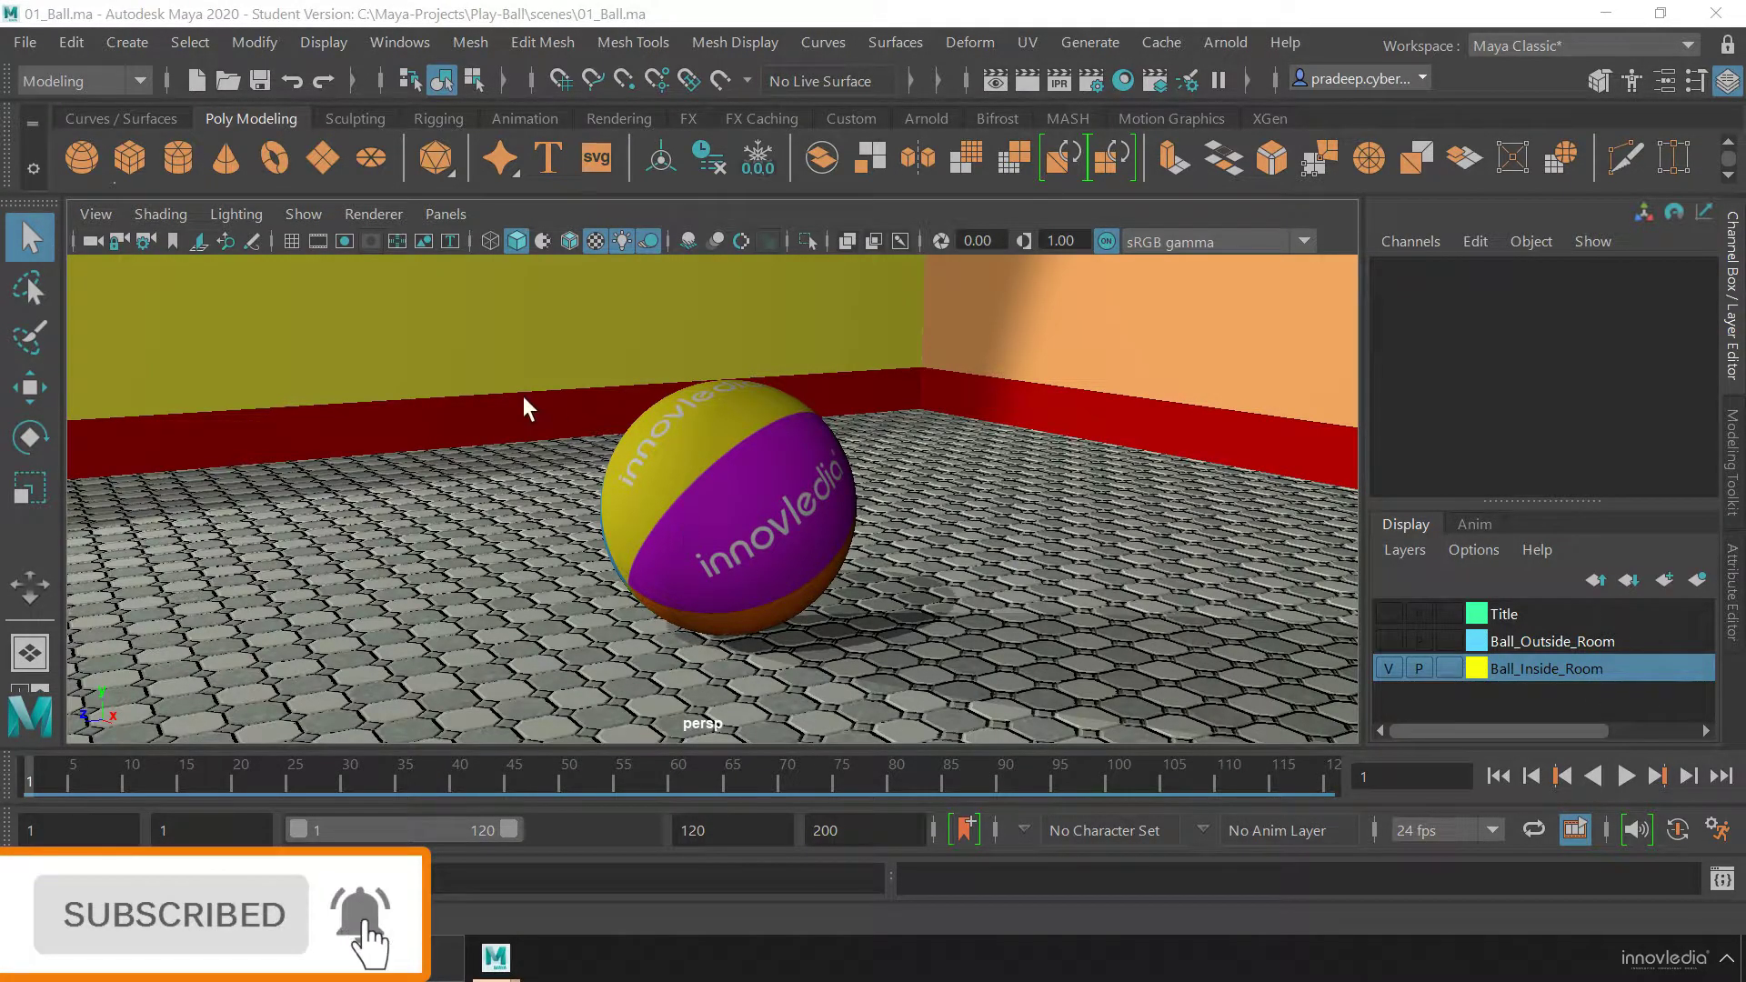
Open the Project Window from the File menu to view the Play-Ball project settings.
{"action": "left_click", "coordinate": [34, 47]}
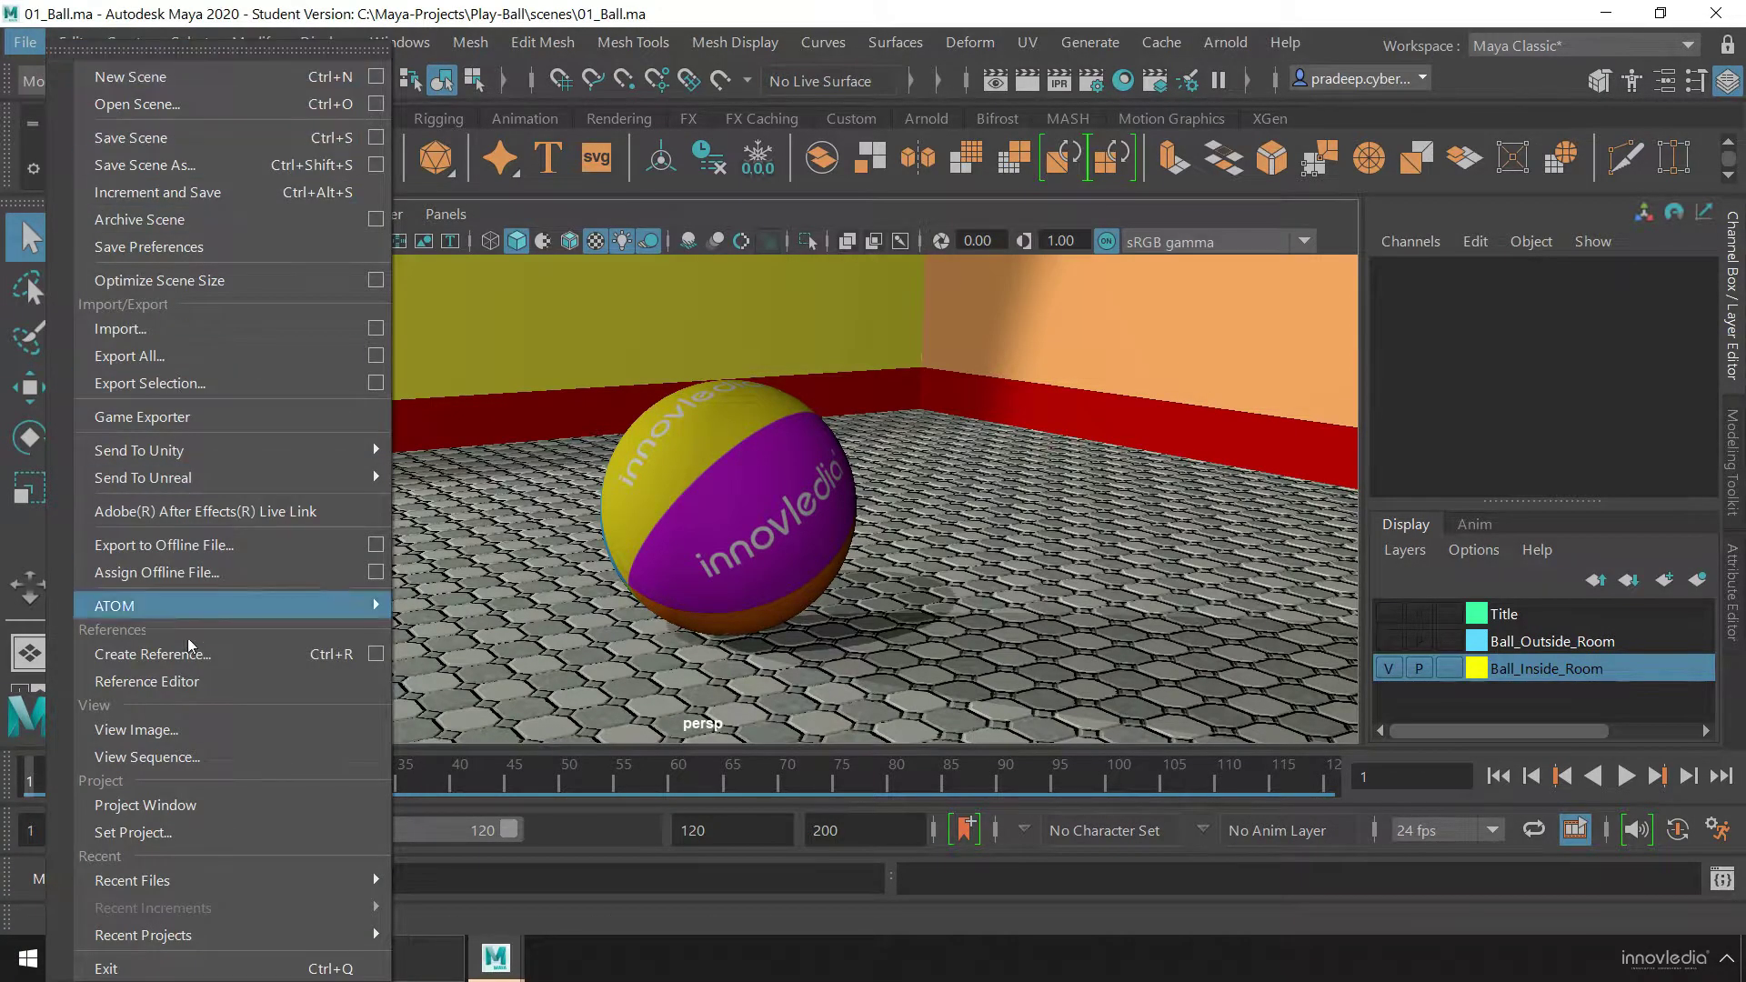
{"action": "left_click", "coordinate": [296, 806]}
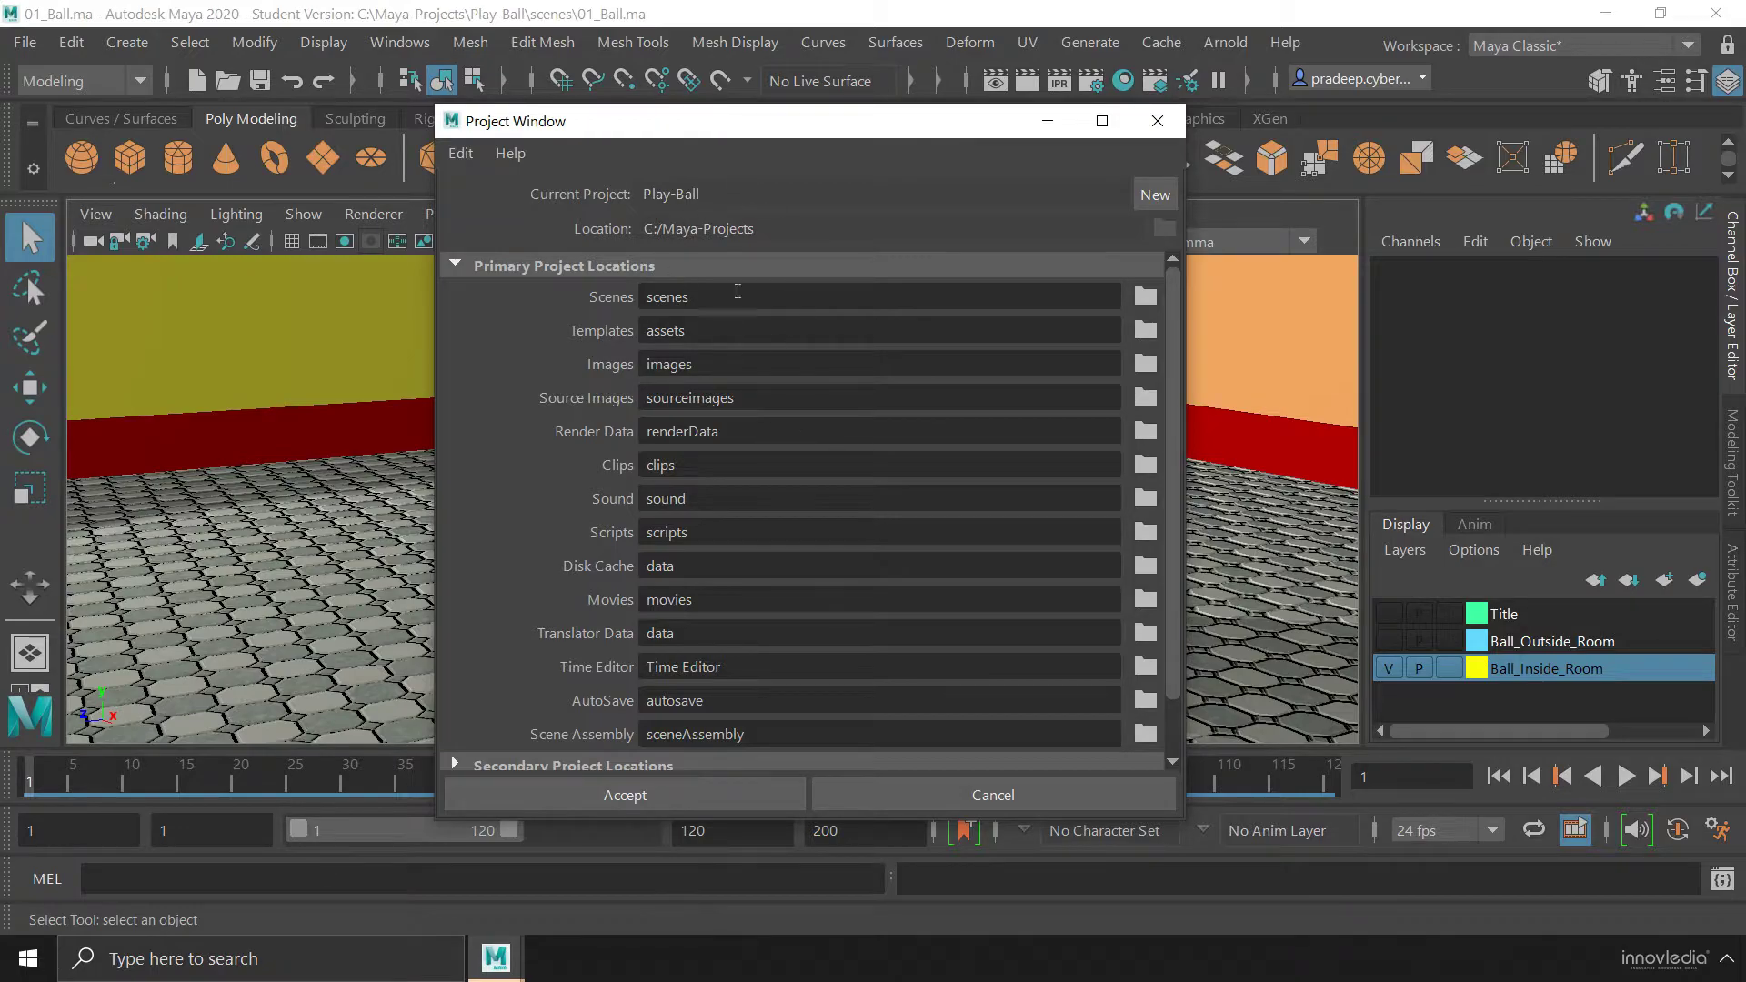
Create a new project and inspect its default name New_Project and location C:/Maya-Projects.
{"action": "left_click", "coordinate": [1155, 196]}
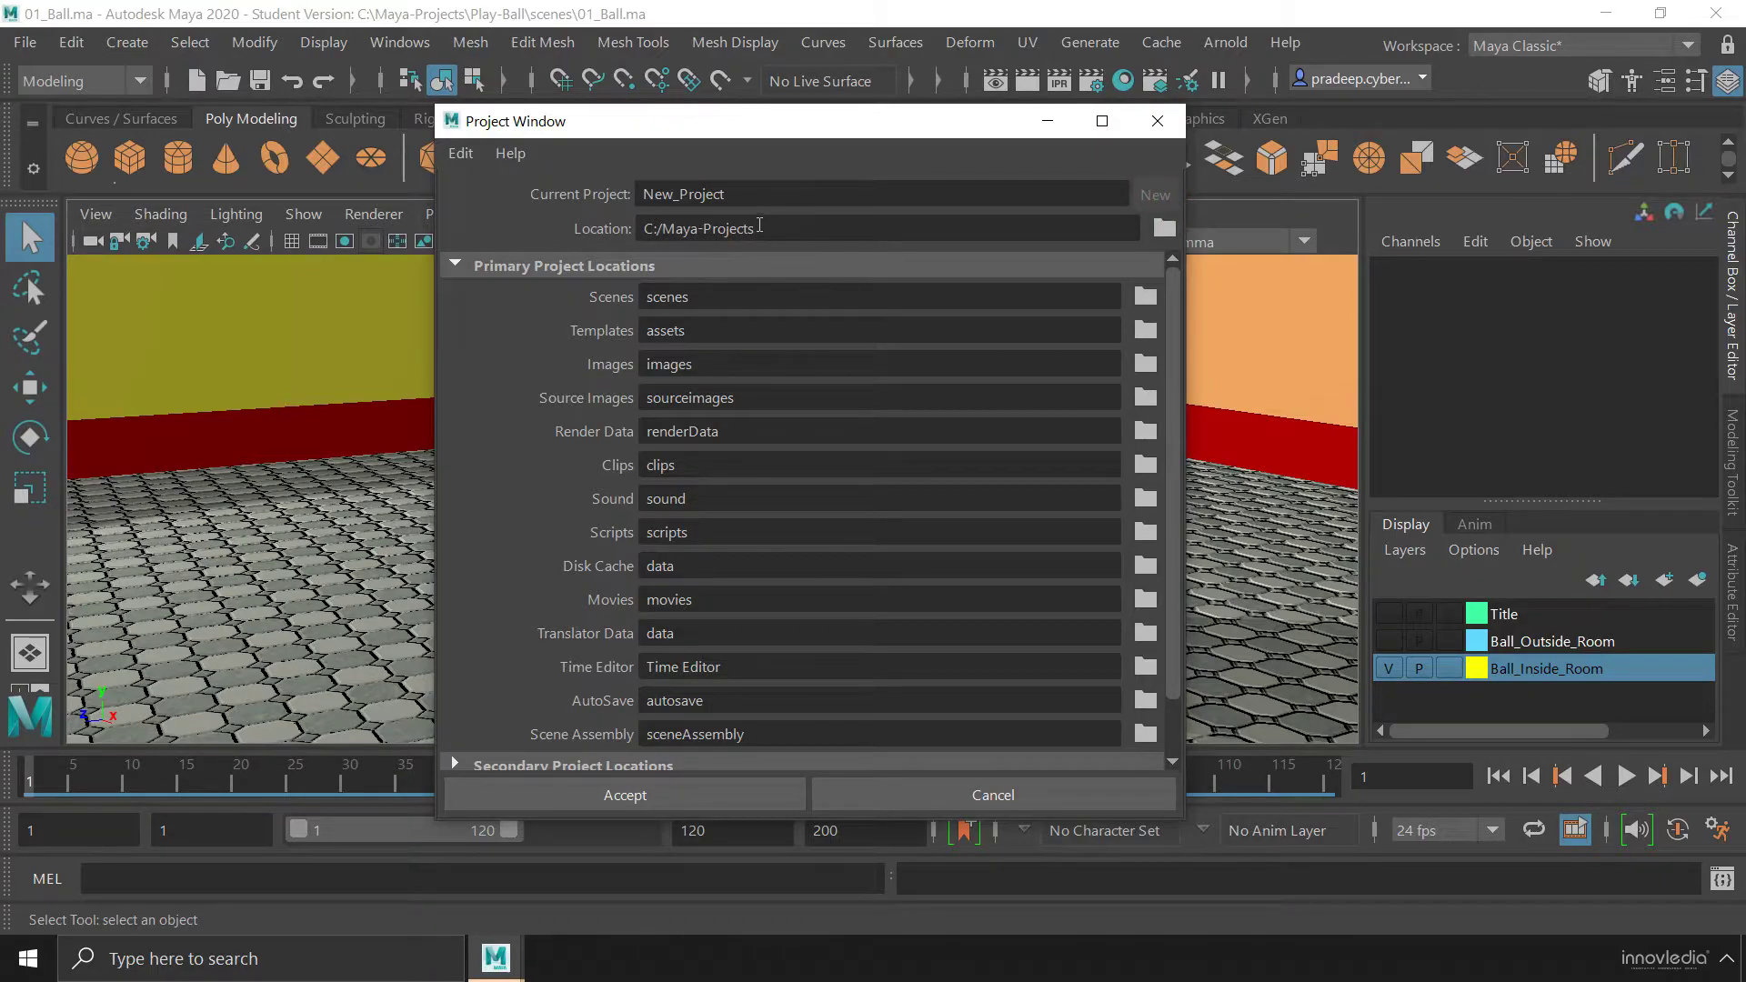
{"action": "double_click", "coordinate": [619, 191]}
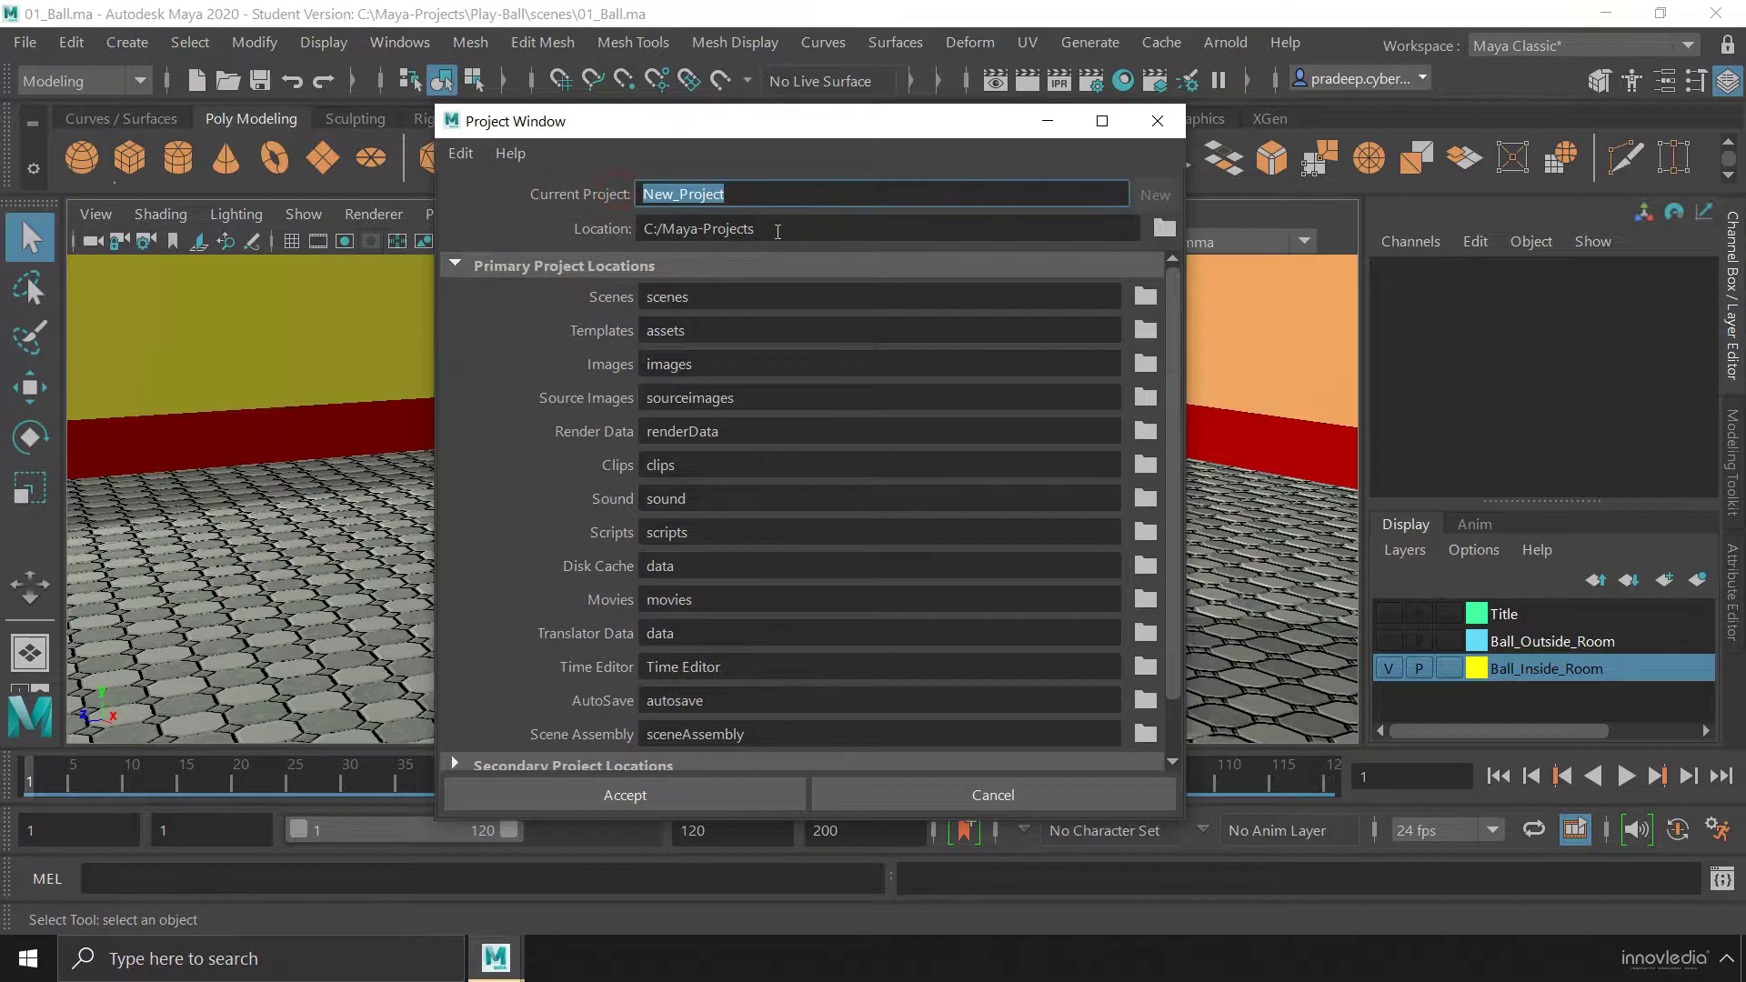
{"action": "left_click_drag", "start_coordinate": [755, 229], "coordinate": [628, 227]}
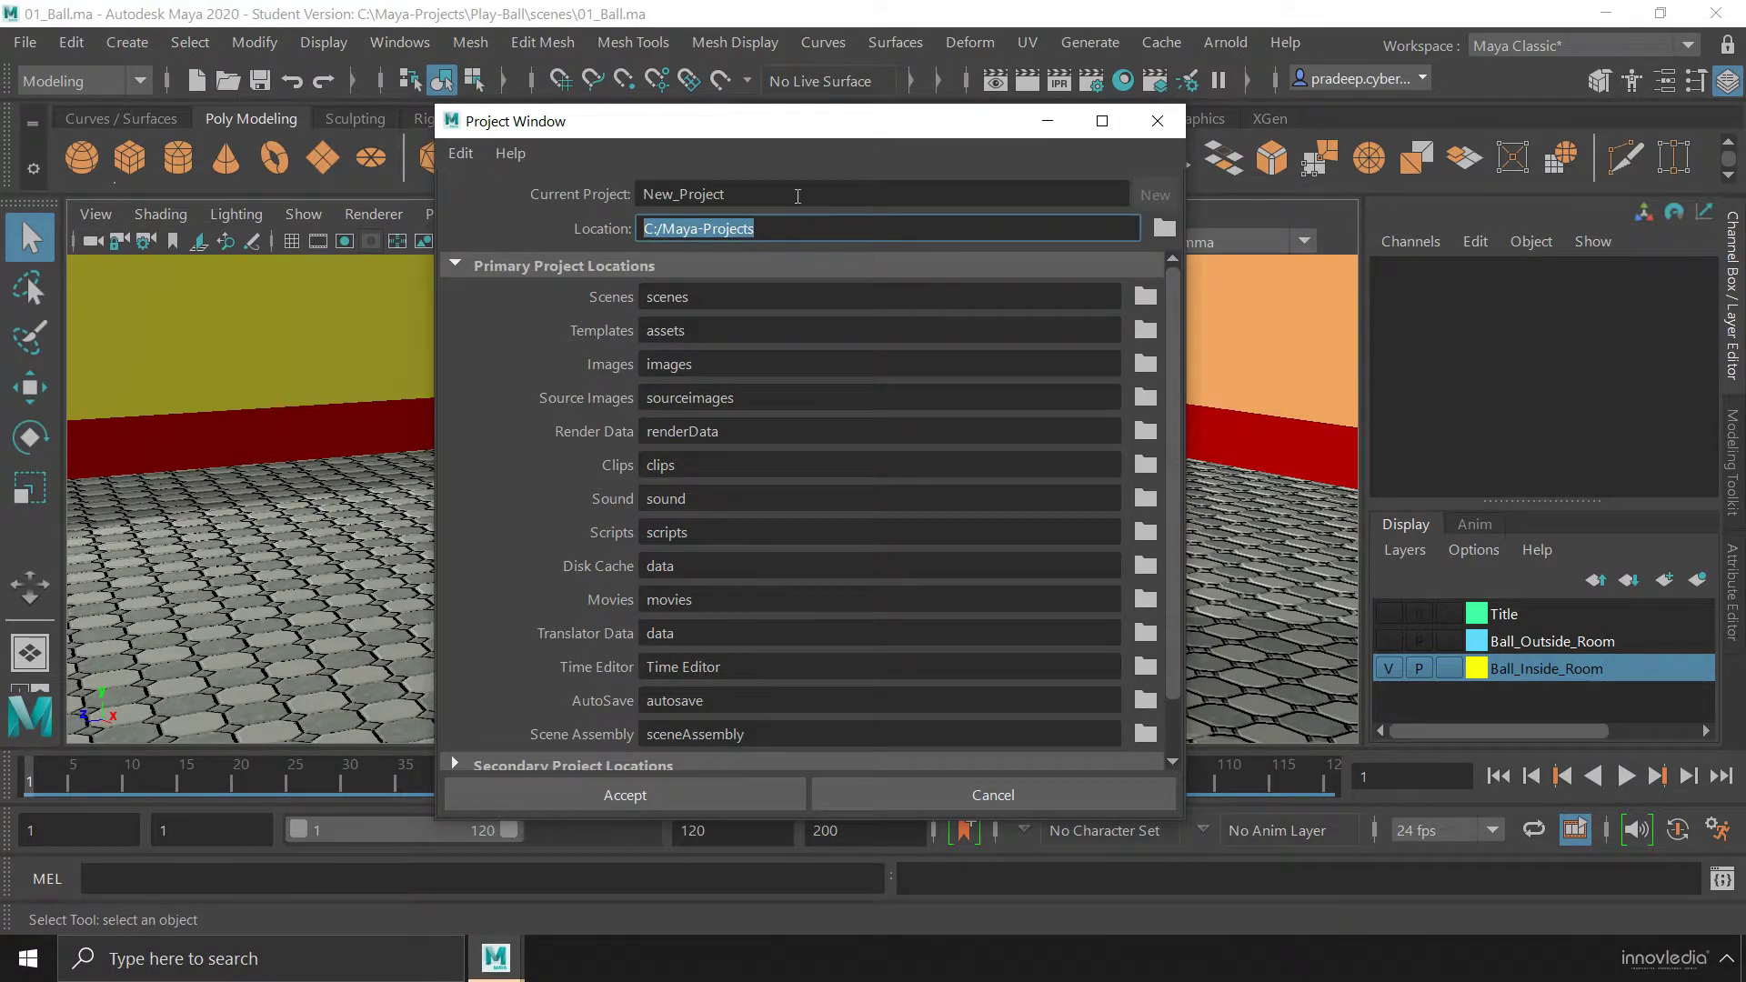
{"action": "left_click_drag", "start_coordinate": [775, 185], "coordinate": [491, 199]}
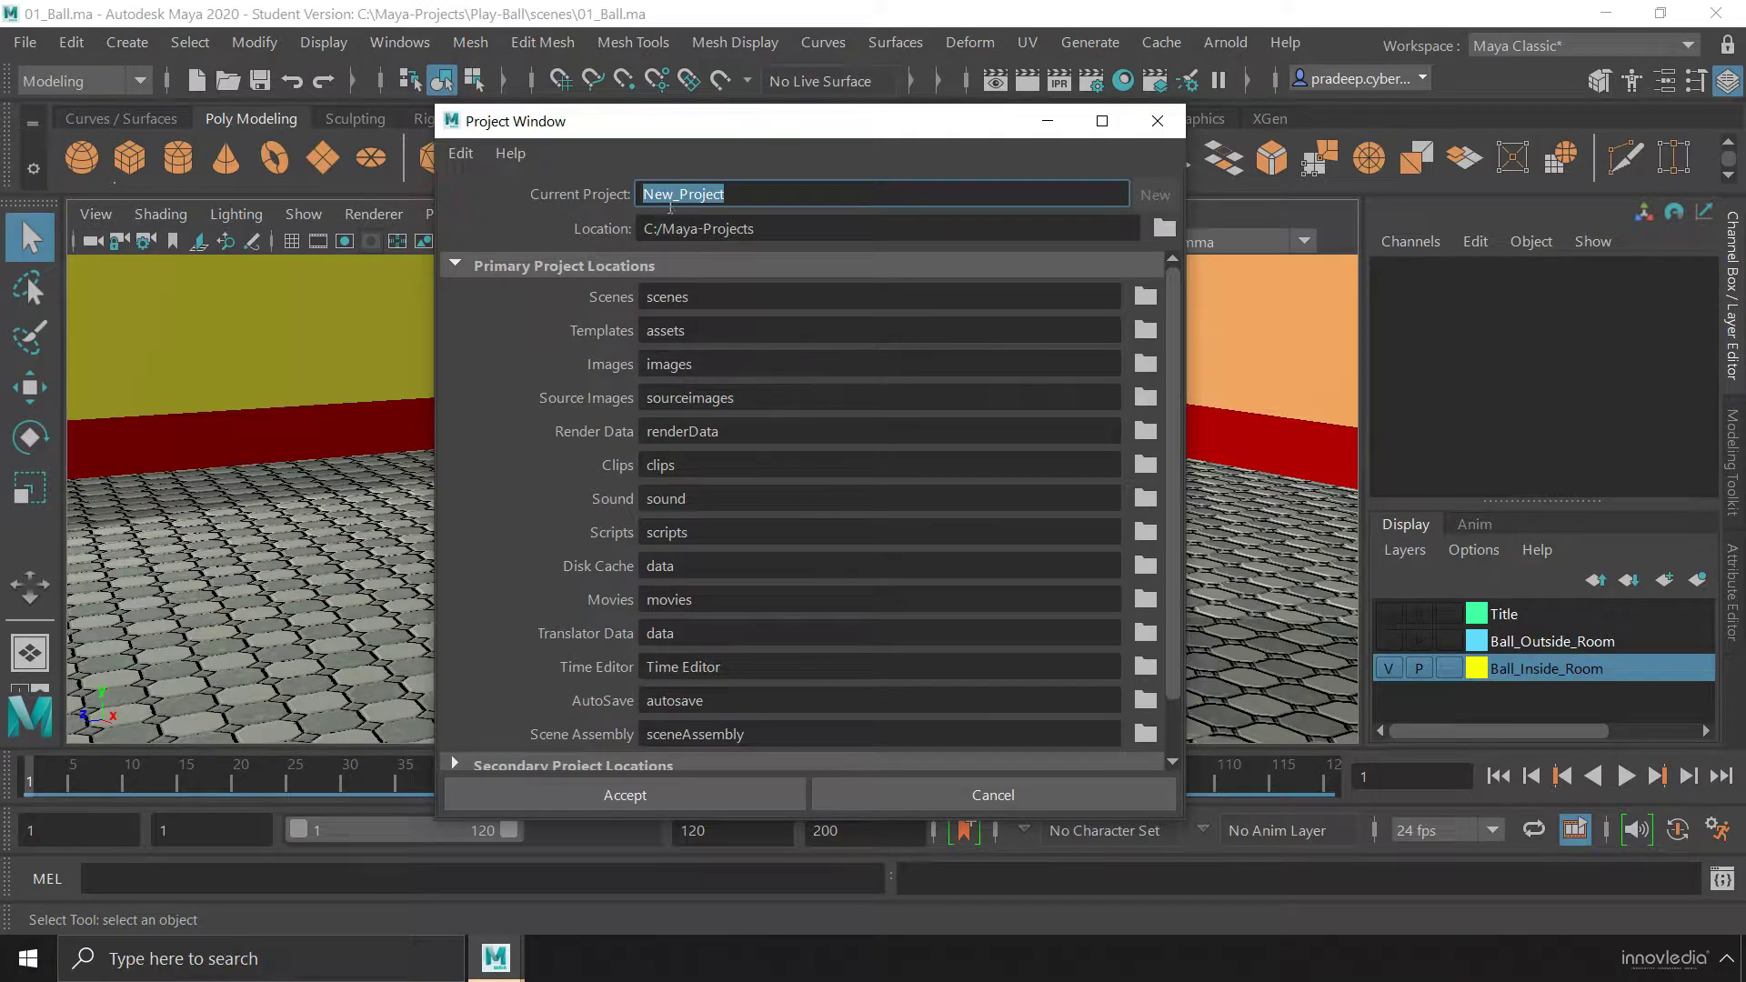
{"action": "left_click", "coordinate": [676, 195]}
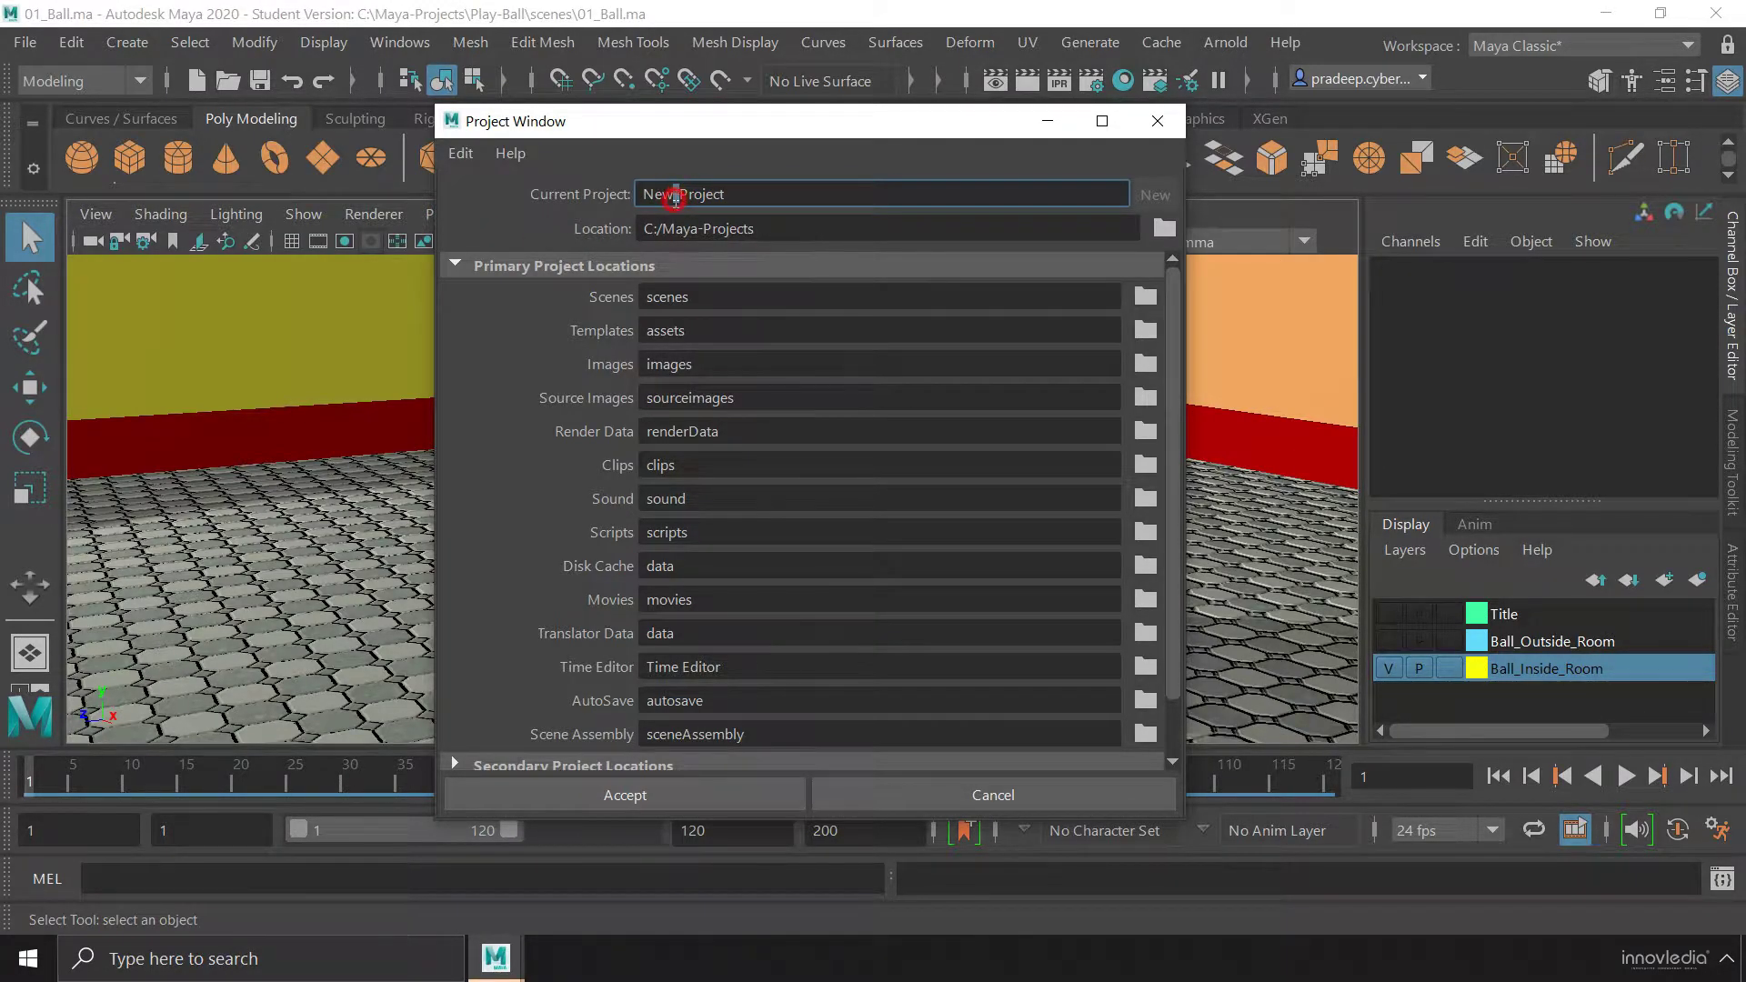
{"action": "key", "text": "shift+Right"}
{"action": "left_click", "coordinate": [762, 198]}
Replace the project name New_Project with MyProject.
{"action": "left_click_drag", "start_coordinate": [783, 188], "coordinate": [583, 194]}
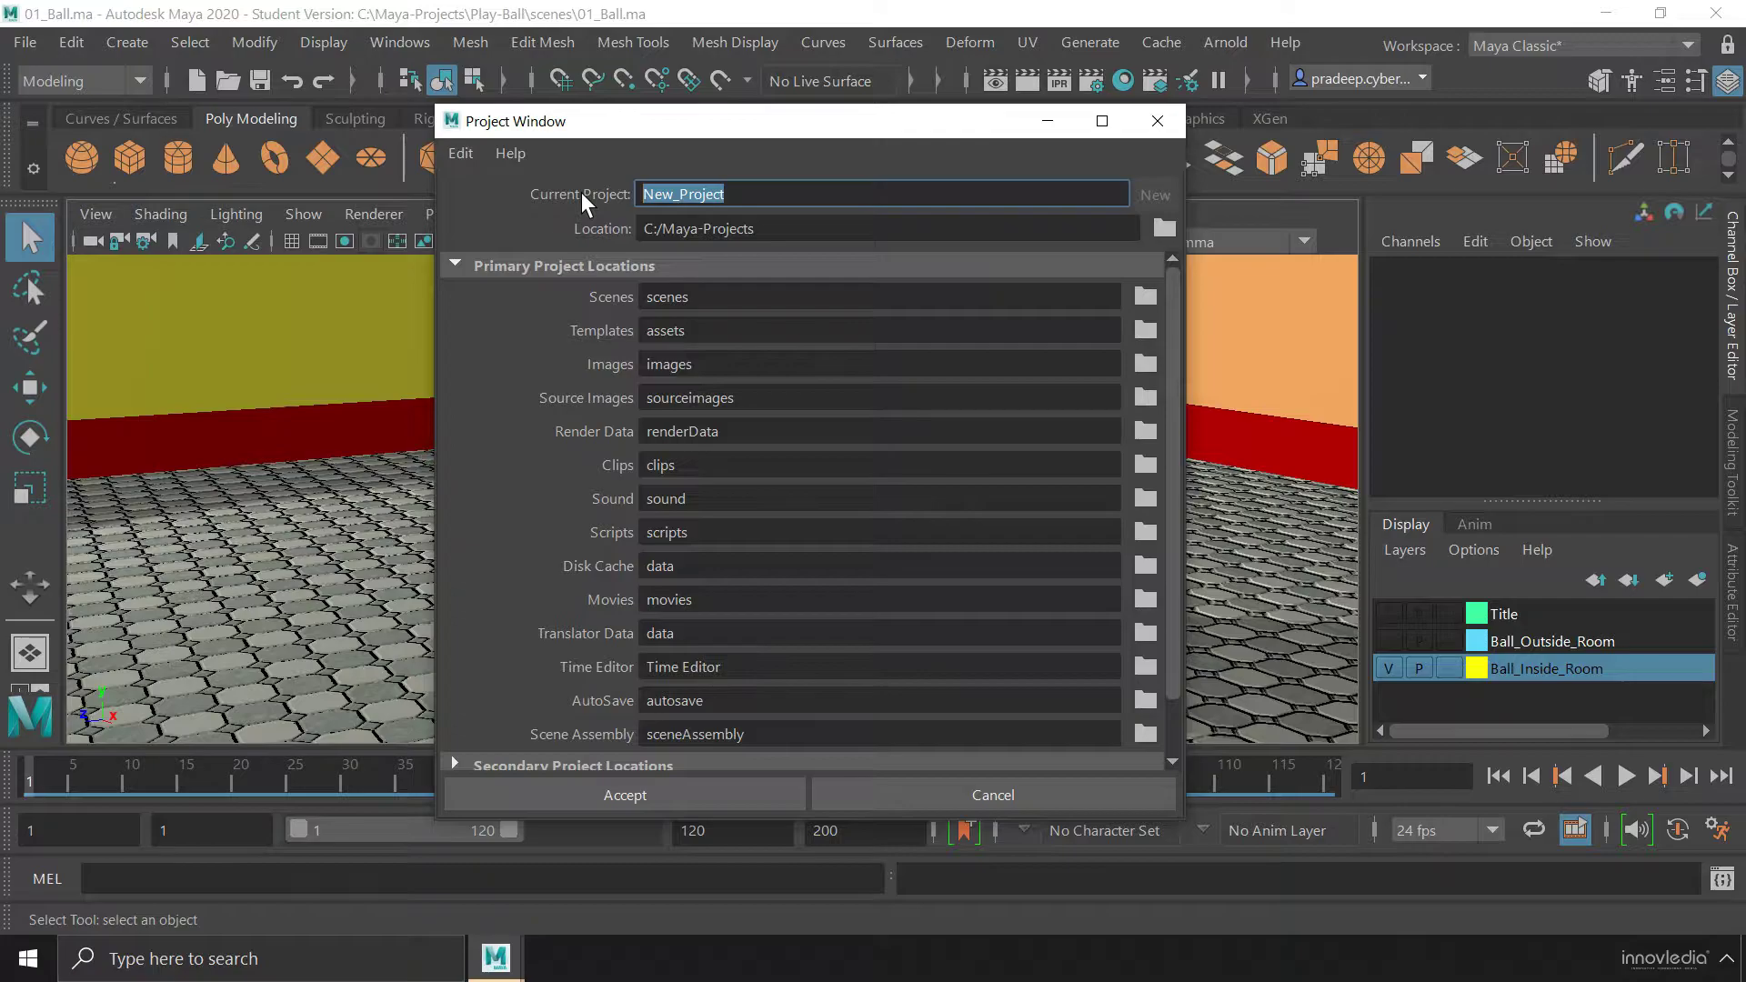
{"action": "type", "text": "MyProject"}
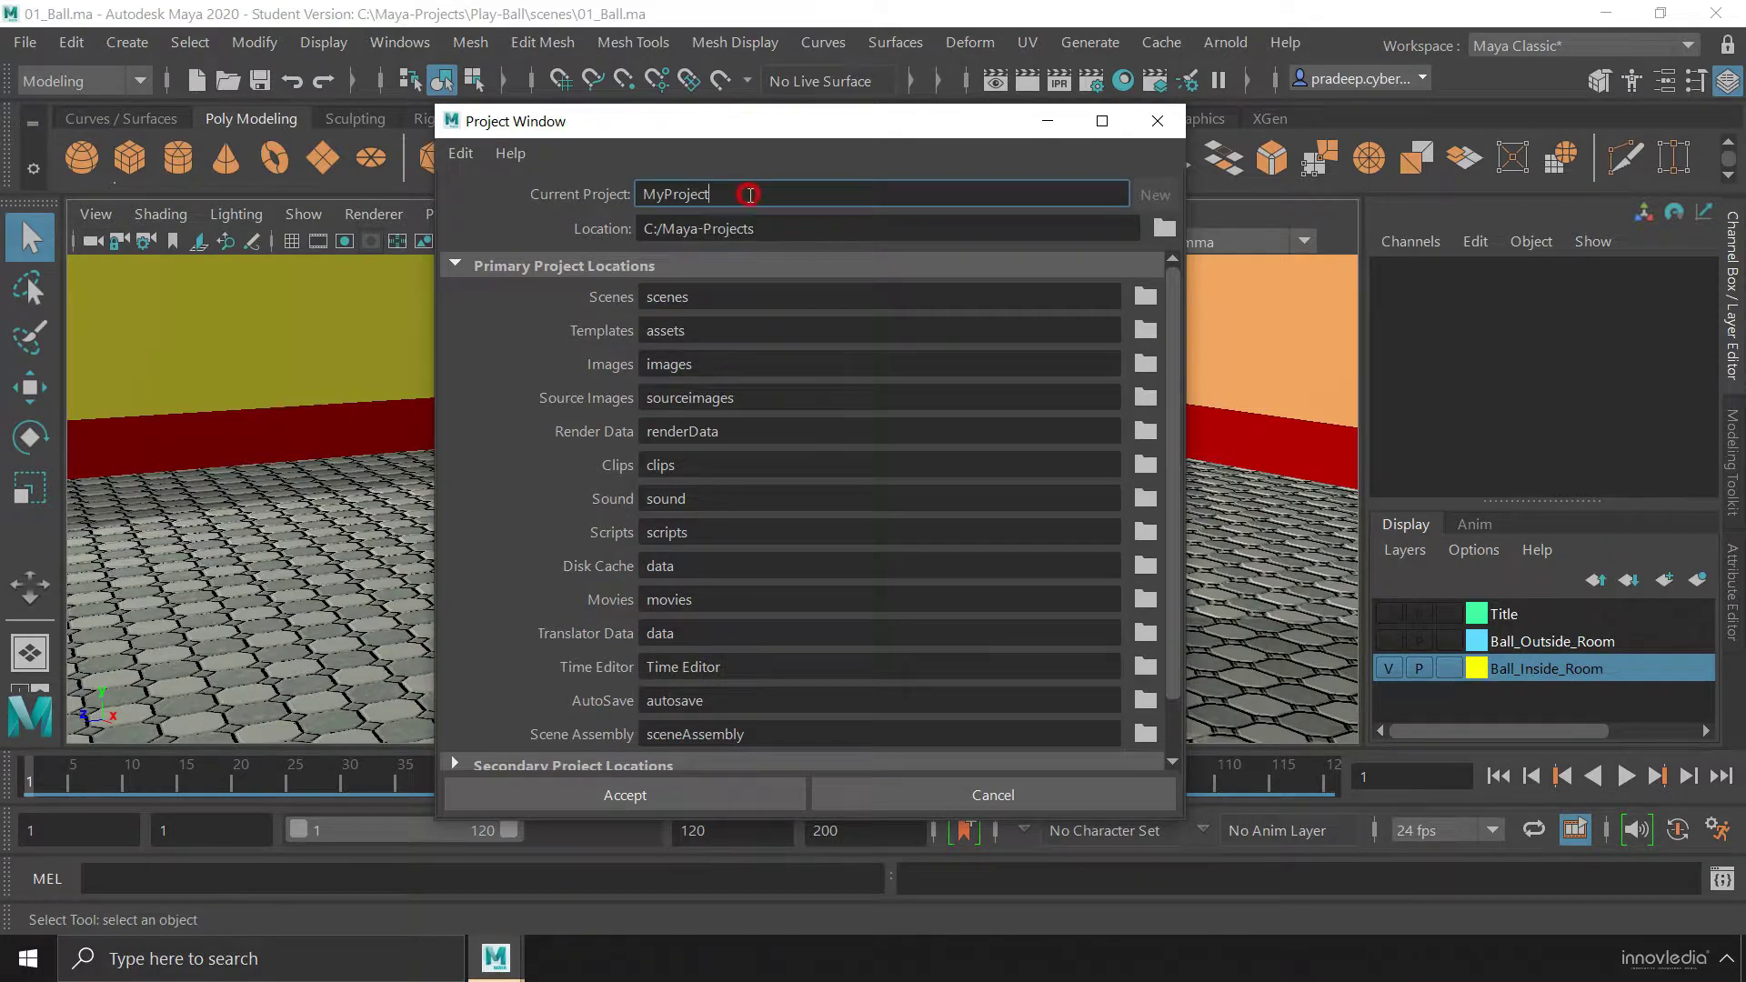
{"action": "left_click_drag", "start_coordinate": [752, 194], "coordinate": [546, 191]}
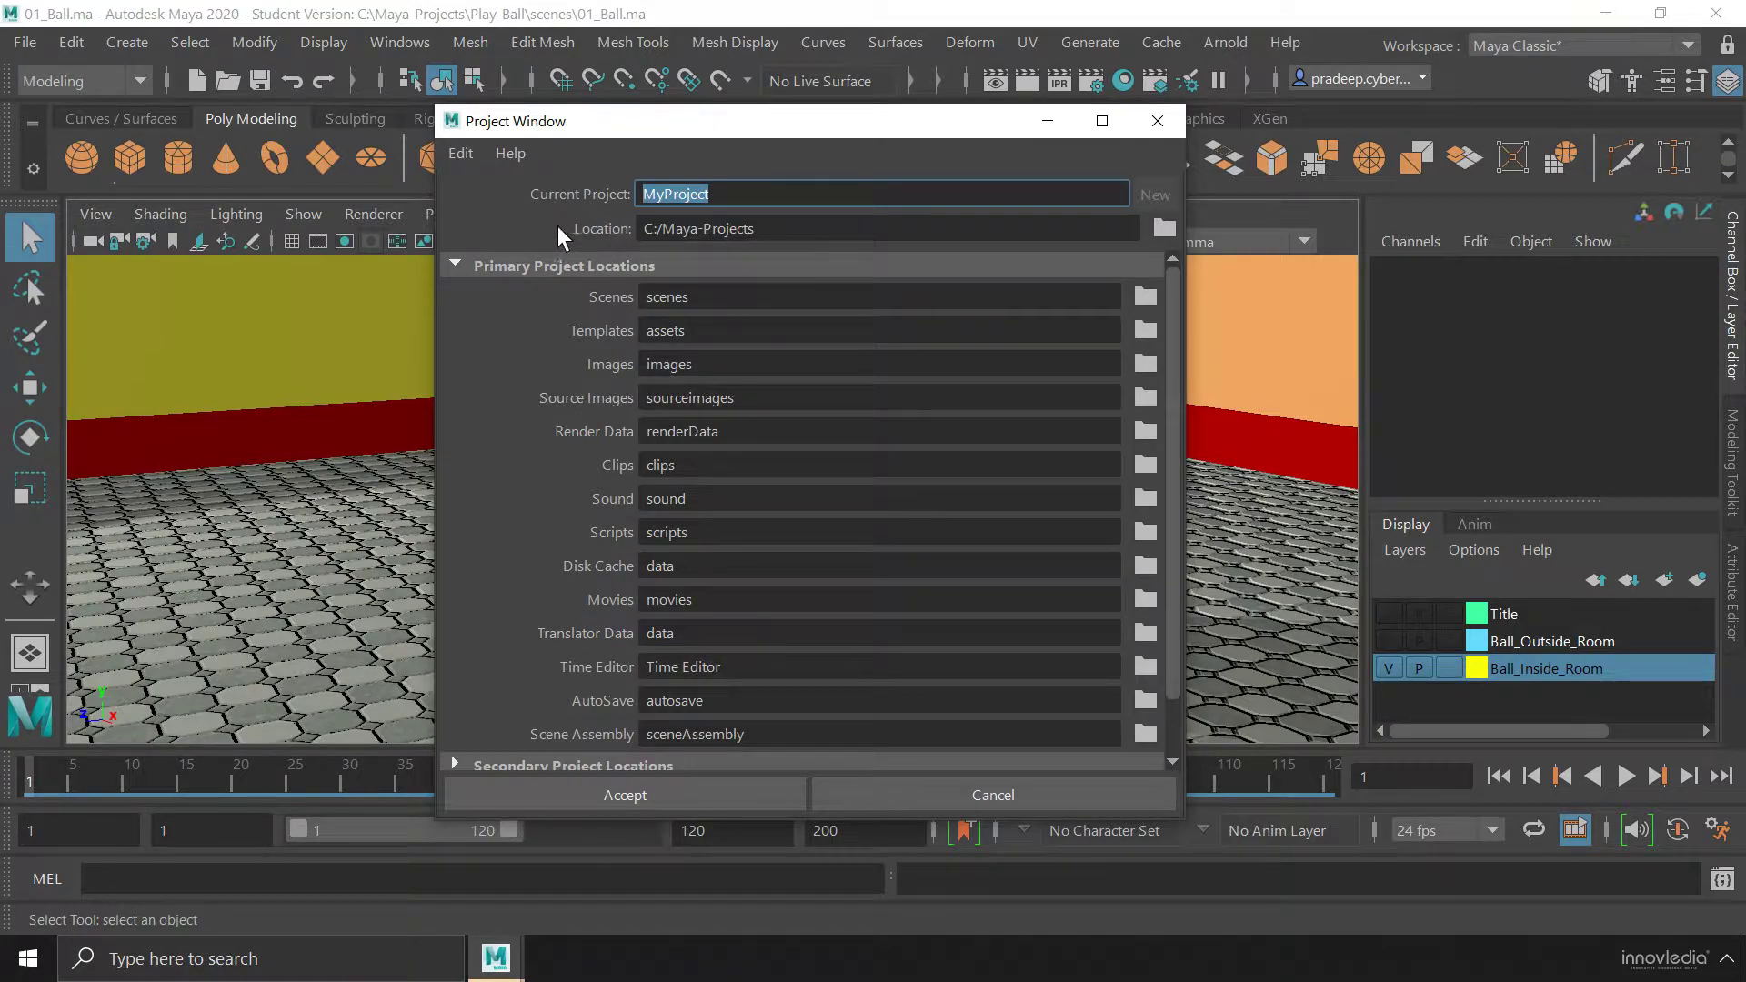
{"action": "left_click", "coordinate": [787, 229]}
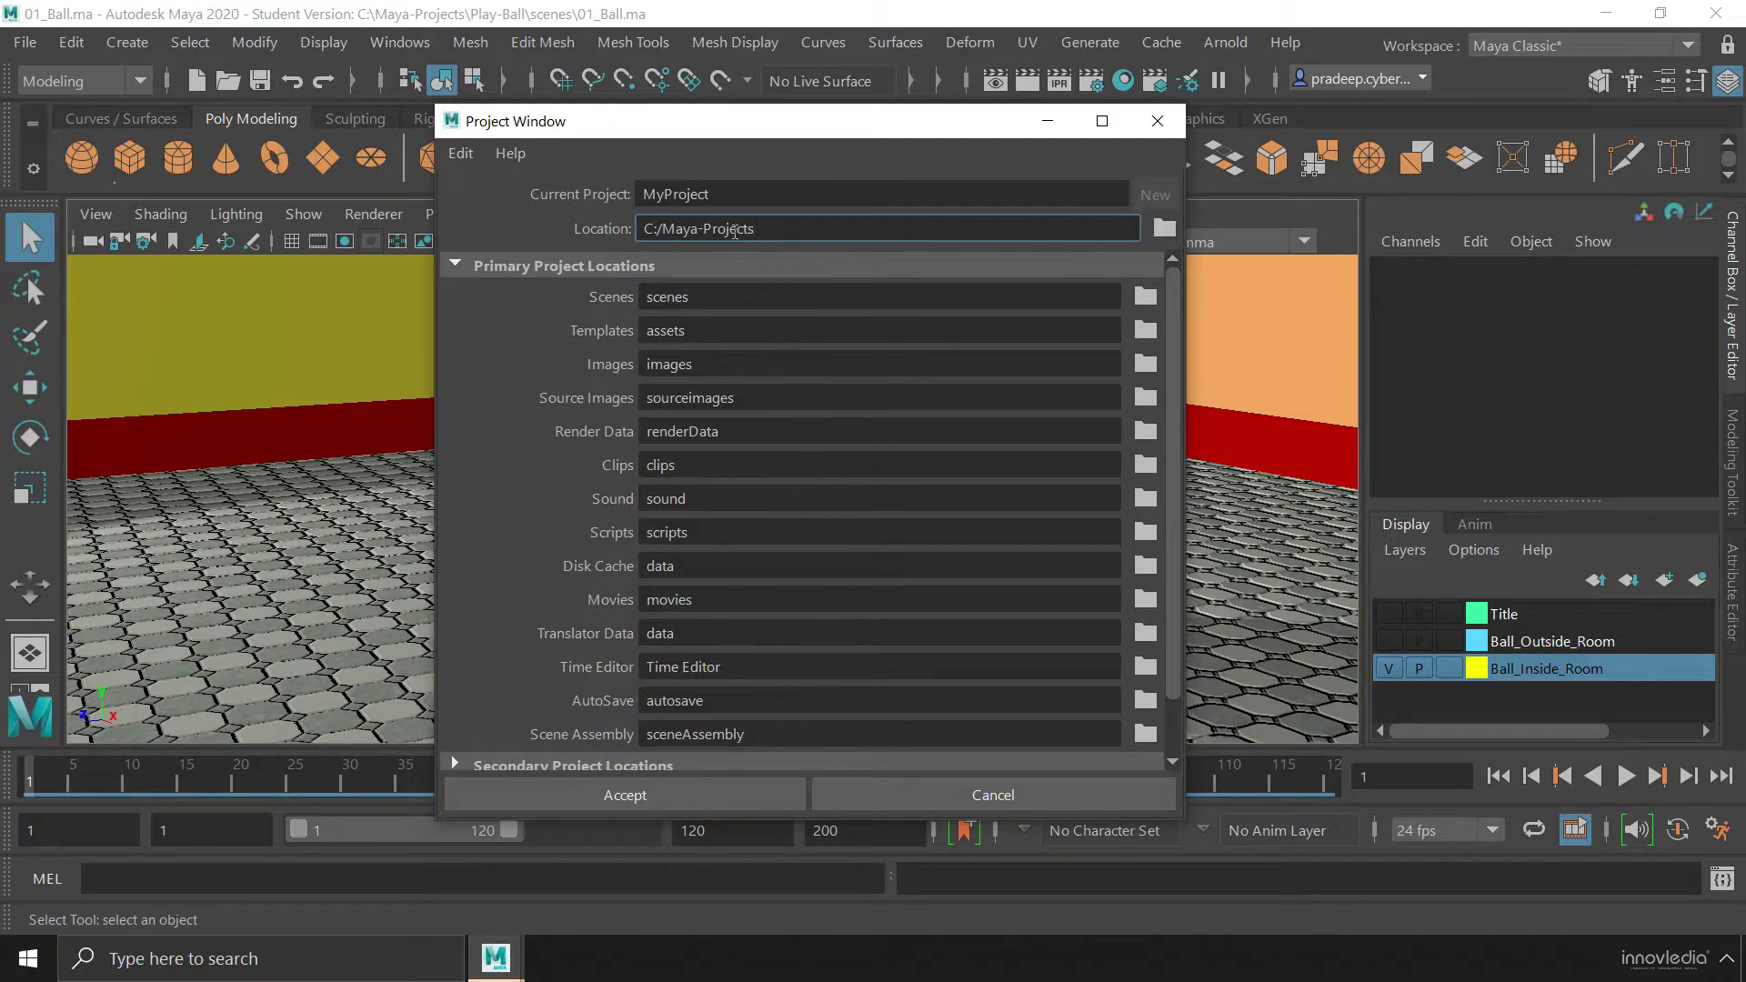
{"action": "left_click", "coordinate": [575, 228]}
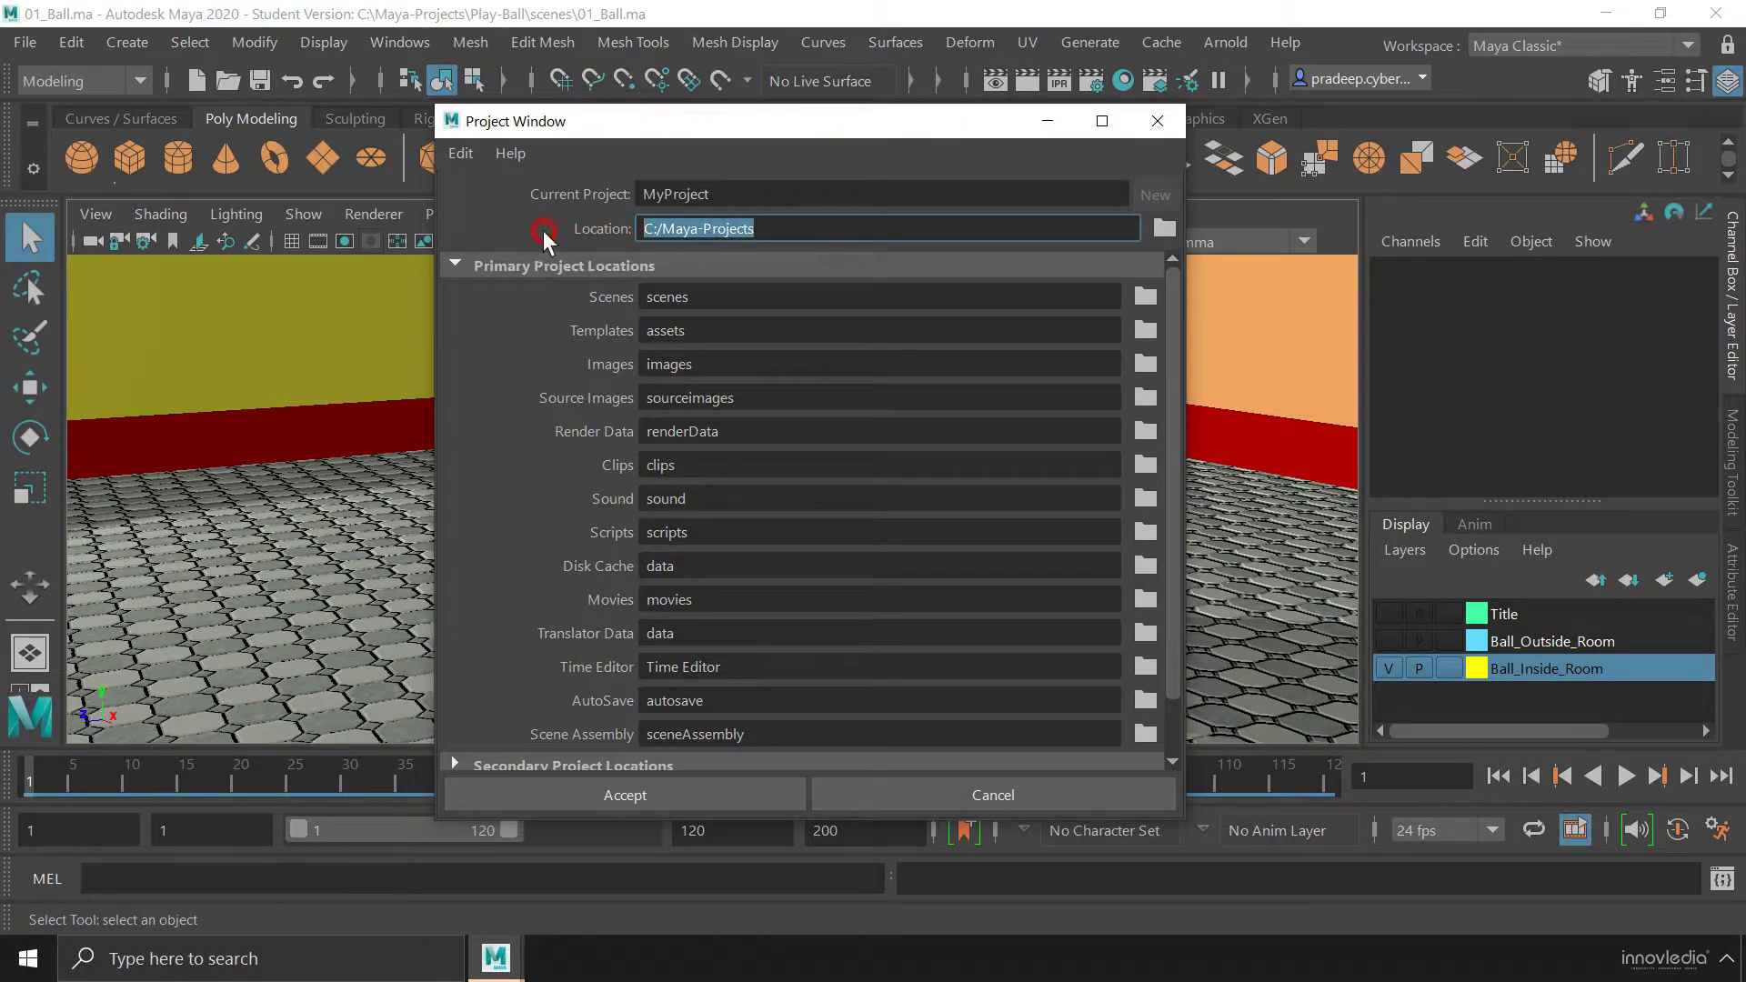
{"action": "left_click", "coordinate": [558, 198]}
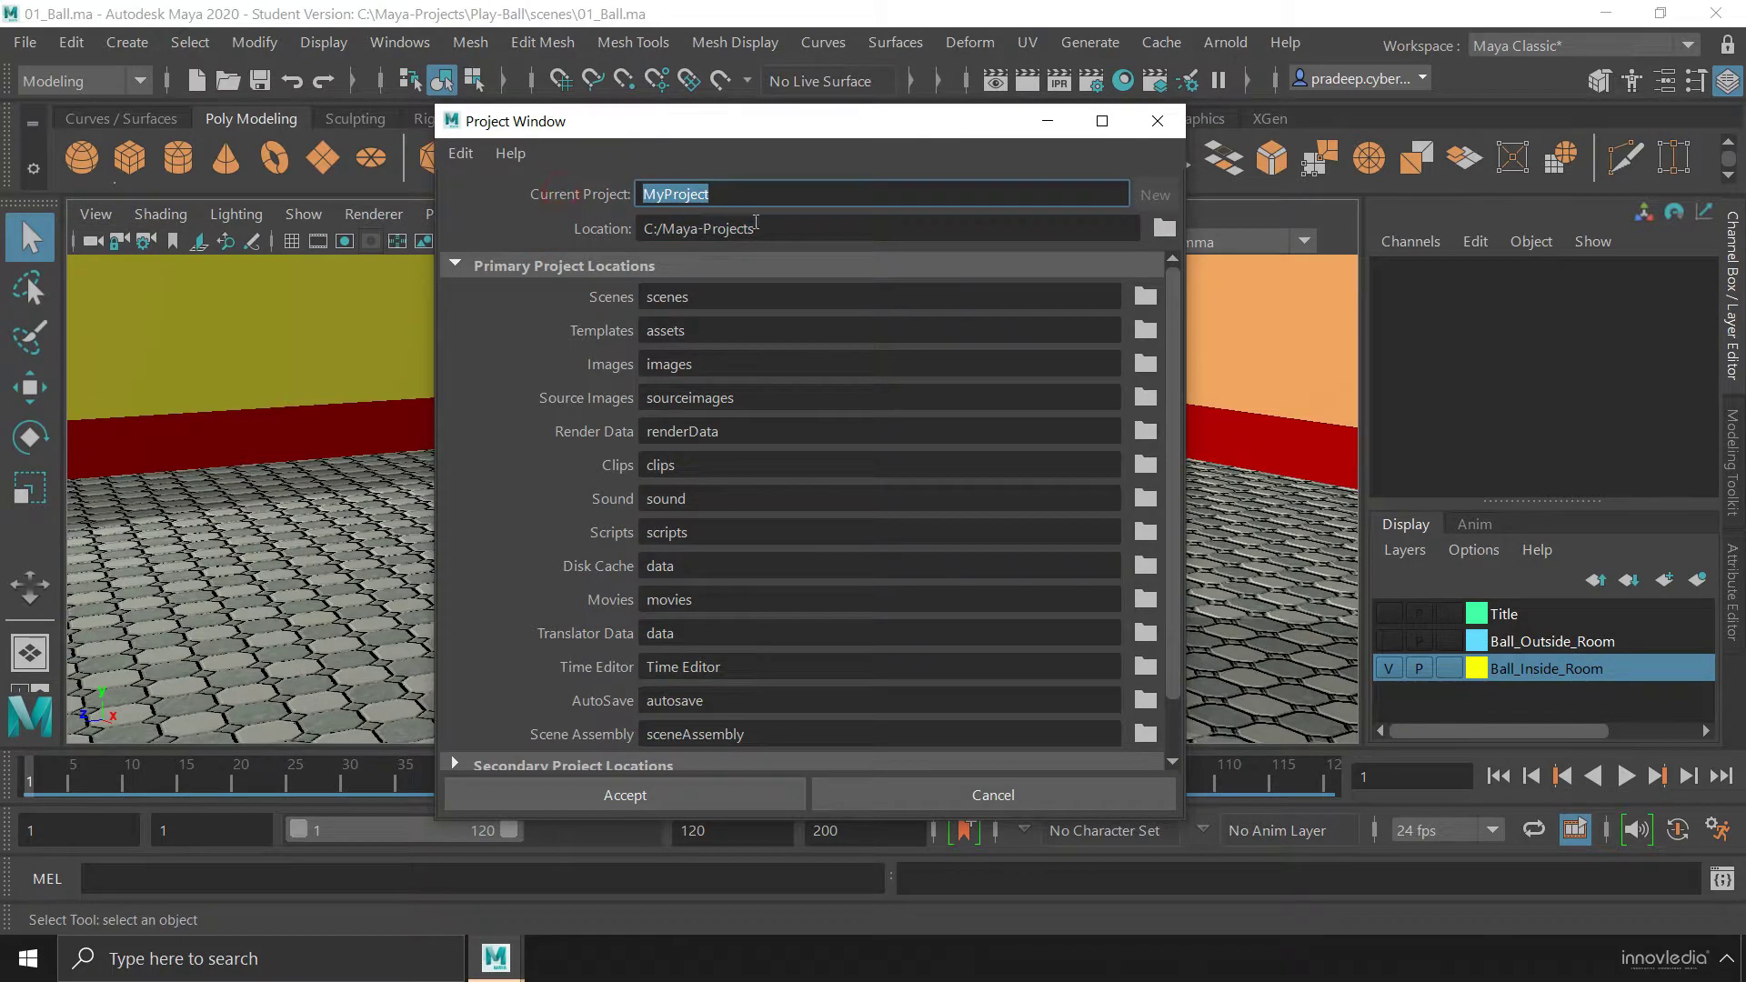
Check the location path C:/Maya-Projects and reselect the MyProject name.
{"action": "left_click", "coordinate": [565, 225]}
{"action": "left_click", "coordinate": [773, 232]}
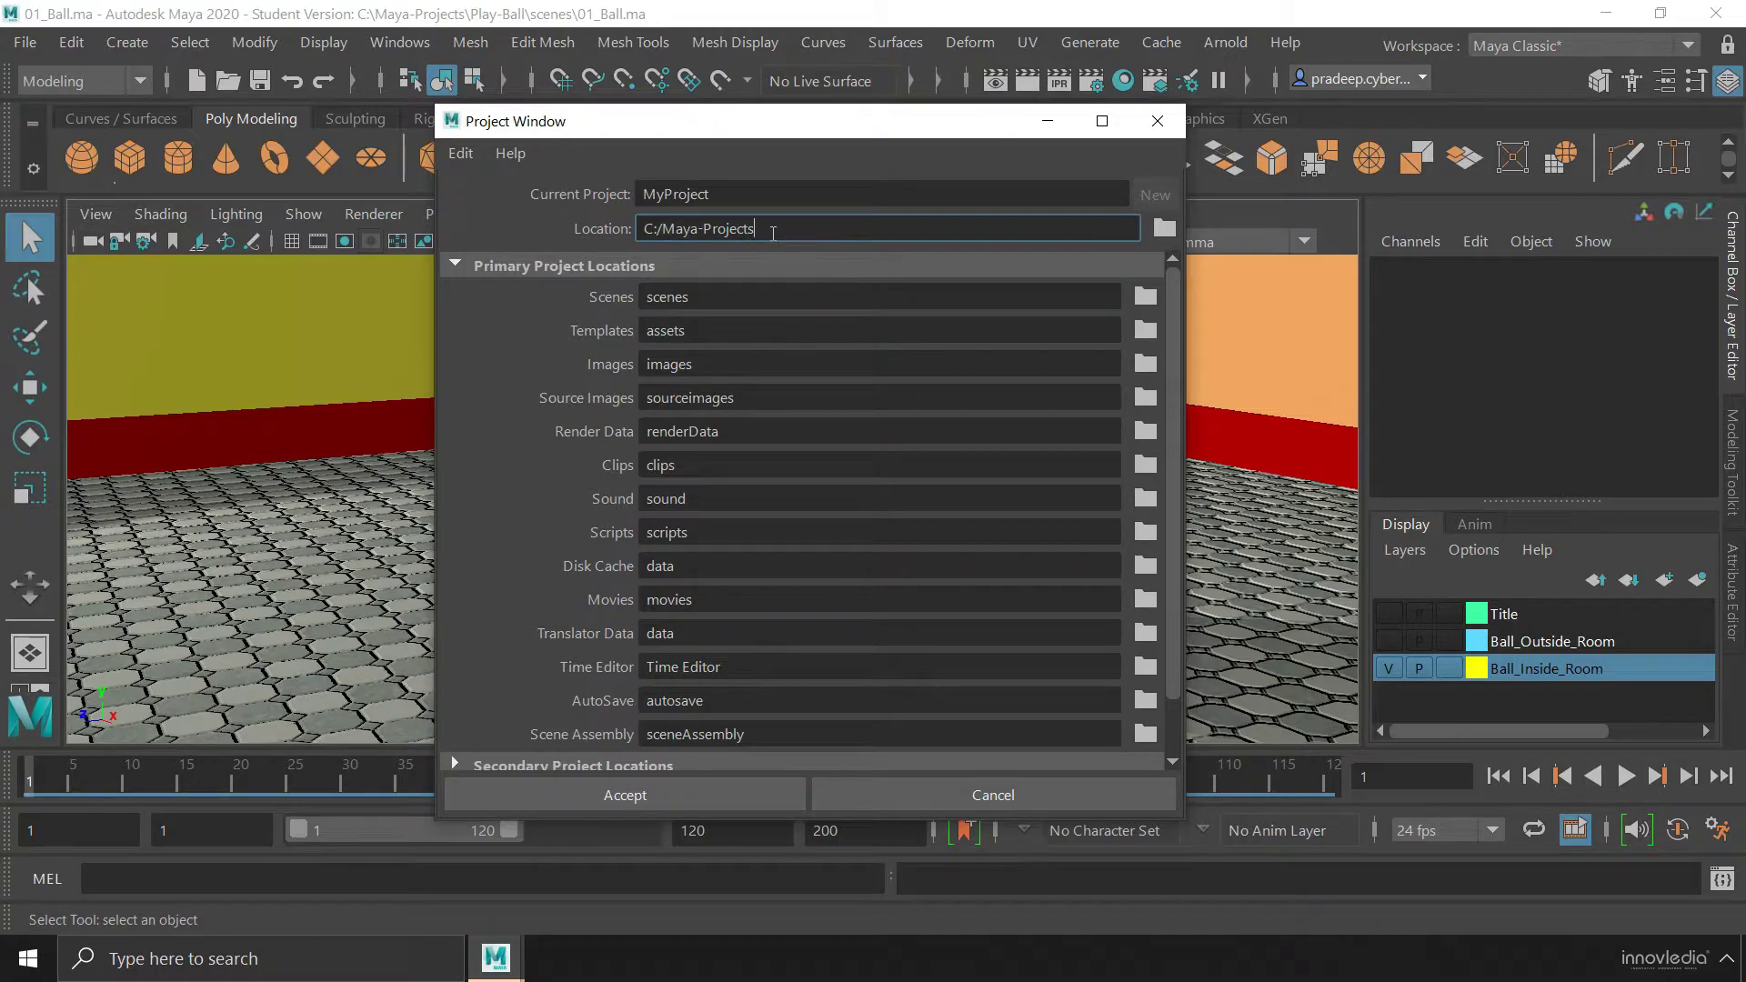
{"action": "left_click_drag", "start_coordinate": [773, 233], "coordinate": [573, 236]}
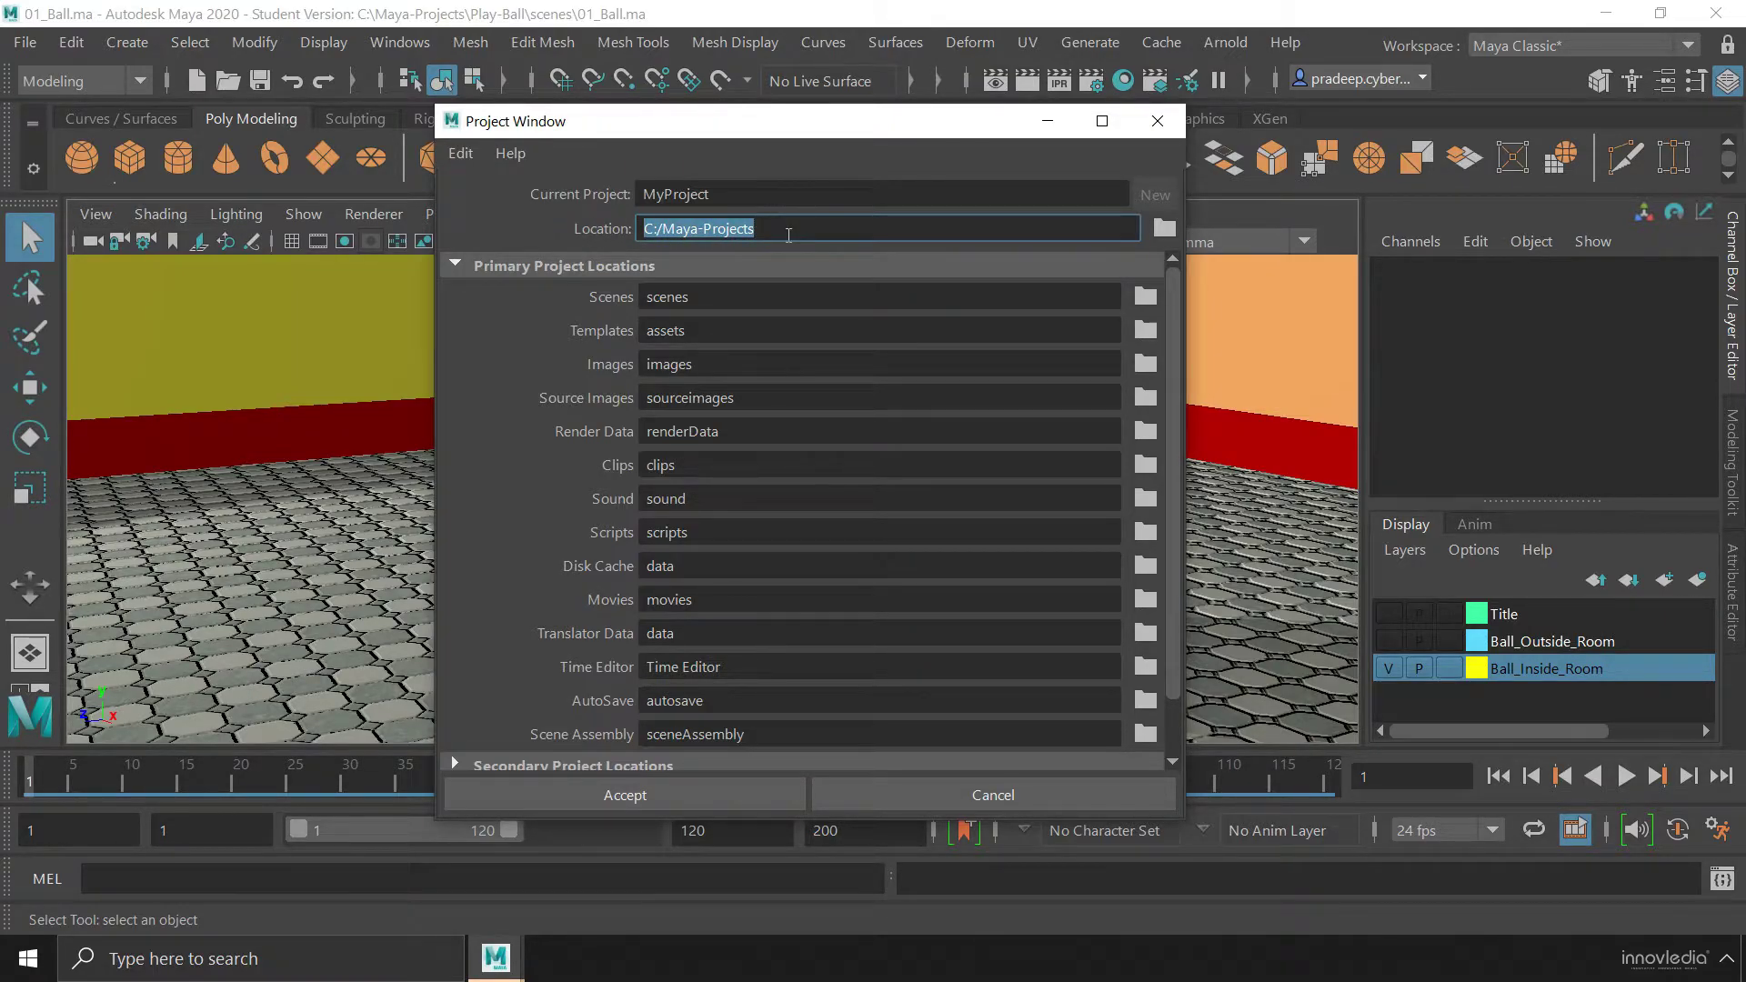
{"action": "left_click_drag", "start_coordinate": [650, 233], "coordinate": [773, 228]}
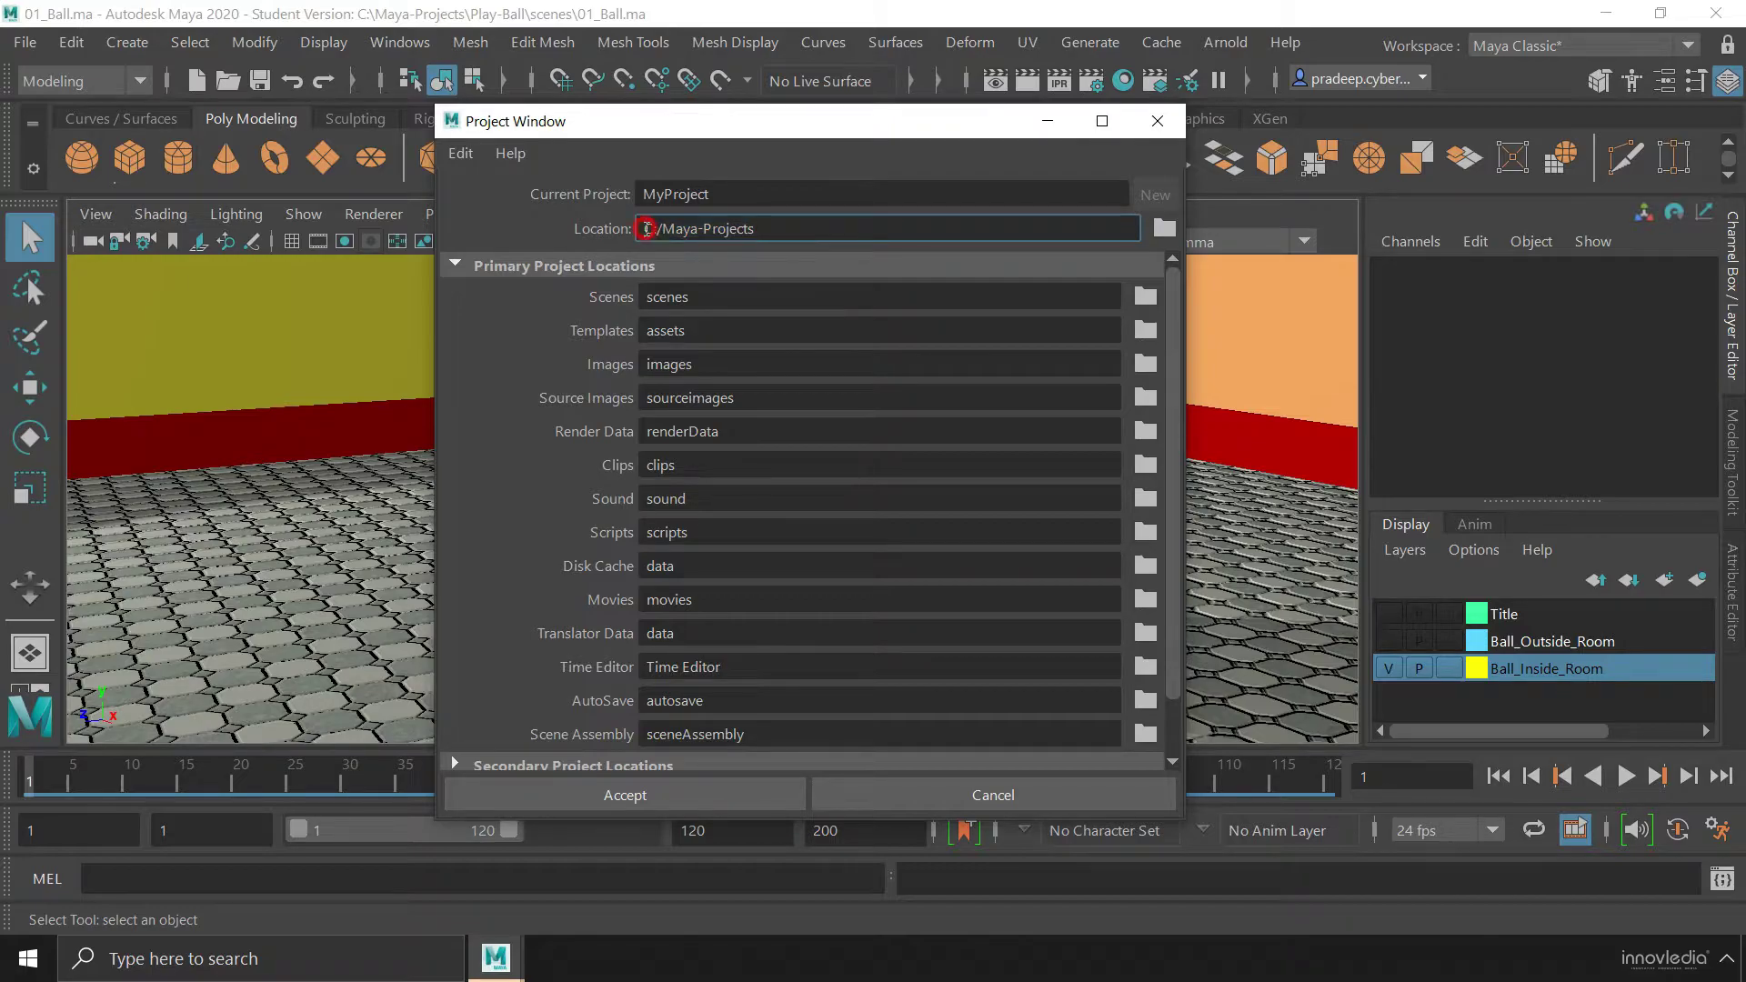
{"action": "left_click", "coordinate": [774, 227]}
{"action": "left_click_drag", "start_coordinate": [737, 198], "coordinate": [571, 195]}
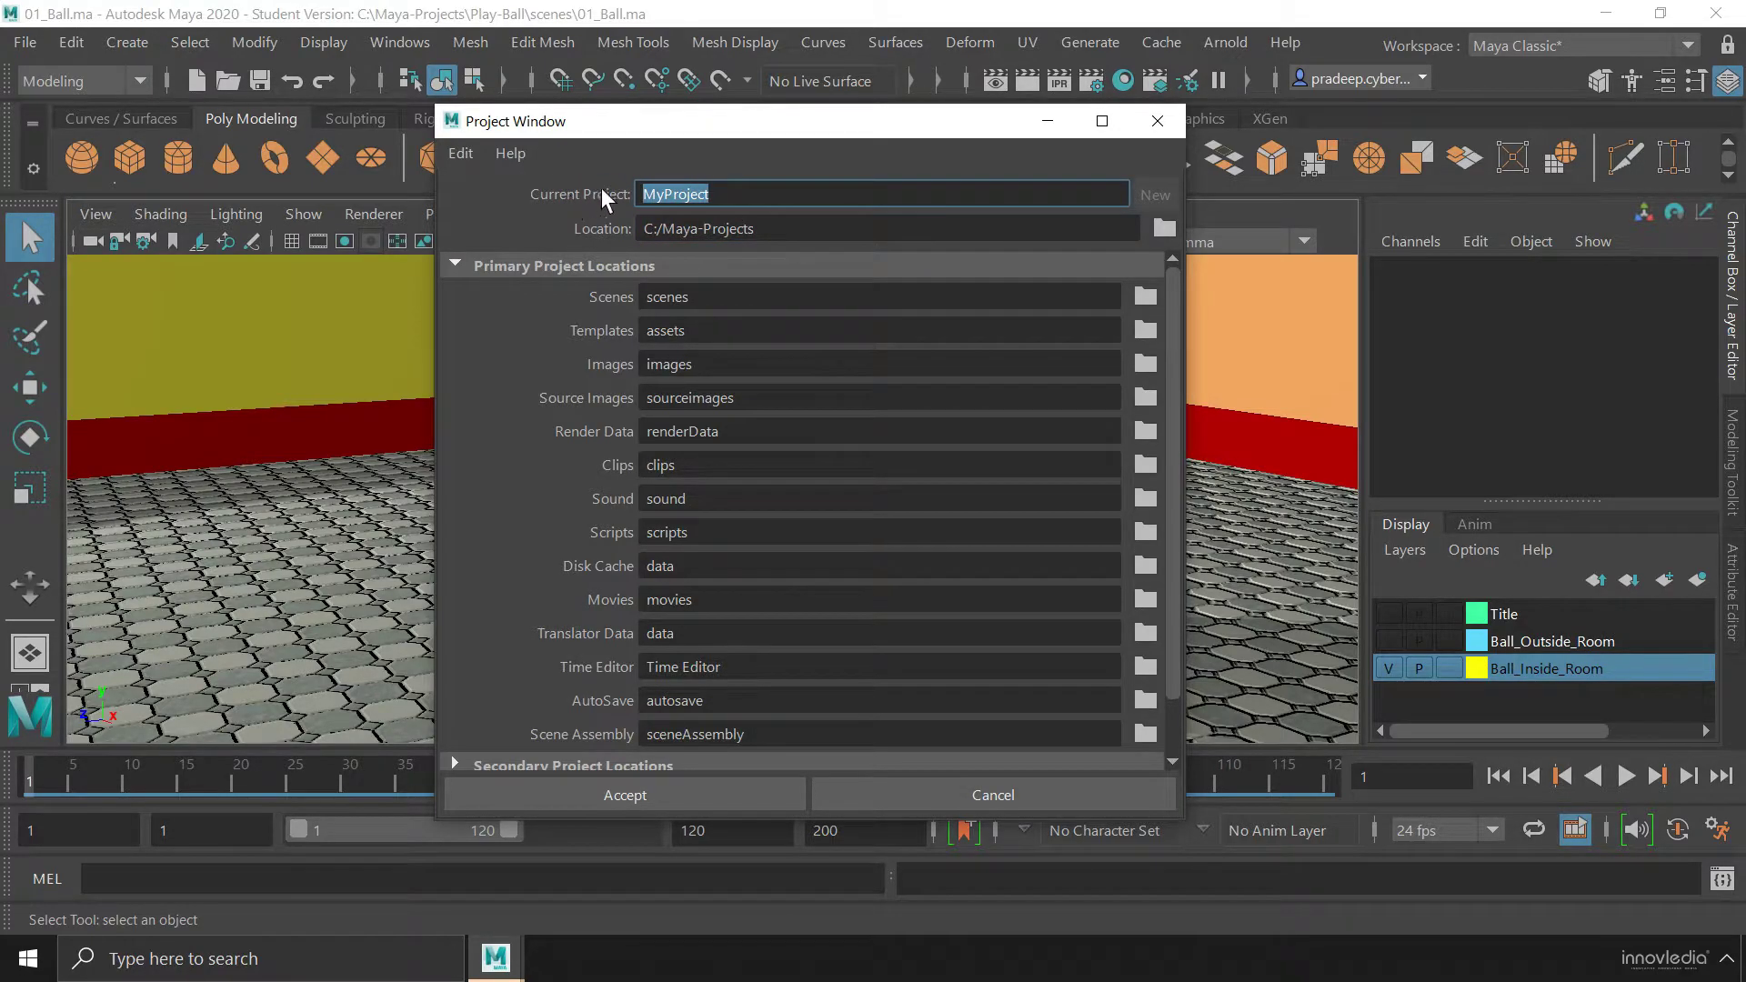
{"action": "left_click_drag", "start_coordinate": [752, 192], "coordinate": [598, 192]}
Highlight each primary folder name in turn, from scenes down to the Disk Cache data folder.
{"action": "double_click", "coordinate": [718, 297]}
{"action": "double_click", "coordinate": [708, 333]}
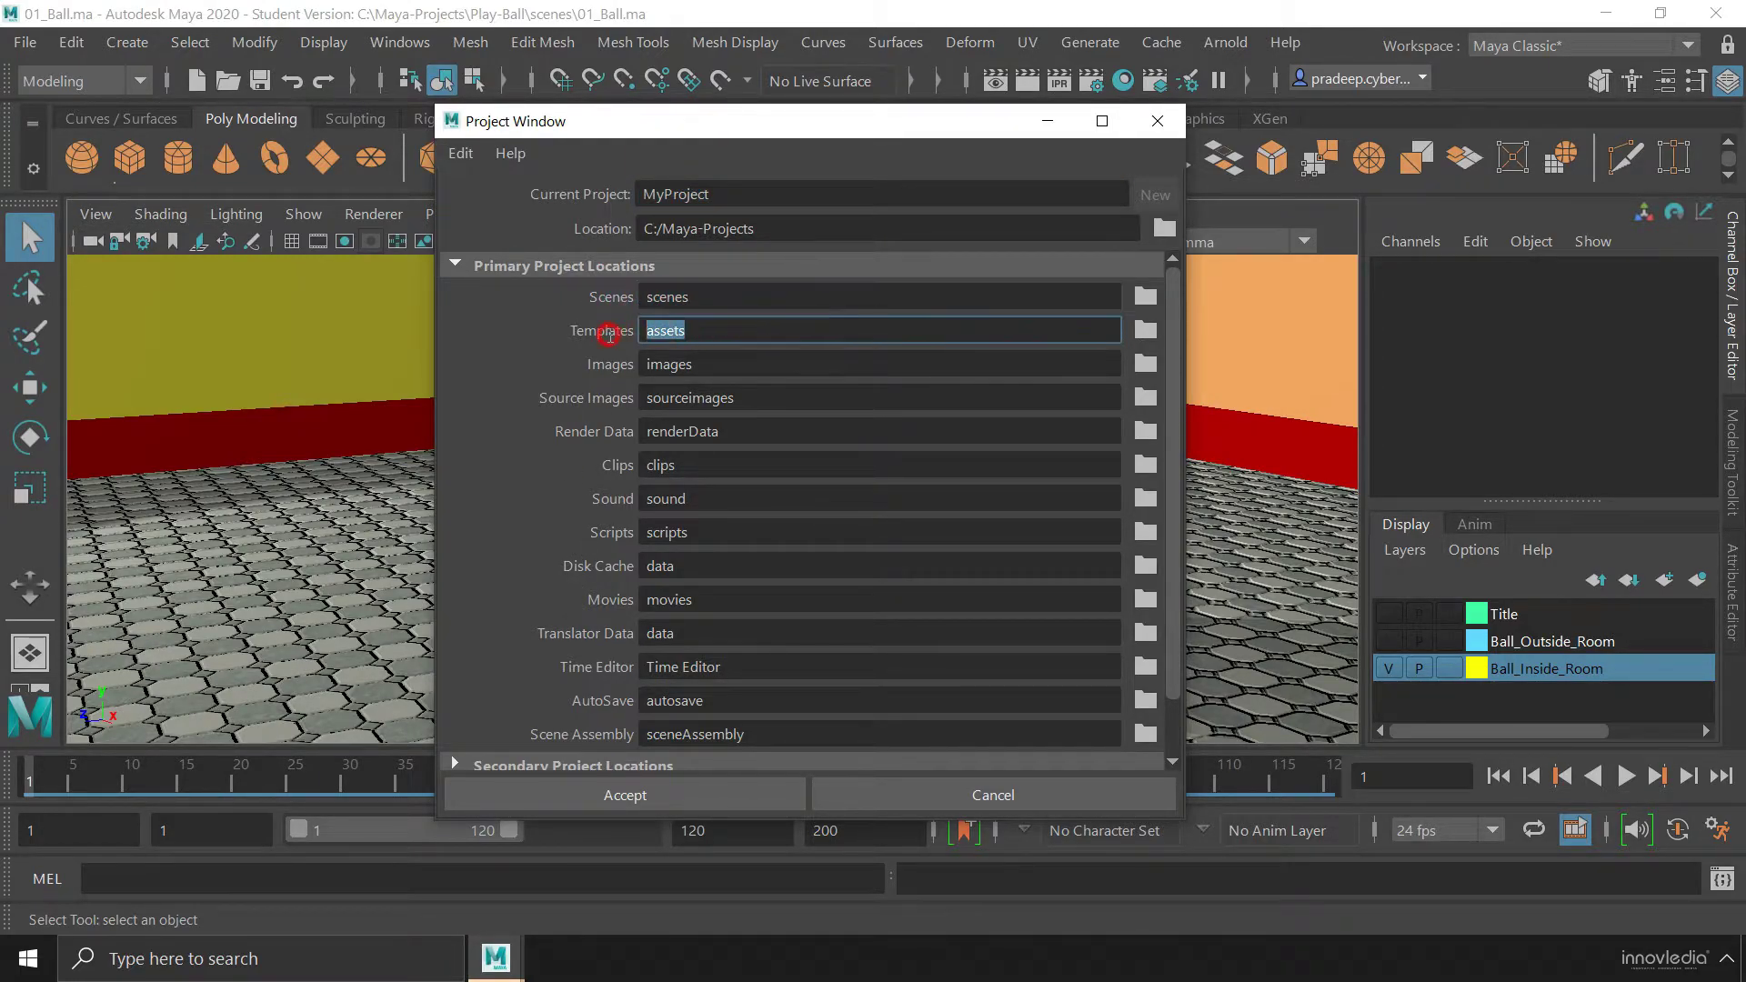
{"action": "double_click", "coordinate": [582, 373]}
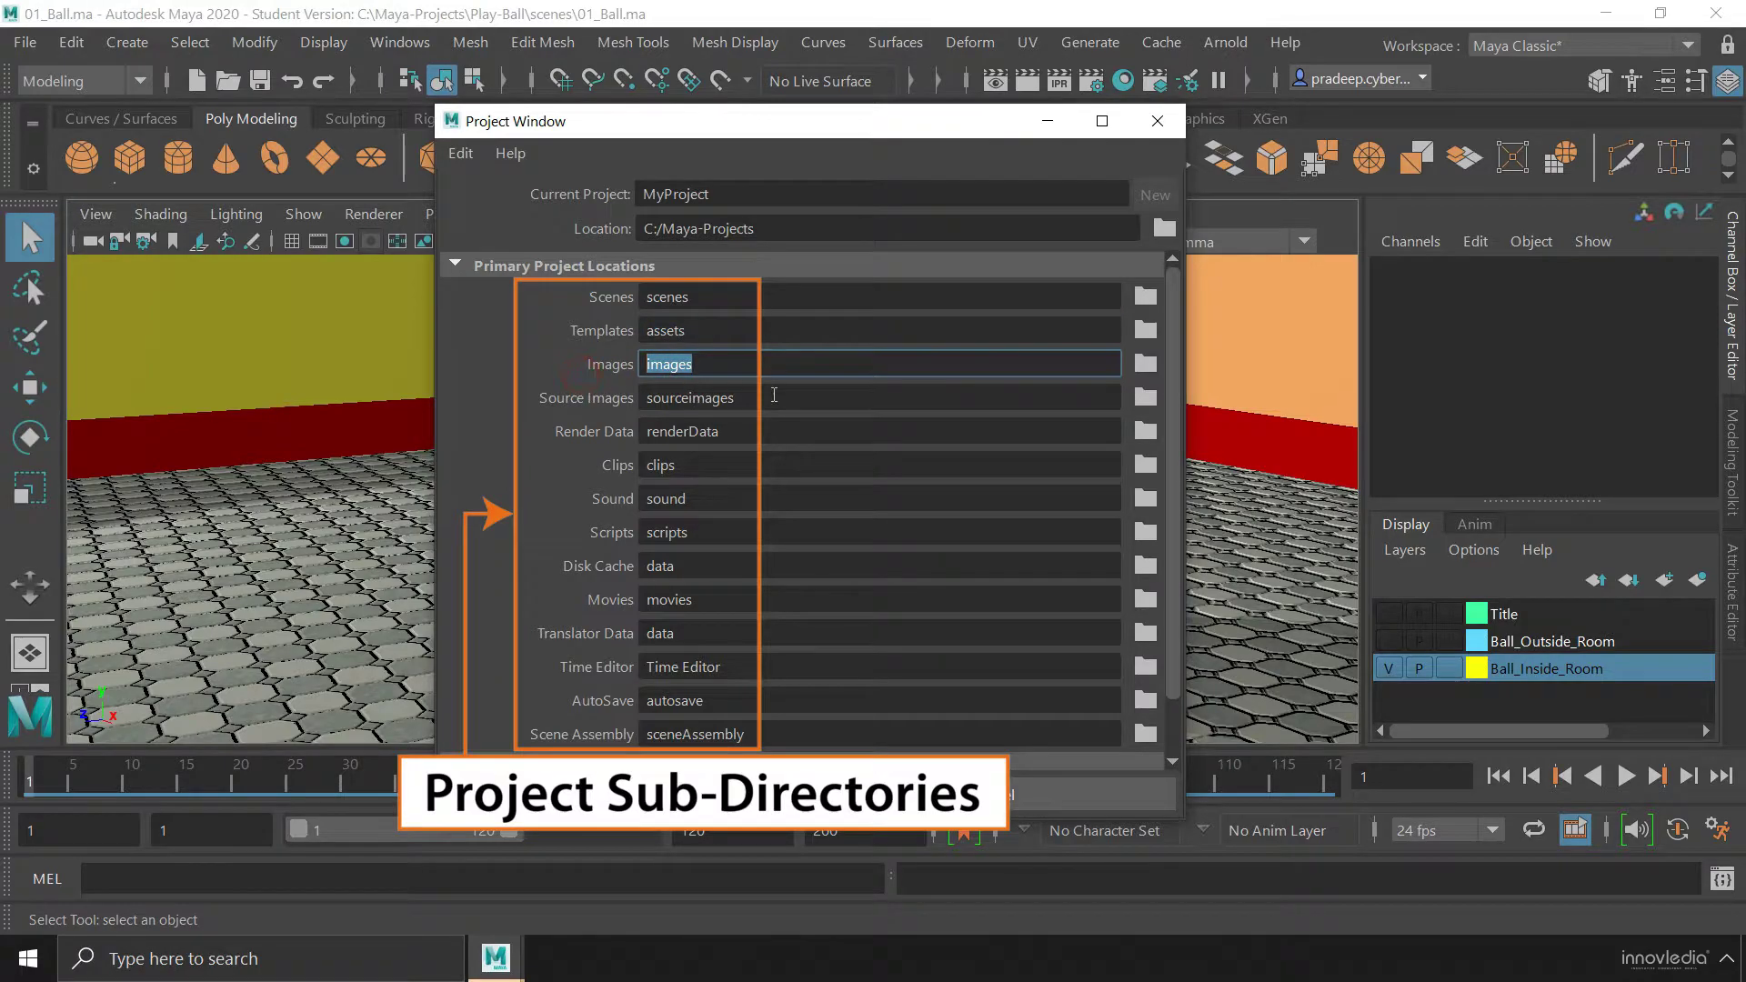
{"action": "left_click", "coordinate": [578, 406]}
{"action": "double_click", "coordinate": [720, 433]}
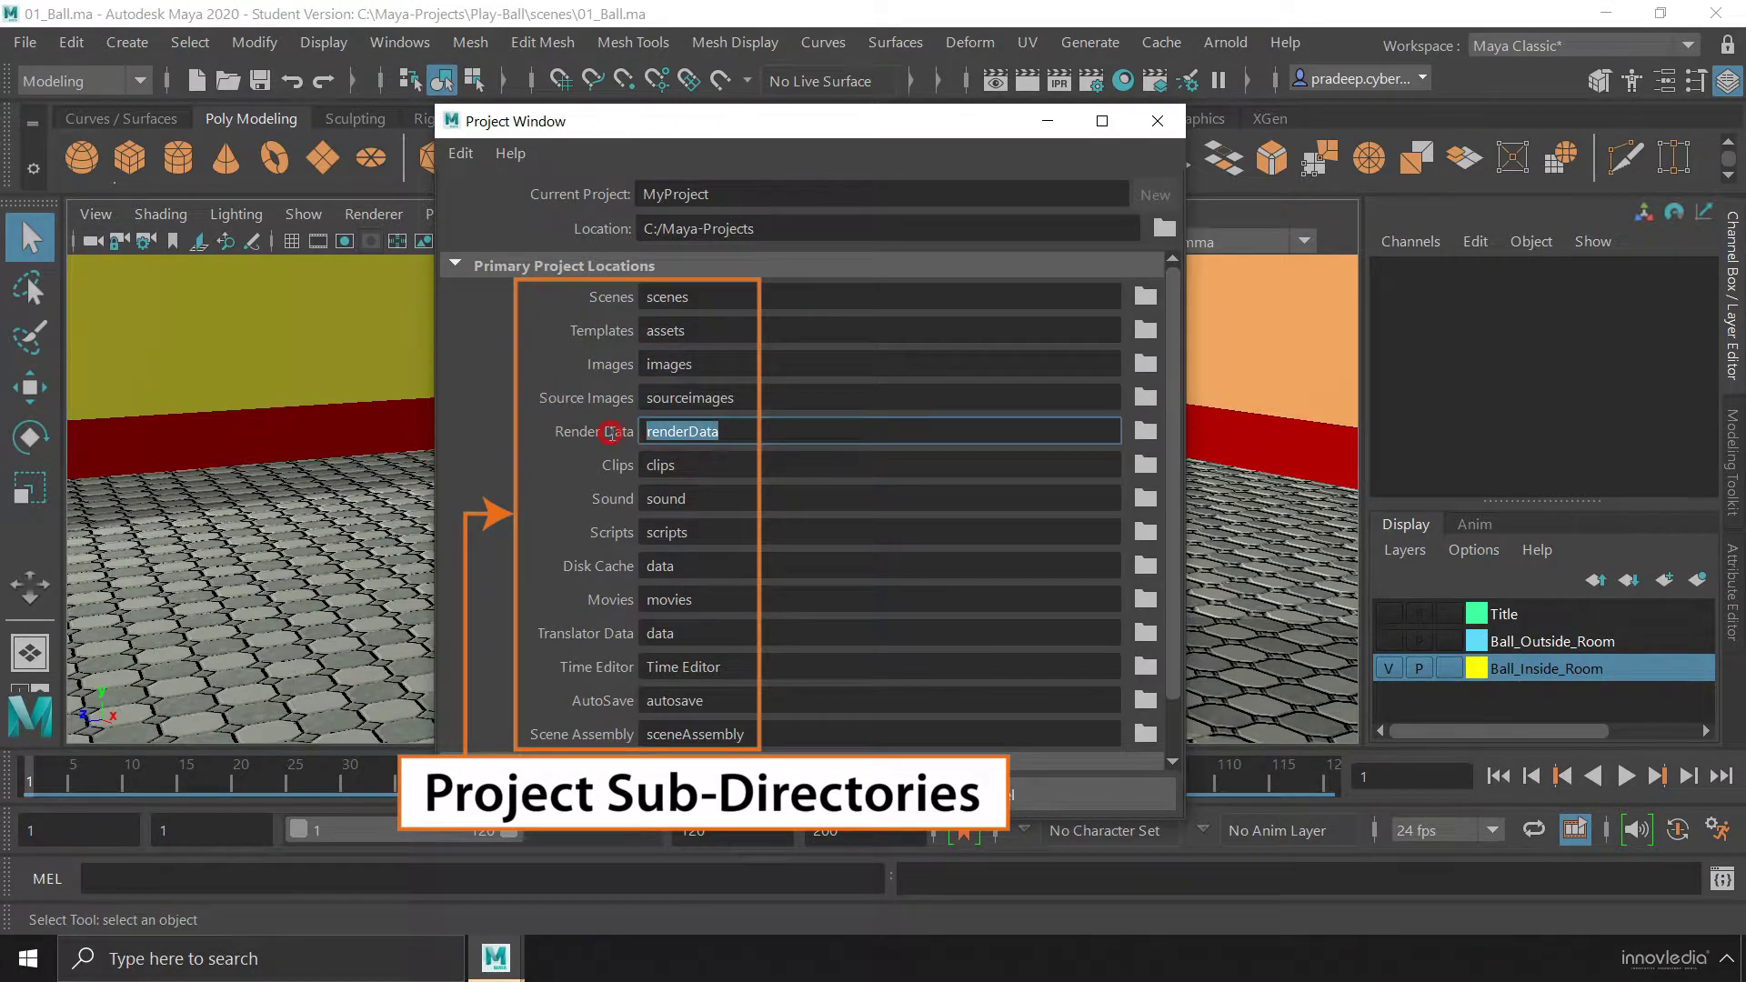
{"action": "double_click", "coordinate": [697, 463]}
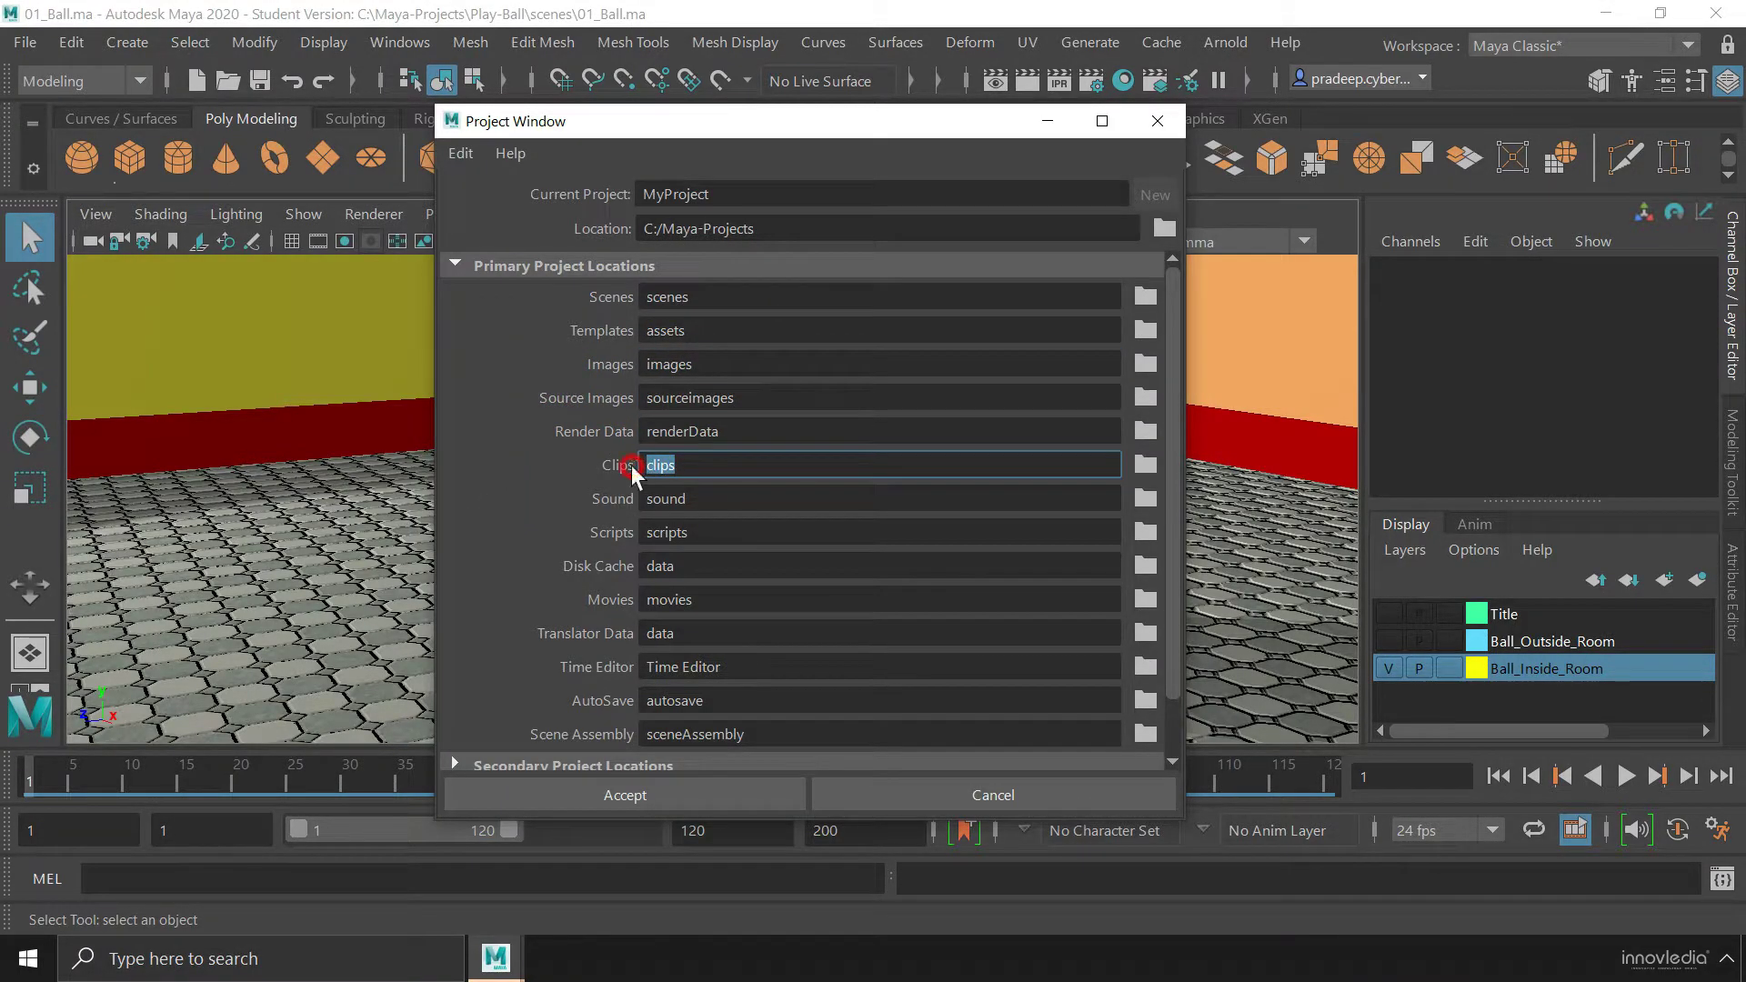
{"action": "double_click", "coordinate": [711, 499]}
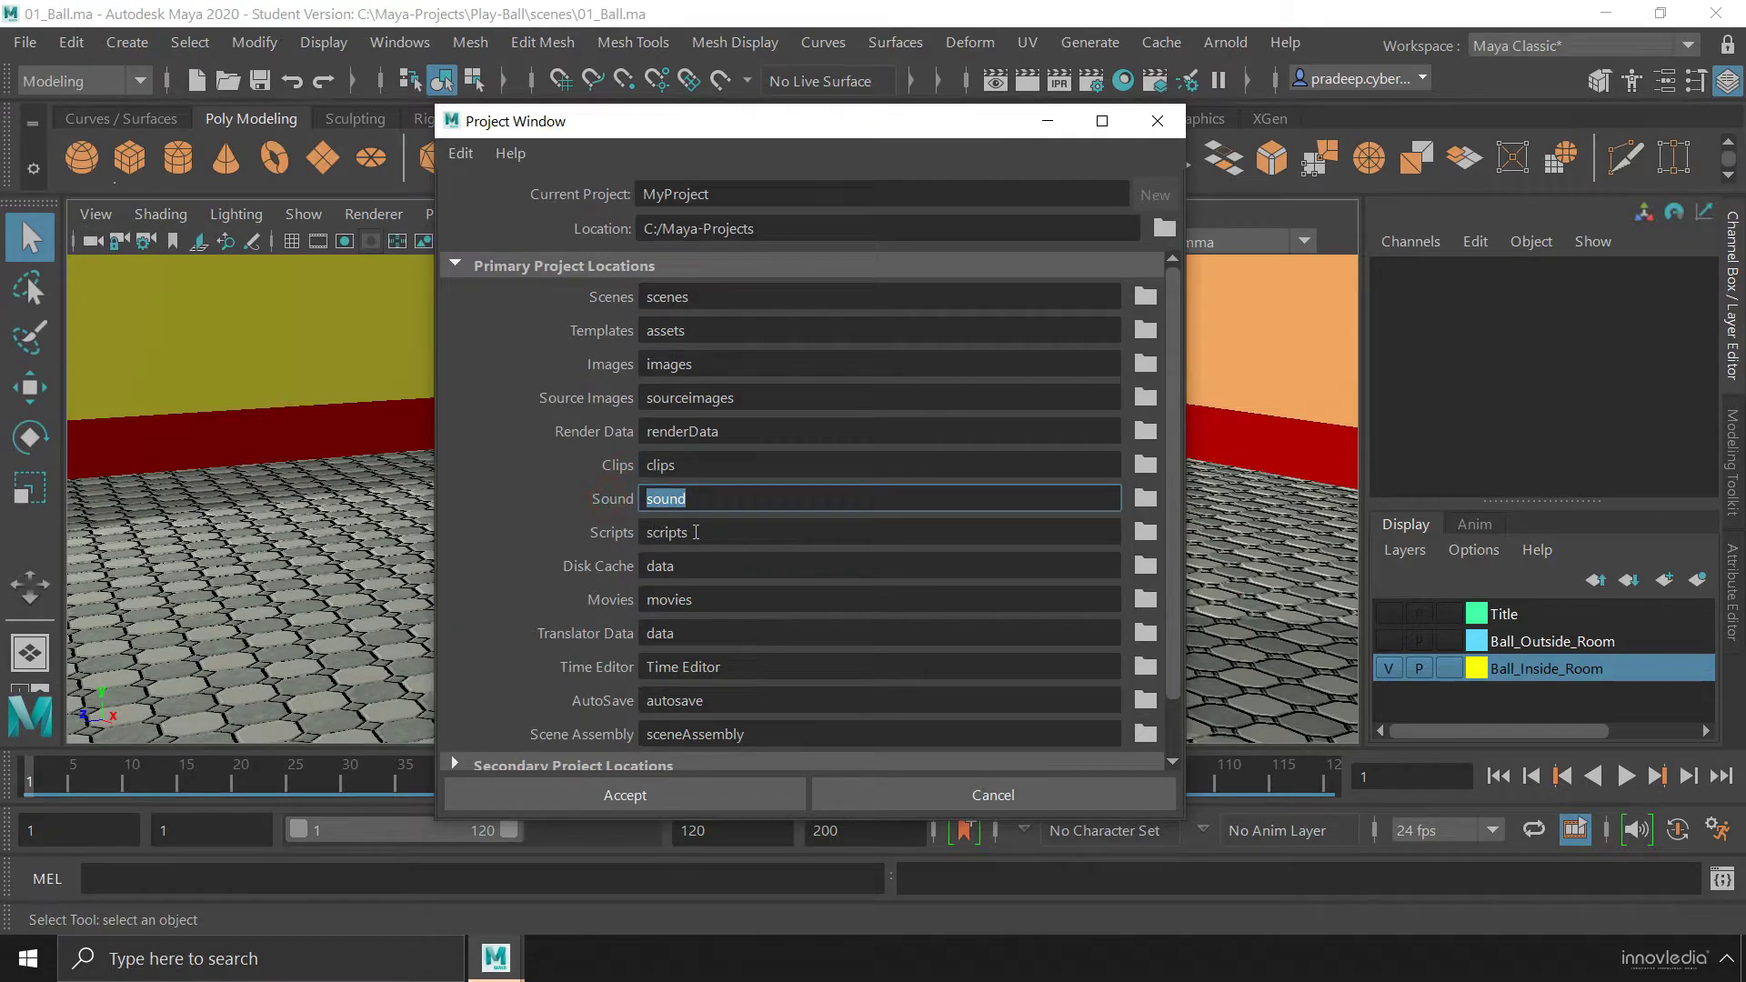
{"action": "double_click", "coordinate": [647, 534]}
{"action": "double_click", "coordinate": [677, 566]}
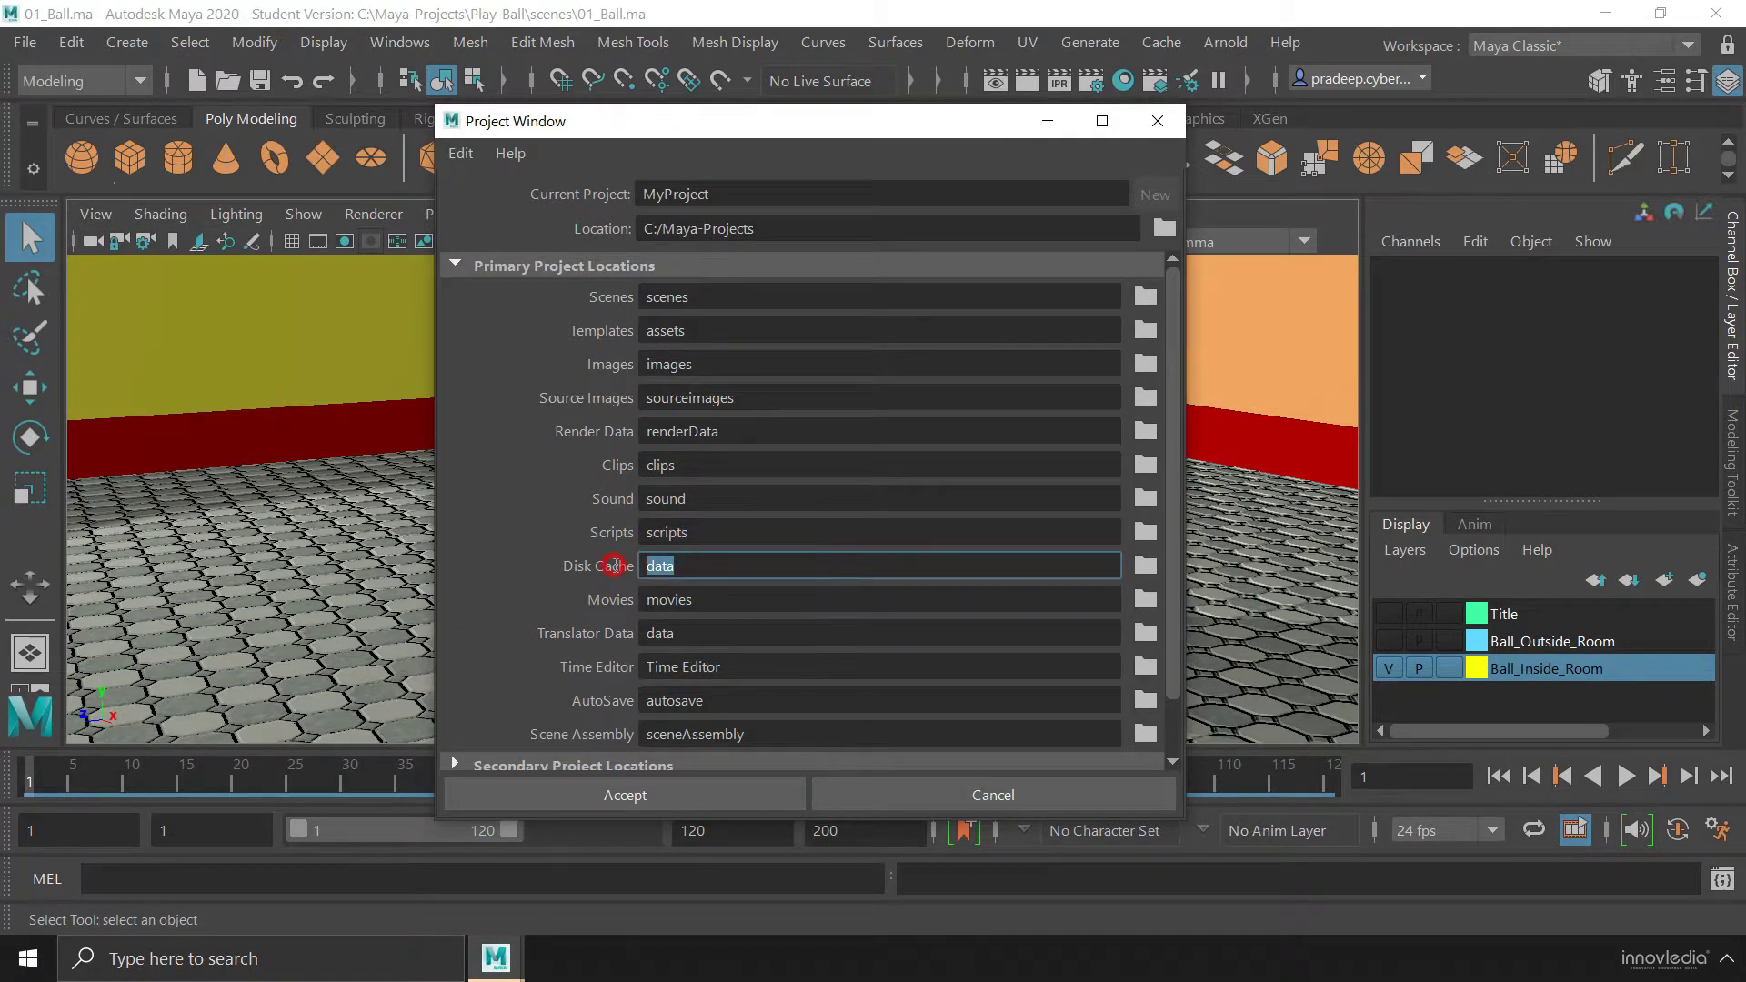
{"action": "double_click", "coordinate": [753, 194]}
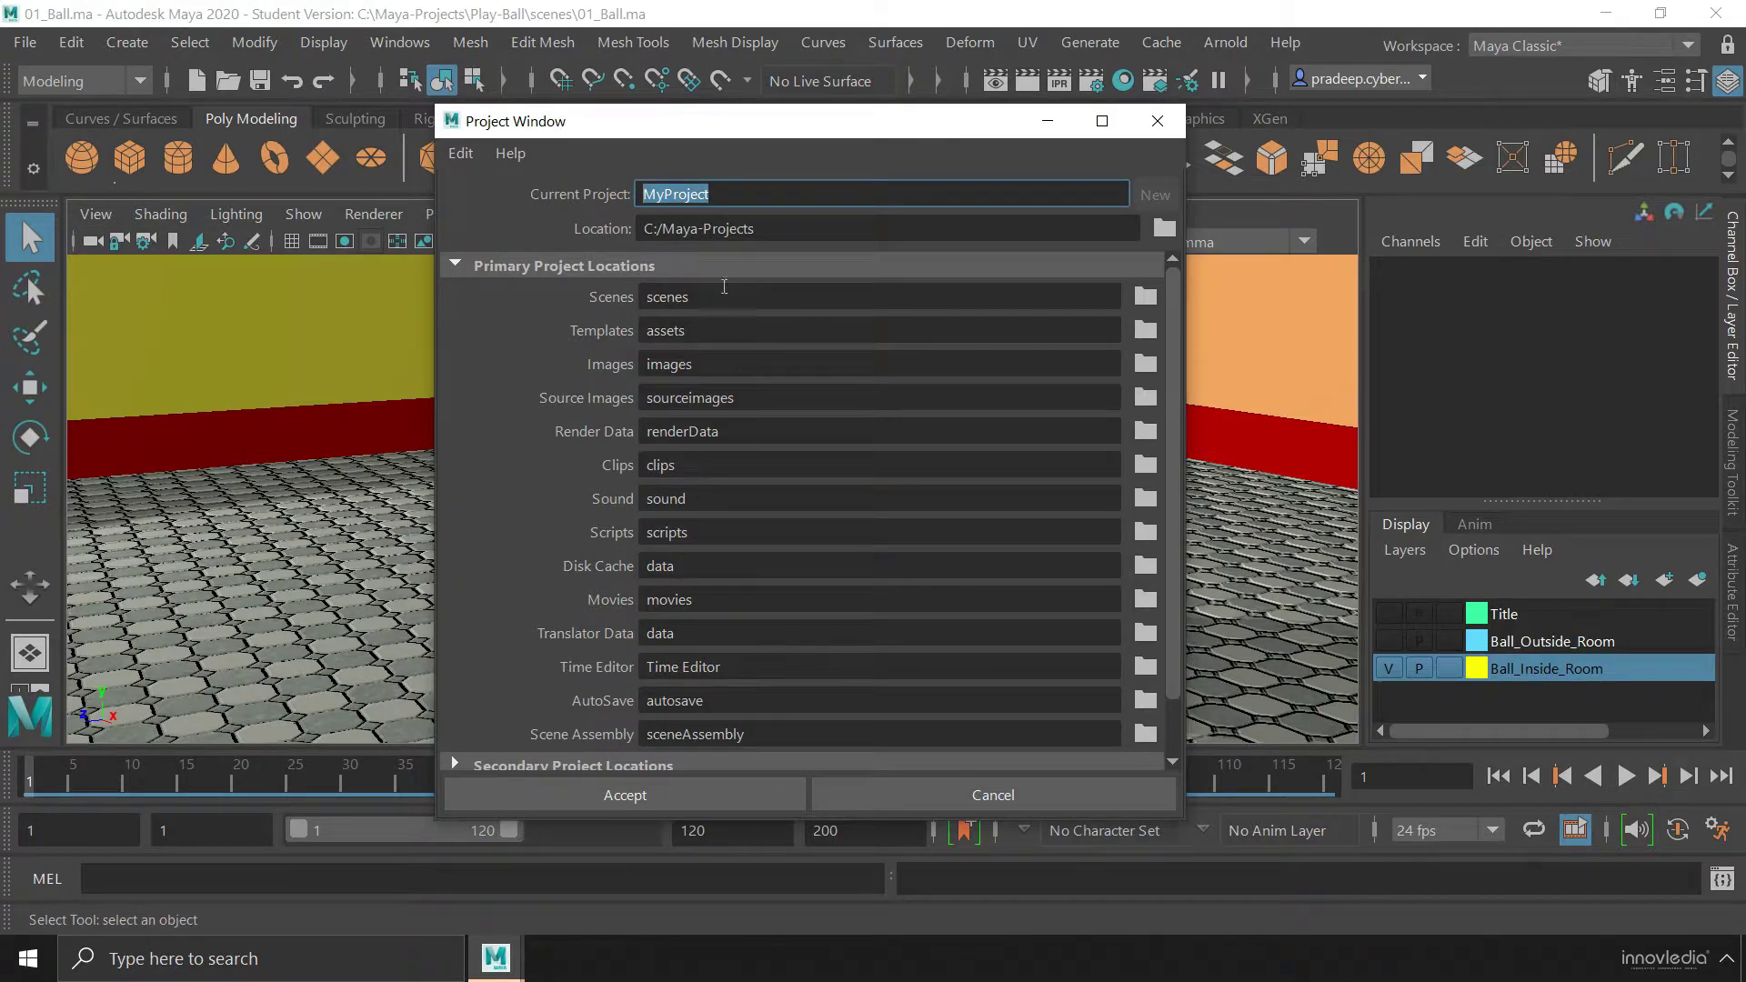
{"action": "left_click", "coordinate": [614, 192]}
Step again through the scenes, assets, images, sourceimages, renderData, clips, sound and scripts fields.
{"action": "left_click", "coordinate": [636, 295]}
{"action": "left_click", "coordinate": [613, 330]}
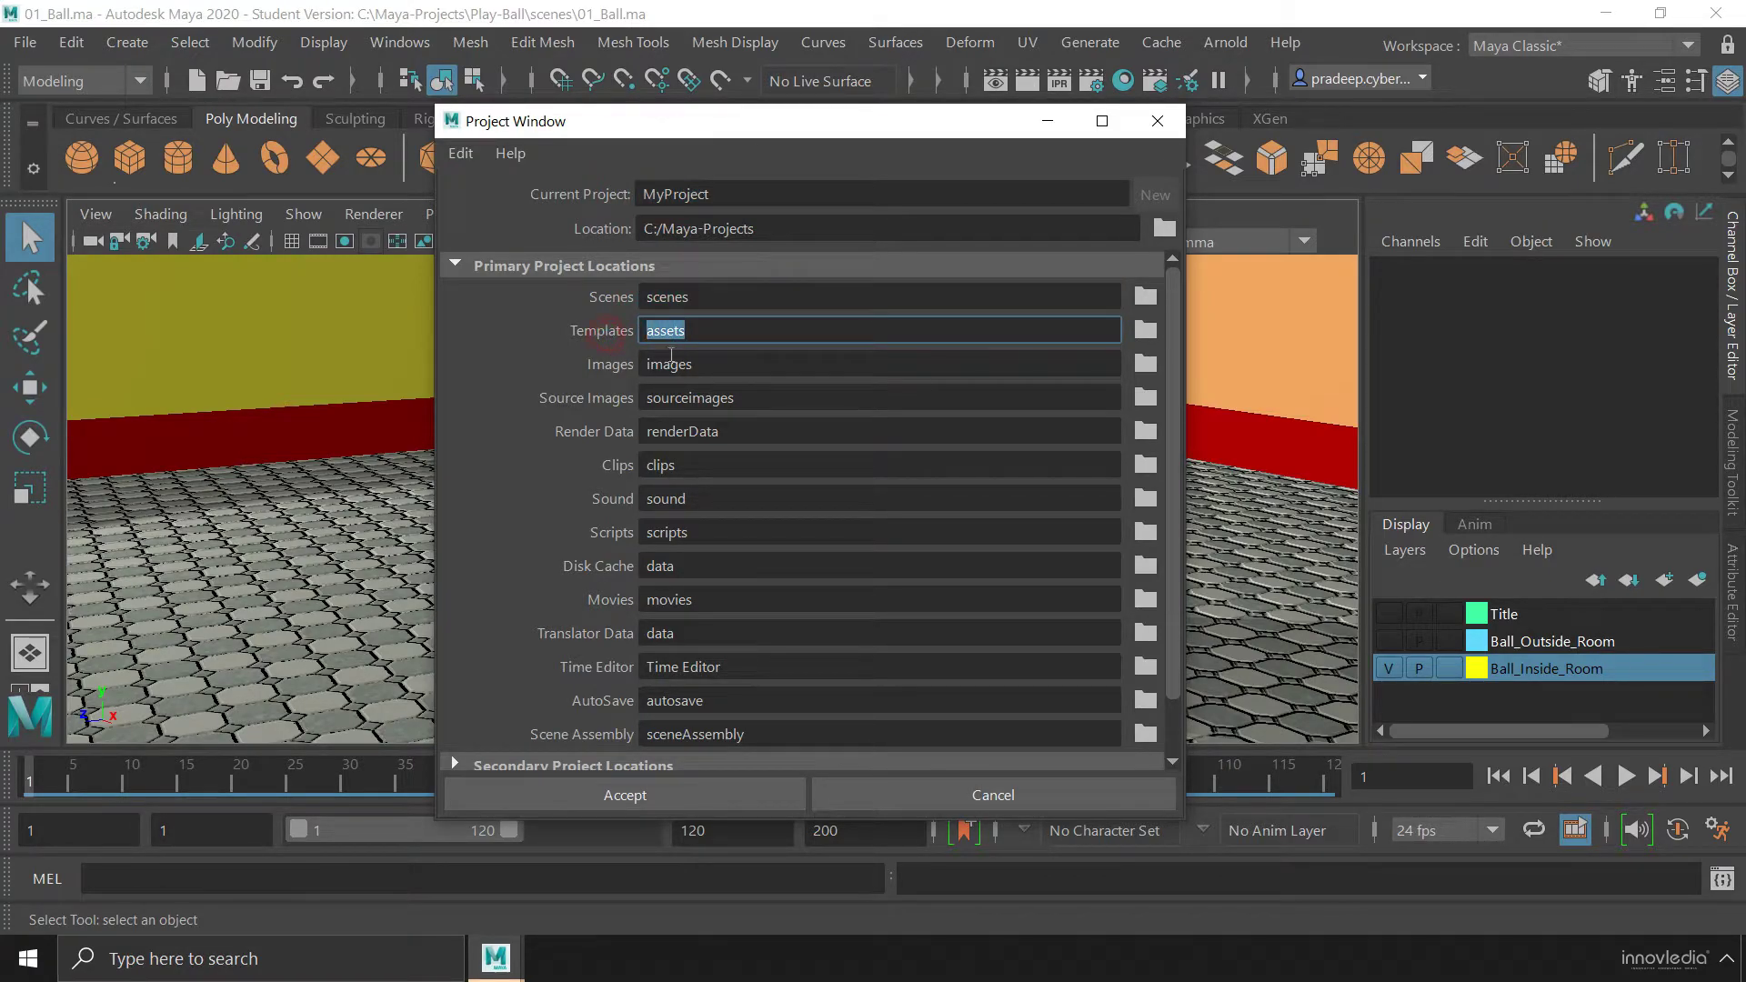
{"action": "left_click", "coordinate": [609, 370]}
{"action": "left_click", "coordinate": [618, 403]}
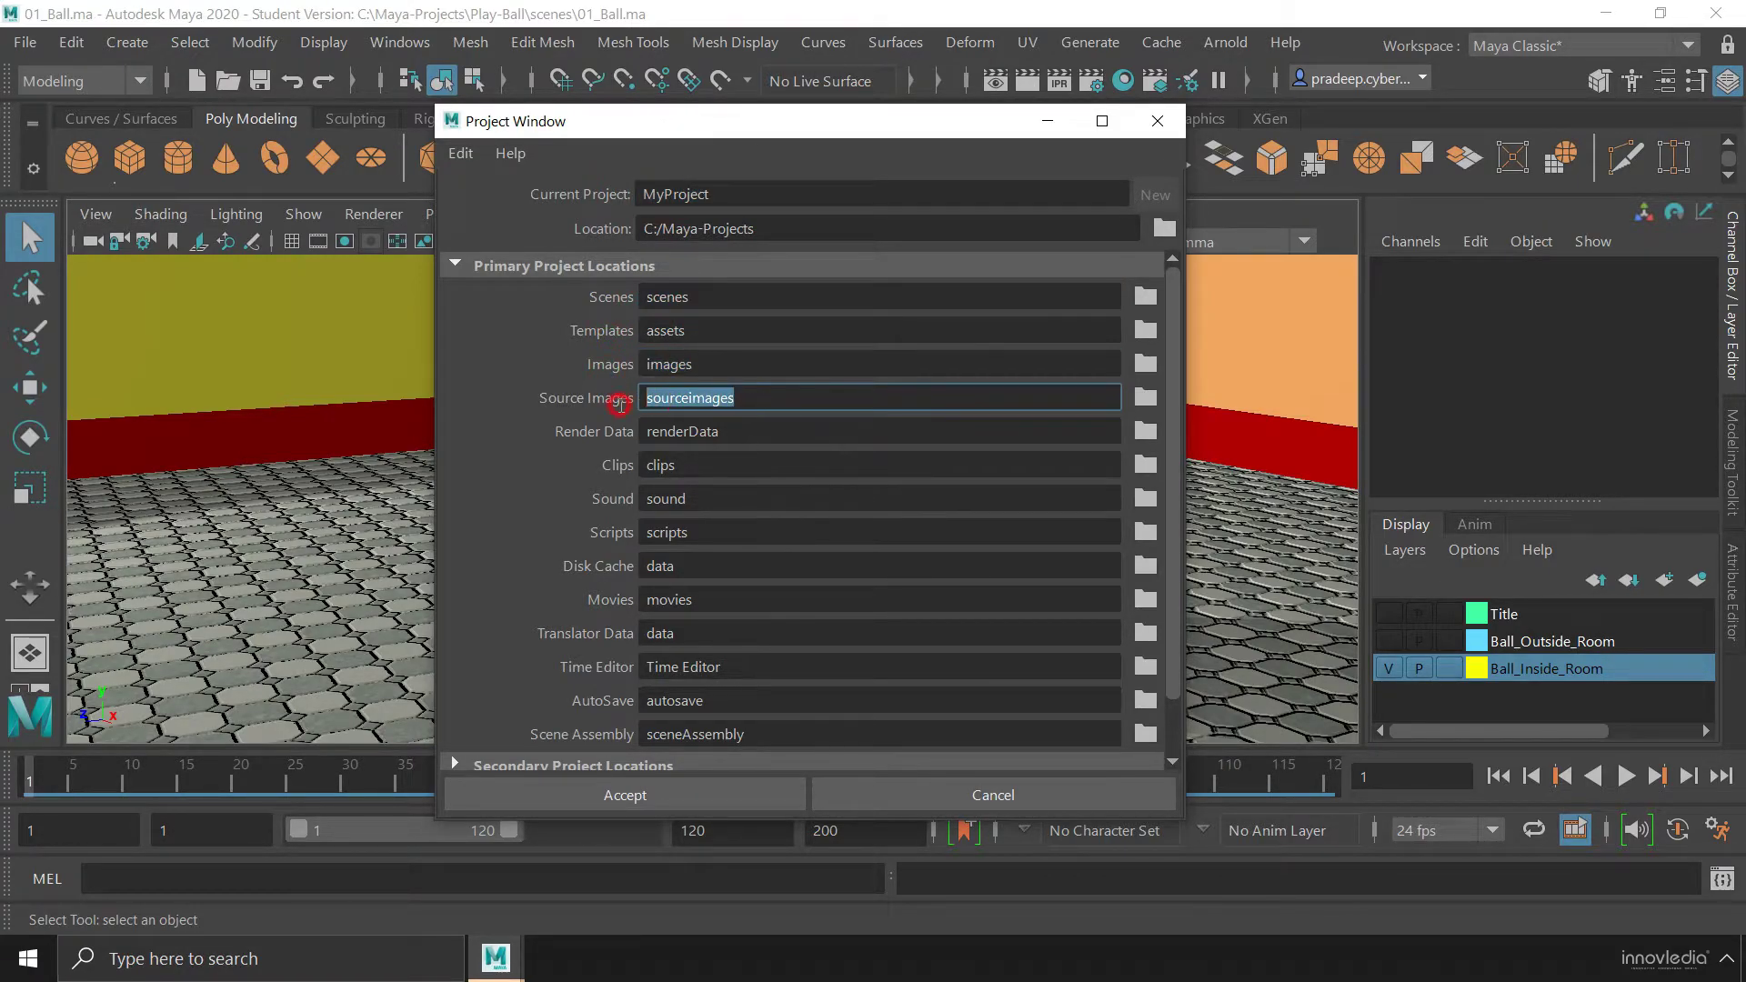
{"action": "left_click", "coordinate": [620, 433]}
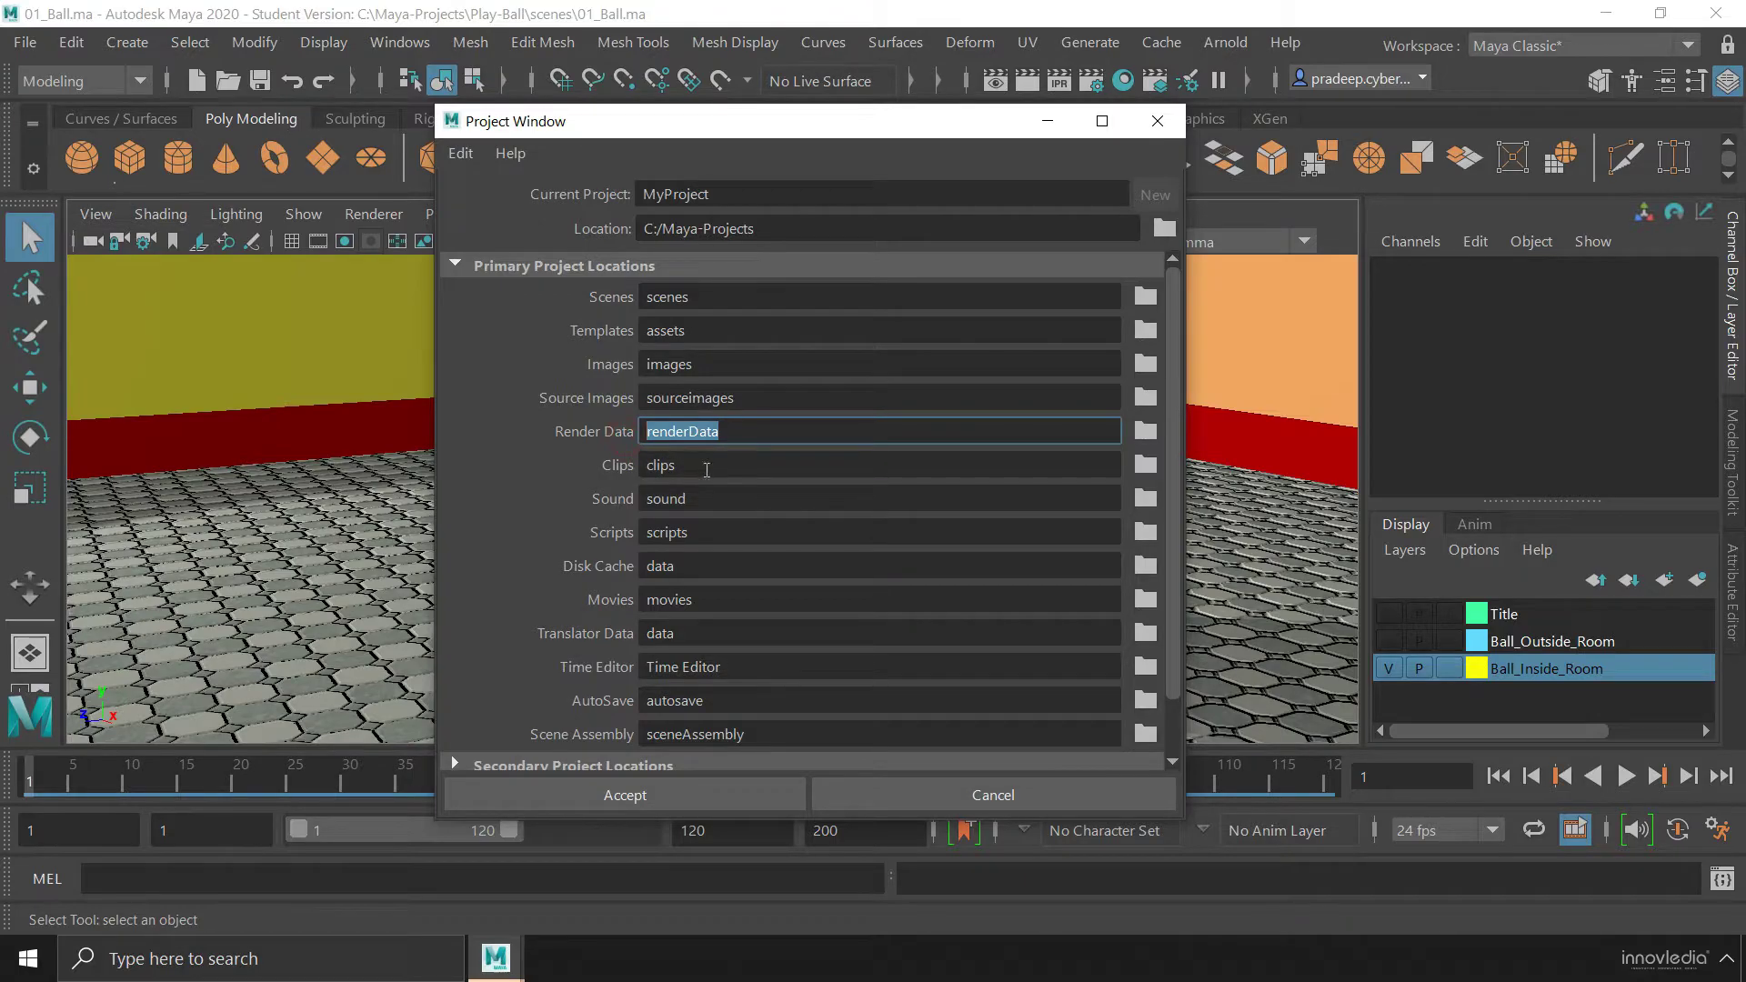
{"action": "left_click", "coordinate": [623, 468]}
{"action": "left_click", "coordinate": [700, 498]}
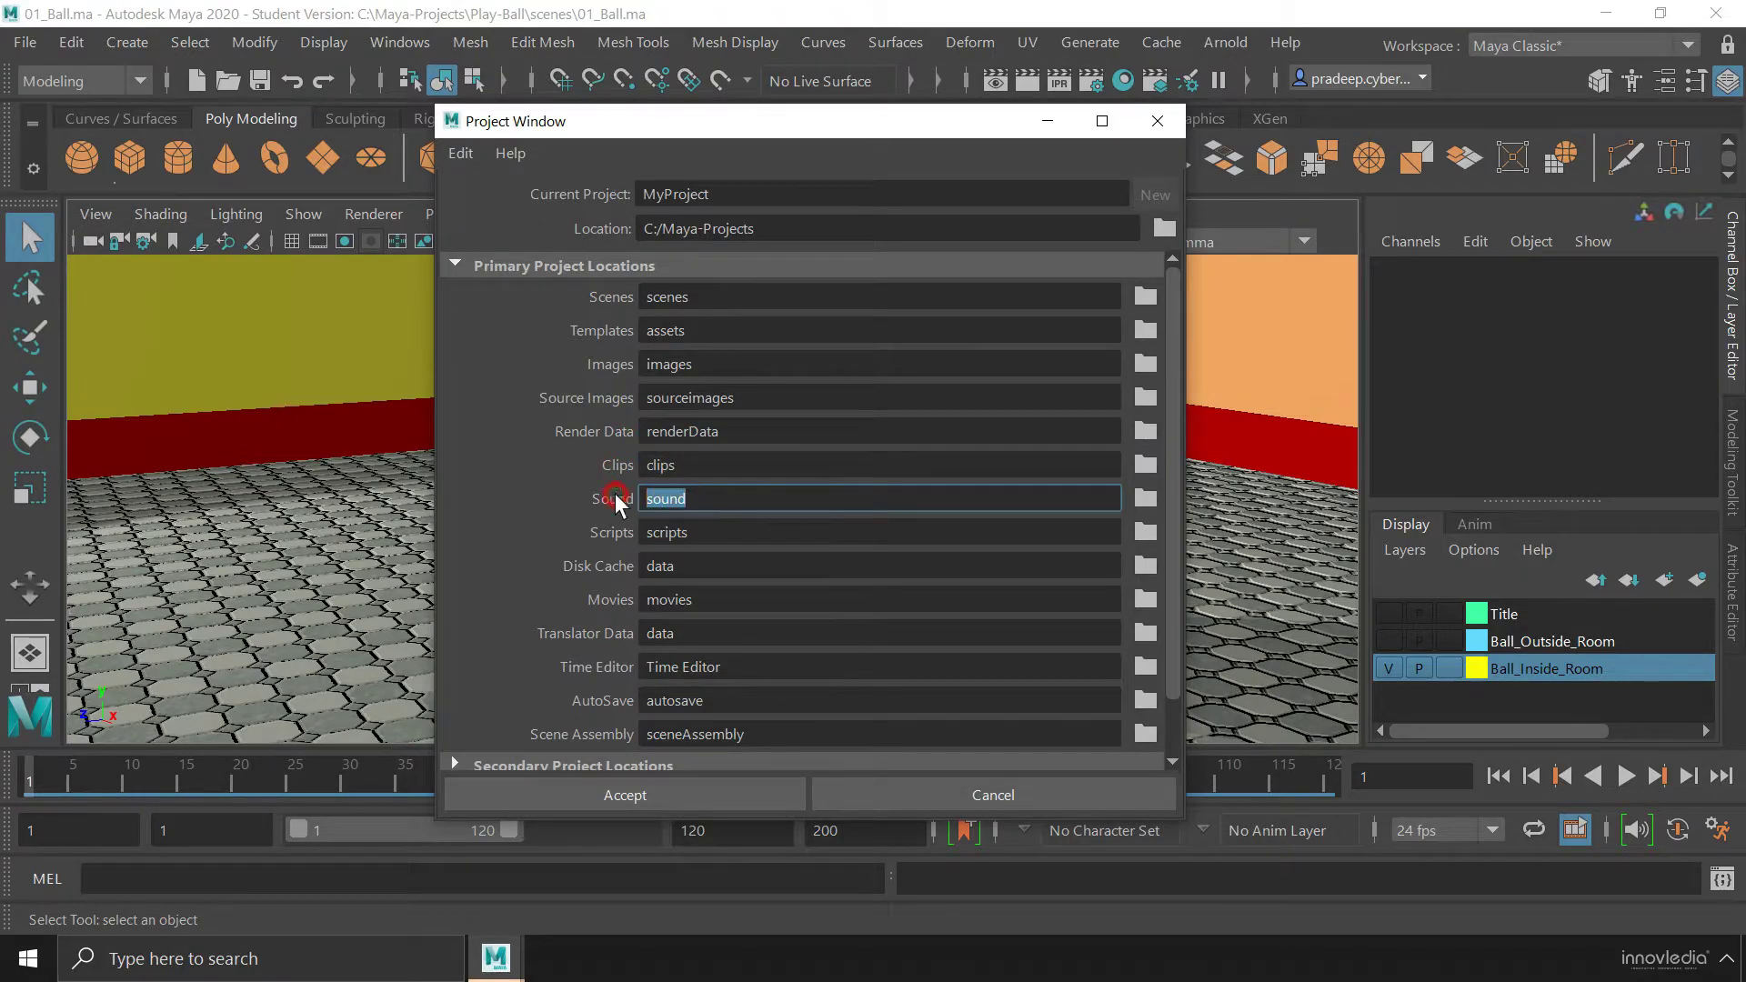
{"action": "left_click", "coordinate": [626, 534]}
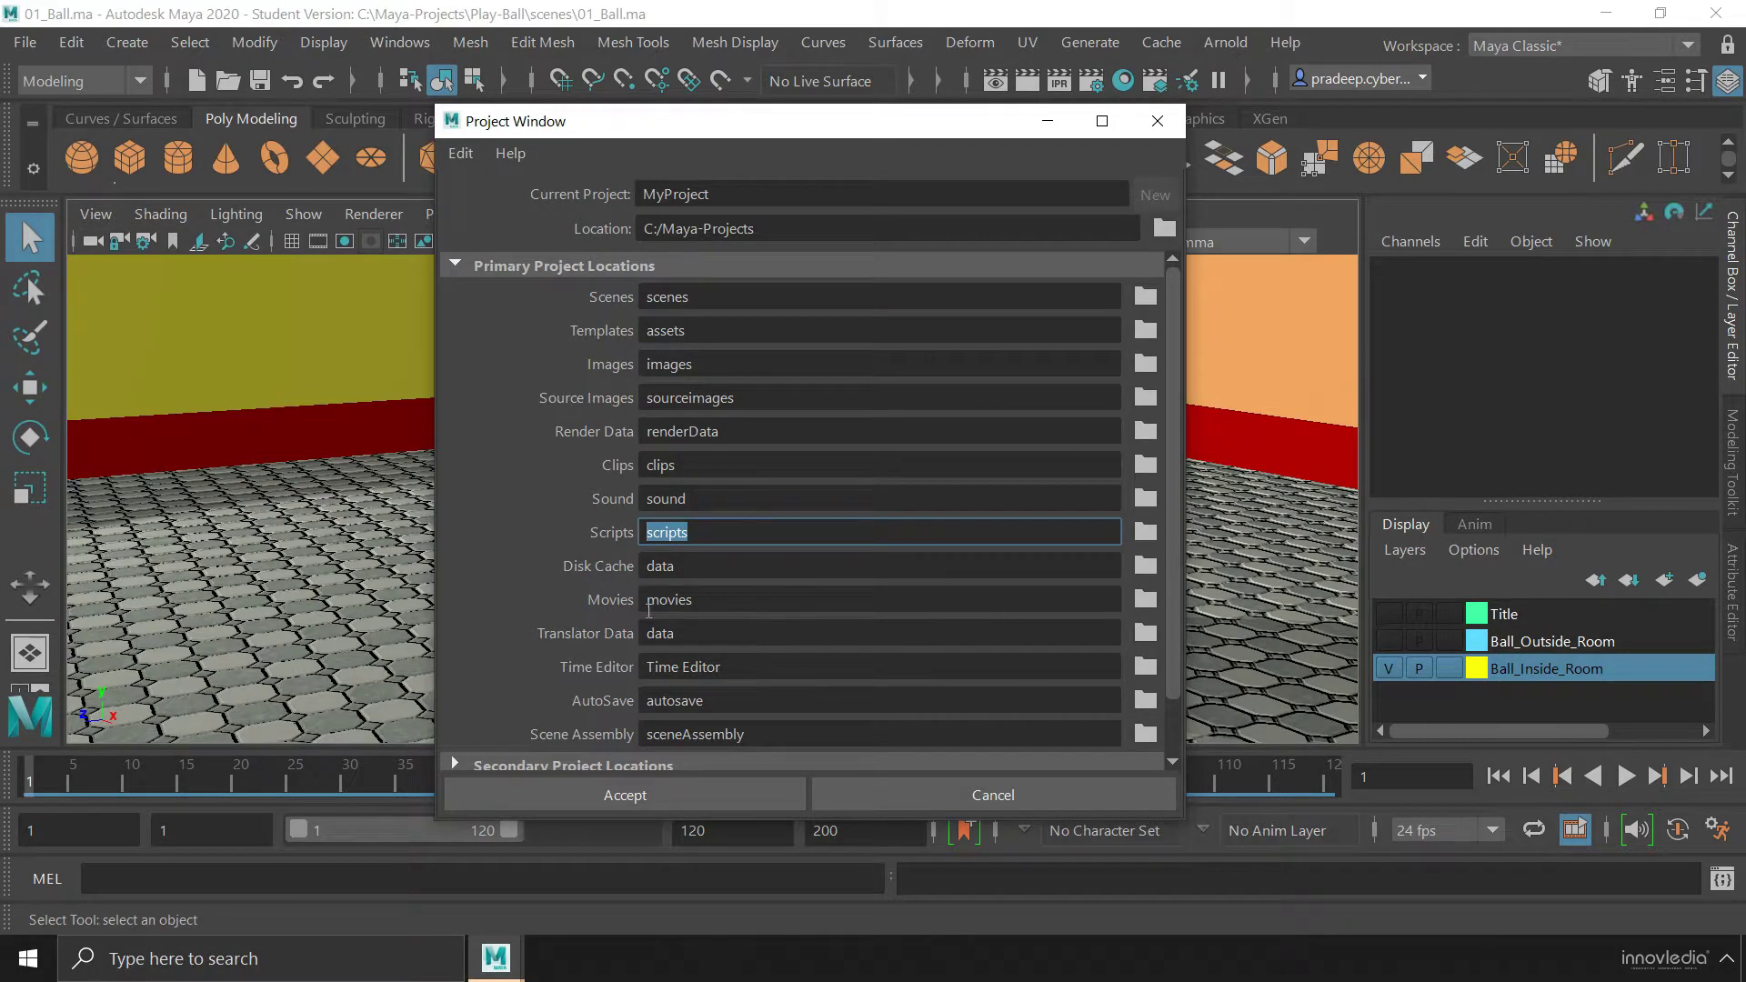
Point out the Scenes, Templates, Images and Source Images location fields.
{"action": "left_click", "coordinate": [721, 297]}
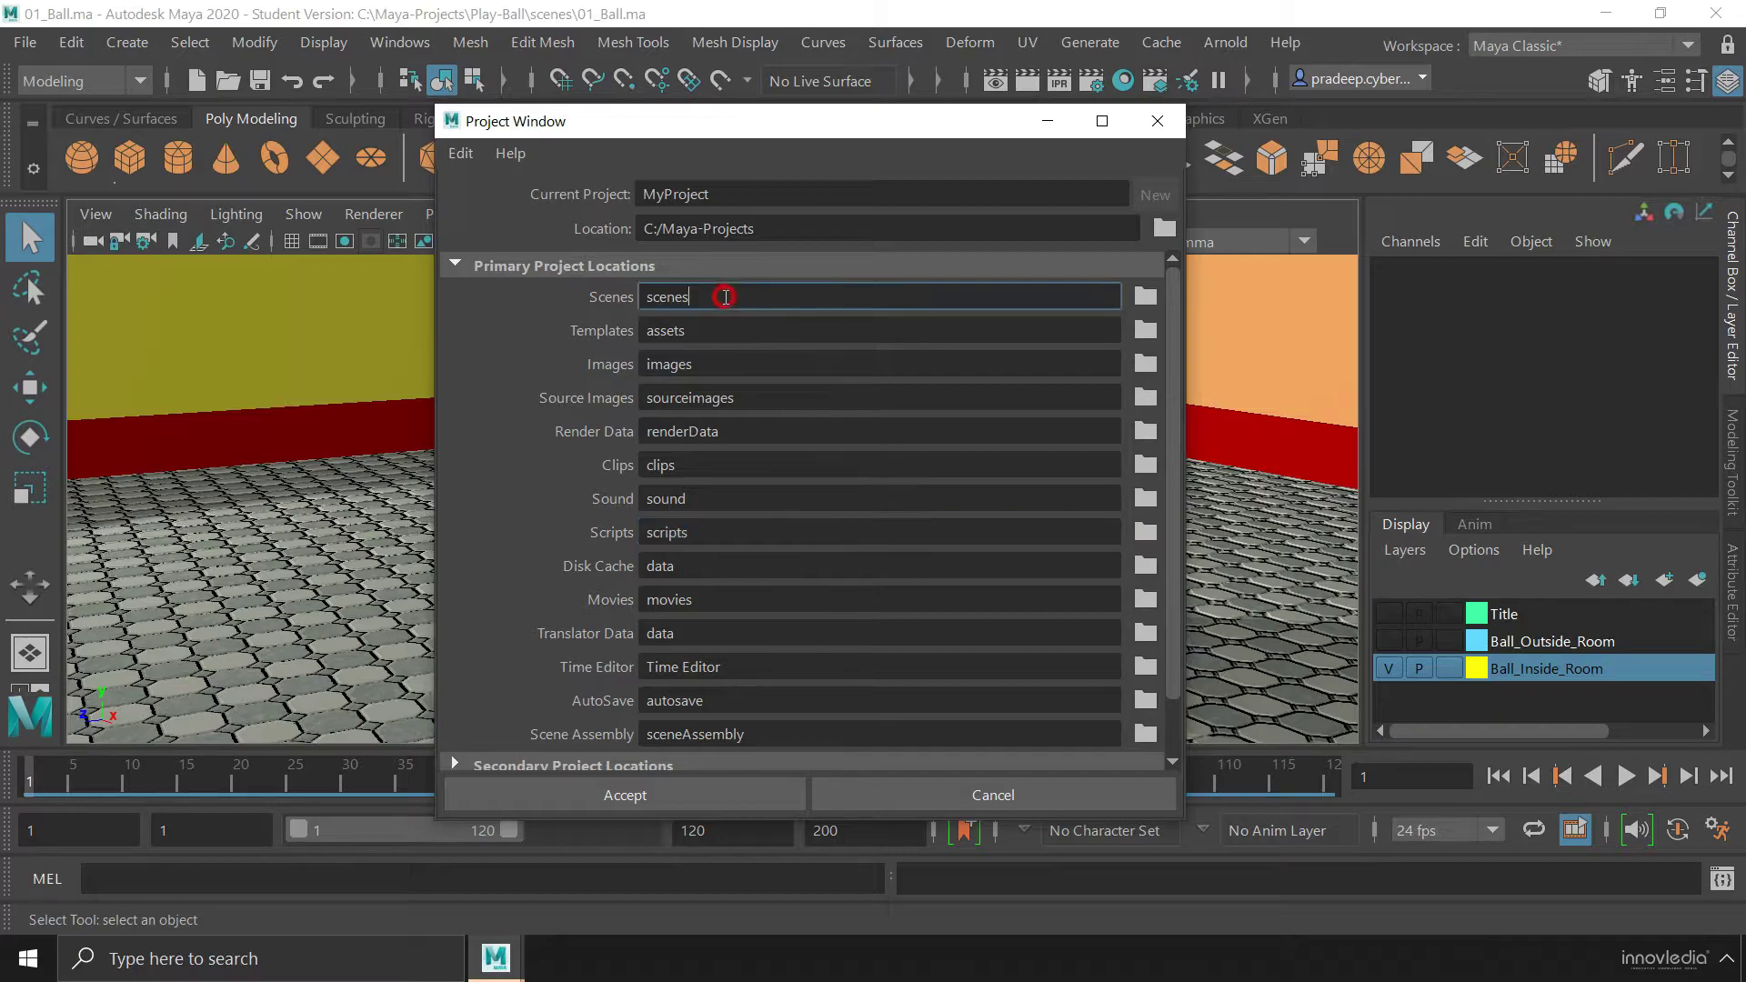
{"action": "key", "text": "Tab"}
{"action": "key", "text": "Tab"}
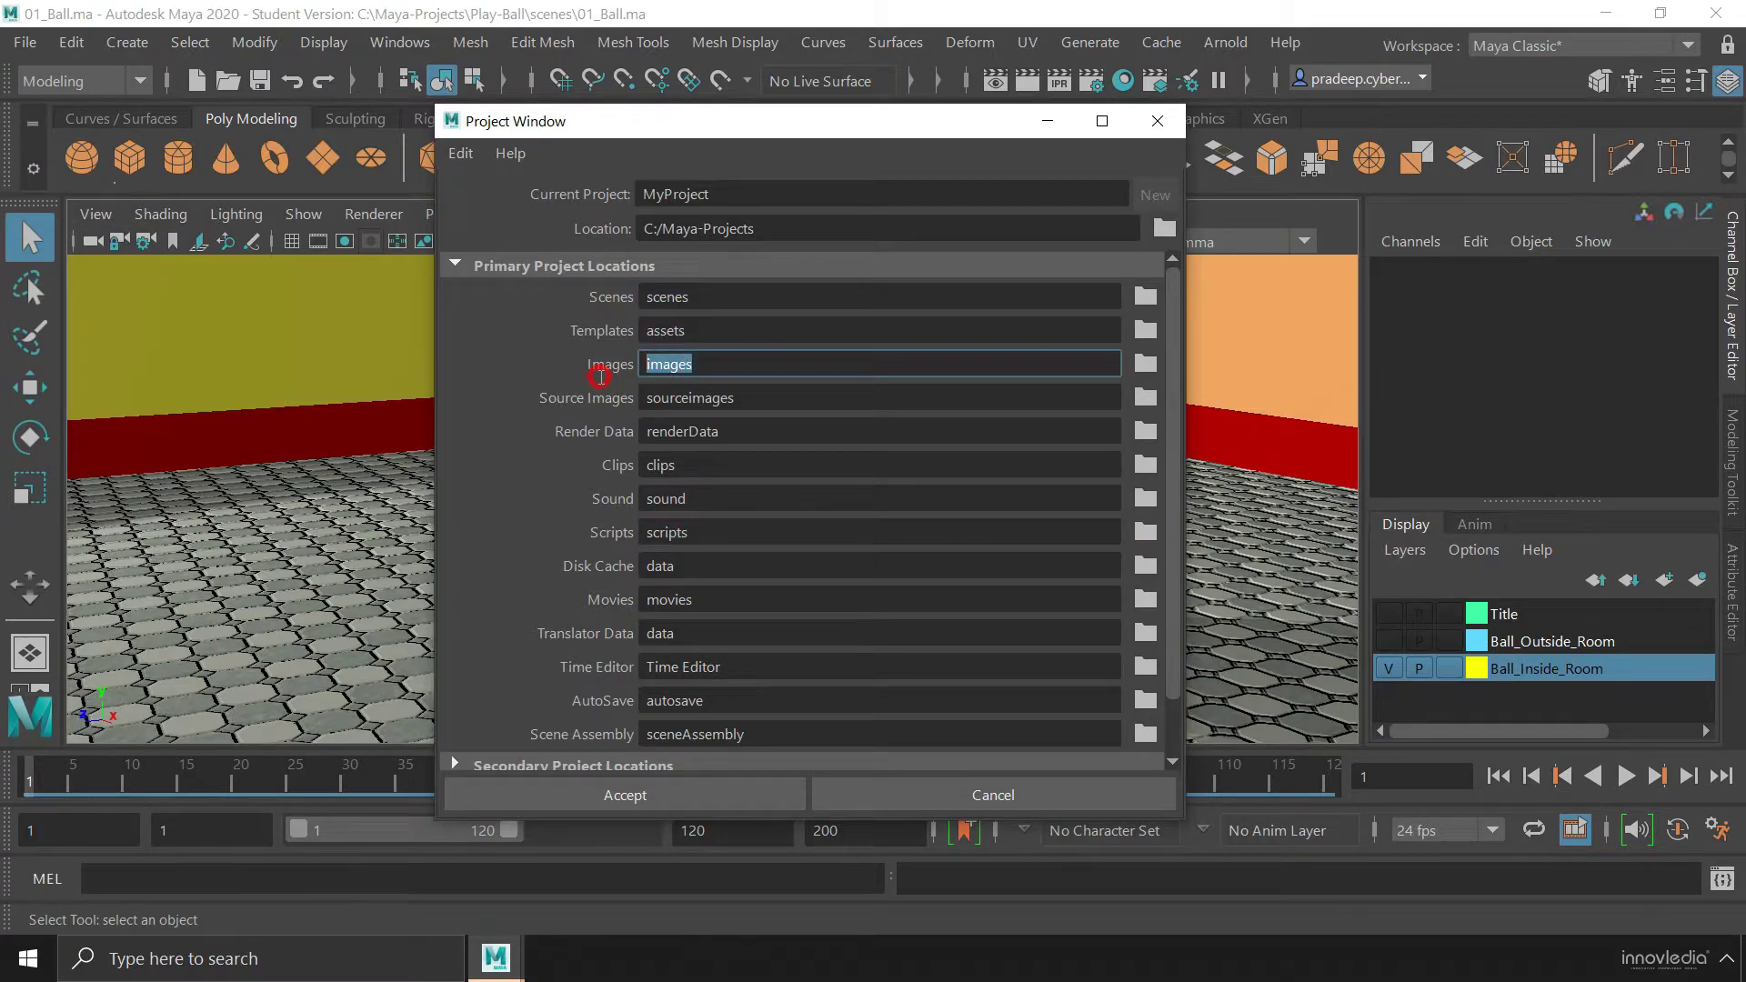
{"action": "left_click", "coordinate": [740, 360]}
{"action": "left_click", "coordinate": [714, 297]}
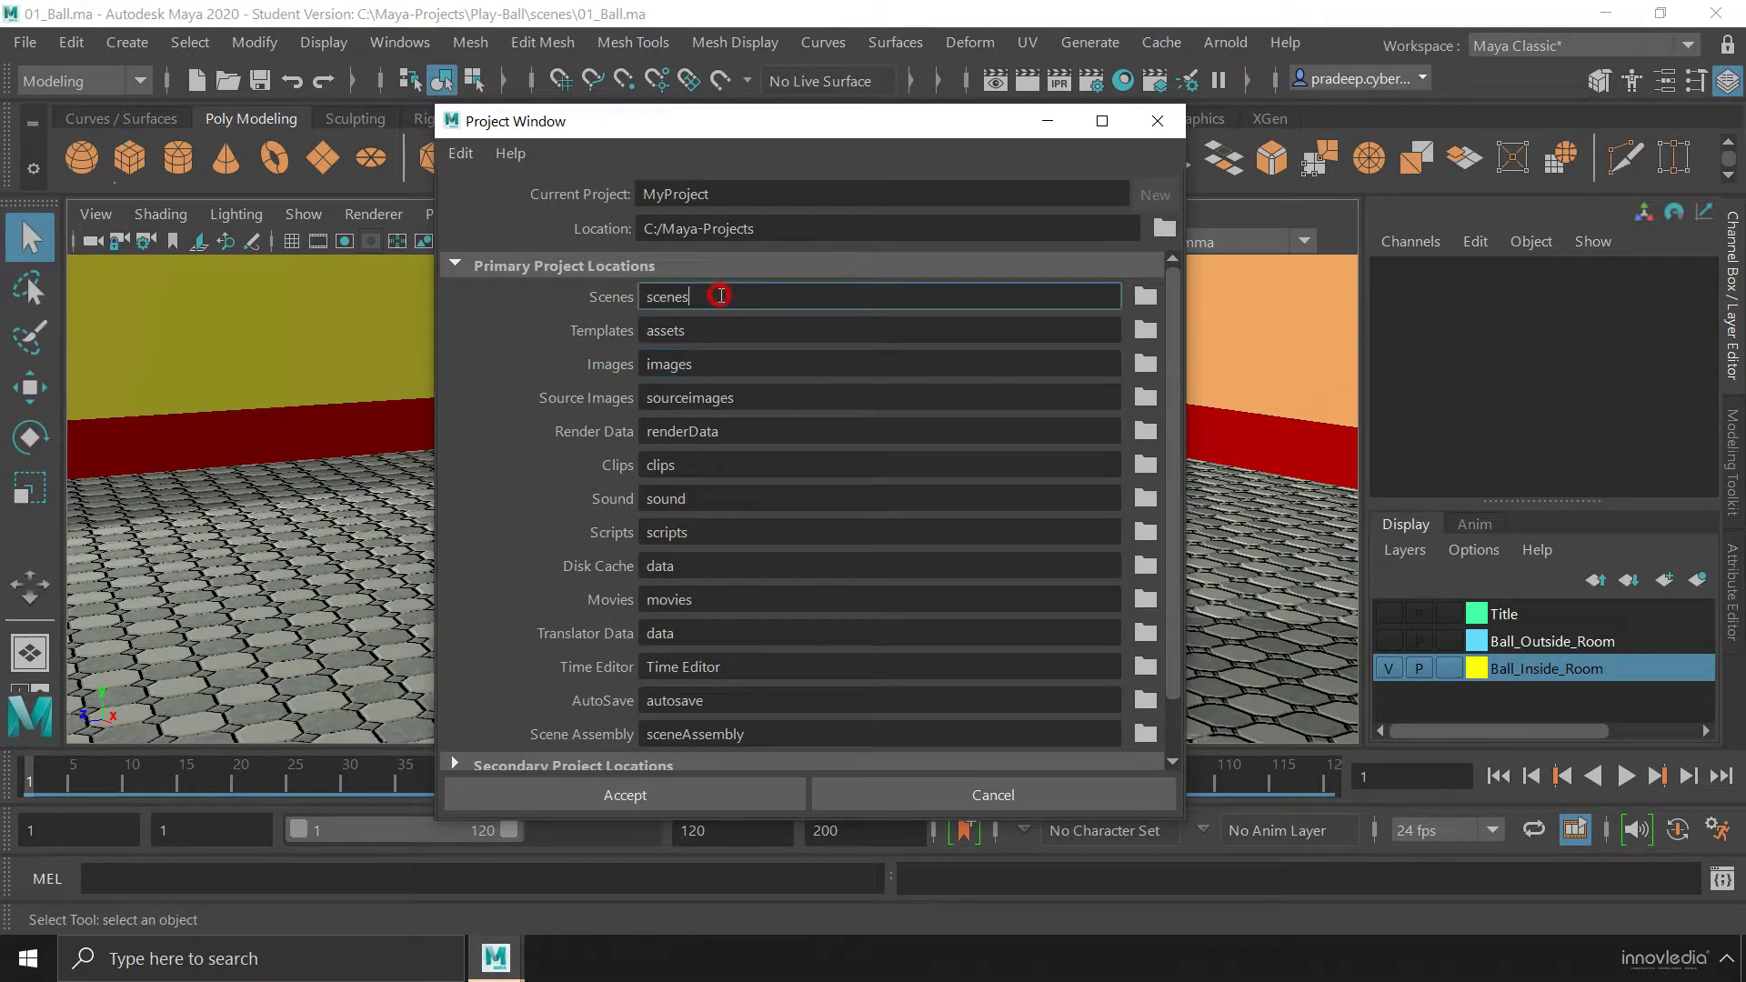
{"action": "left_click", "coordinate": [607, 327]}
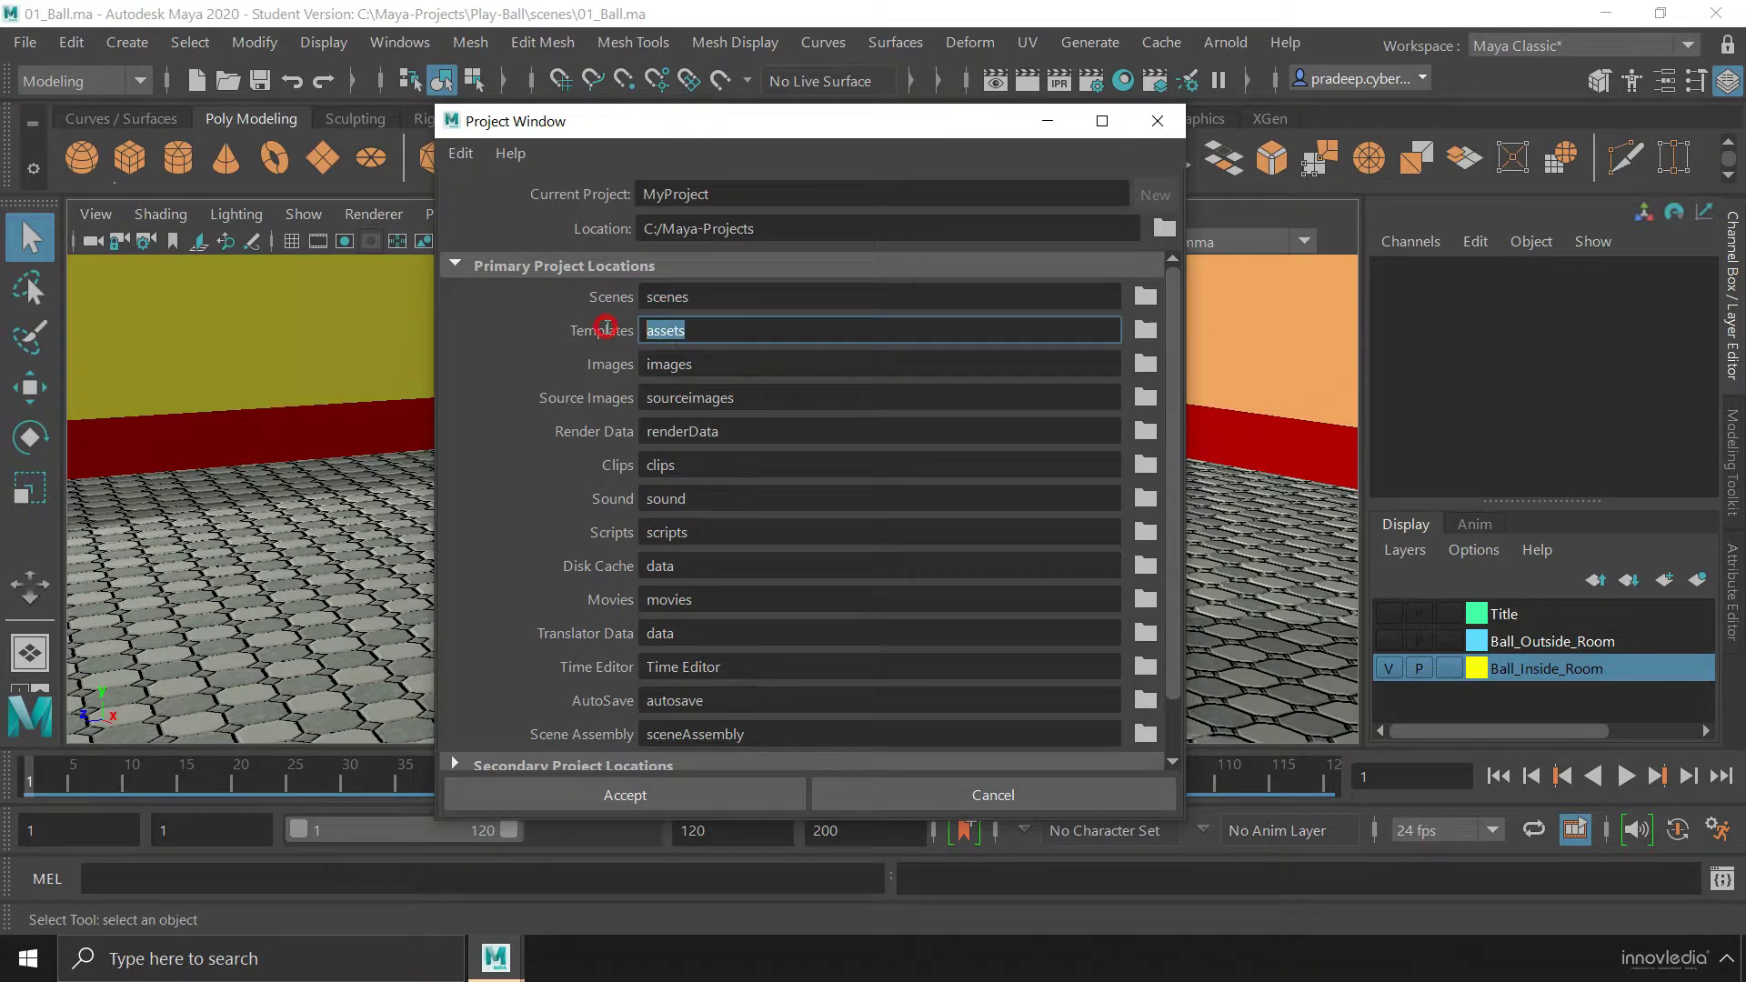
{"action": "left_click", "coordinate": [635, 363]}
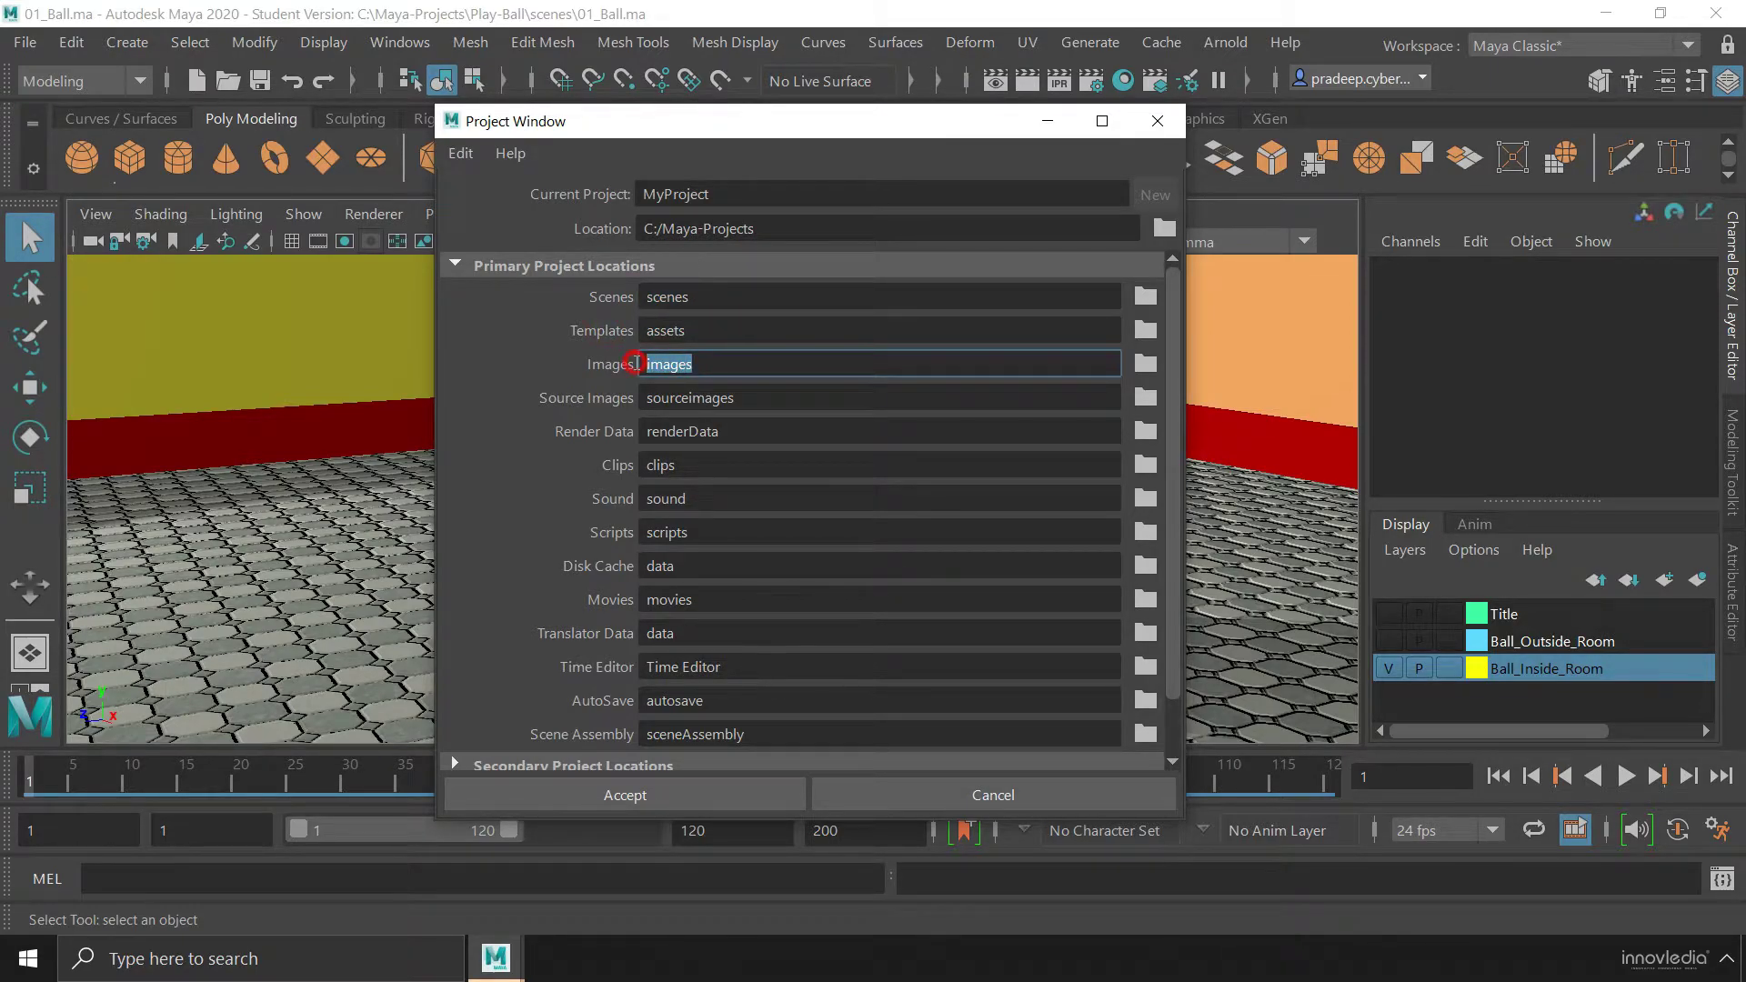
{"action": "left_click", "coordinate": [645, 400]}
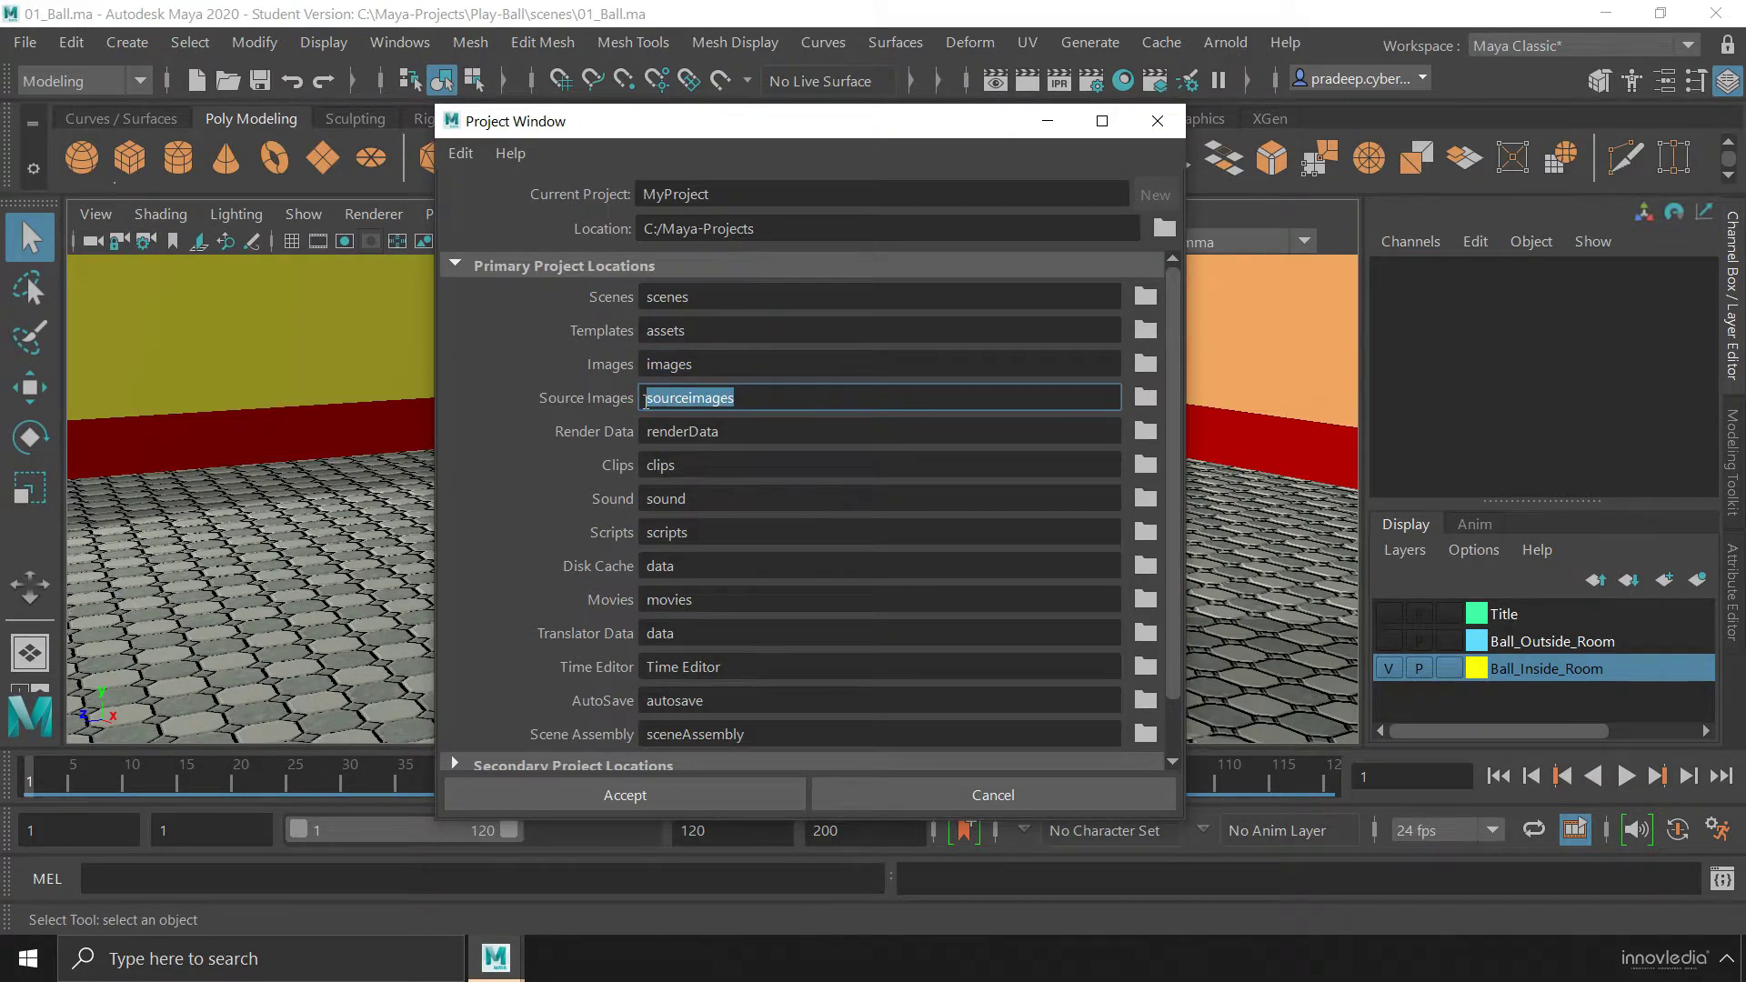
Mark the sourceimages folder name, then the scenes, Templates and Images folder names.
{"action": "left_click", "coordinate": [775, 398]}
{"action": "left_click", "coordinate": [769, 398]}
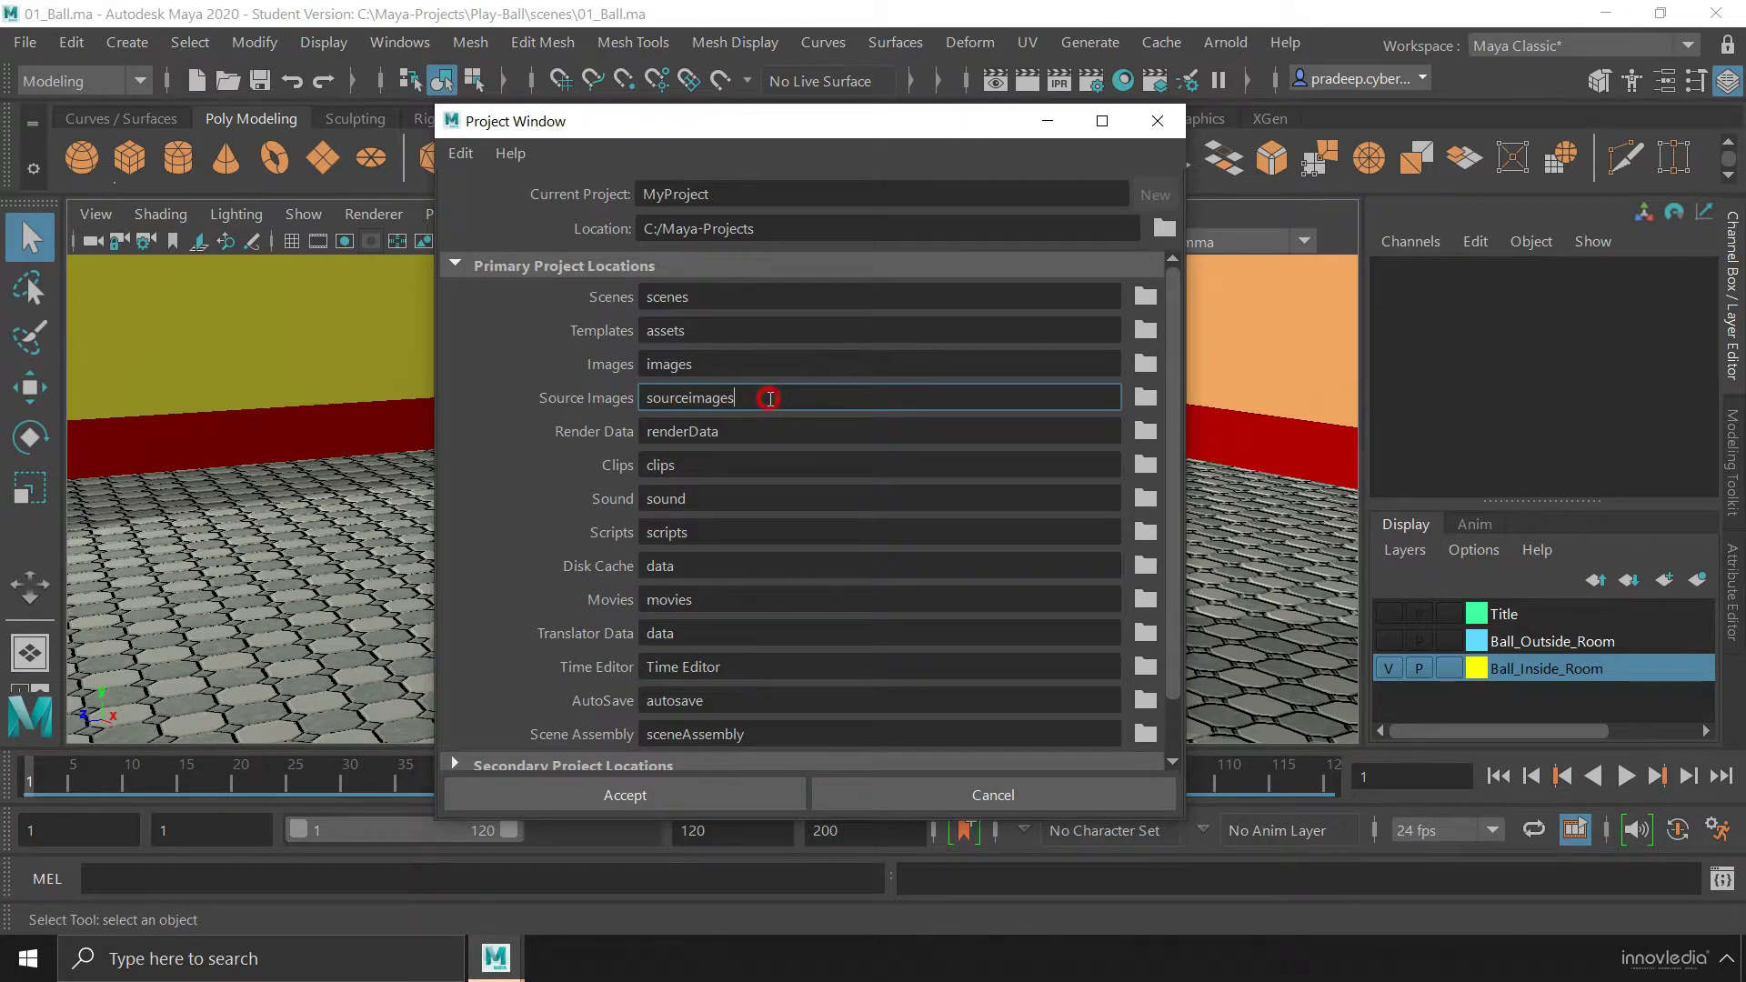
{"action": "left_click_drag", "start_coordinate": [769, 398], "coordinate": [596, 398]}
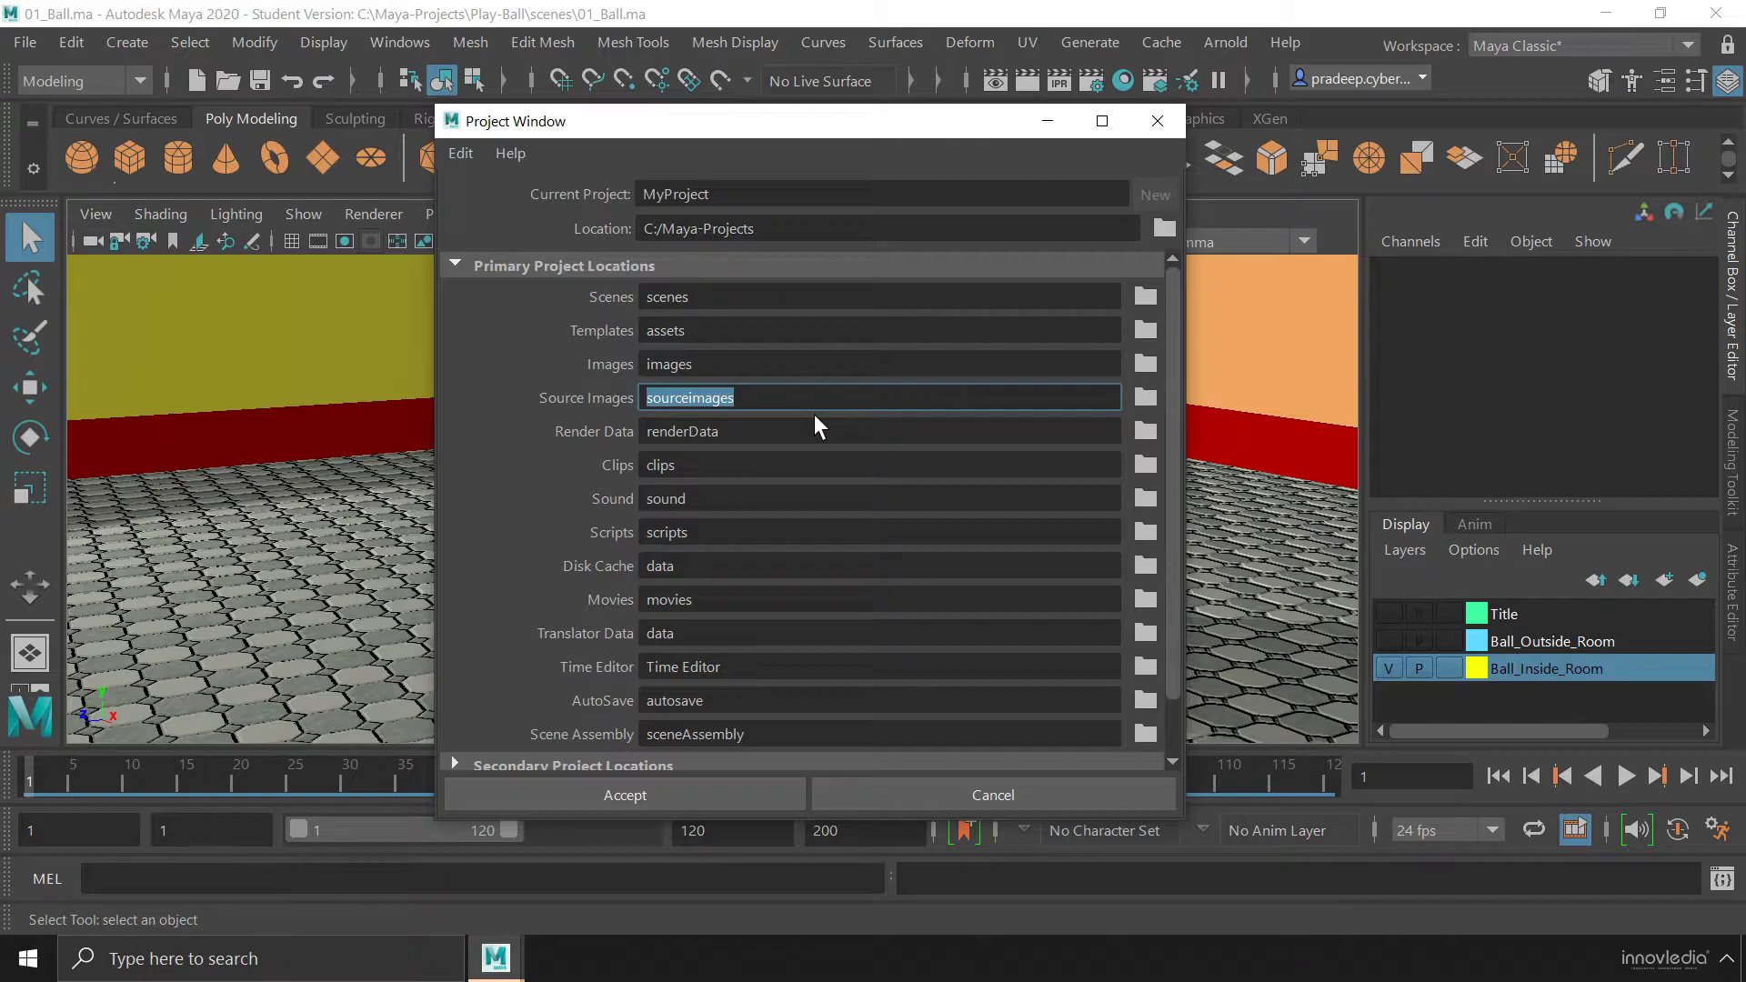
{"action": "left_click", "coordinate": [770, 399]}
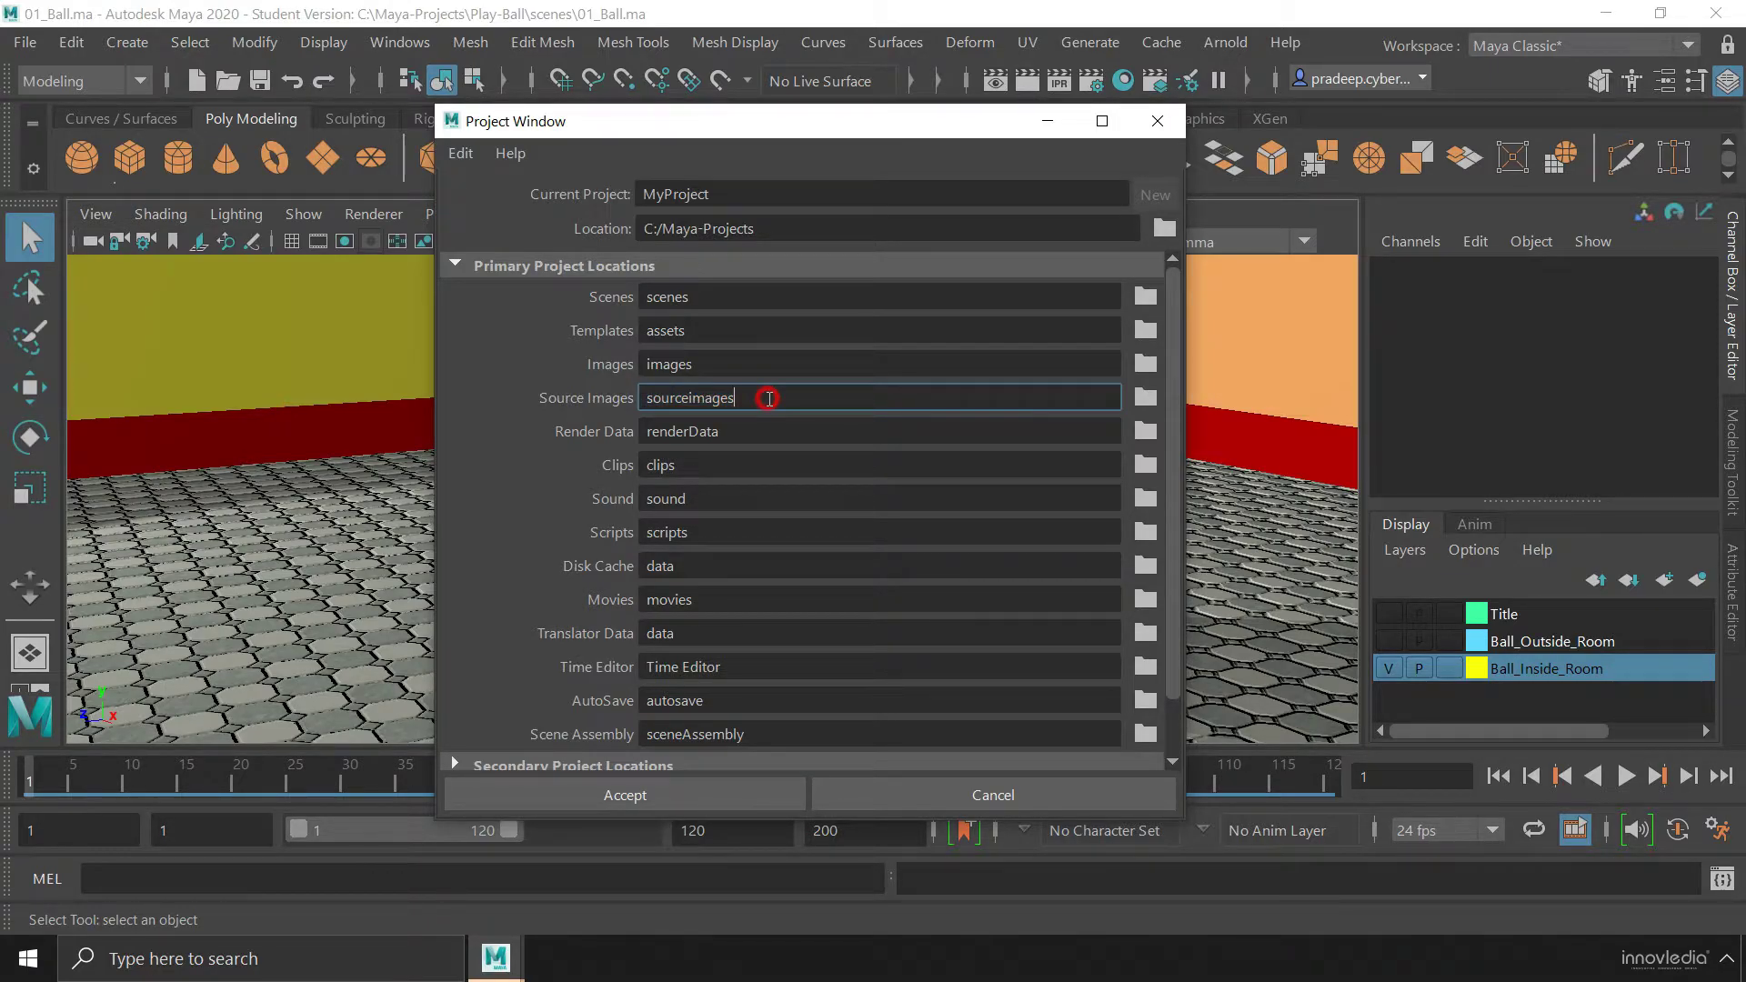
{"action": "left_click_drag", "start_coordinate": [769, 399], "coordinate": [599, 399]}
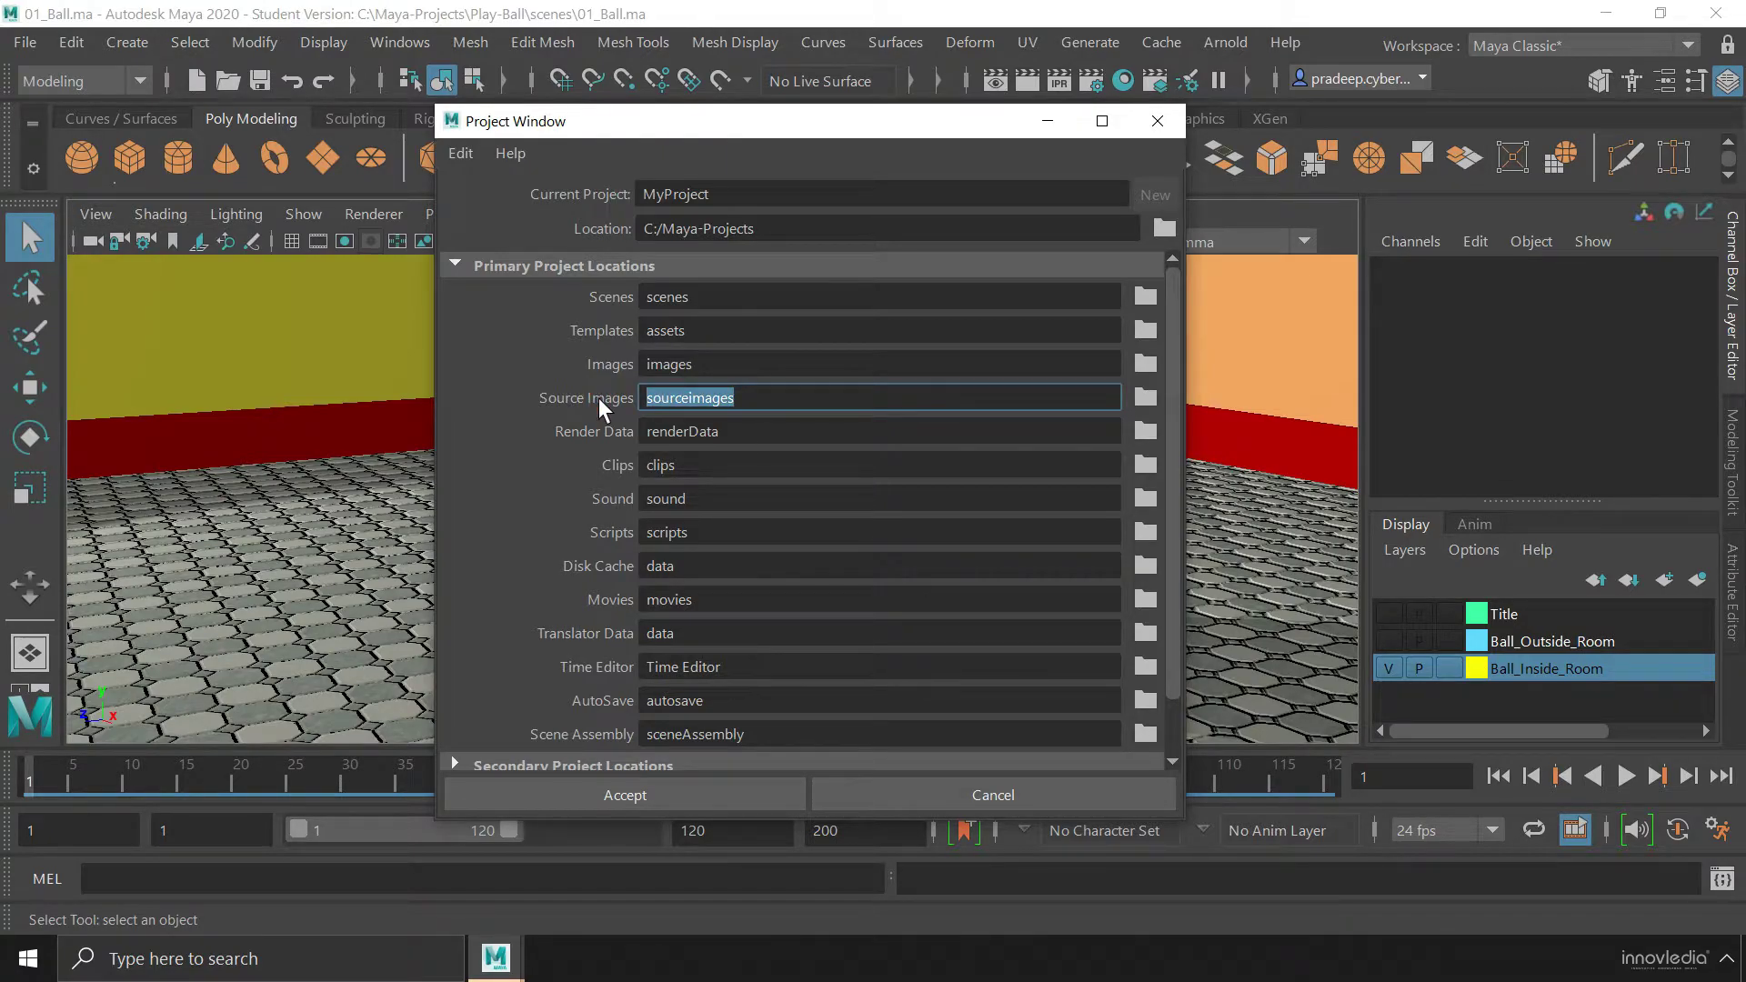
{"action": "left_click_drag", "start_coordinate": [710, 300], "coordinate": [626, 300]}
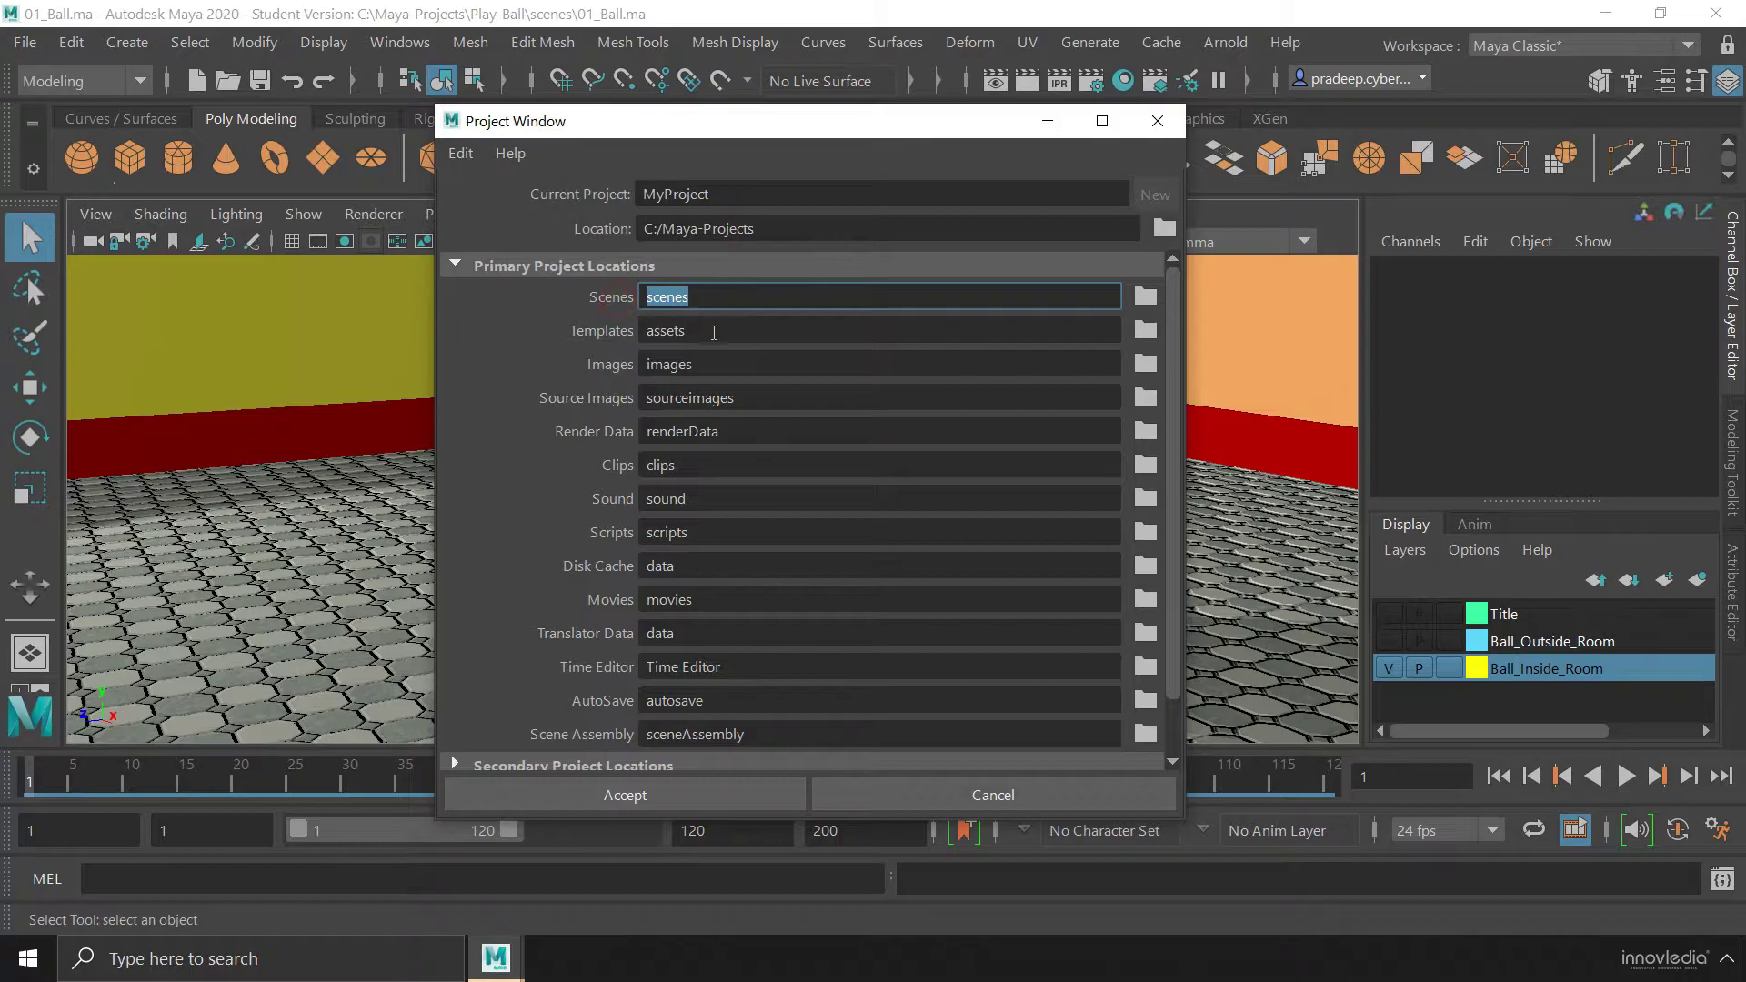
{"action": "left_click_drag", "start_coordinate": [714, 332], "coordinate": [568, 331]}
{"action": "left_click_drag", "start_coordinate": [705, 364], "coordinate": [589, 374]}
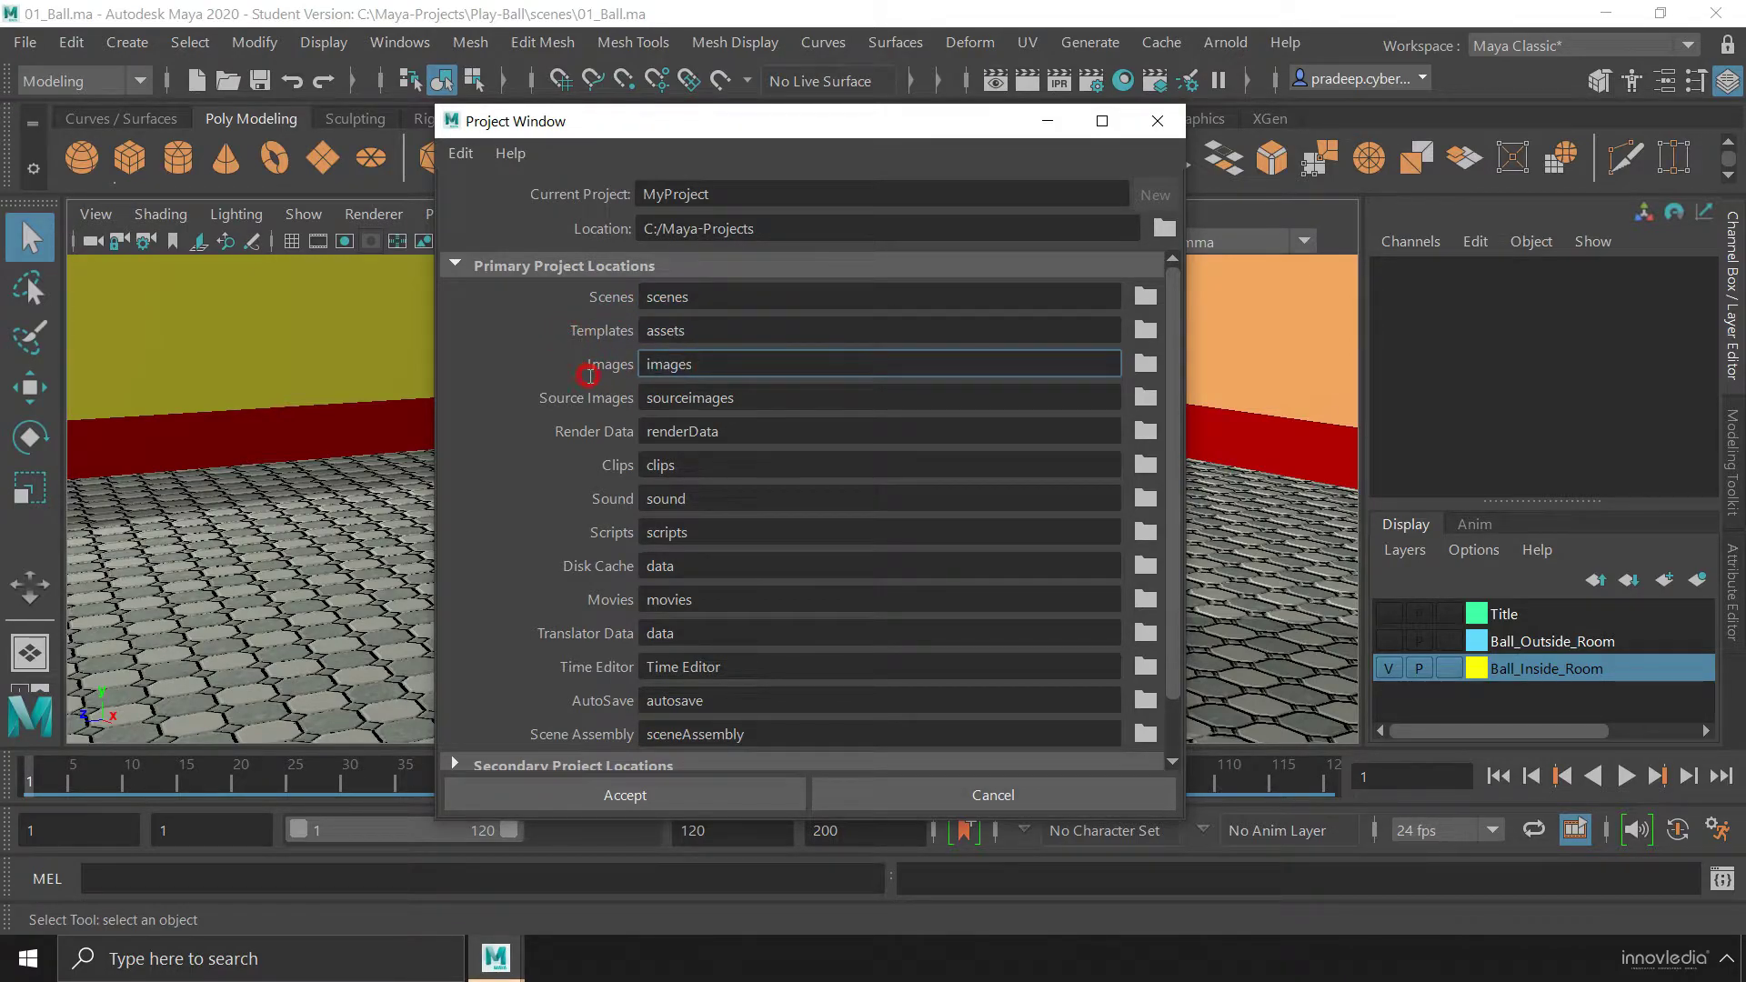
{"action": "left_click", "coordinate": [769, 398]}
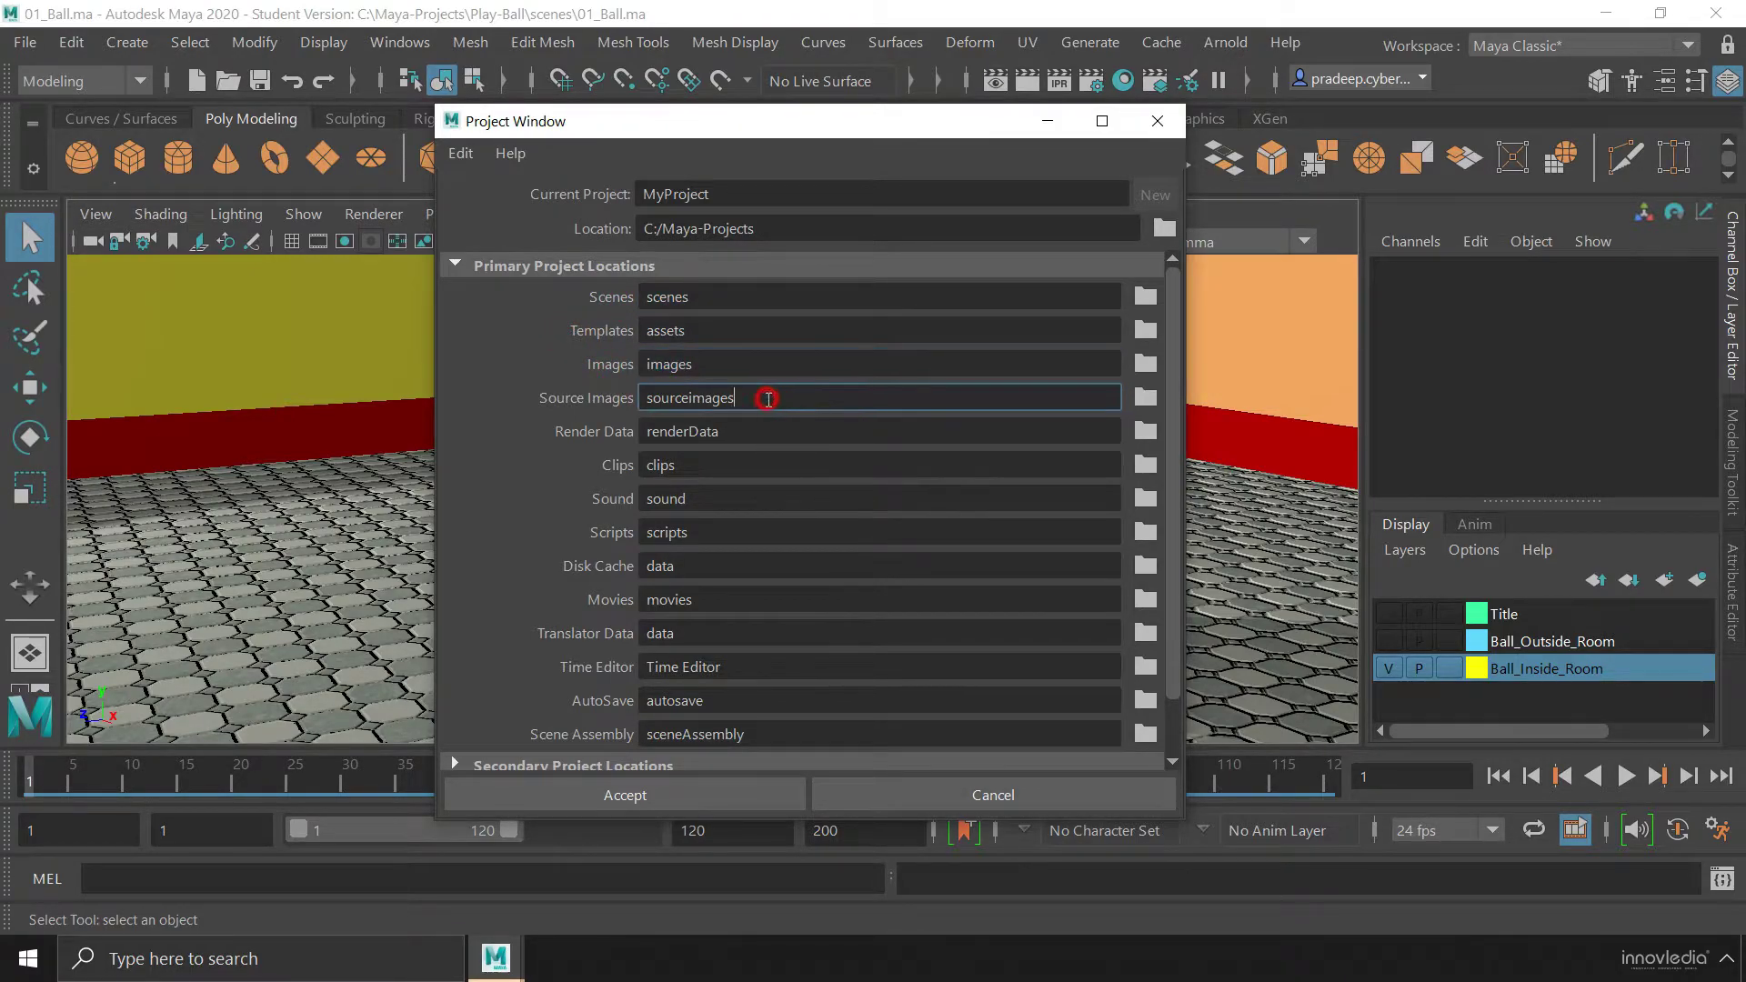
{"action": "left_click_drag", "start_coordinate": [769, 399], "coordinate": [627, 399]}
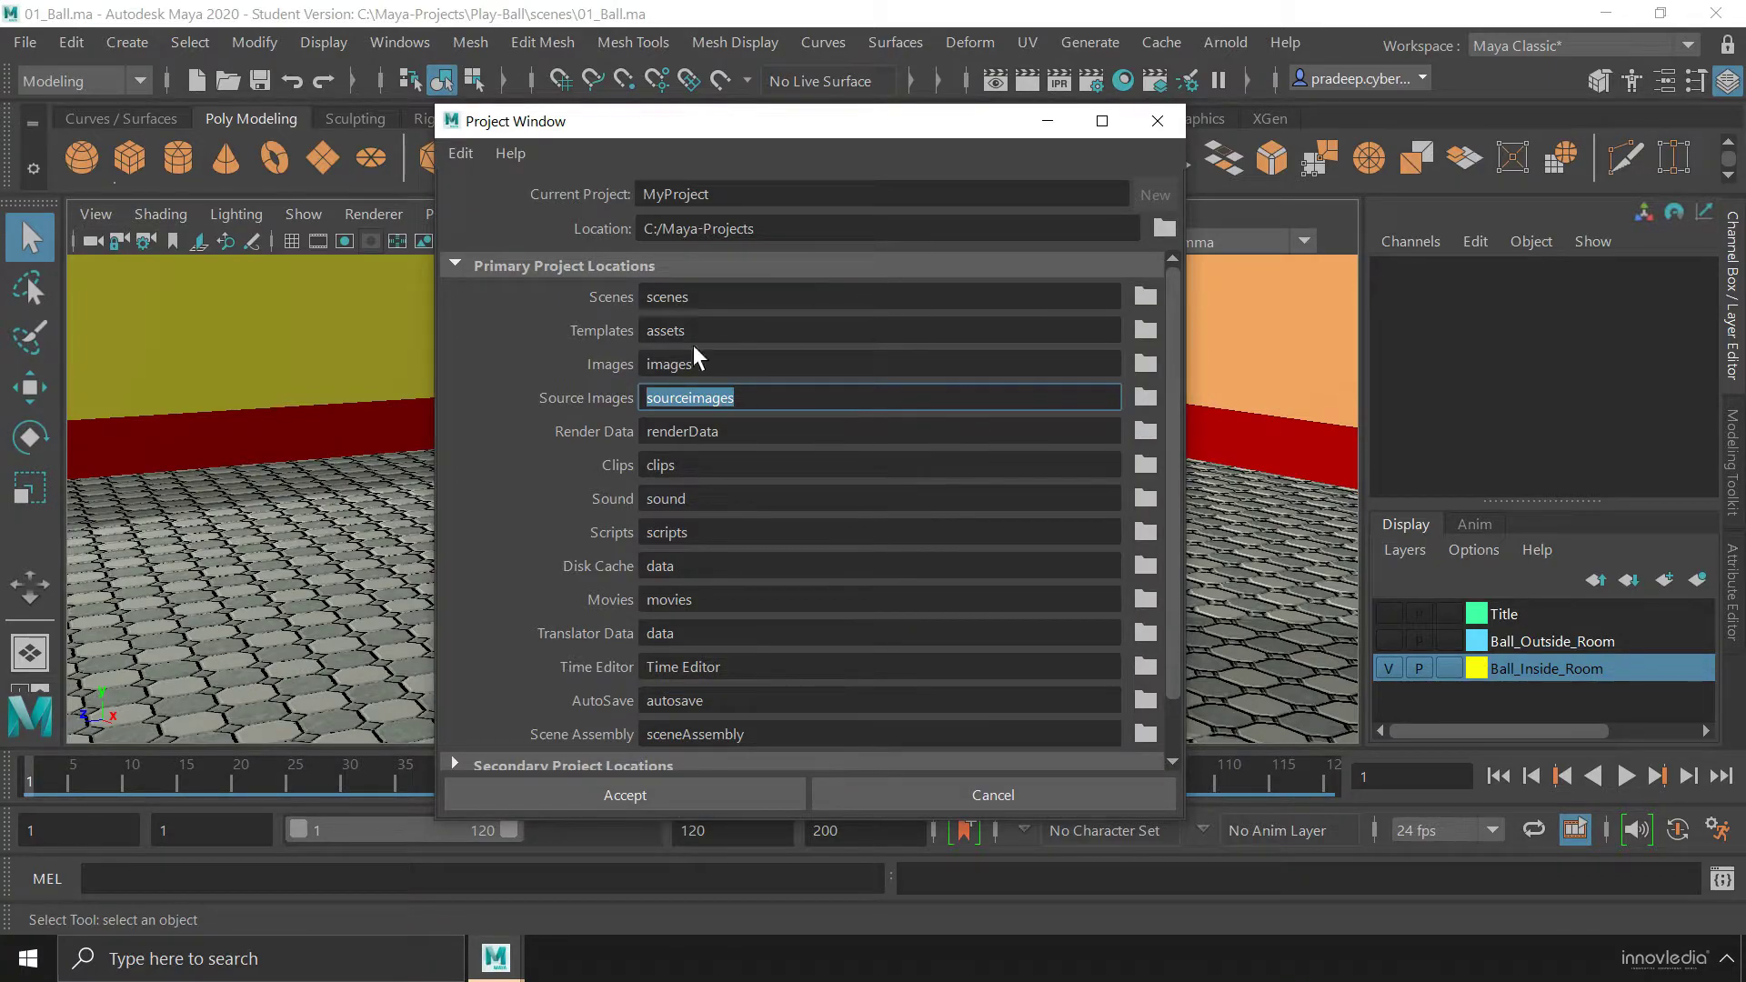
Point out the current project name MyProject.
{"action": "left_click", "coordinate": [722, 301]}
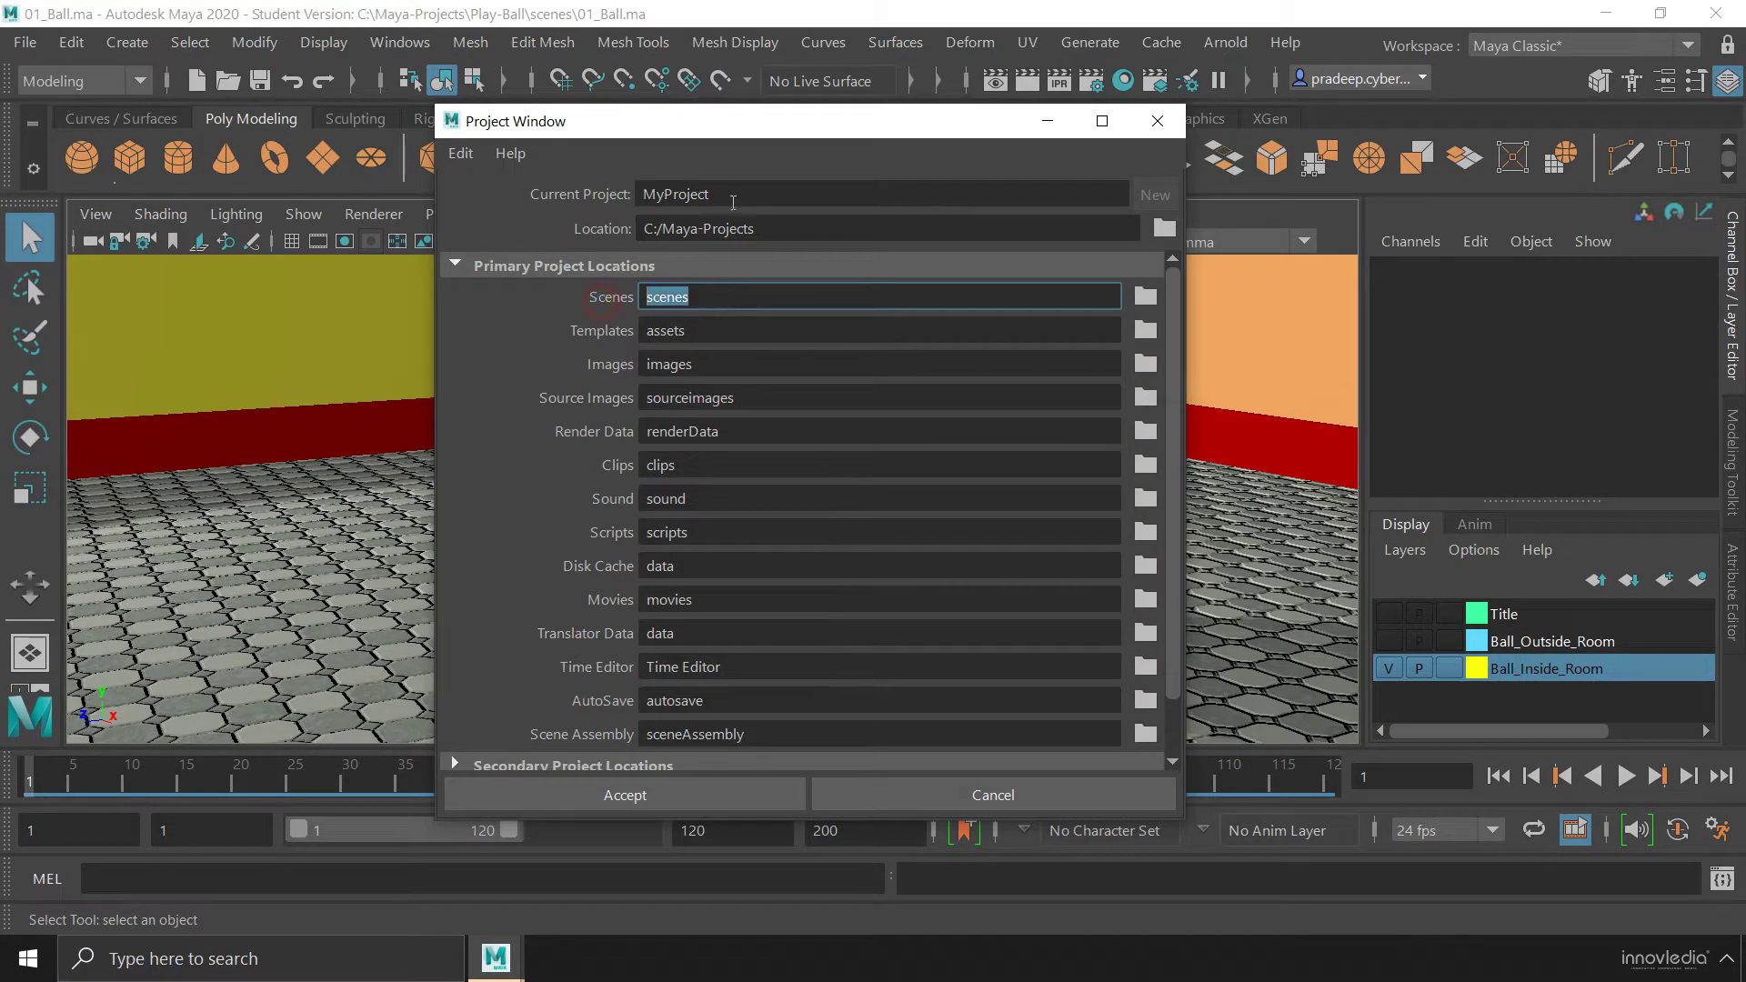
{"action": "left_click", "coordinate": [732, 195]}
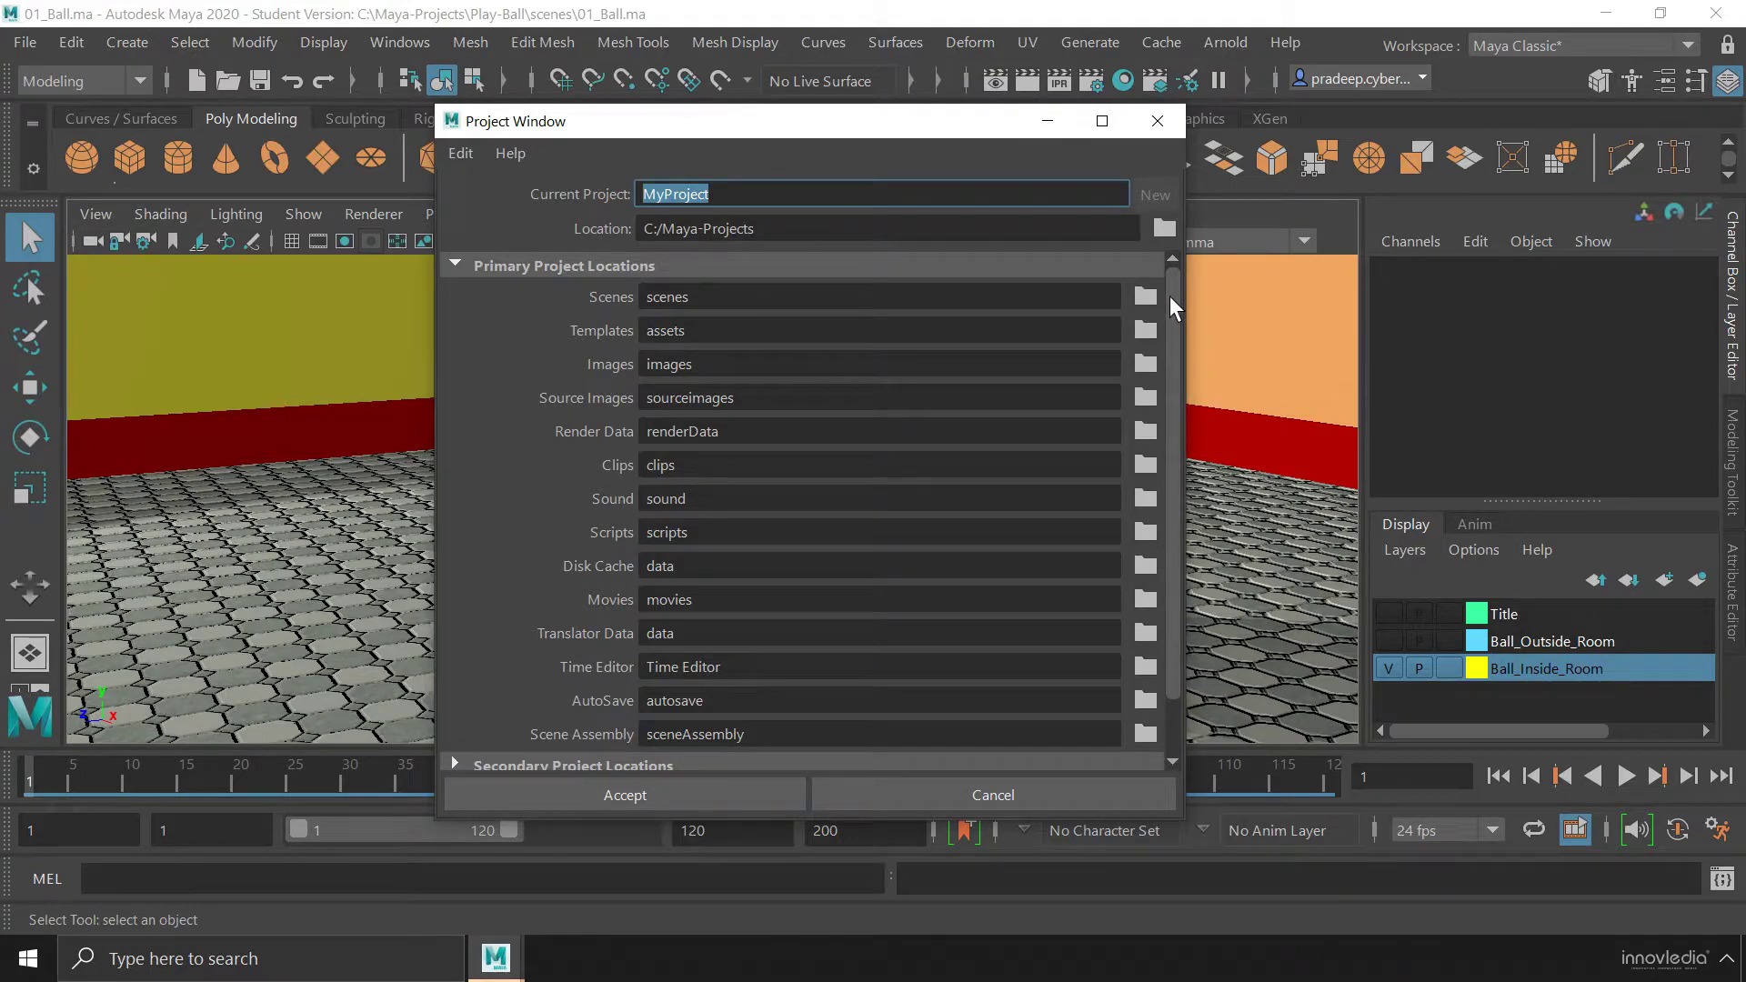
{"action": "left_click_drag", "start_coordinate": [1169, 297], "coordinate": [565, 633]}
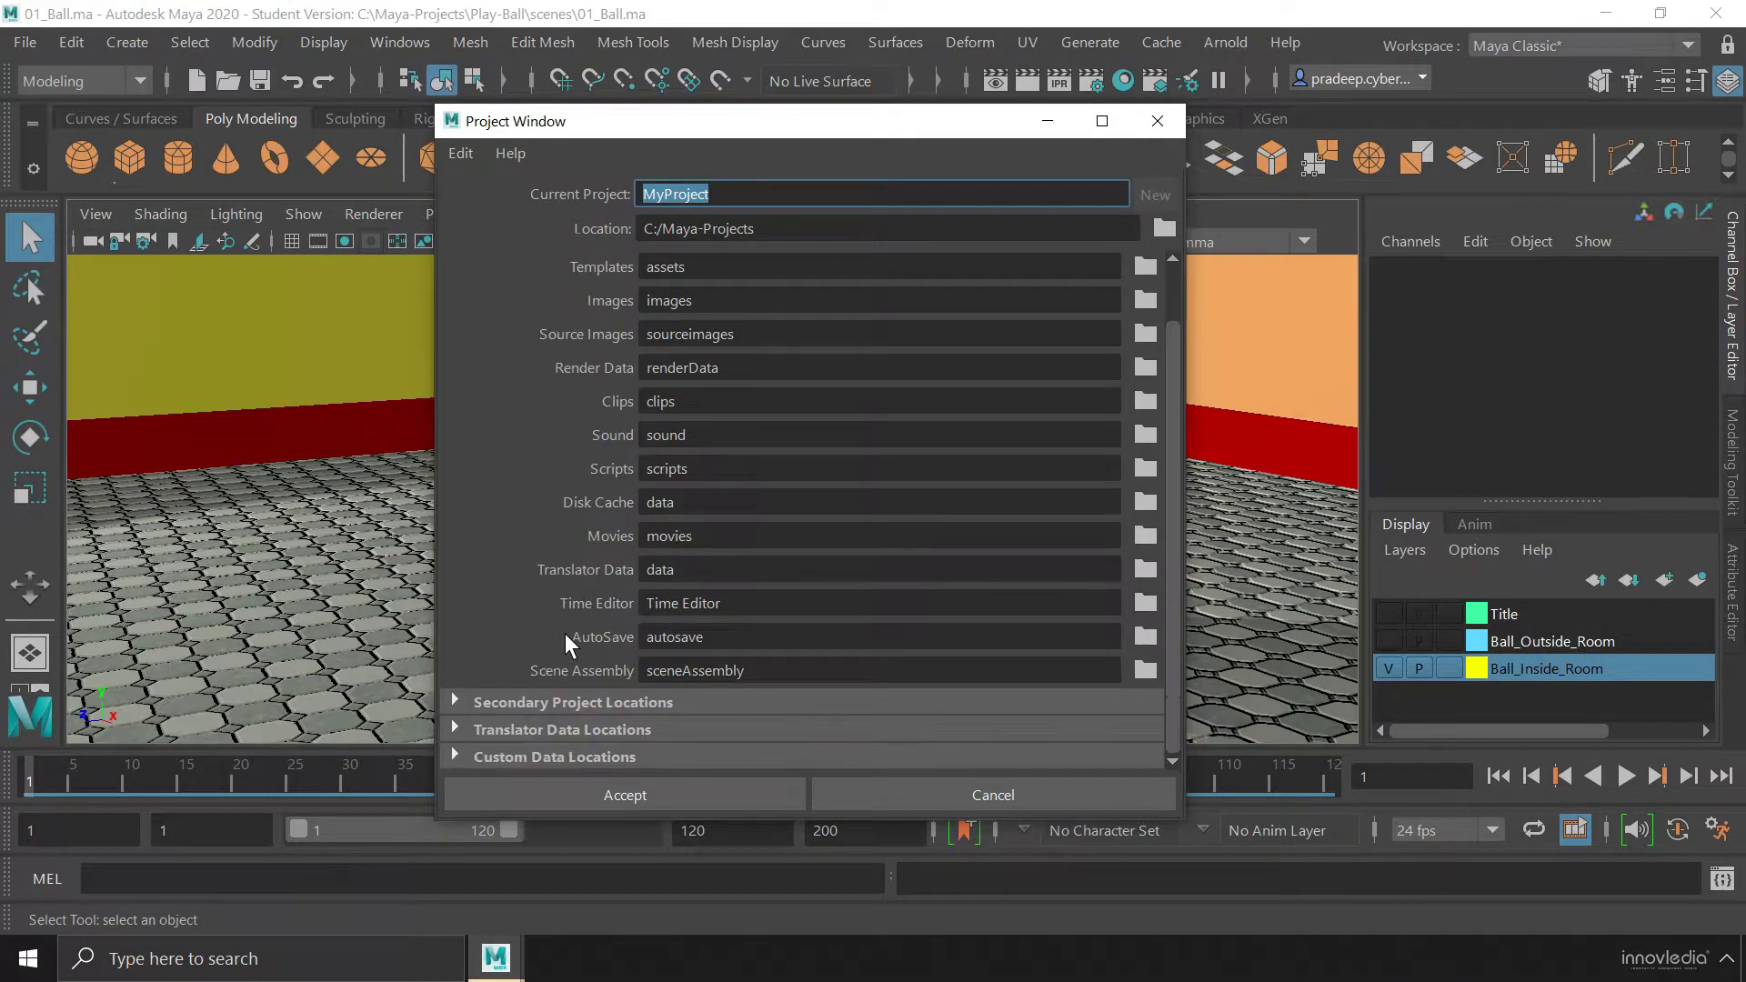
Expand Secondary Project Locations and point out the Movies, Translator Data and Time Editor folders.
{"action": "left_click", "coordinate": [456, 700]}
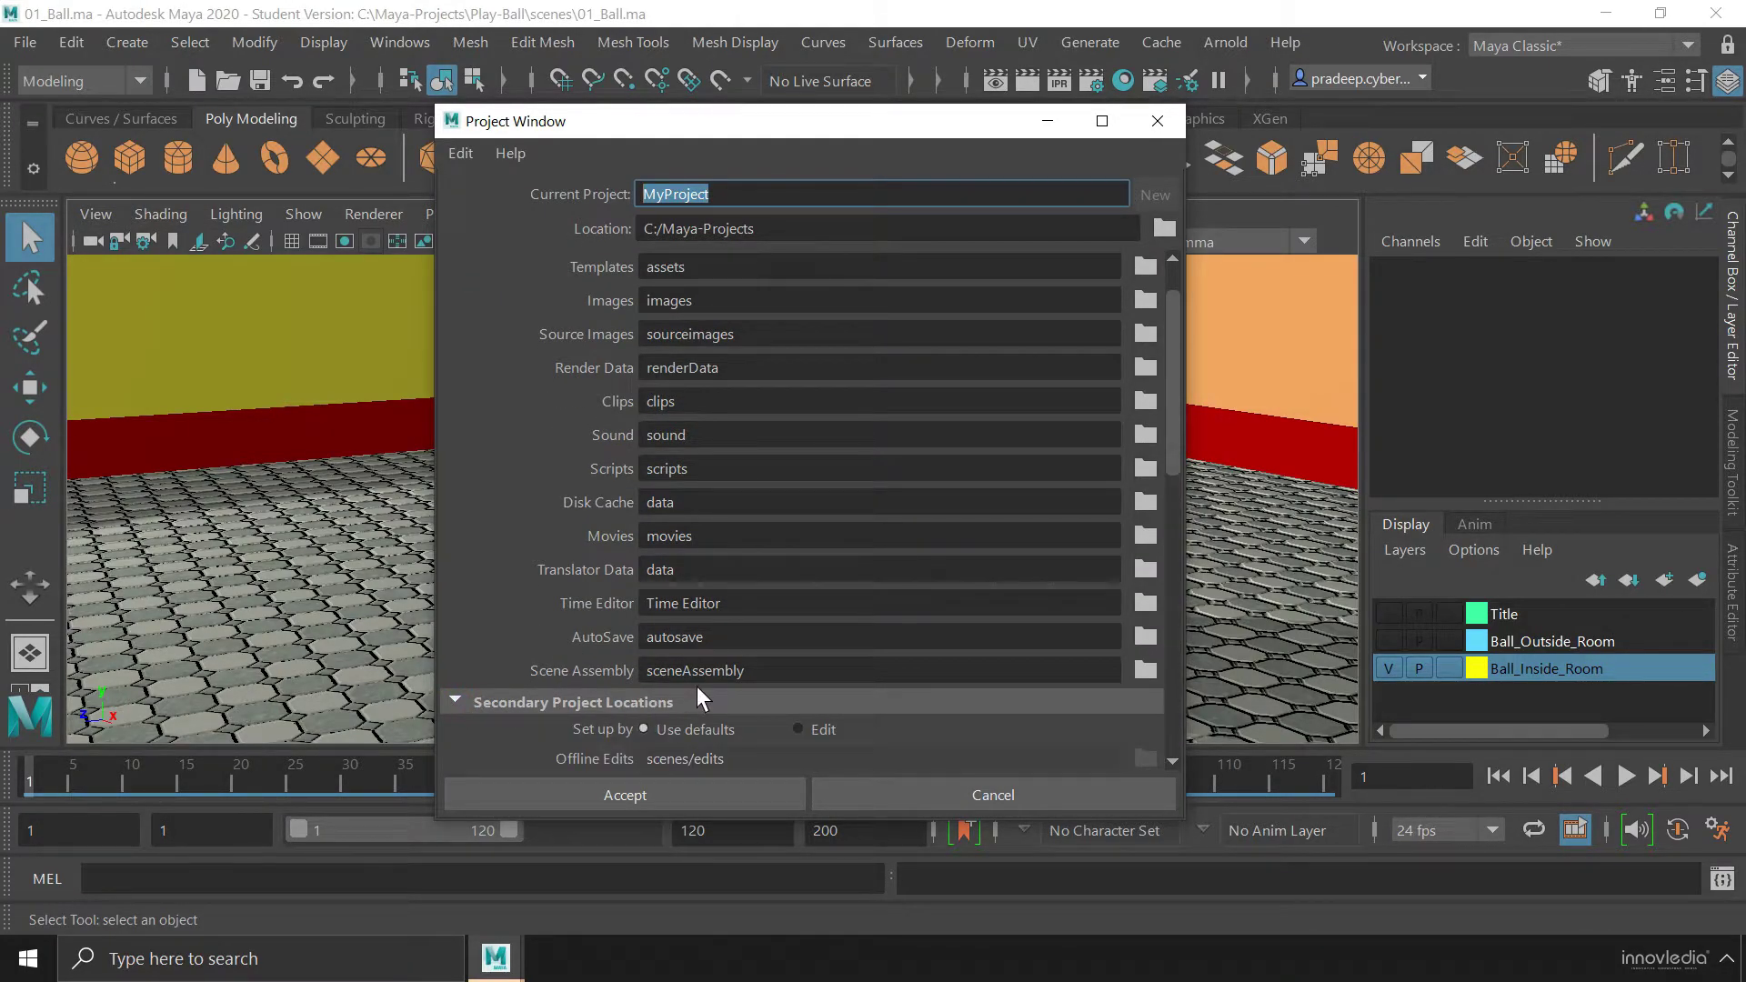
{"action": "scroll", "coordinate": [697, 689], "scroll_direction": "down", "scroll_amount": 2}
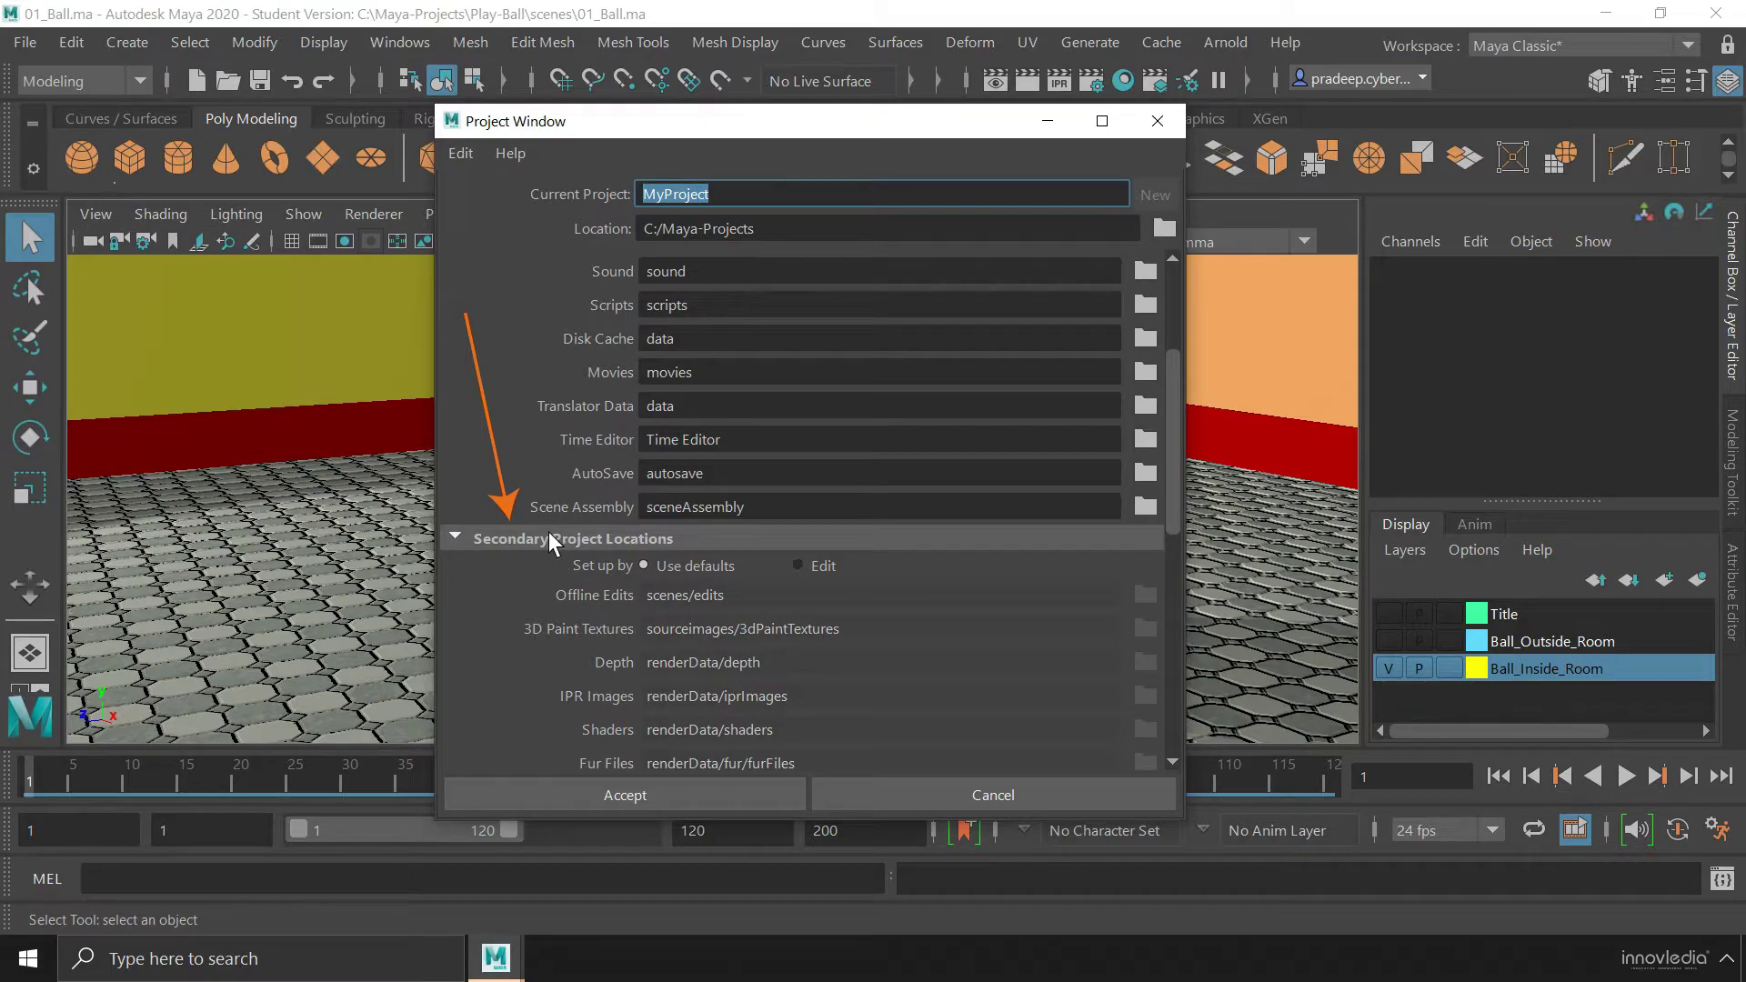
{"action": "scroll", "coordinate": [722, 627], "scroll_direction": "down", "scroll_amount": 4}
{"action": "scroll", "coordinate": [636, 409], "scroll_direction": "down", "scroll_amount": 1}
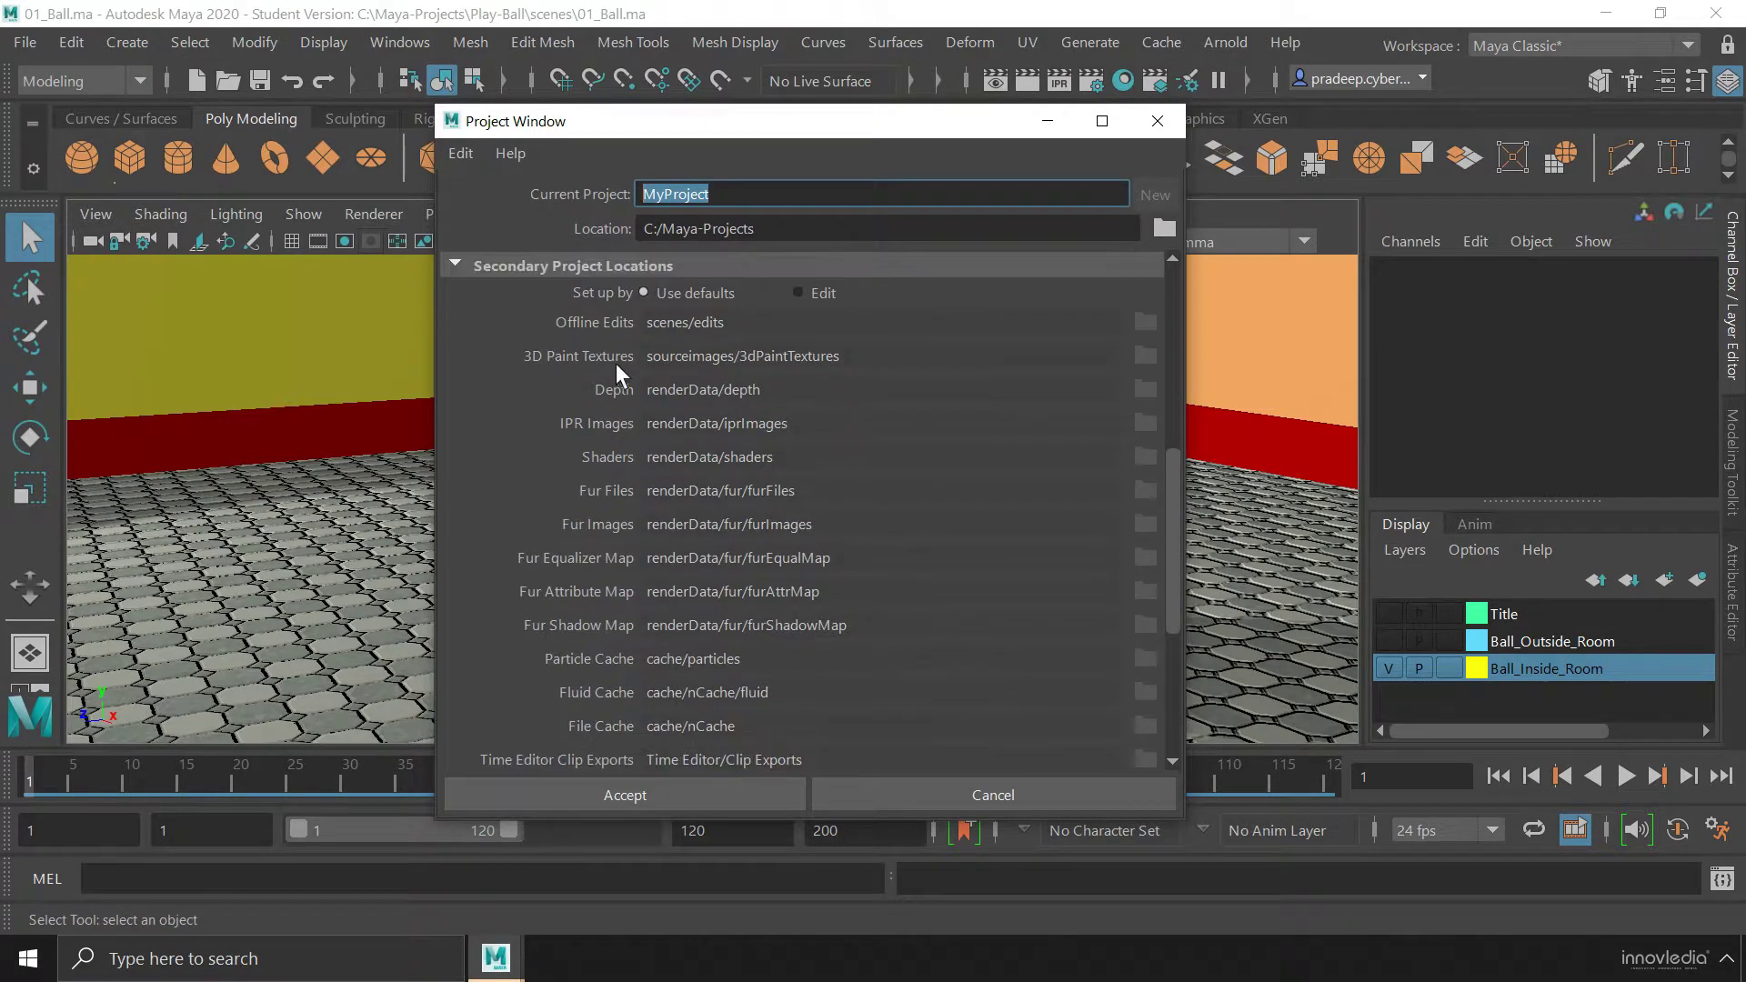
{"action": "scroll", "coordinate": [615, 683], "scroll_direction": "down", "scroll_amount": 3}
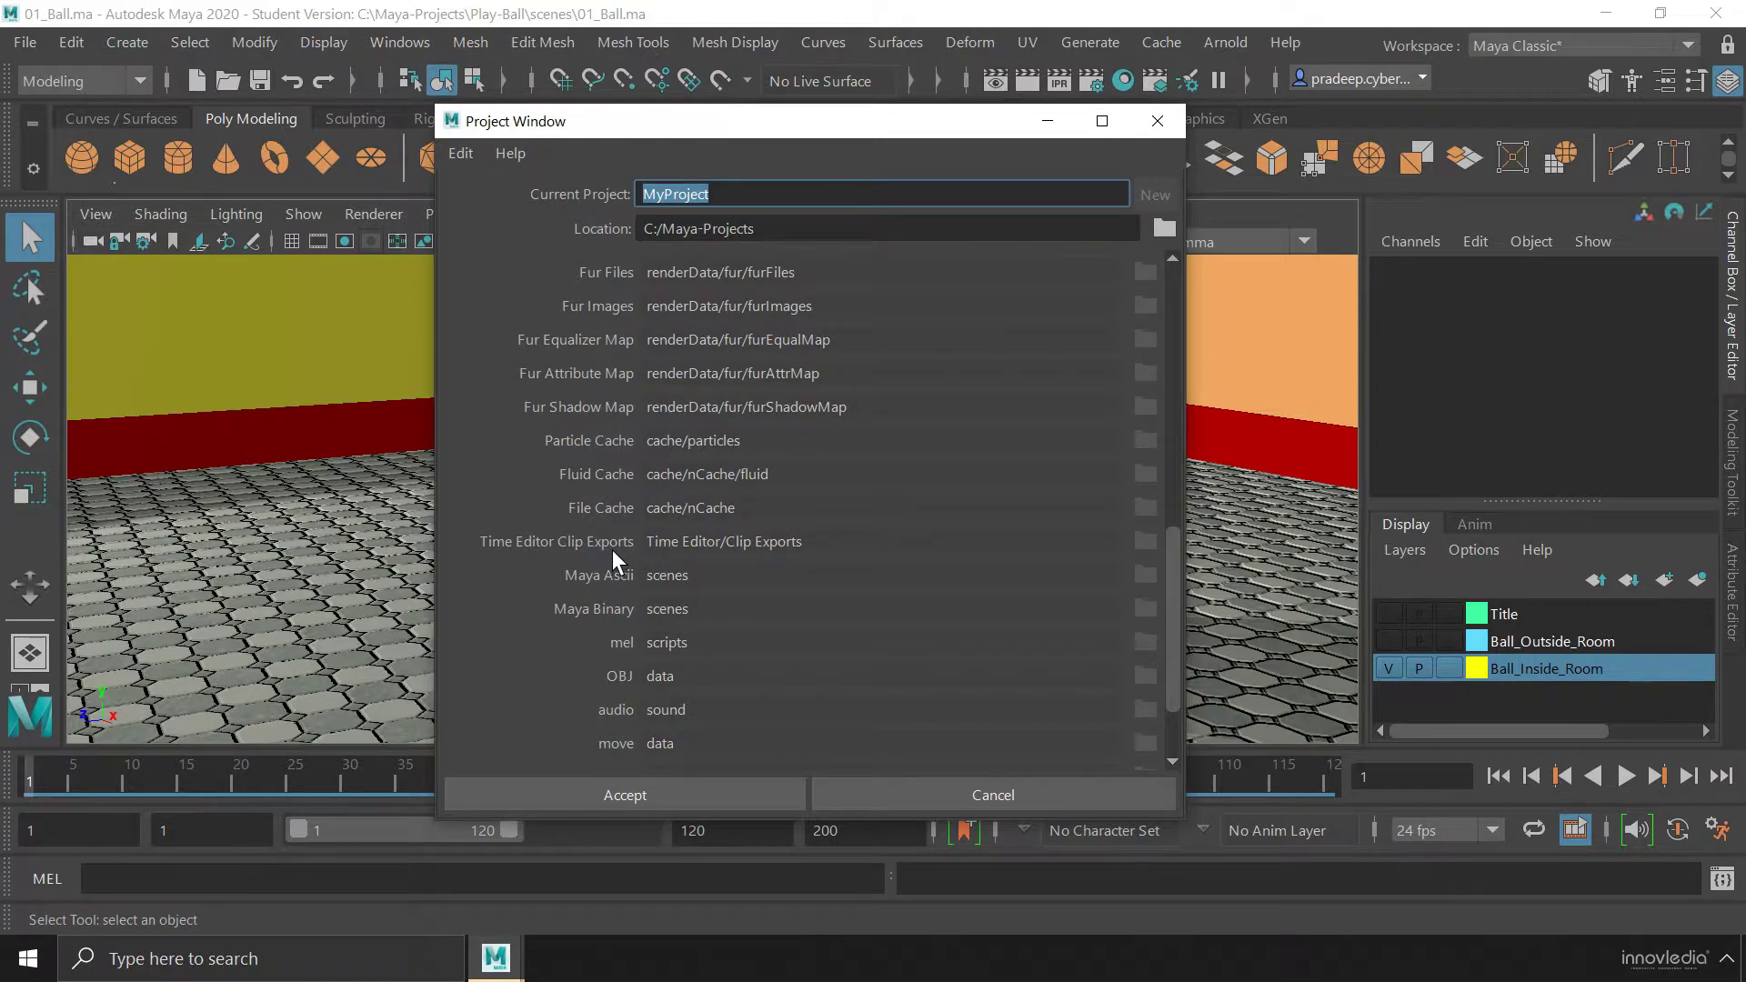
{"action": "scroll", "coordinate": [613, 549], "scroll_direction": "down", "scroll_amount": 2}
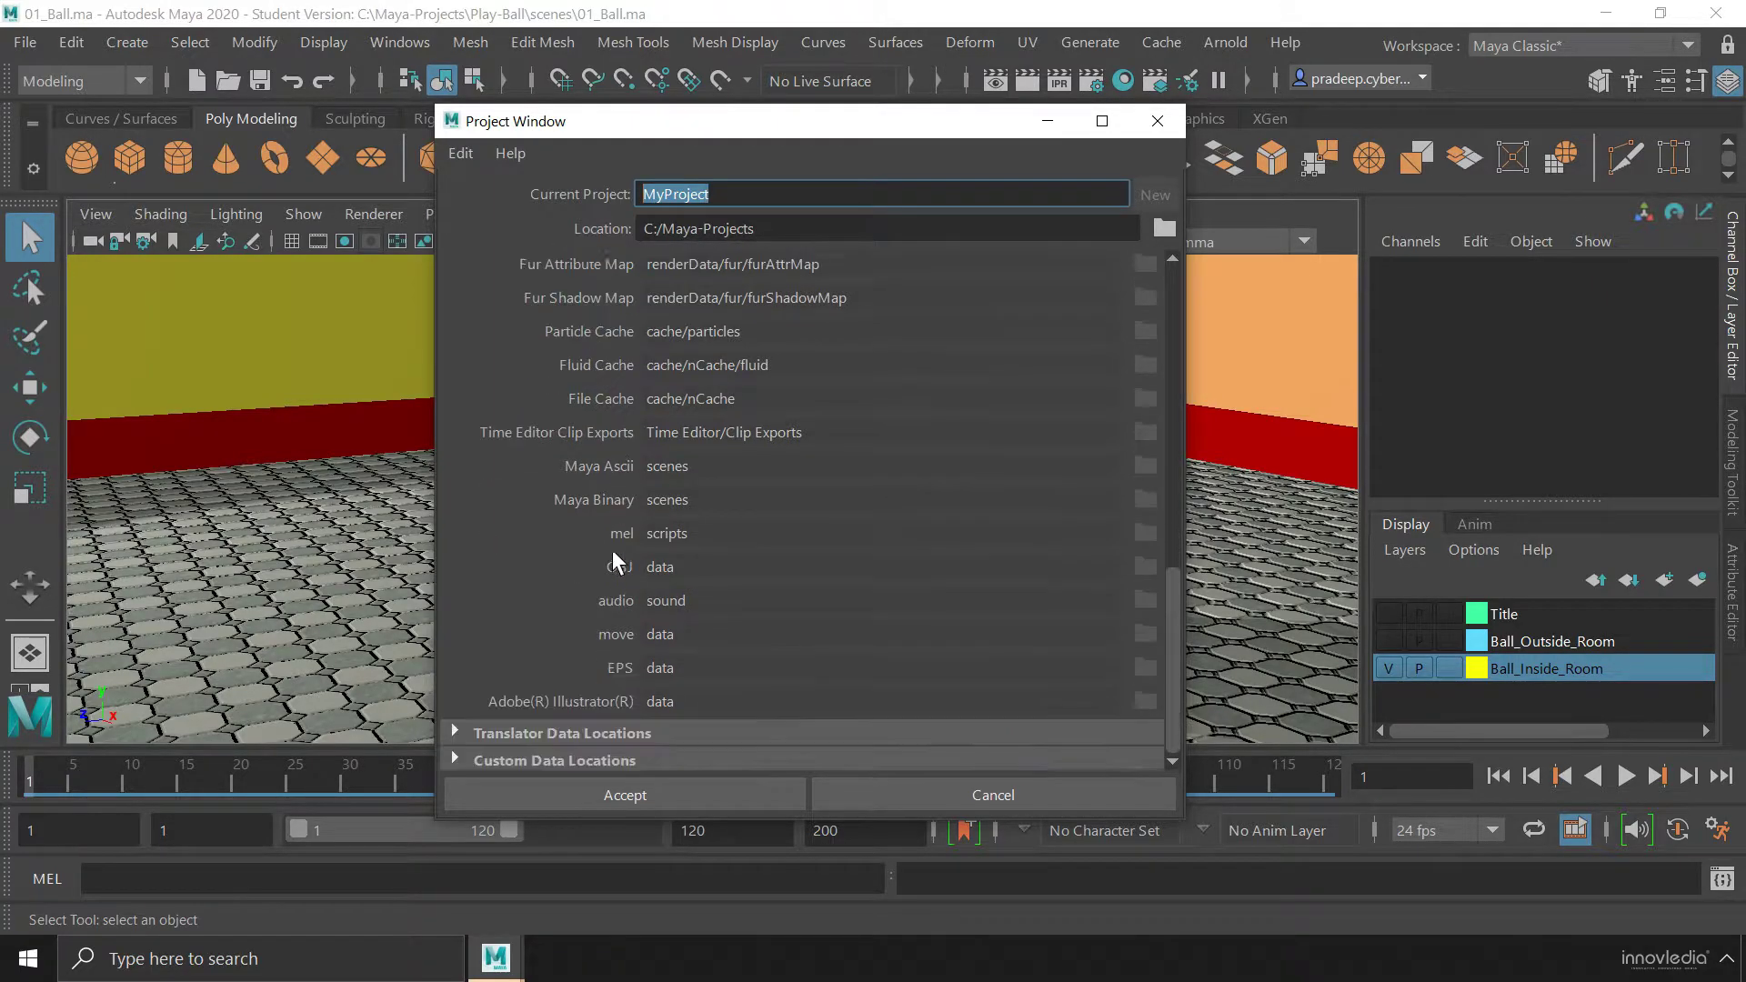
{"action": "scroll", "coordinate": [613, 549], "scroll_direction": "up", "scroll_amount": 4}
{"action": "scroll", "coordinate": [613, 549], "scroll_direction": "up", "scroll_amount": 3}
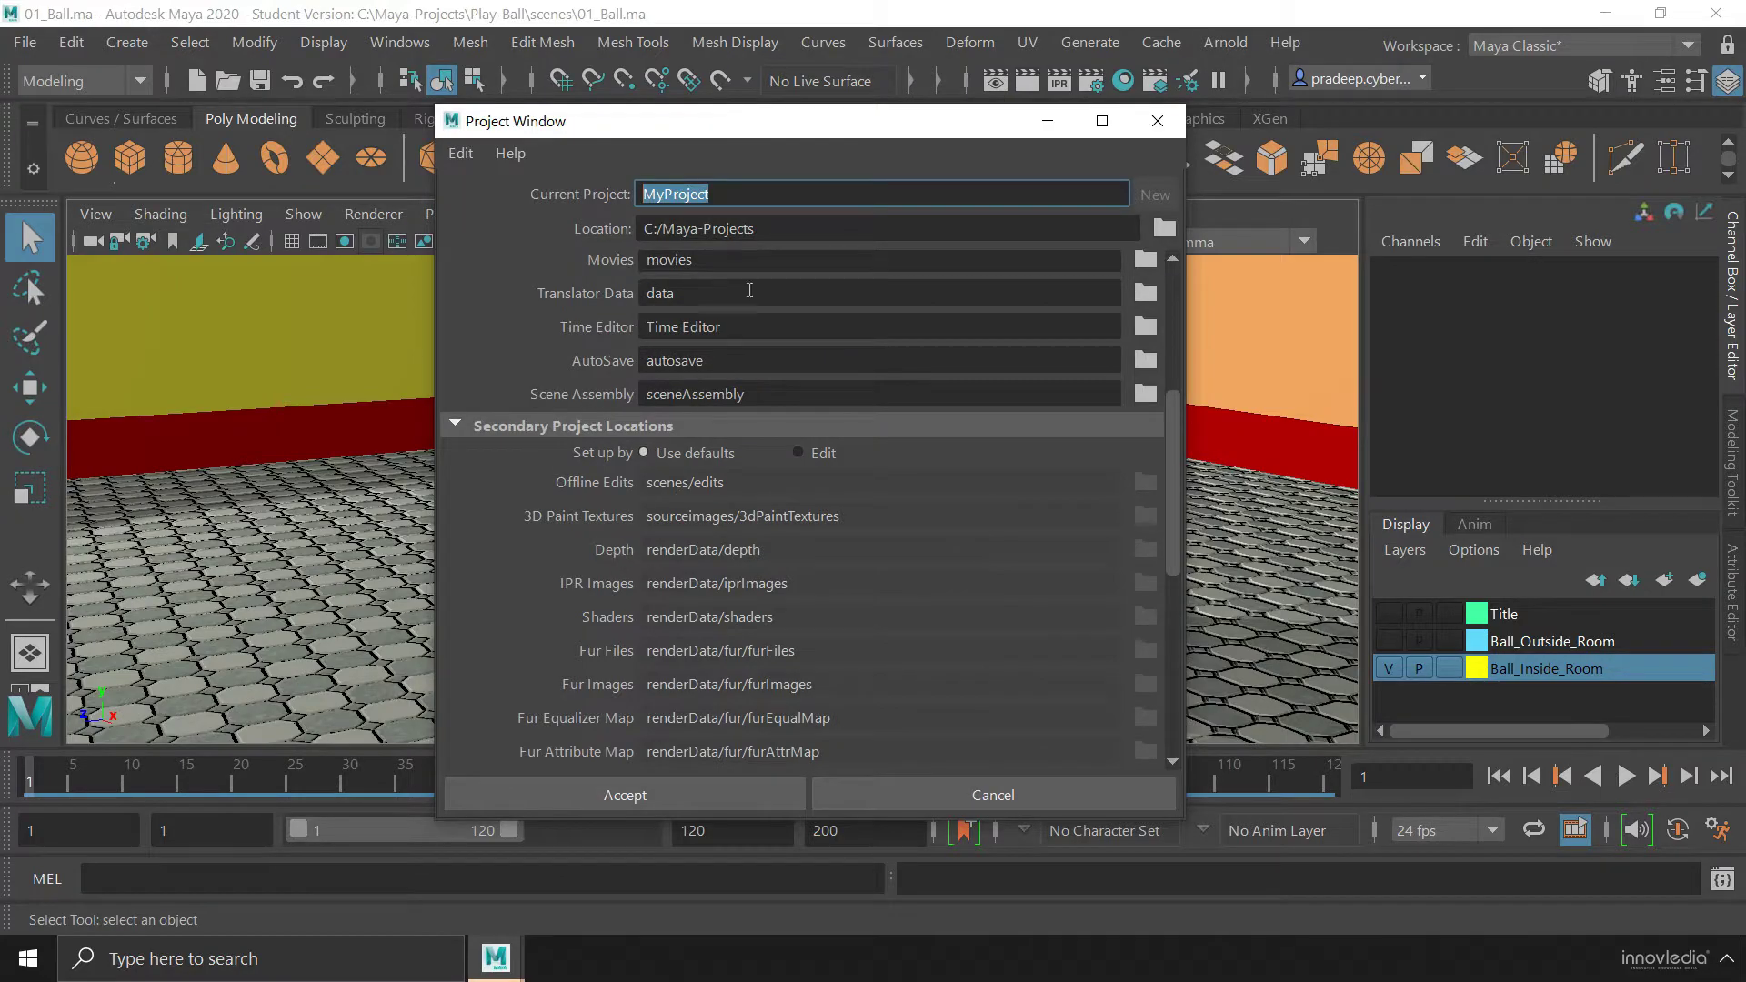
{"action": "left_click", "coordinate": [624, 262]}
{"action": "left_click", "coordinate": [606, 296]}
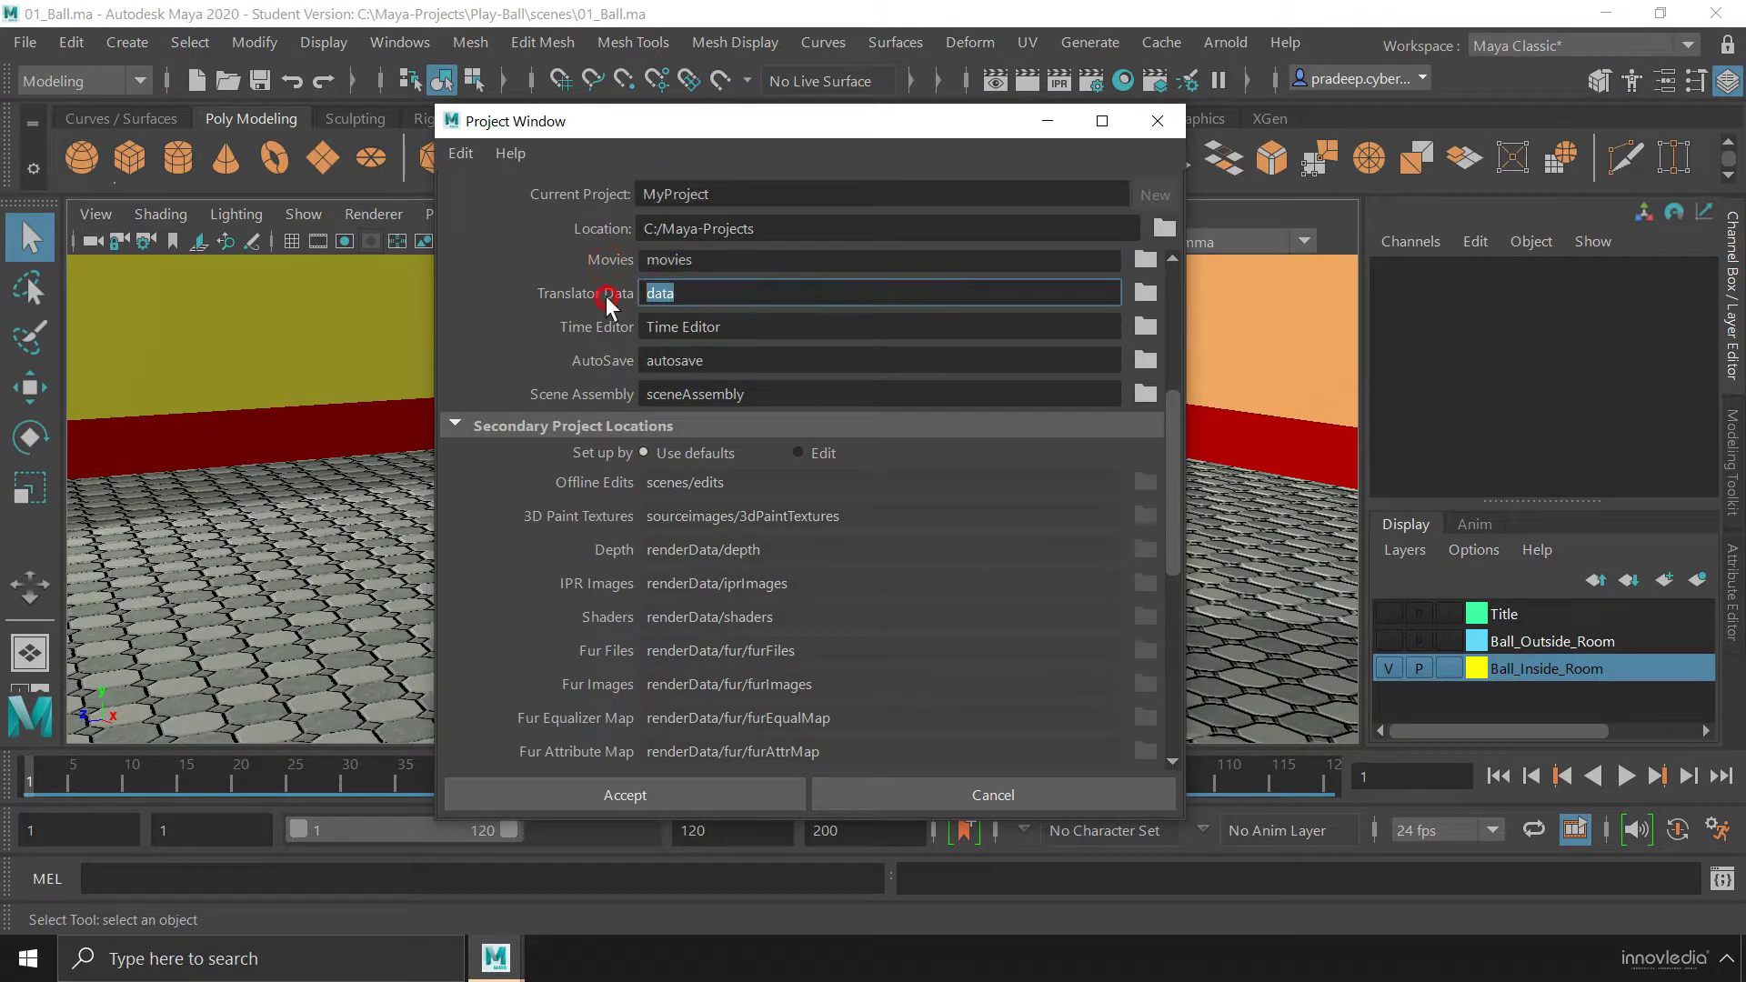
{"action": "left_click", "coordinate": [761, 335]}
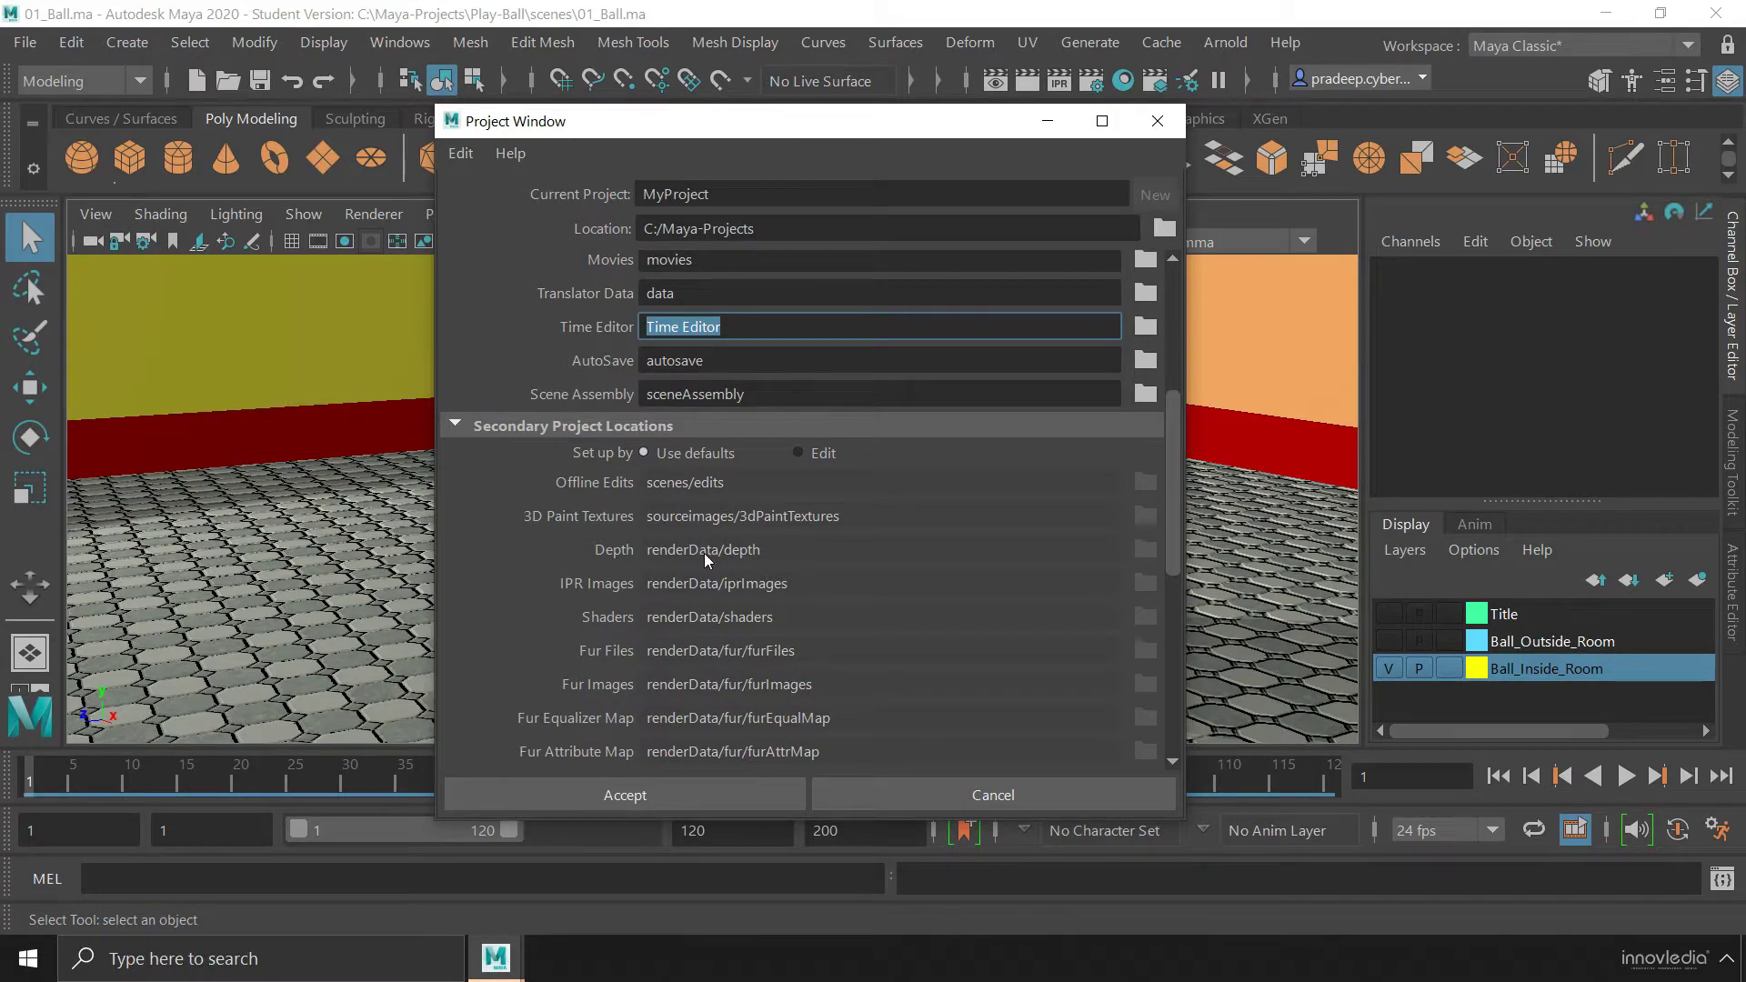
Point out Render Data and mark the depth, iprImages and furFiles subfolders.
{"action": "scroll", "coordinate": [705, 556], "scroll_direction": "down", "scroll_amount": 1}
{"action": "scroll", "coordinate": [702, 440], "scroll_direction": "up", "scroll_amount": 2}
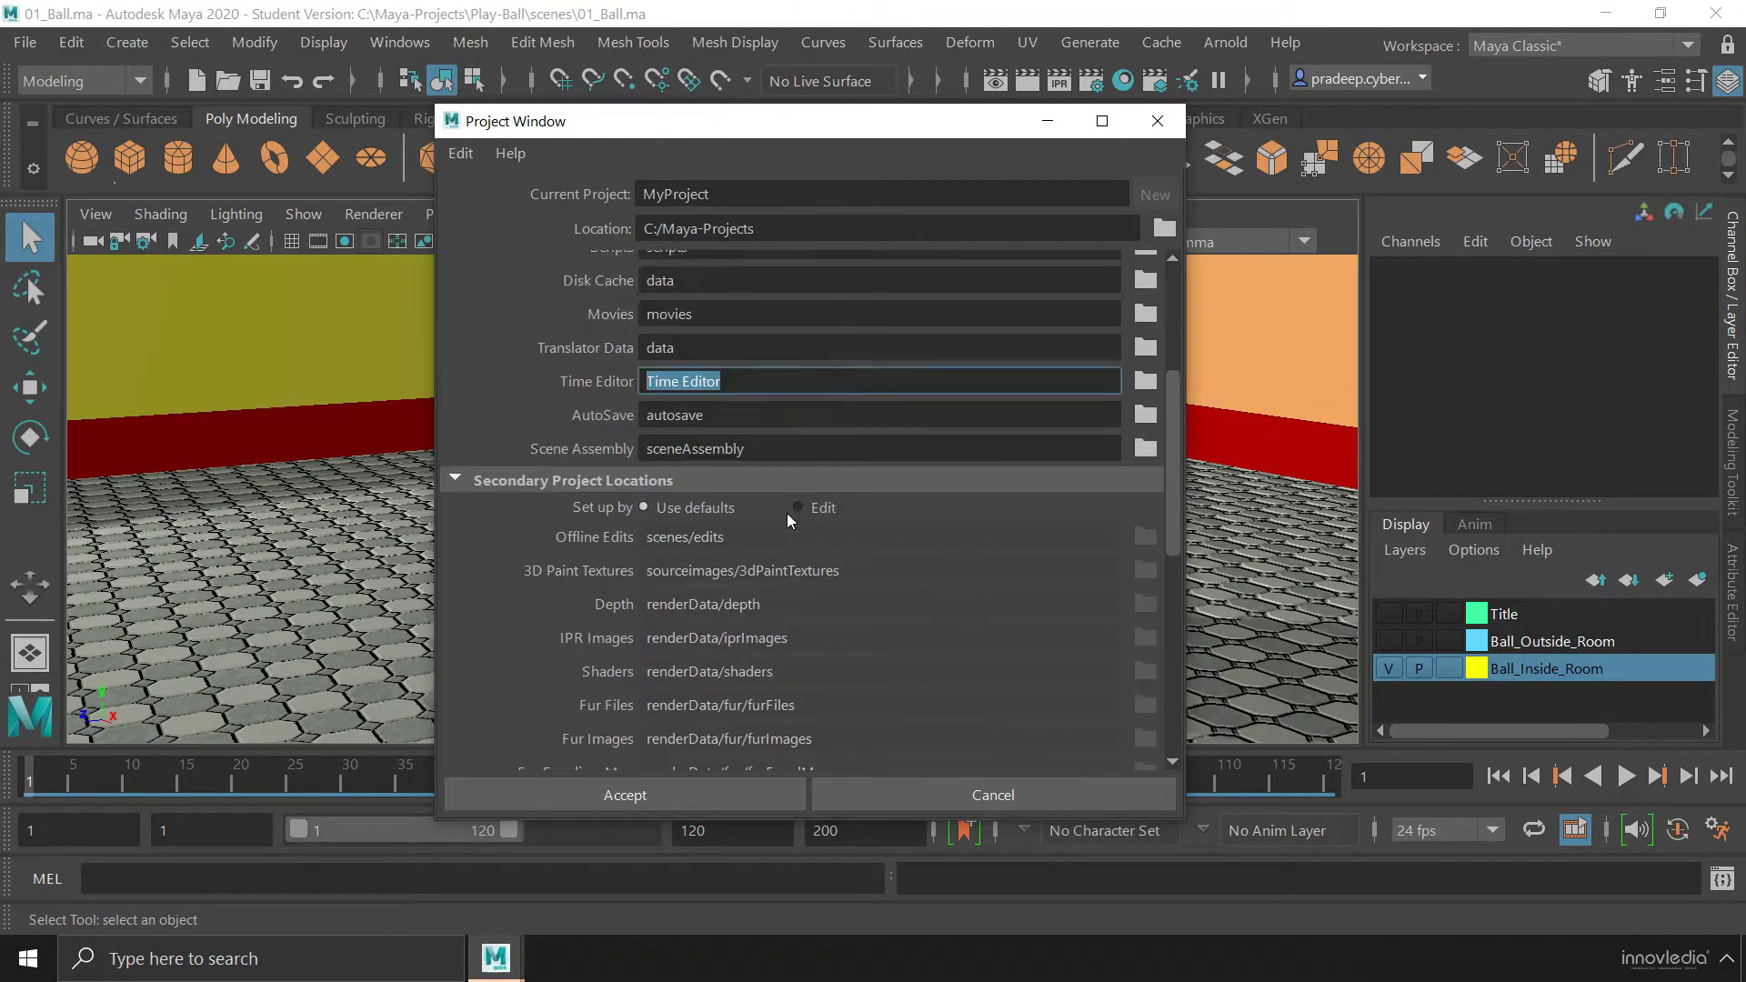
{"action": "scroll", "coordinate": [787, 513], "scroll_direction": "up", "scroll_amount": 1}
{"action": "scroll", "coordinate": [710, 375], "scroll_direction": "up", "scroll_amount": 1}
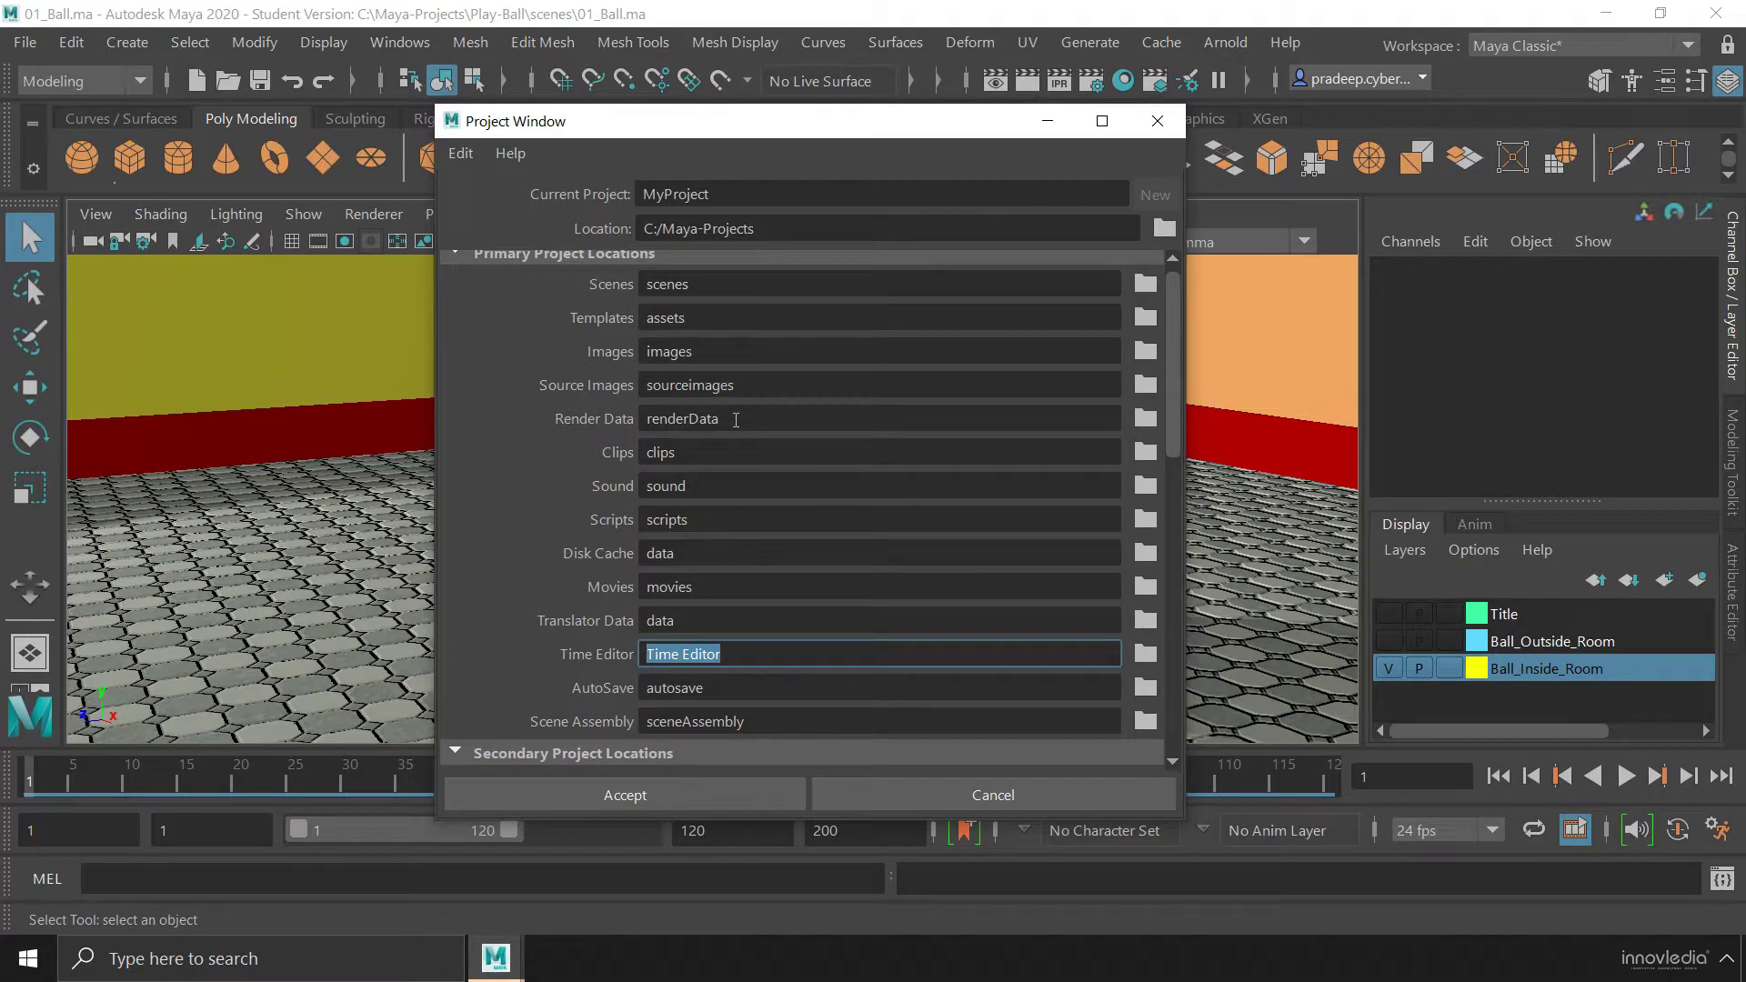
{"action": "left_click", "coordinate": [507, 419]}
{"action": "scroll", "coordinate": [766, 492], "scroll_direction": "down", "scroll_amount": 1}
{"action": "scroll", "coordinate": [767, 492], "scroll_direction": "down", "scroll_amount": 3}
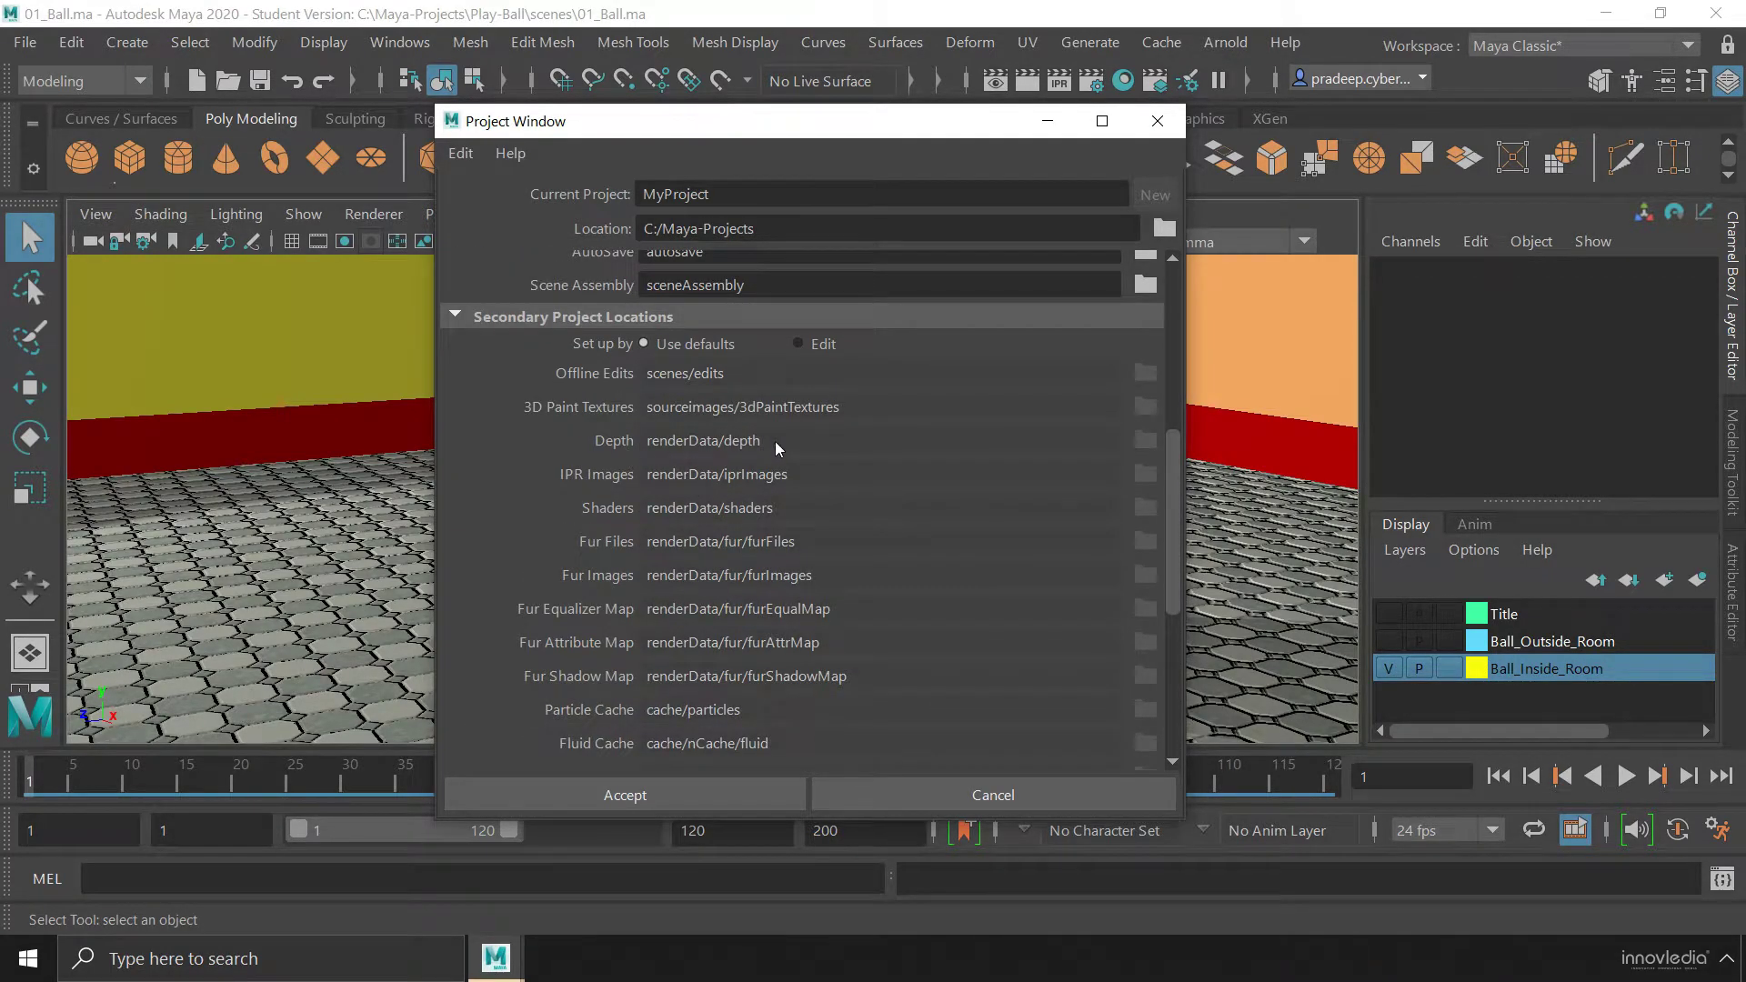
{"action": "double_click", "coordinate": [739, 440]}
{"action": "mouse_move", "coordinate": [787, 474]}
{"action": "left_mouse_down"}
{"action": "mouse_move", "coordinate": [721, 476]}
{"action": "mouse_move", "coordinate": [725, 509]}
{"action": "left_mouse_up"}
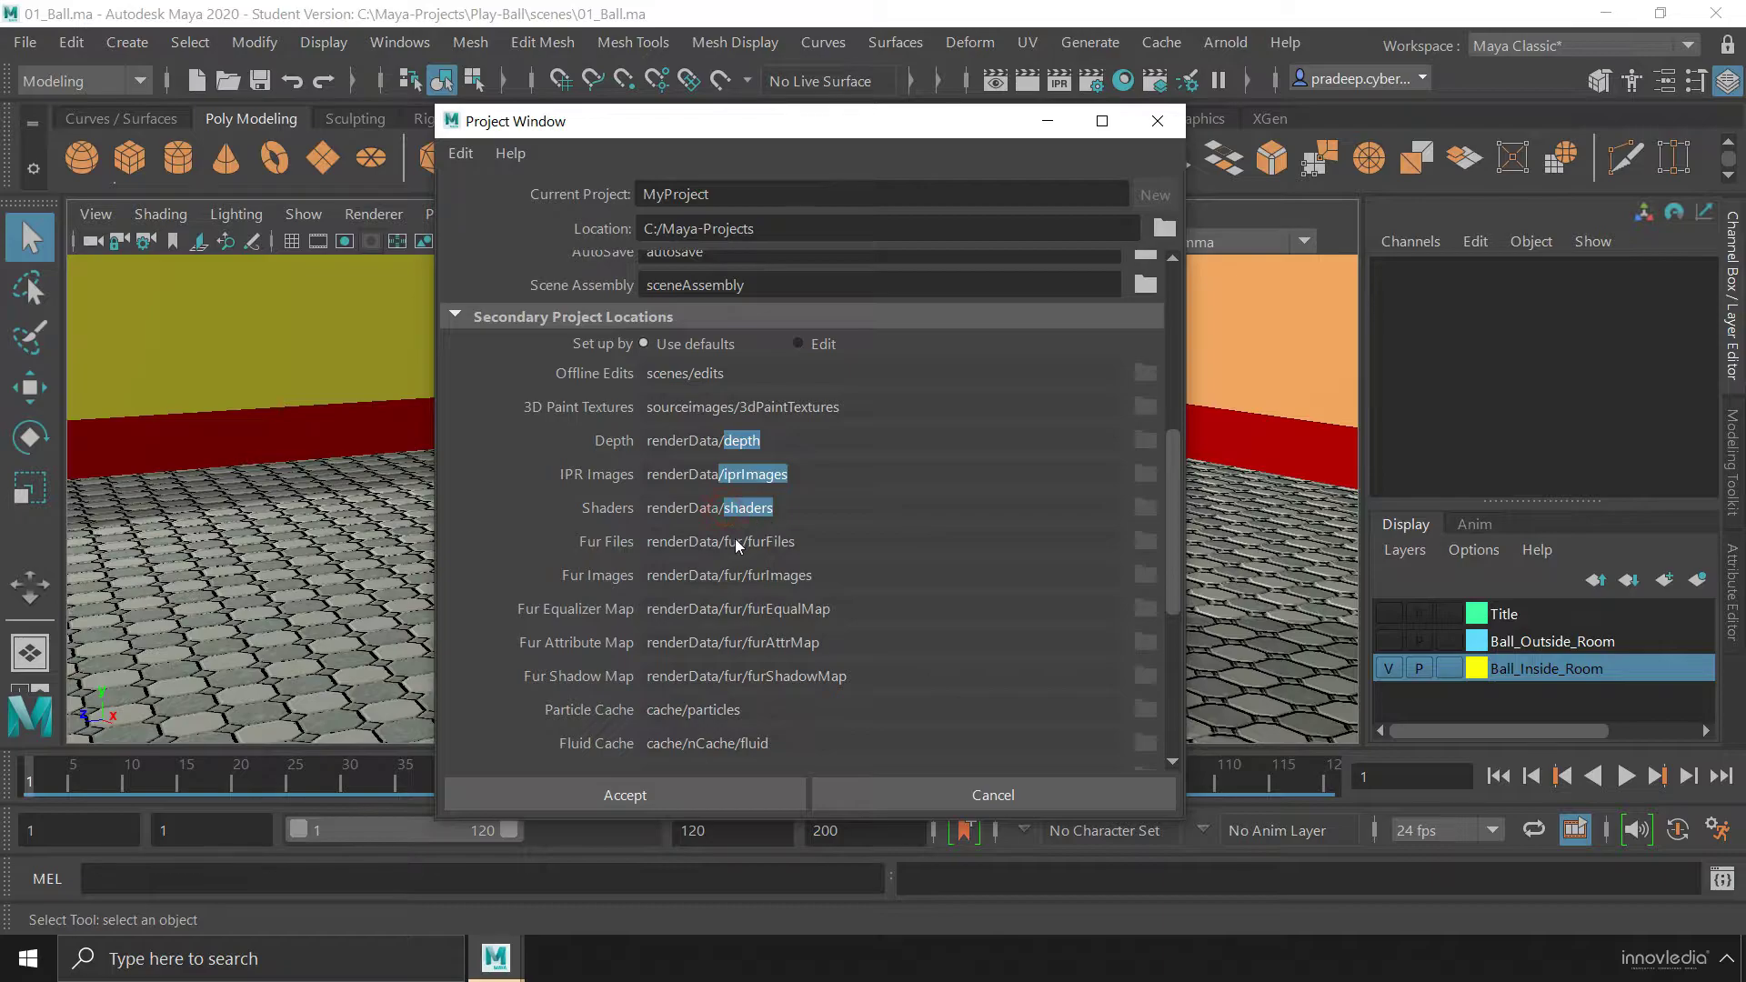
{"action": "left_click_drag", "start_coordinate": [798, 542], "coordinate": [747, 548]}
{"action": "scroll", "coordinate": [718, 564], "scroll_direction": "up", "scroll_amount": 1}
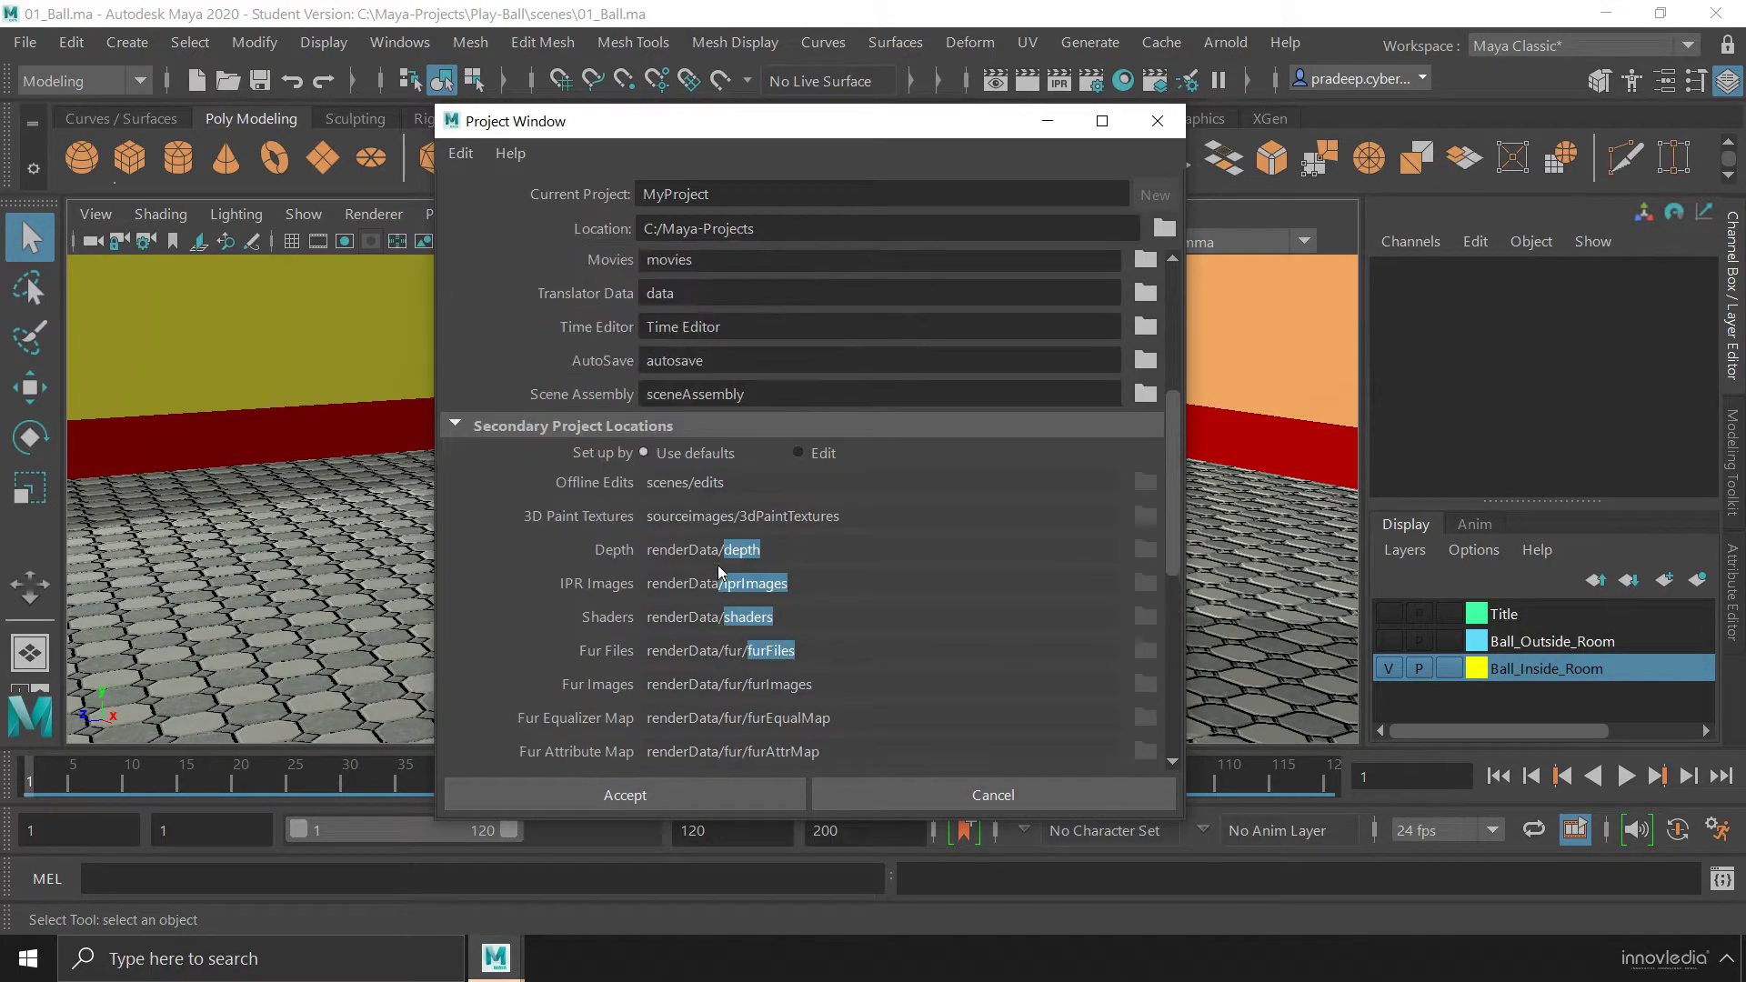
{"action": "scroll", "coordinate": [717, 567], "scroll_direction": "up", "scroll_amount": 4}
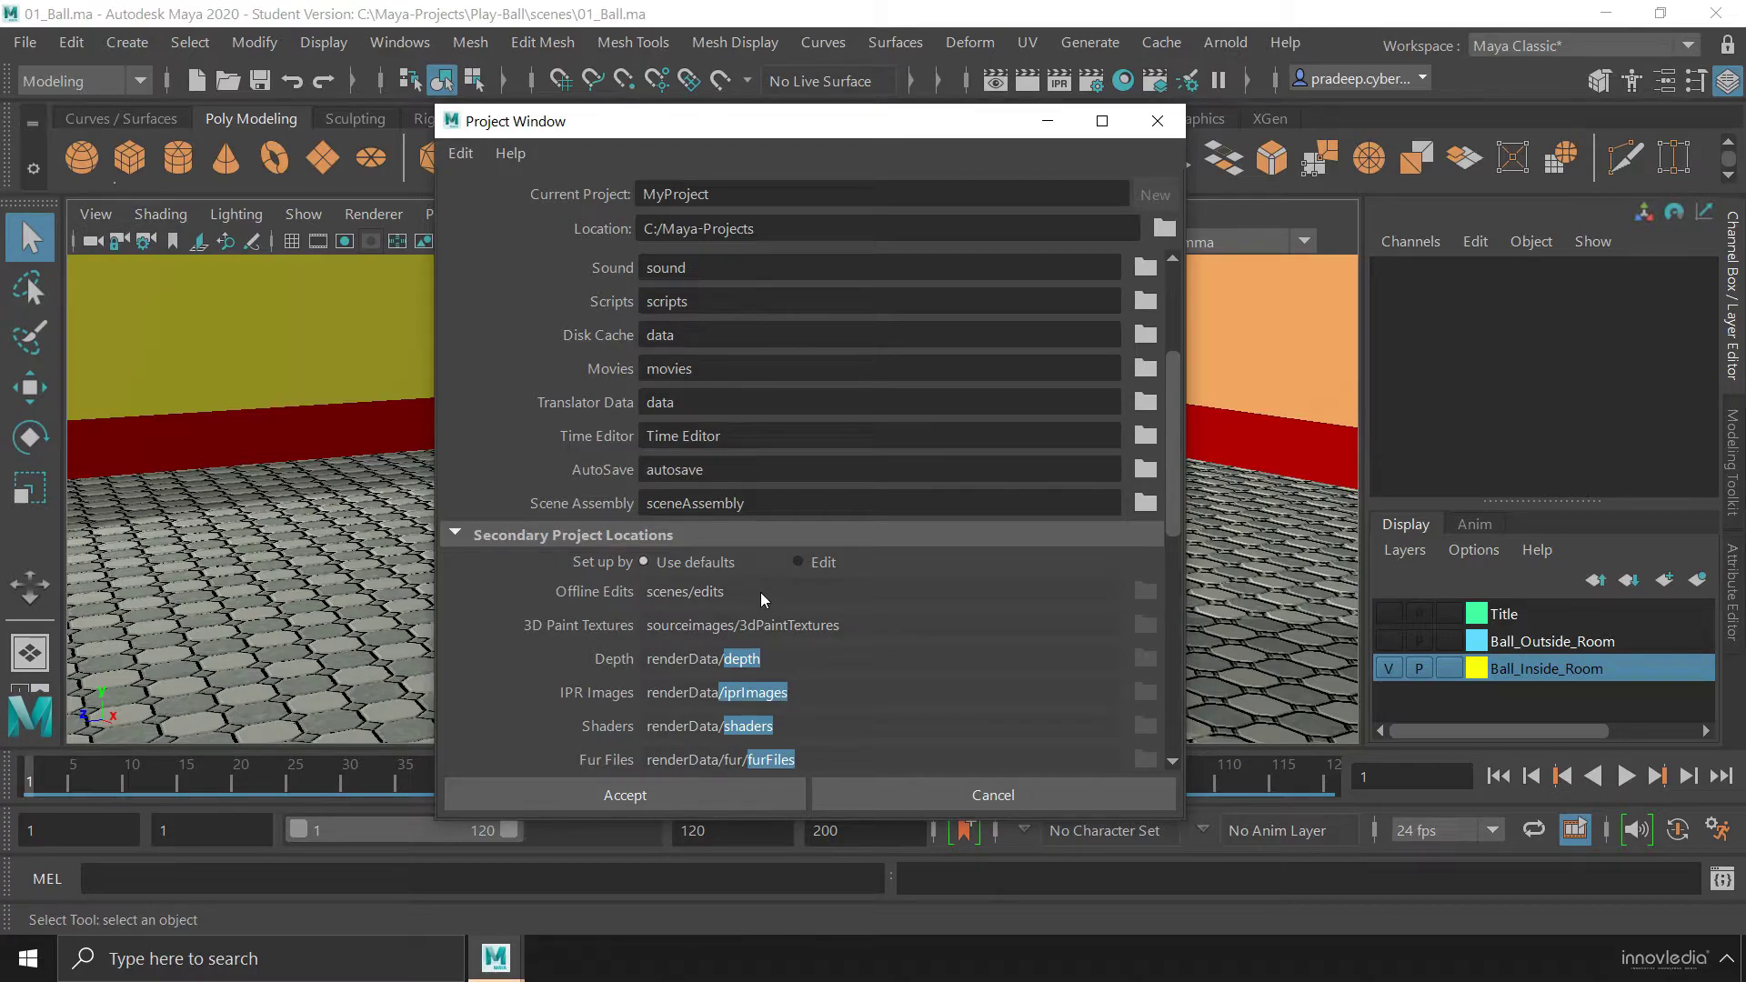
{"action": "scroll", "coordinate": [762, 597], "scroll_direction": "up", "scroll_amount": 4}
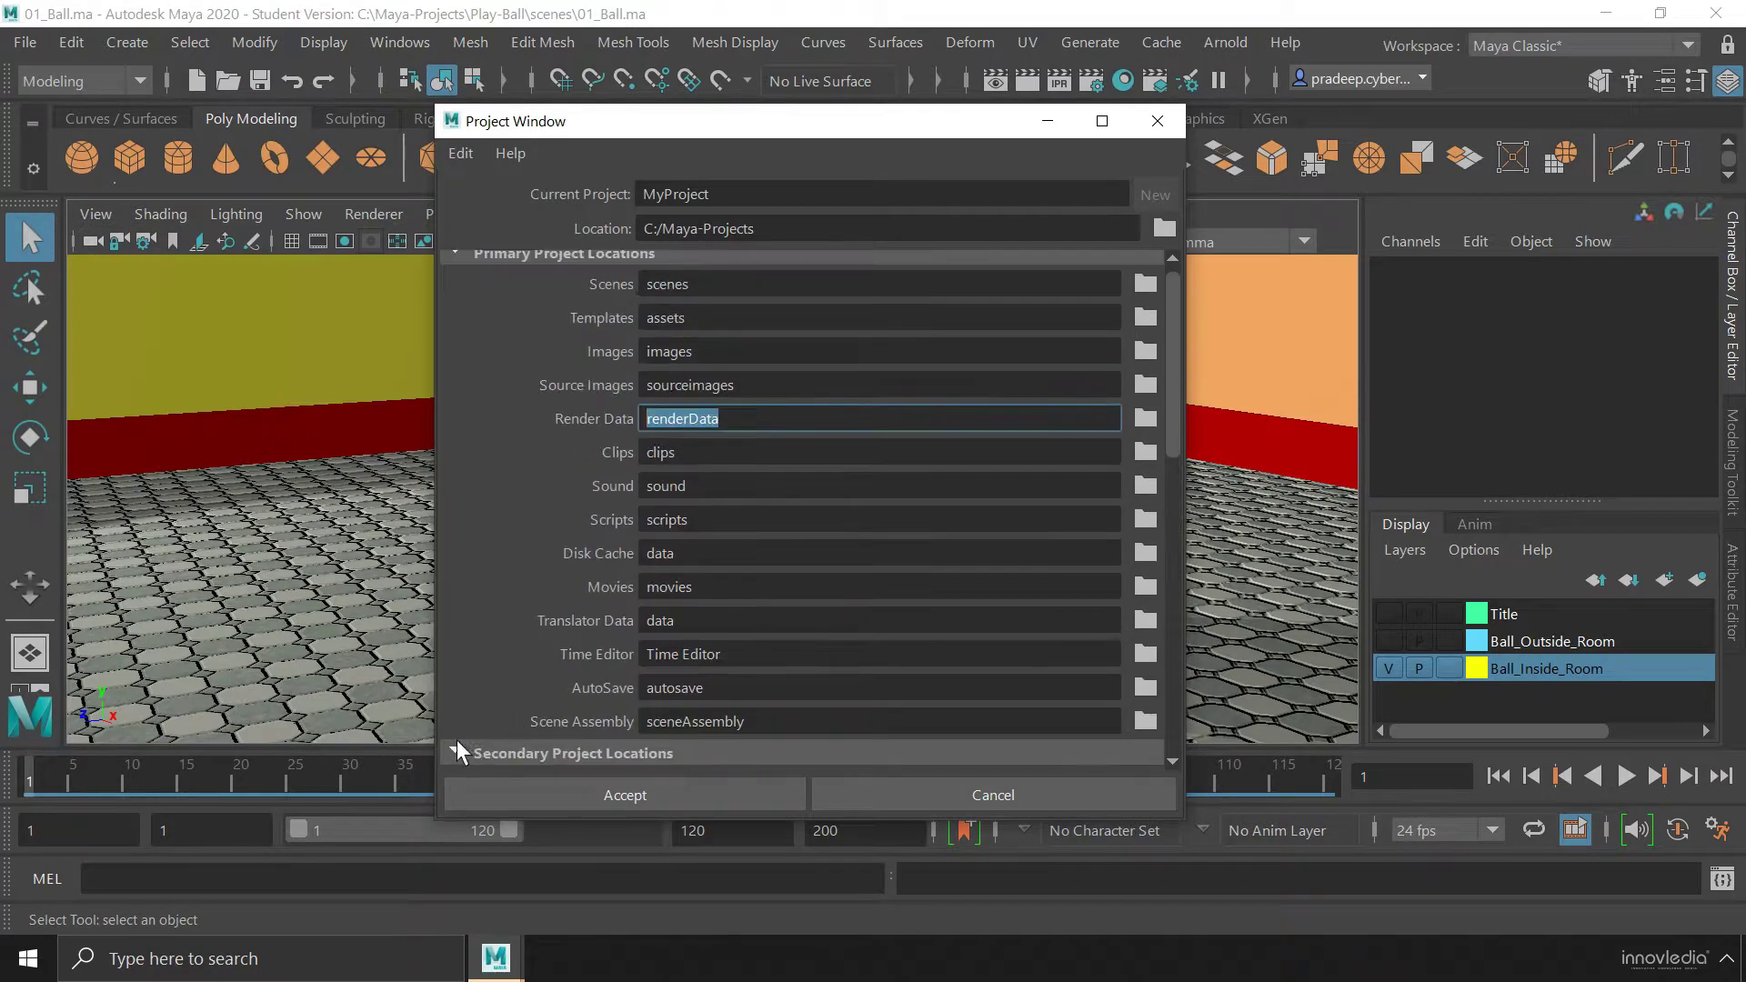
Collapse Secondary Project Locations and scroll down through the Translator Data Locations.
{"action": "left_click", "coordinate": [456, 752]}
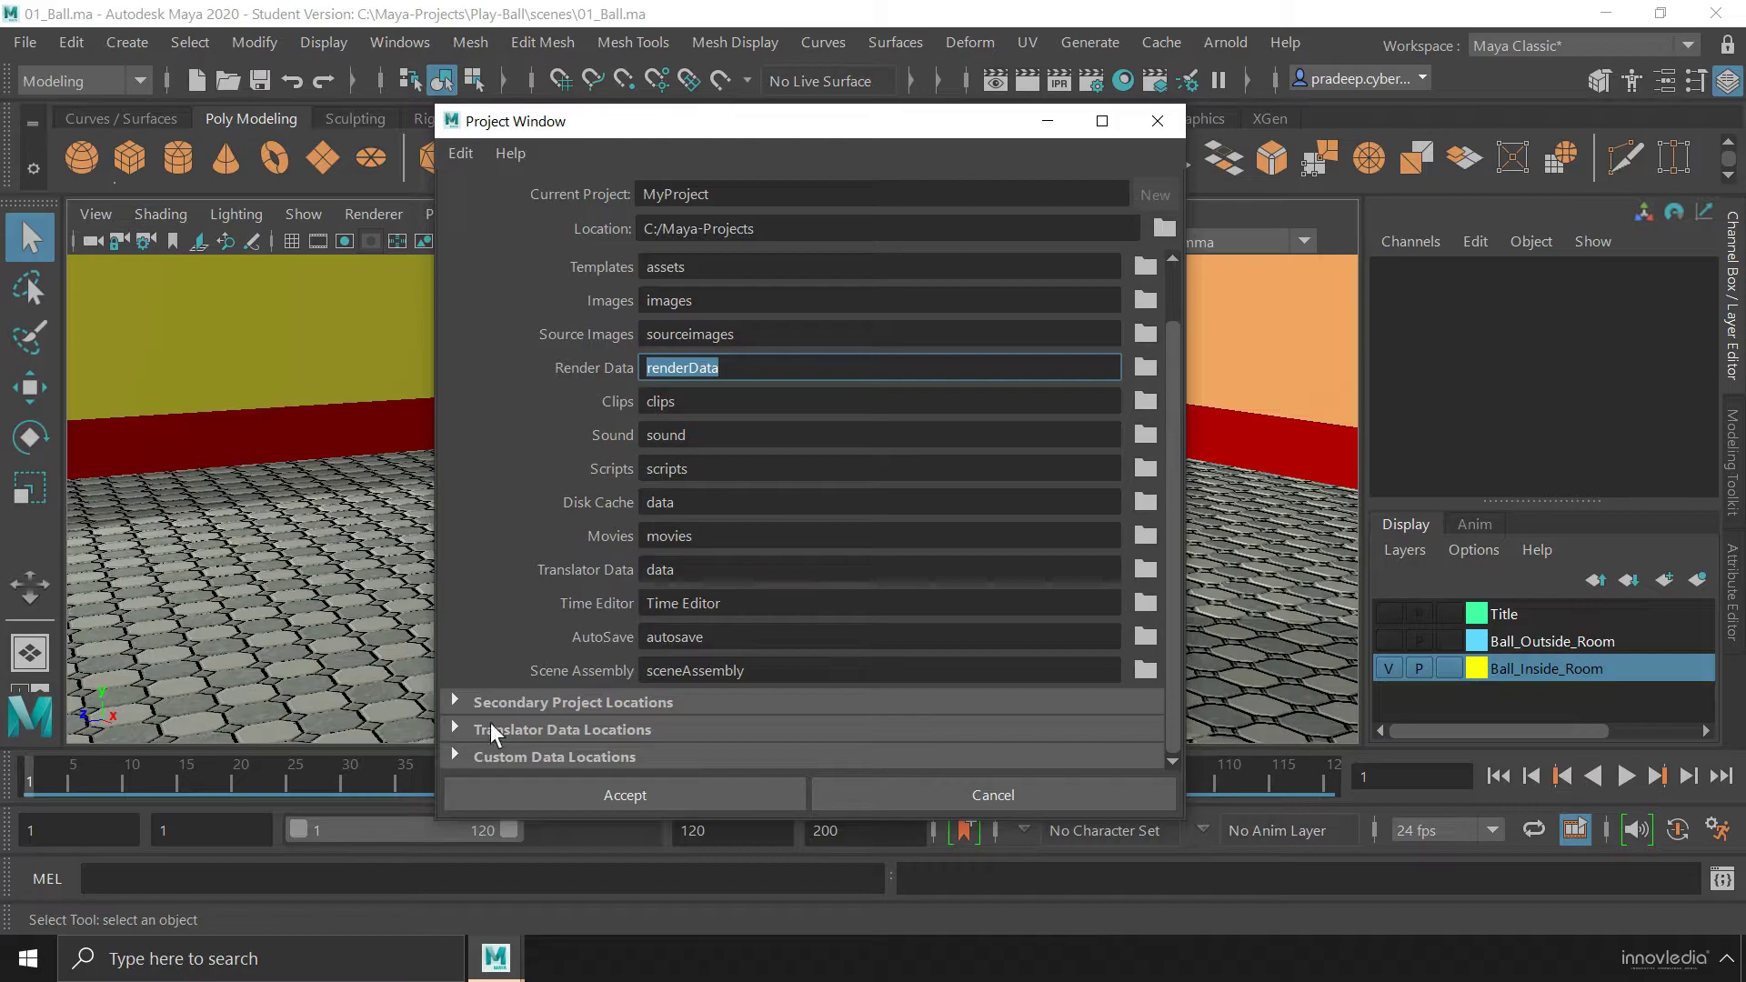
{"action": "left_click", "coordinate": [455, 729]}
{"action": "scroll", "coordinate": [728, 658], "scroll_direction": "down", "scroll_amount": 4}
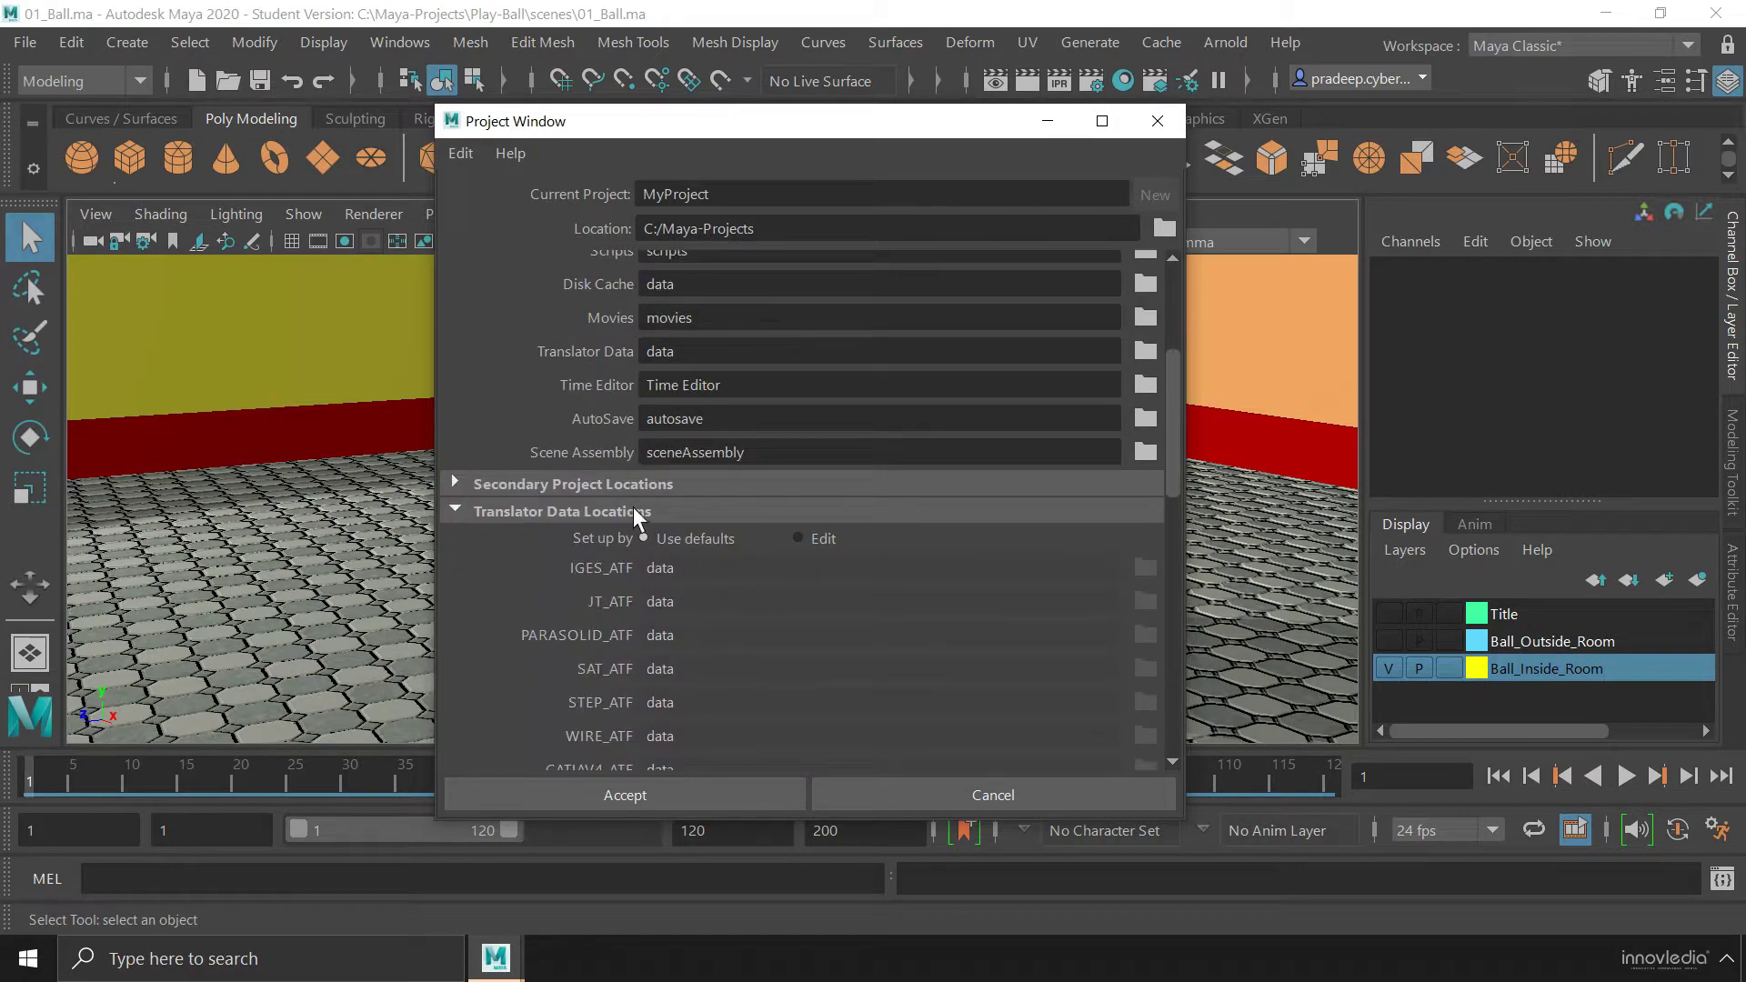
{"action": "scroll", "coordinate": [638, 543], "scroll_direction": "down", "scroll_amount": 2}
{"action": "scroll", "coordinate": [638, 543], "scroll_direction": "down", "scroll_amount": 6}
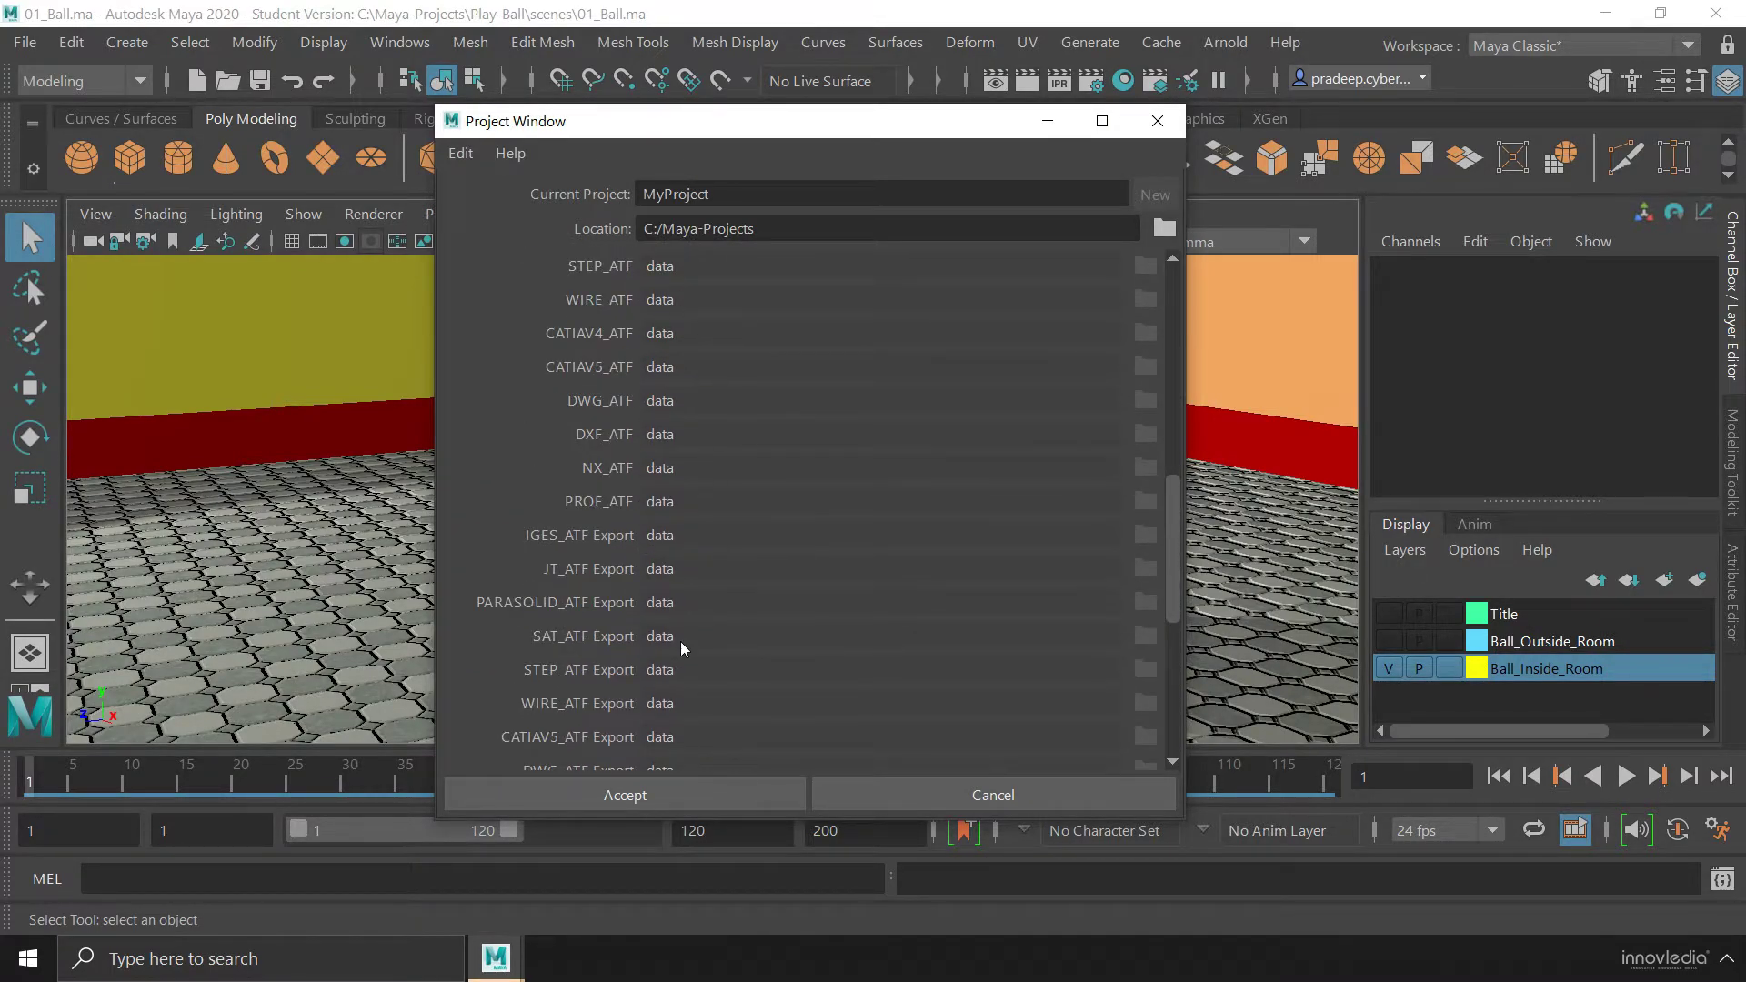
{"action": "scroll", "coordinate": [680, 641], "scroll_direction": "down", "scroll_amount": 3}
Finish reviewing Translator Data Locations, collapse it and expand Custom Data Locations.
{"action": "scroll", "coordinate": [637, 491], "scroll_direction": "up", "scroll_amount": 3}
{"action": "scroll", "coordinate": [609, 593], "scroll_direction": "down", "scroll_amount": 4}
{"action": "scroll", "coordinate": [609, 593], "scroll_direction": "down", "scroll_amount": 4}
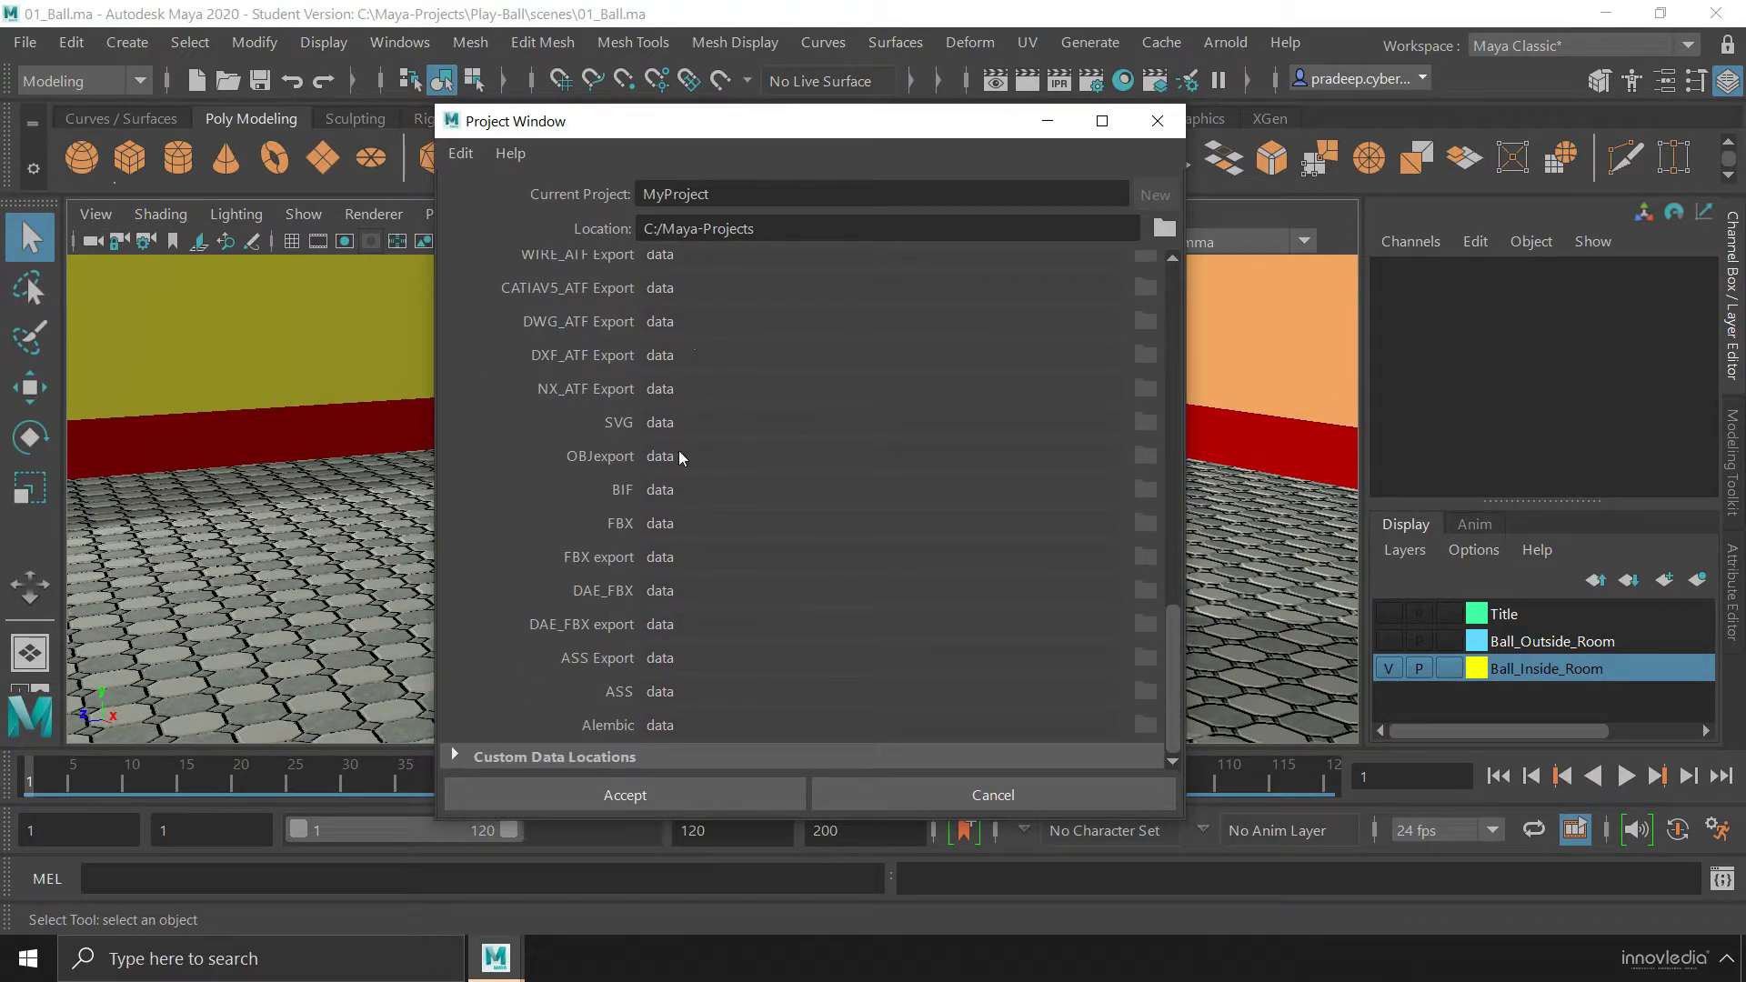
{"action": "scroll", "coordinate": [591, 473], "scroll_direction": "up", "scroll_amount": 5}
{"action": "scroll", "coordinate": [587, 587], "scroll_direction": "up", "scroll_amount": 4}
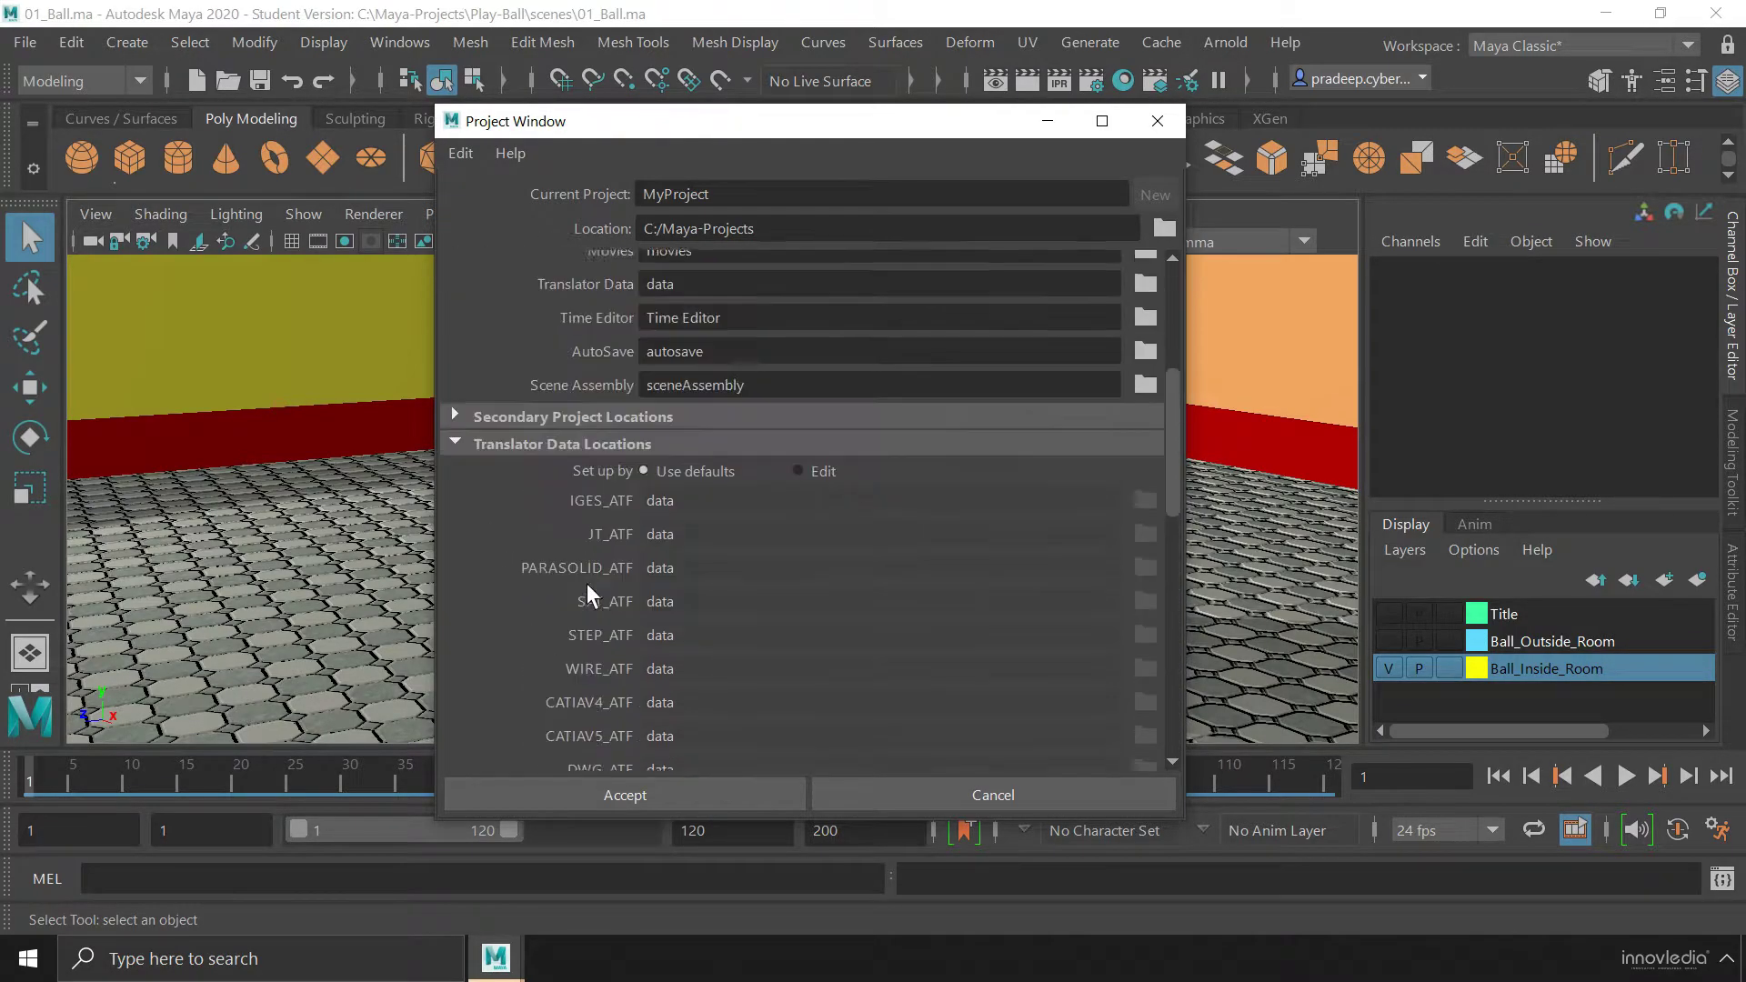
{"action": "scroll", "coordinate": [546, 564], "scroll_direction": "up", "scroll_amount": 1}
{"action": "left_click", "coordinate": [456, 493]}
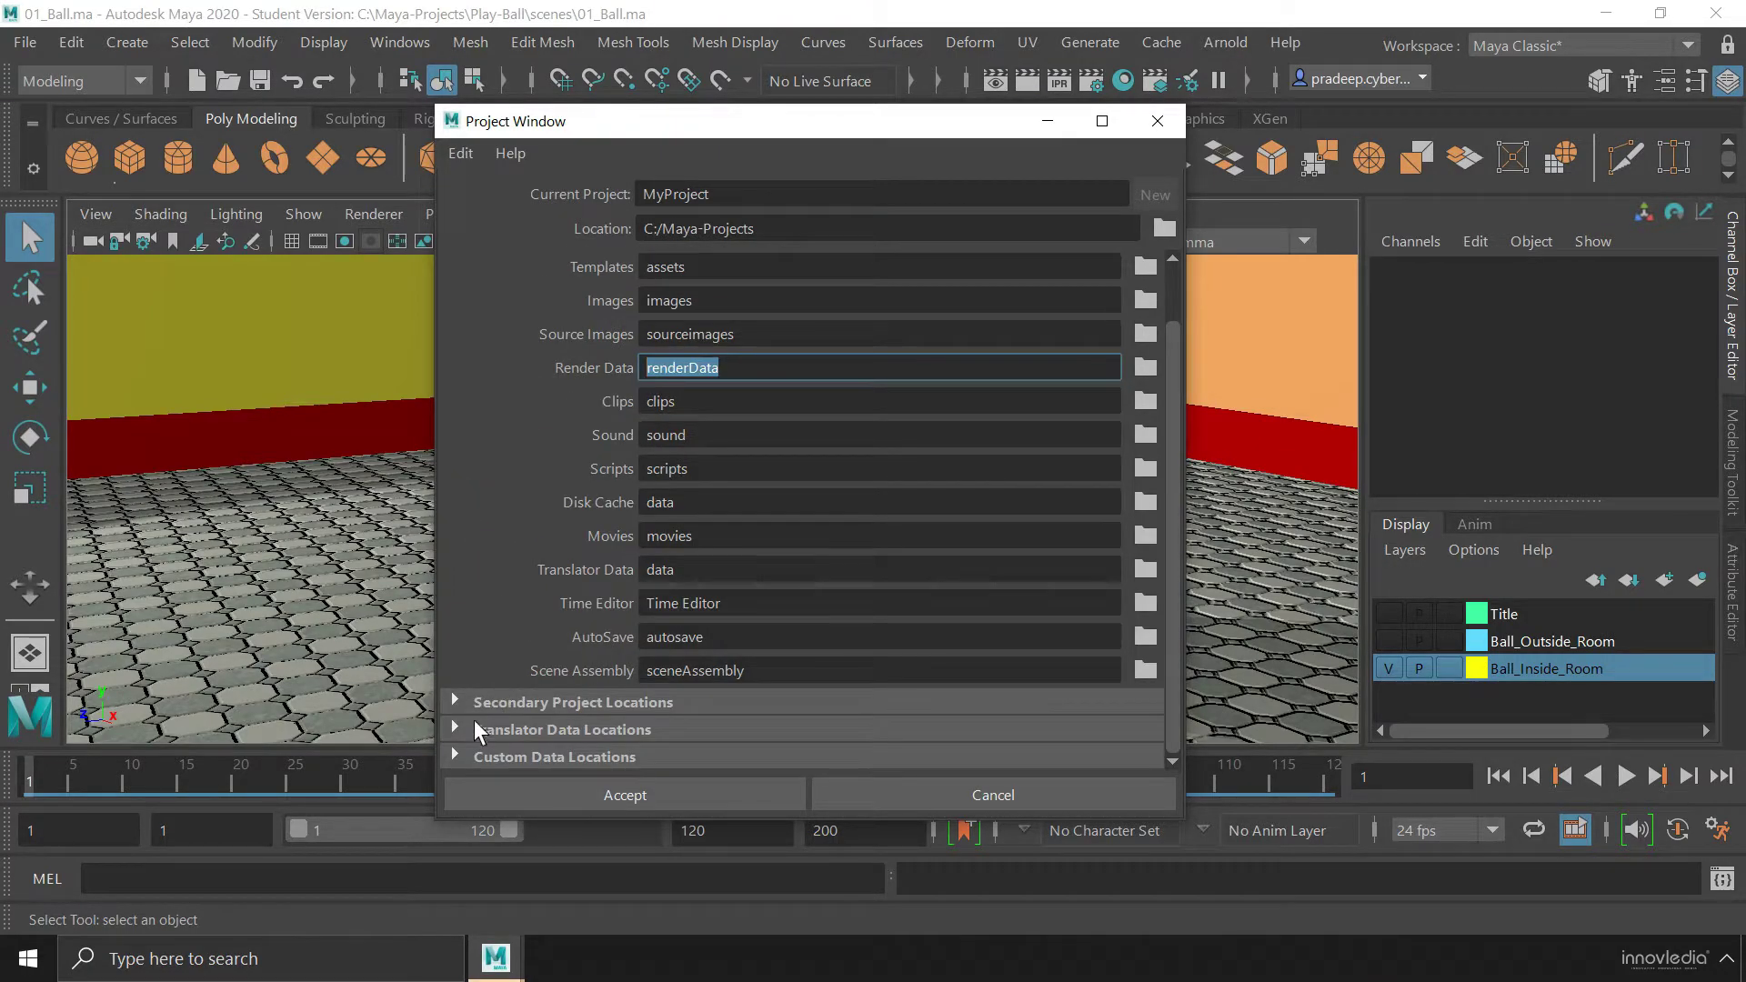
{"action": "left_click", "coordinate": [453, 754]}
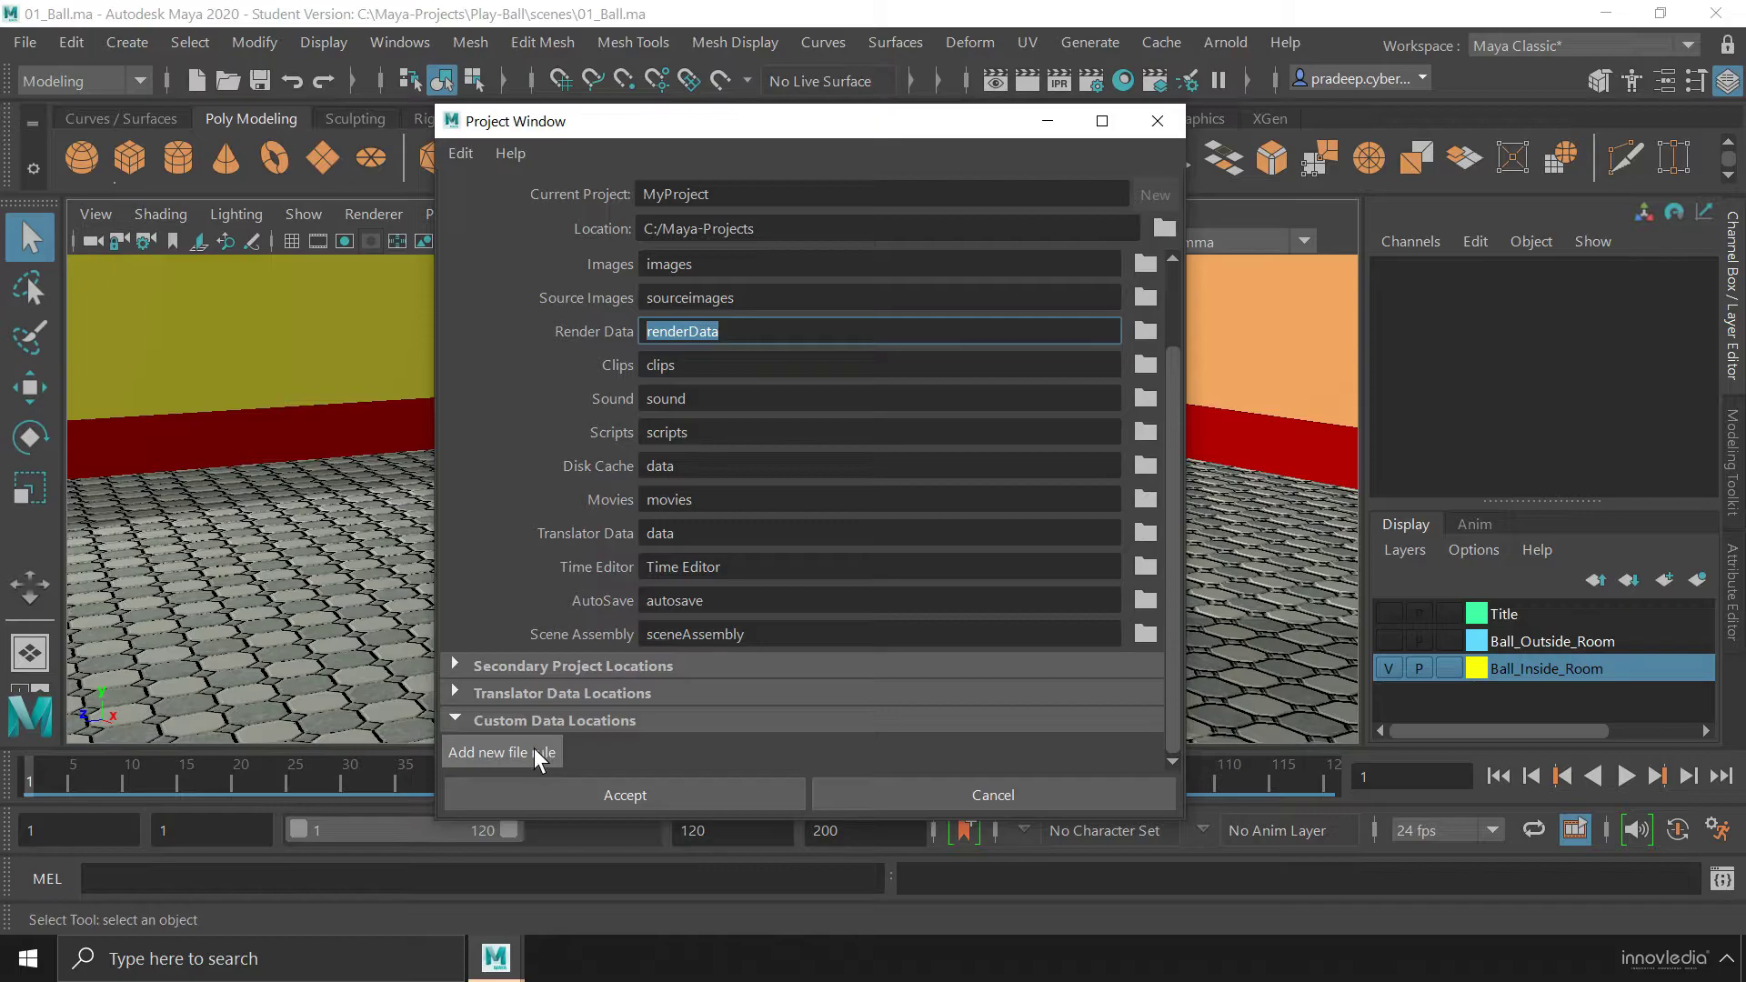
Collapse the Custom Data Locations section.
{"action": "left_click", "coordinate": [459, 719]}
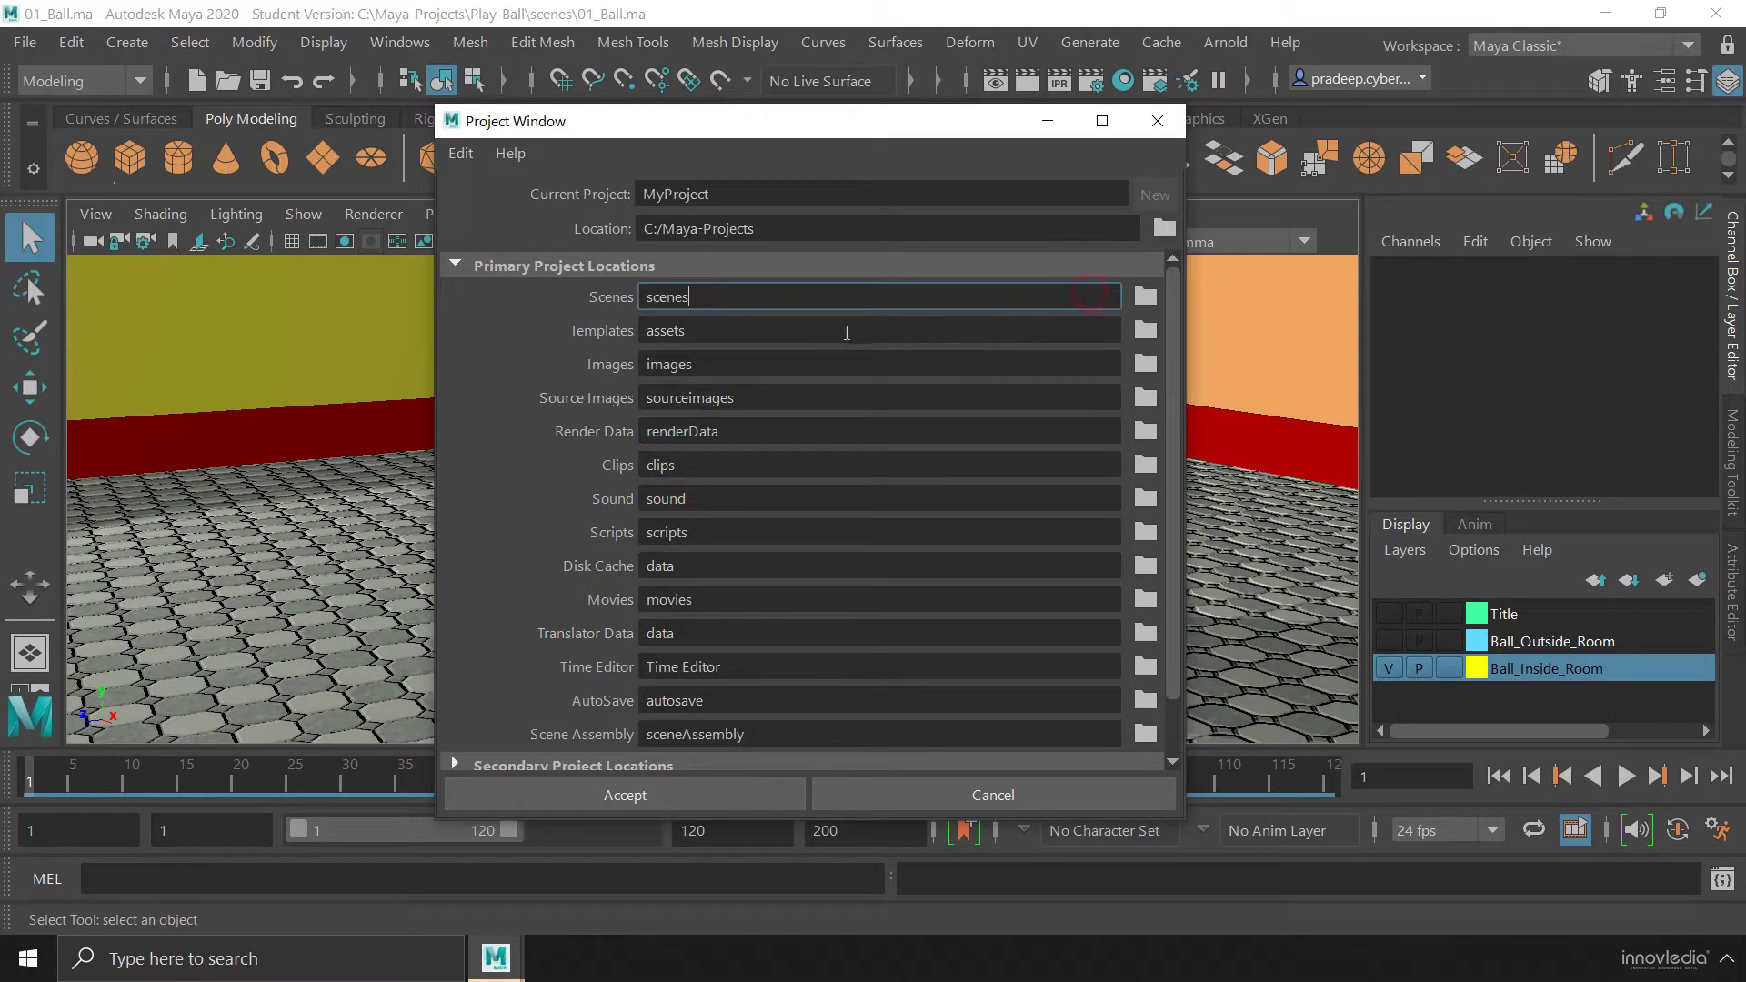
Step through the Clips, Sound, Scripts and Disk Cache folder fields.
{"action": "key", "text": "Tab"}
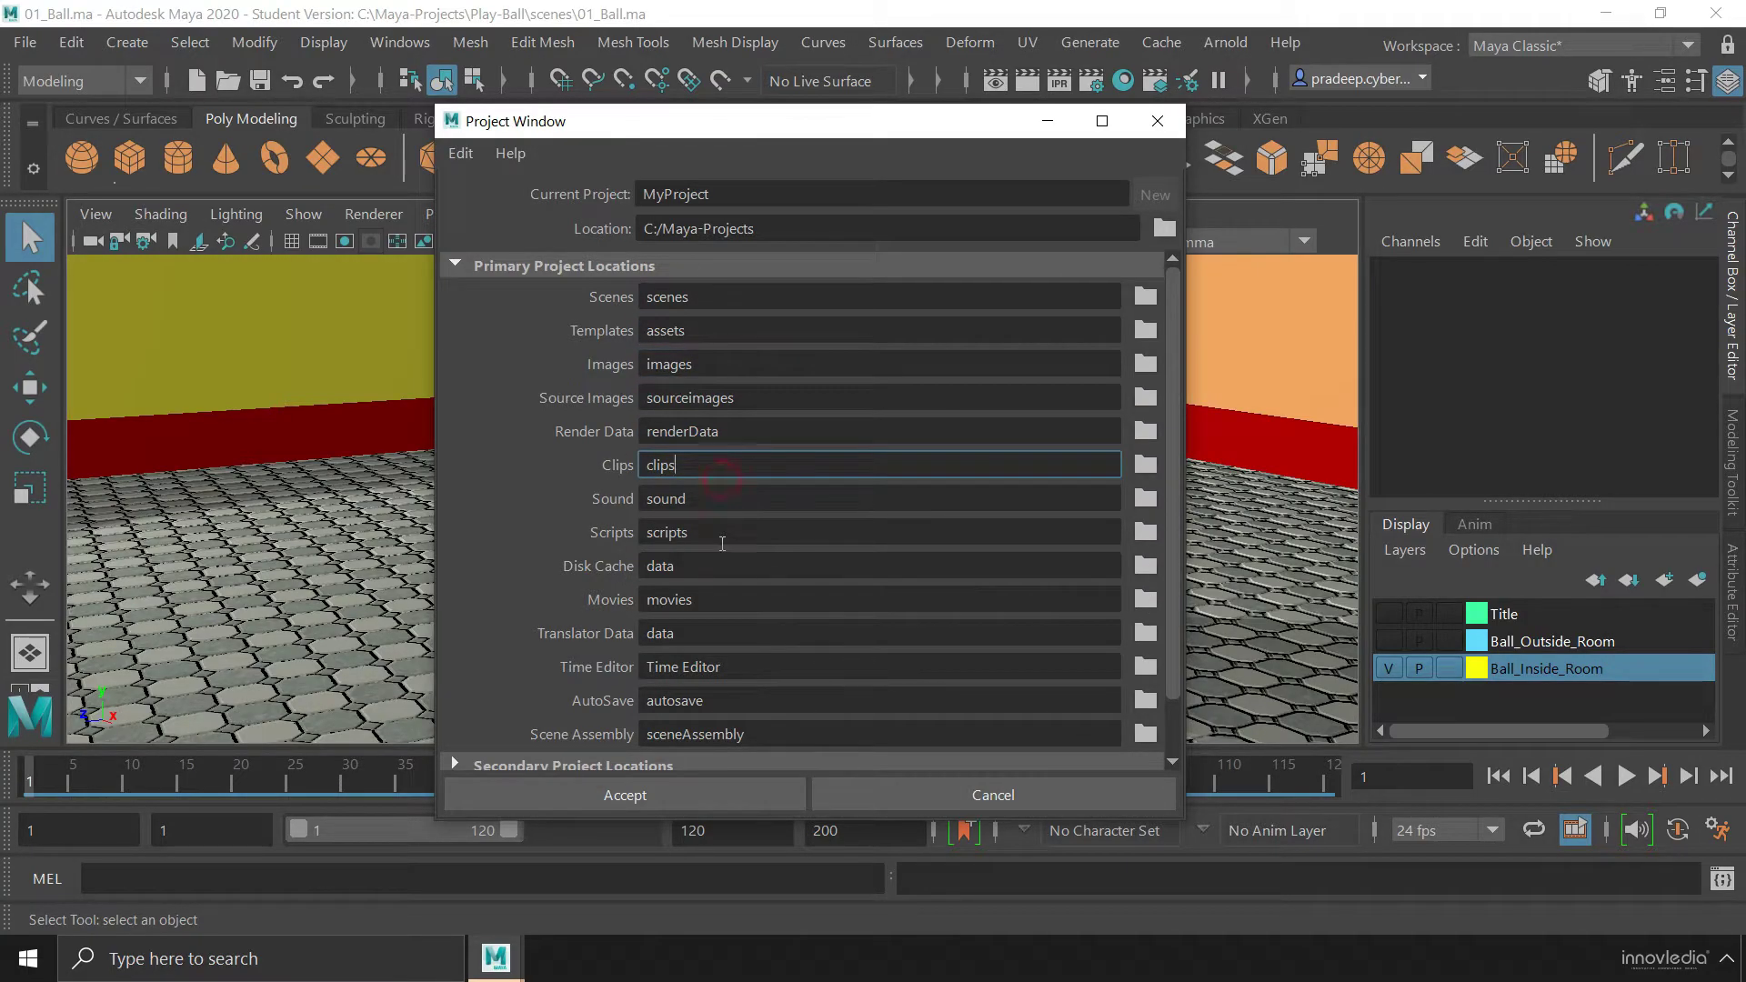
{"action": "left_click", "coordinate": [725, 498]}
{"action": "left_click", "coordinate": [724, 532]}
{"action": "left_click", "coordinate": [728, 565]}
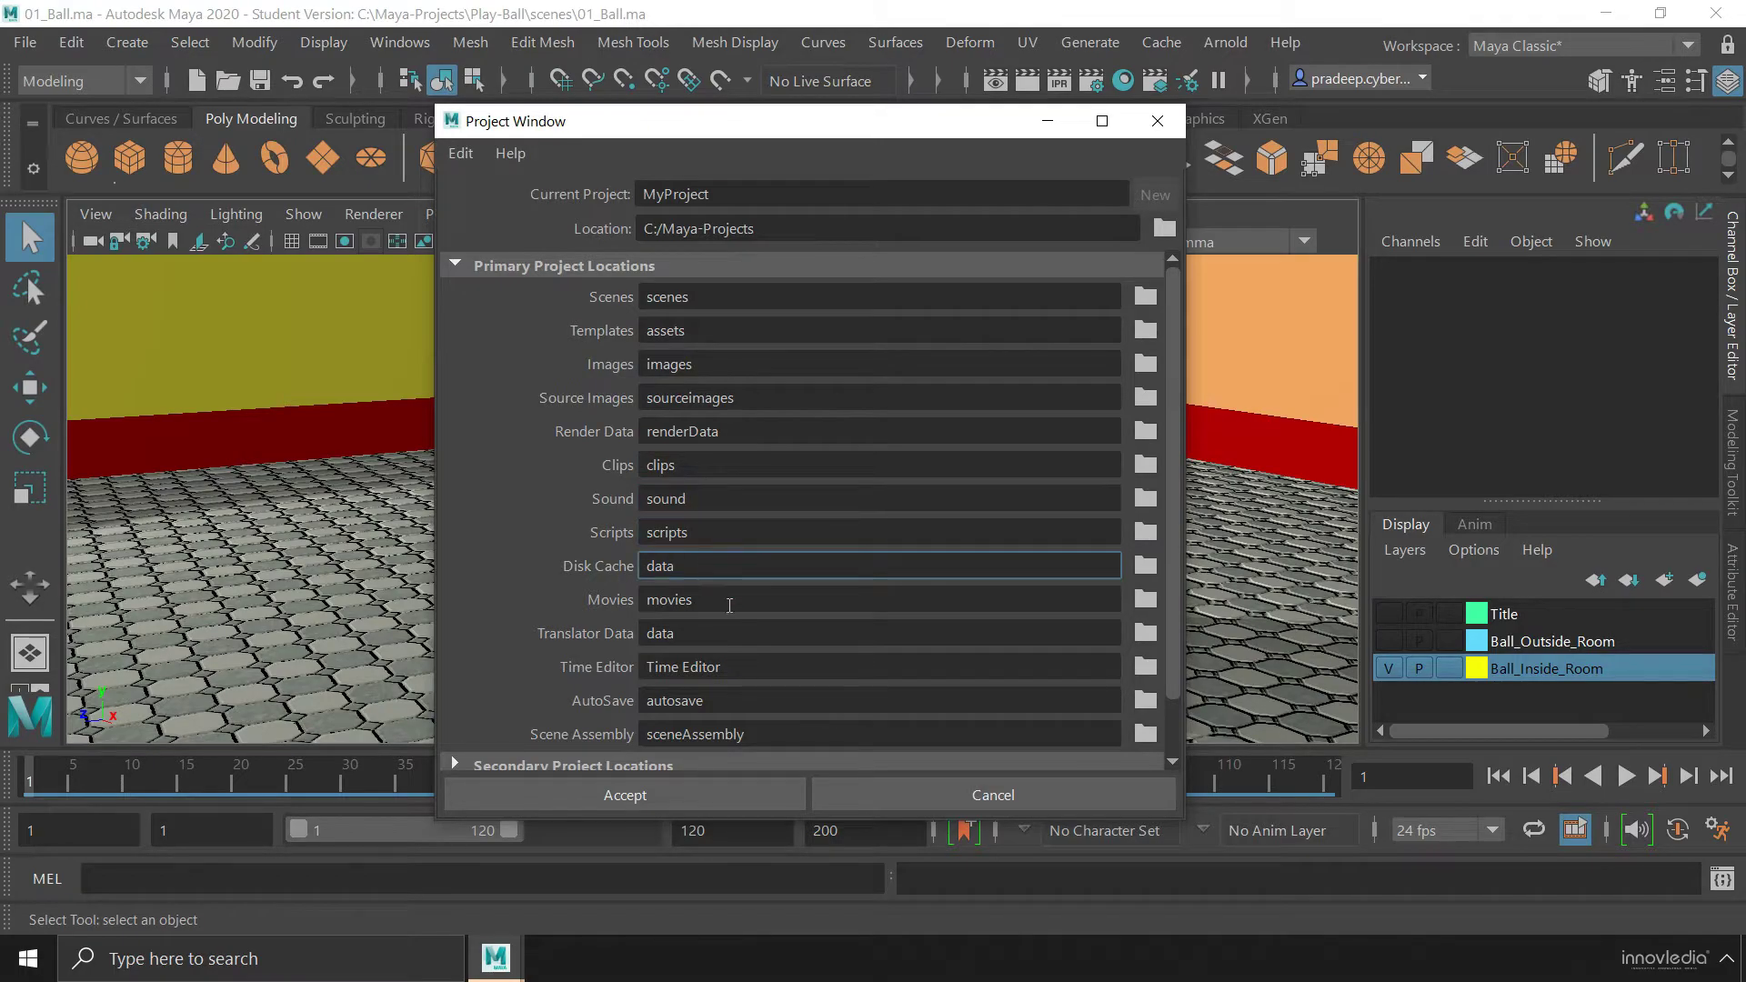
Confirm MyProject at C:/Maya-Projects, accept the settings and minimize Maya.
{"action": "left_click", "coordinate": [741, 199]}
{"action": "left_click", "coordinate": [782, 228]}
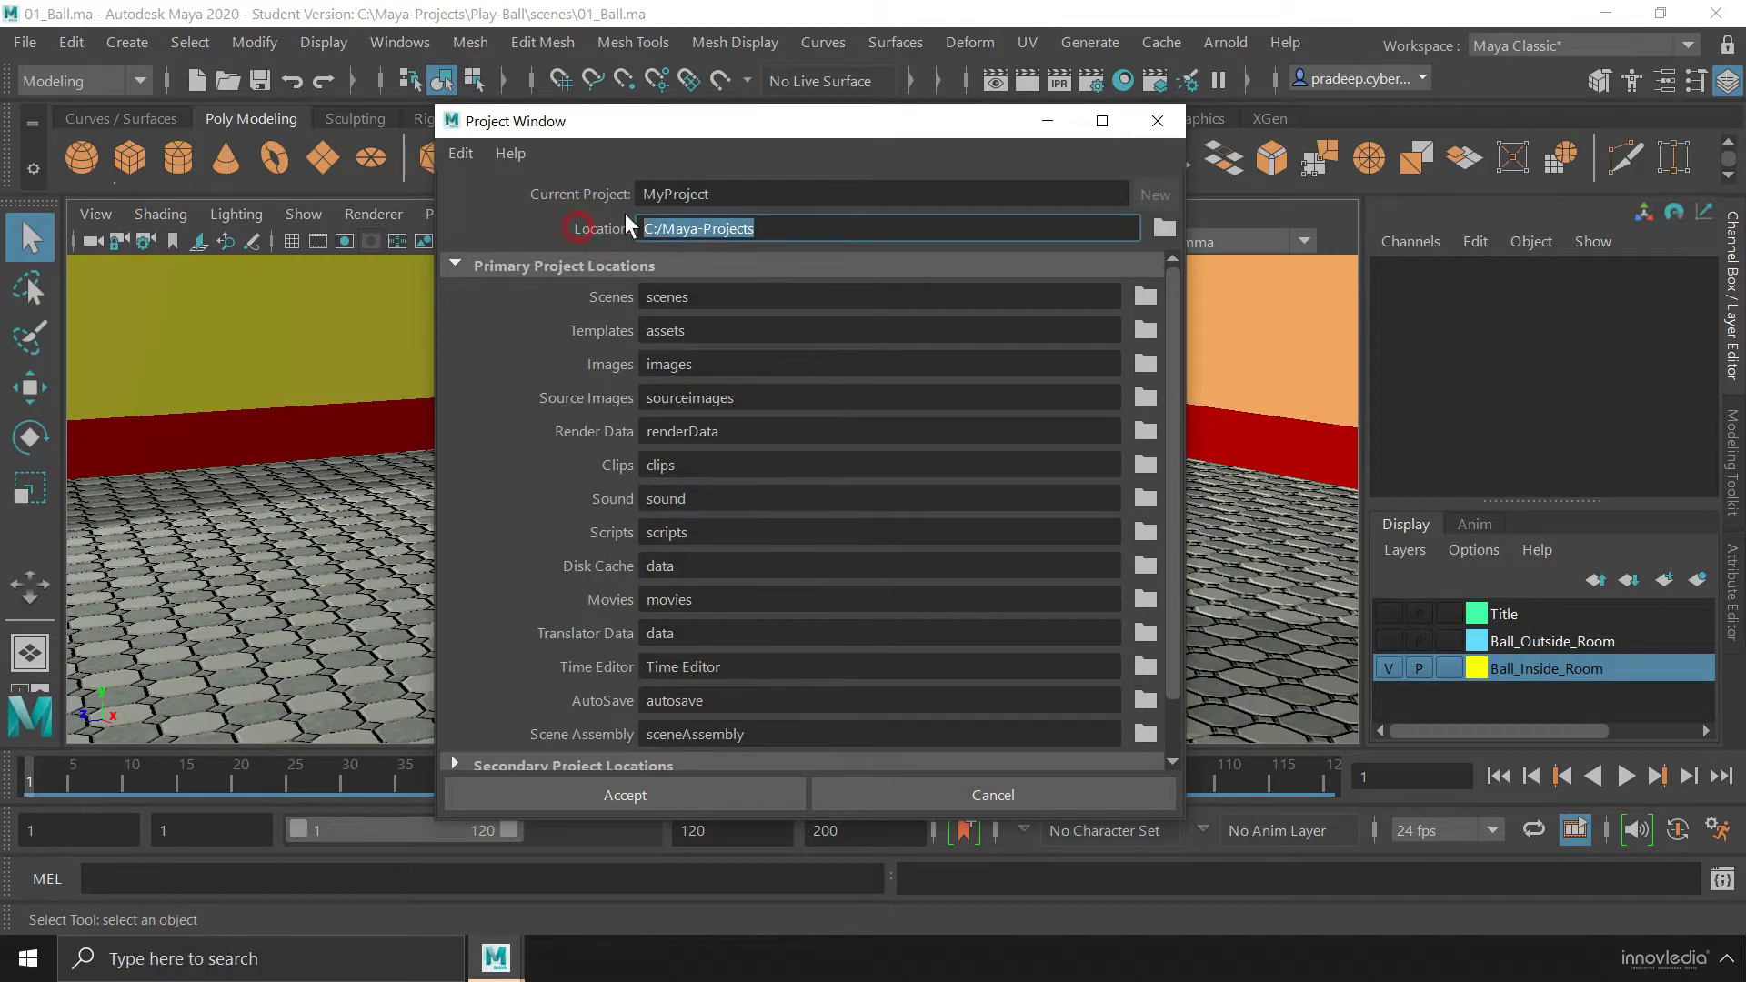
{"action": "left_click", "coordinate": [553, 195]}
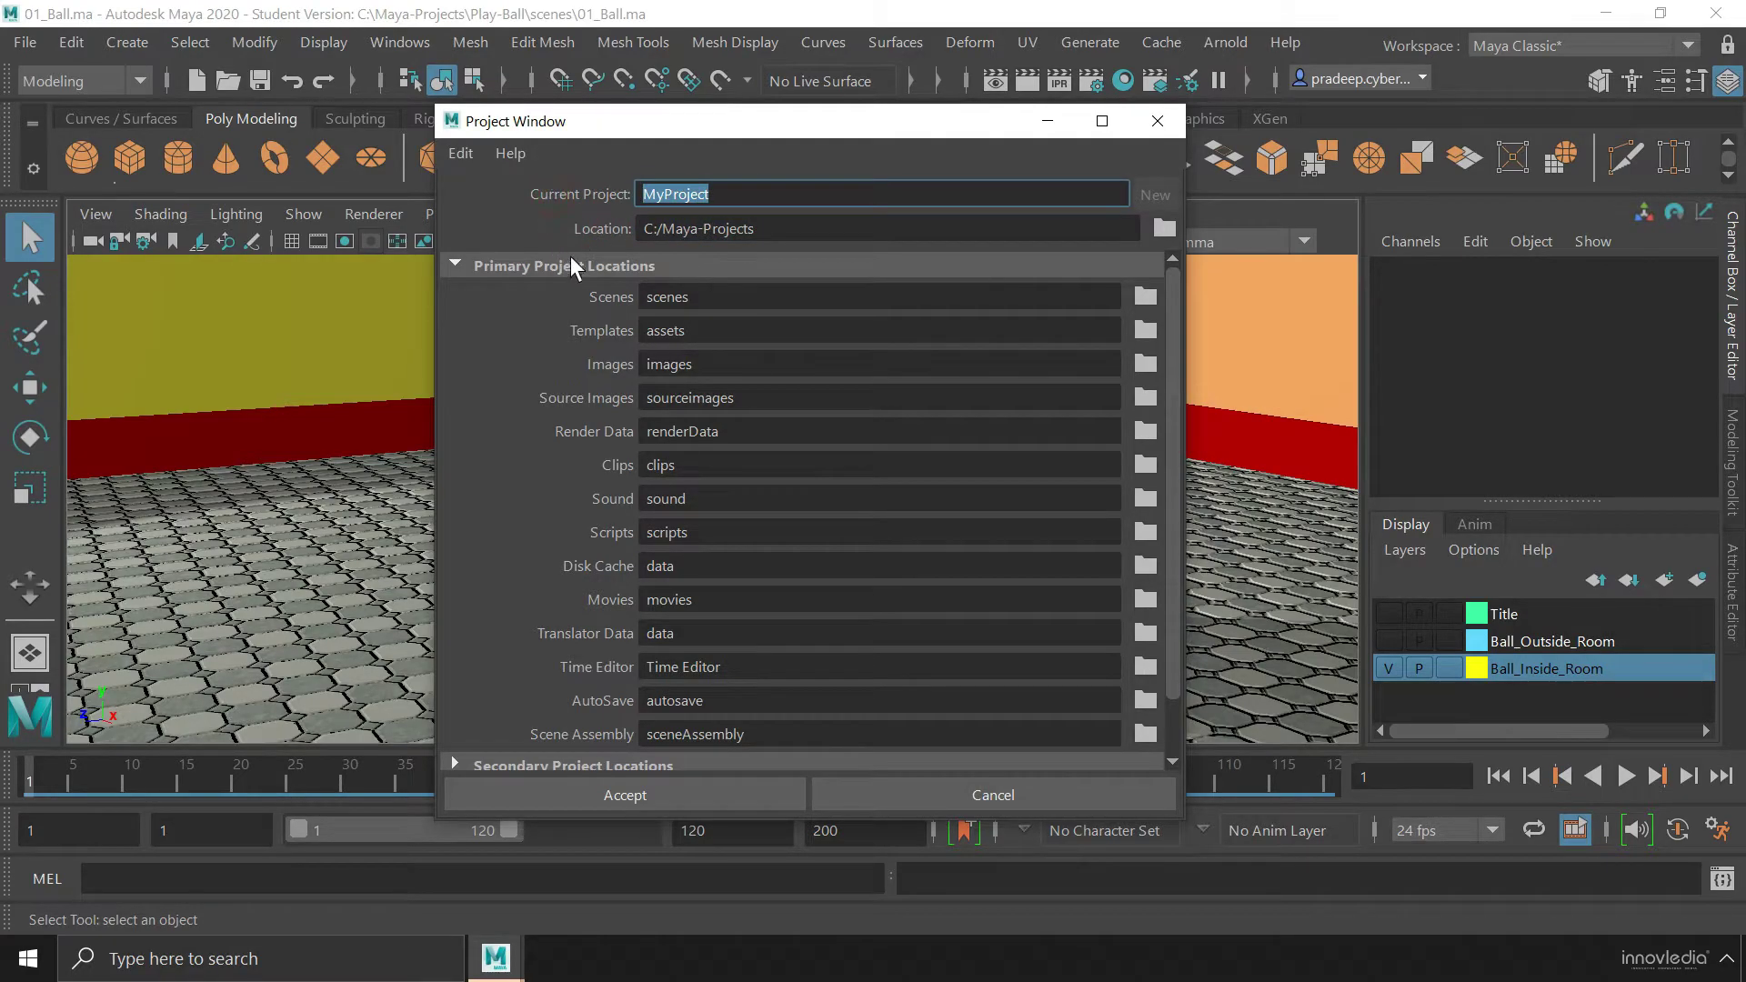
{"action": "left_click", "coordinate": [768, 229]}
{"action": "left_click", "coordinate": [591, 230]}
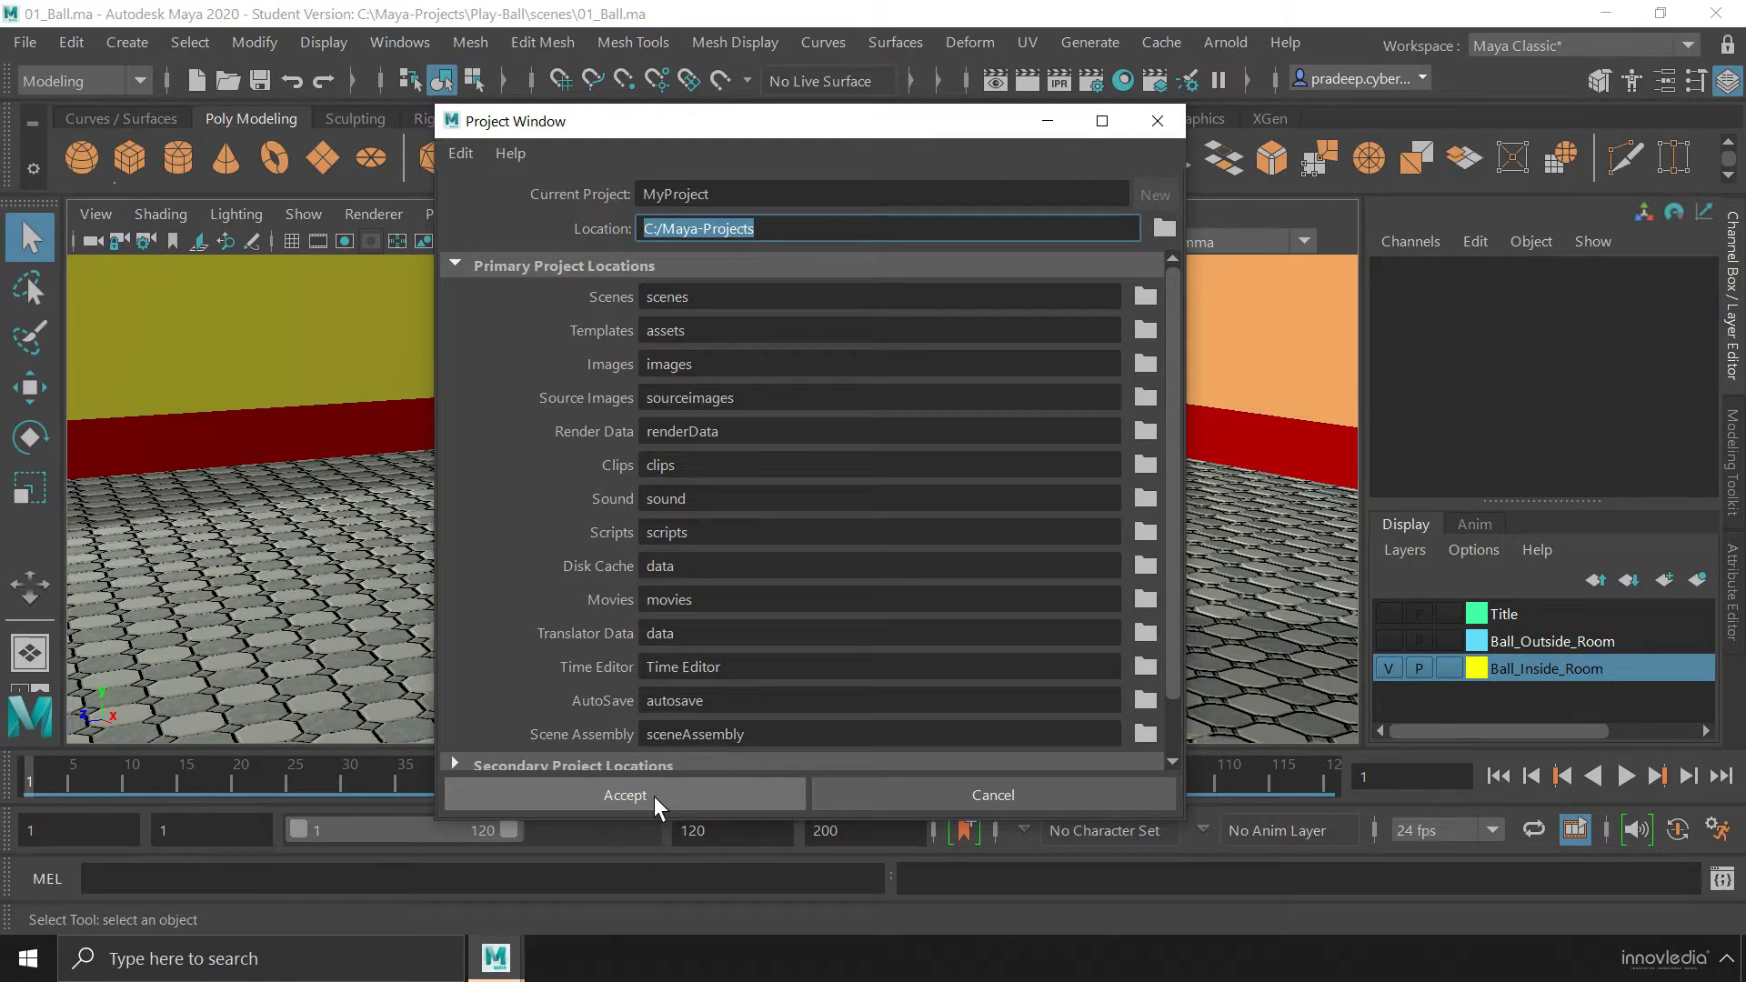
{"action": "left_click", "coordinate": [676, 797]}
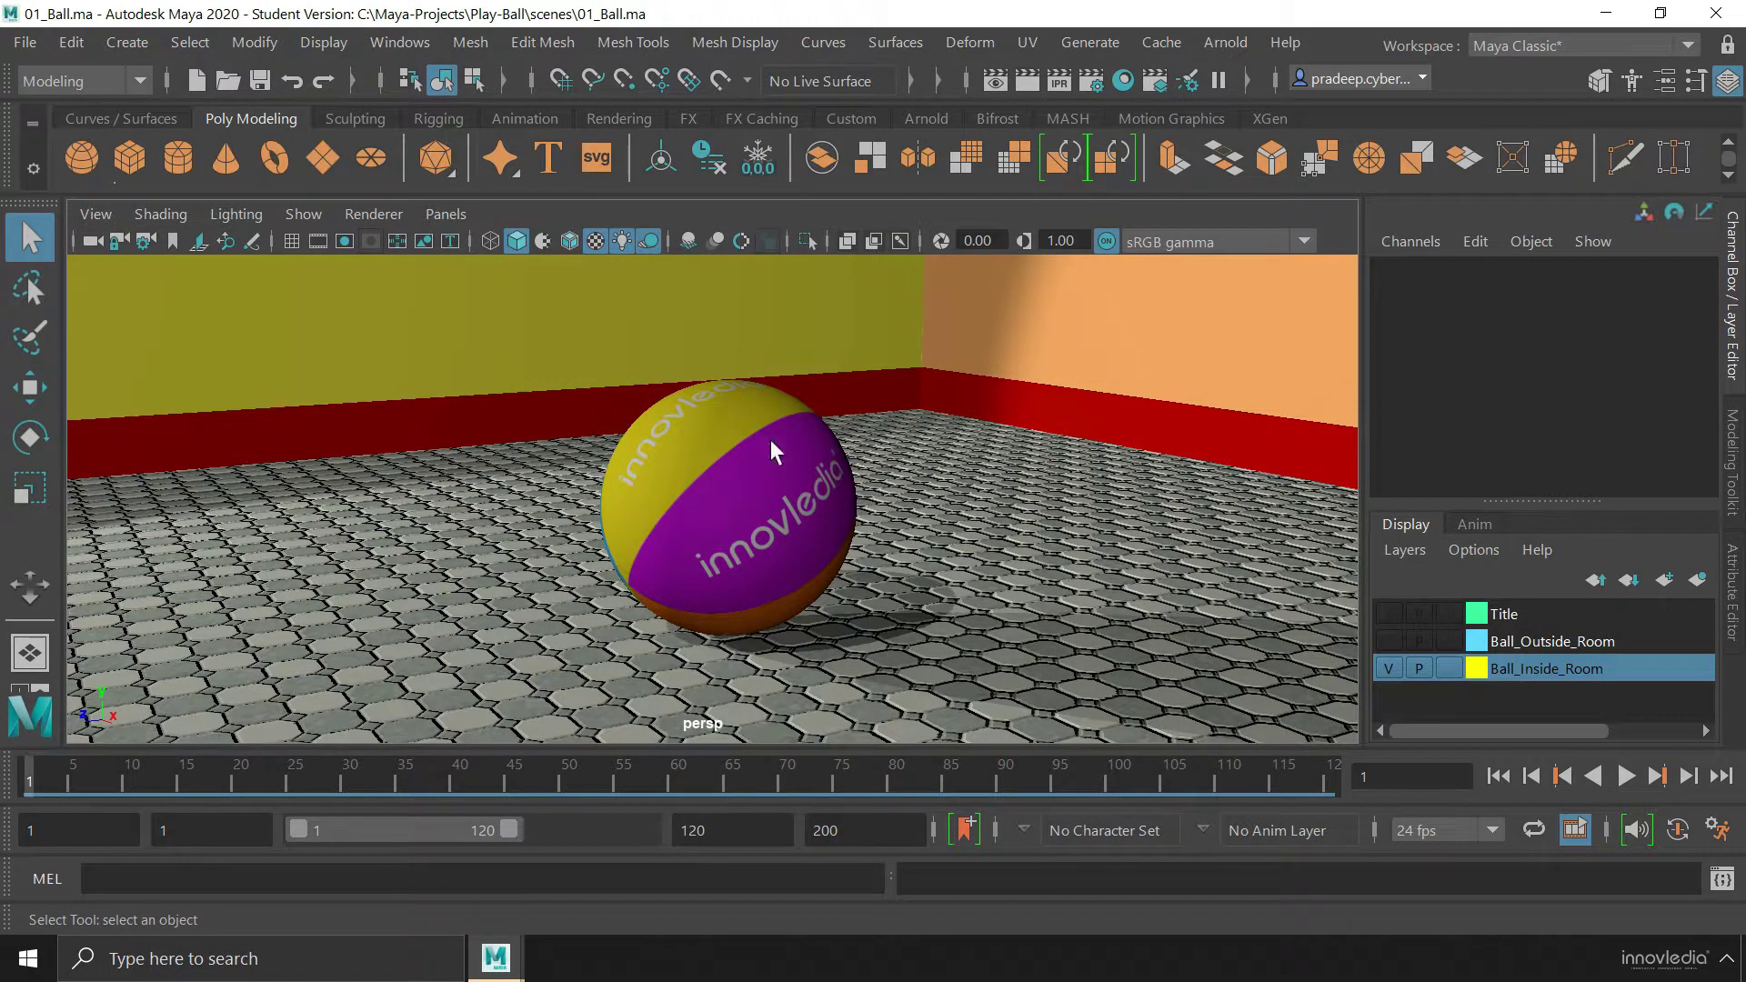
{"action": "left_click", "coordinate": [1601, 13]}
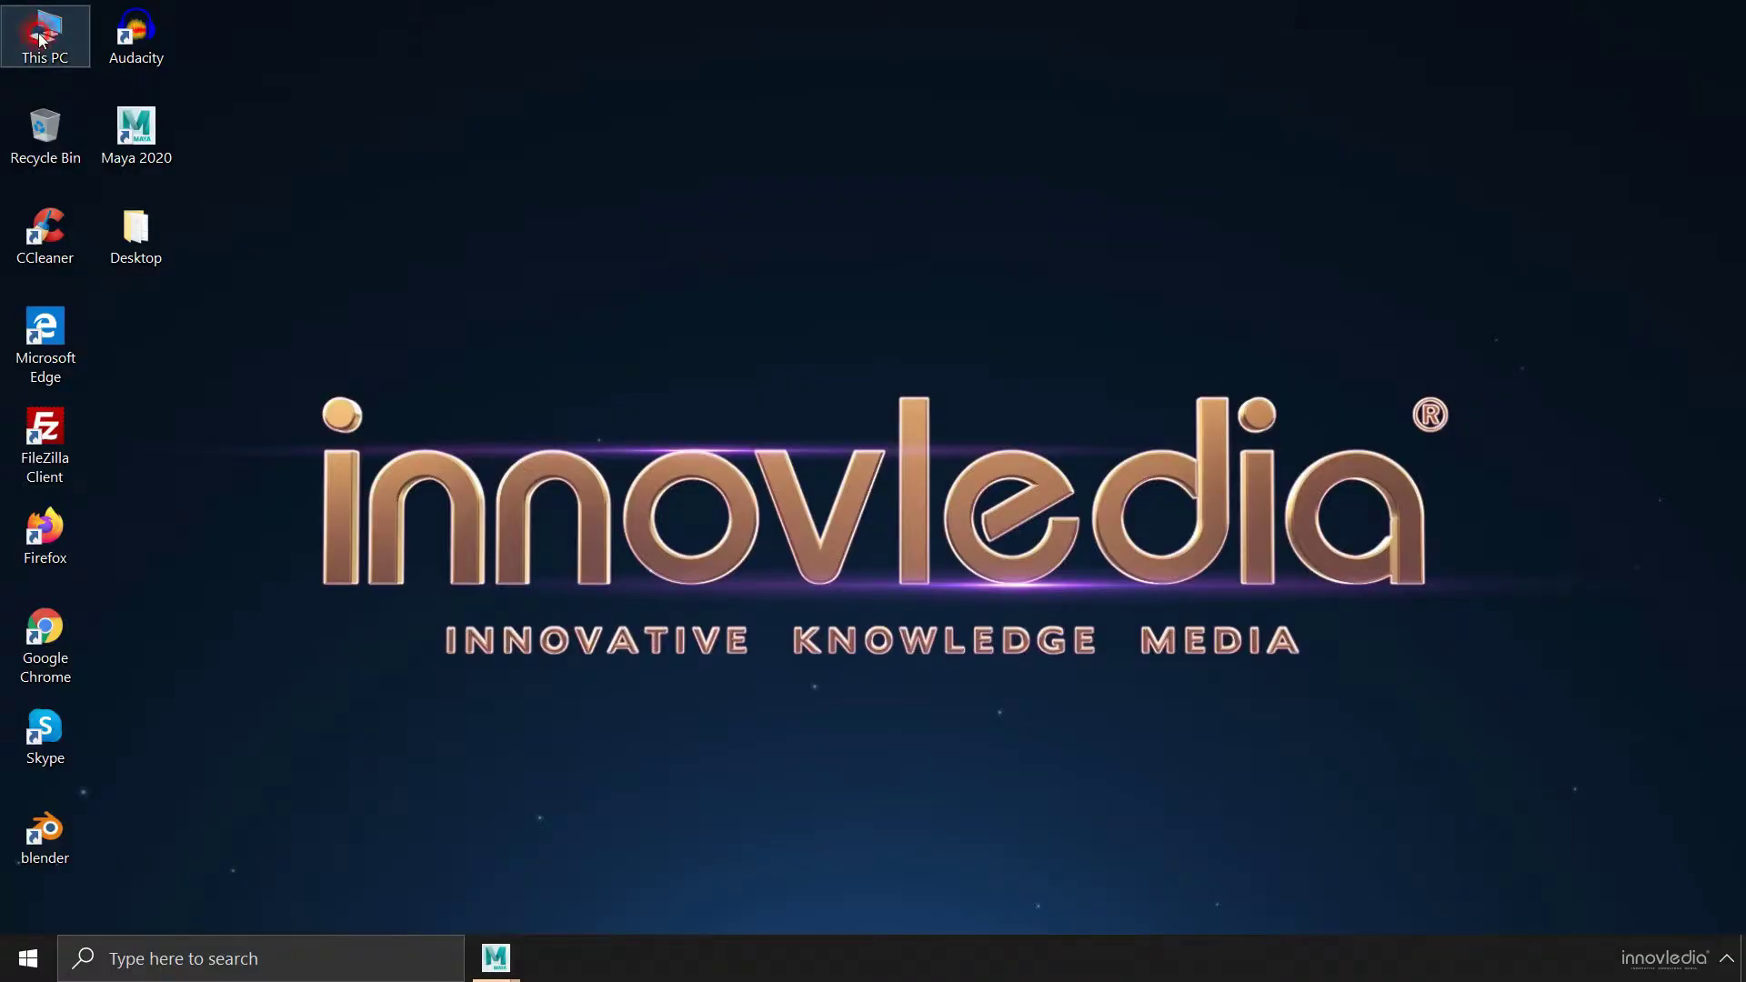
Browse This PC > Local Disk (C:) > Maya-Projects and open the MyProject folder.
{"action": "double_click", "coordinate": [41, 38]}
{"action": "double_click", "coordinate": [357, 344]}
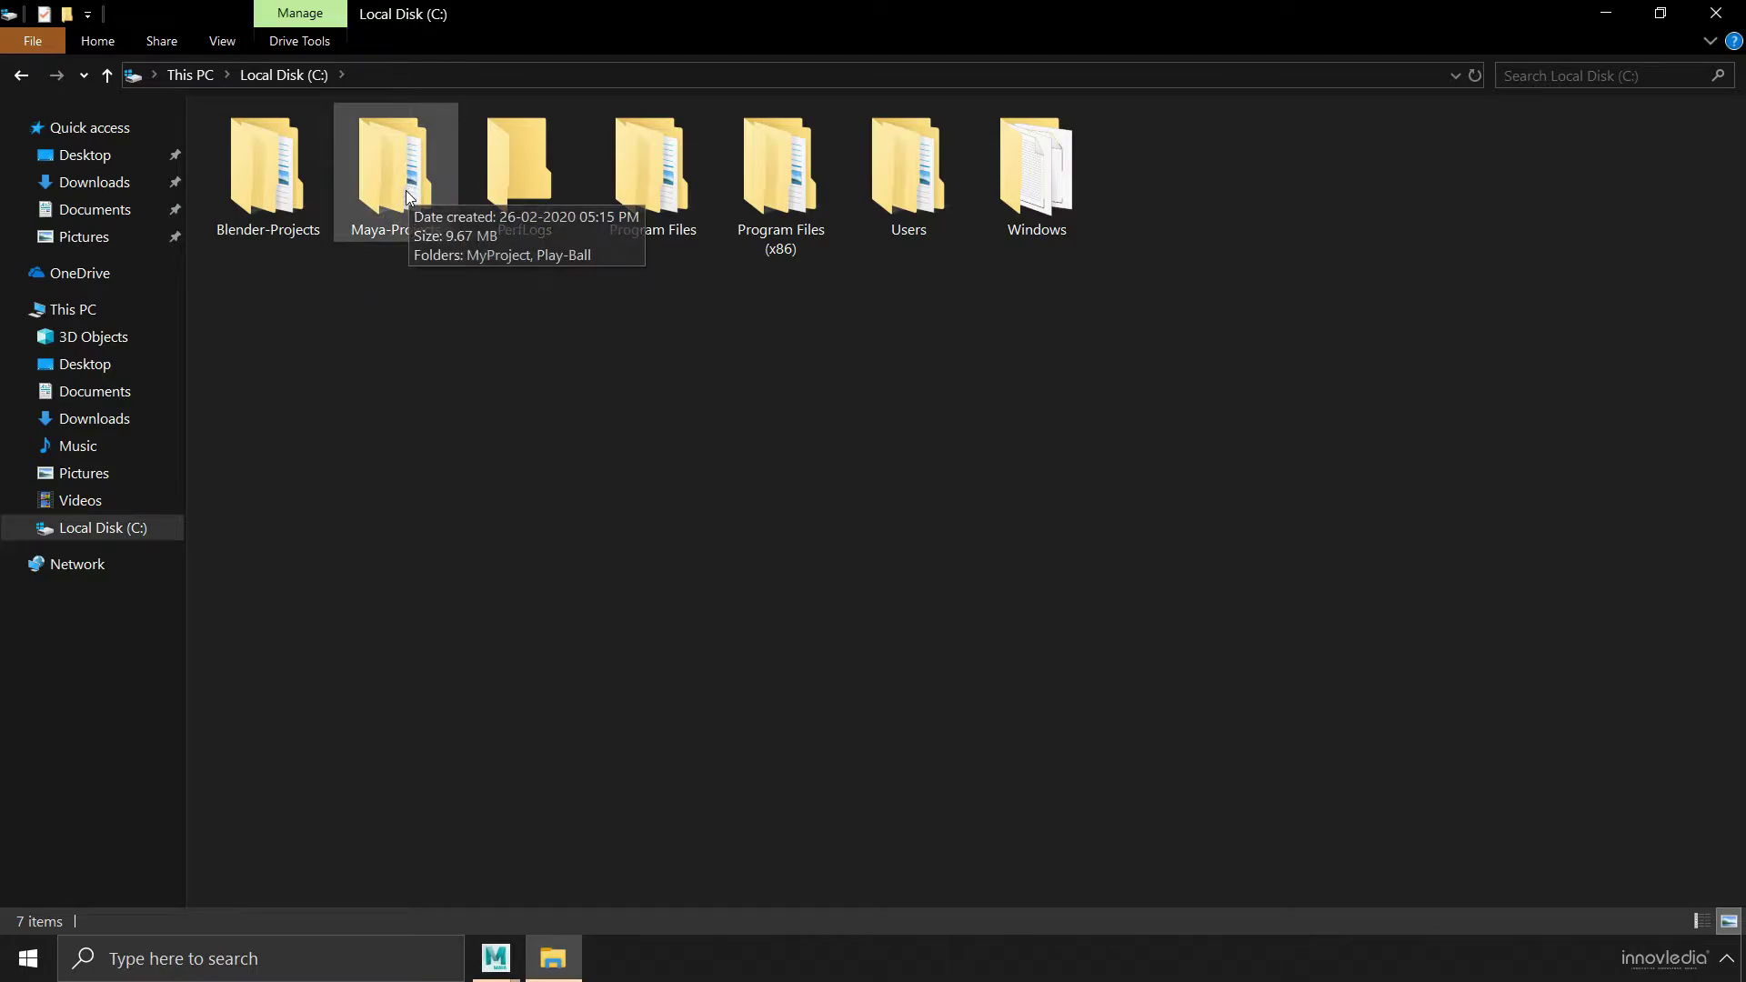
{"action": "double_click", "coordinate": [440, 173]}
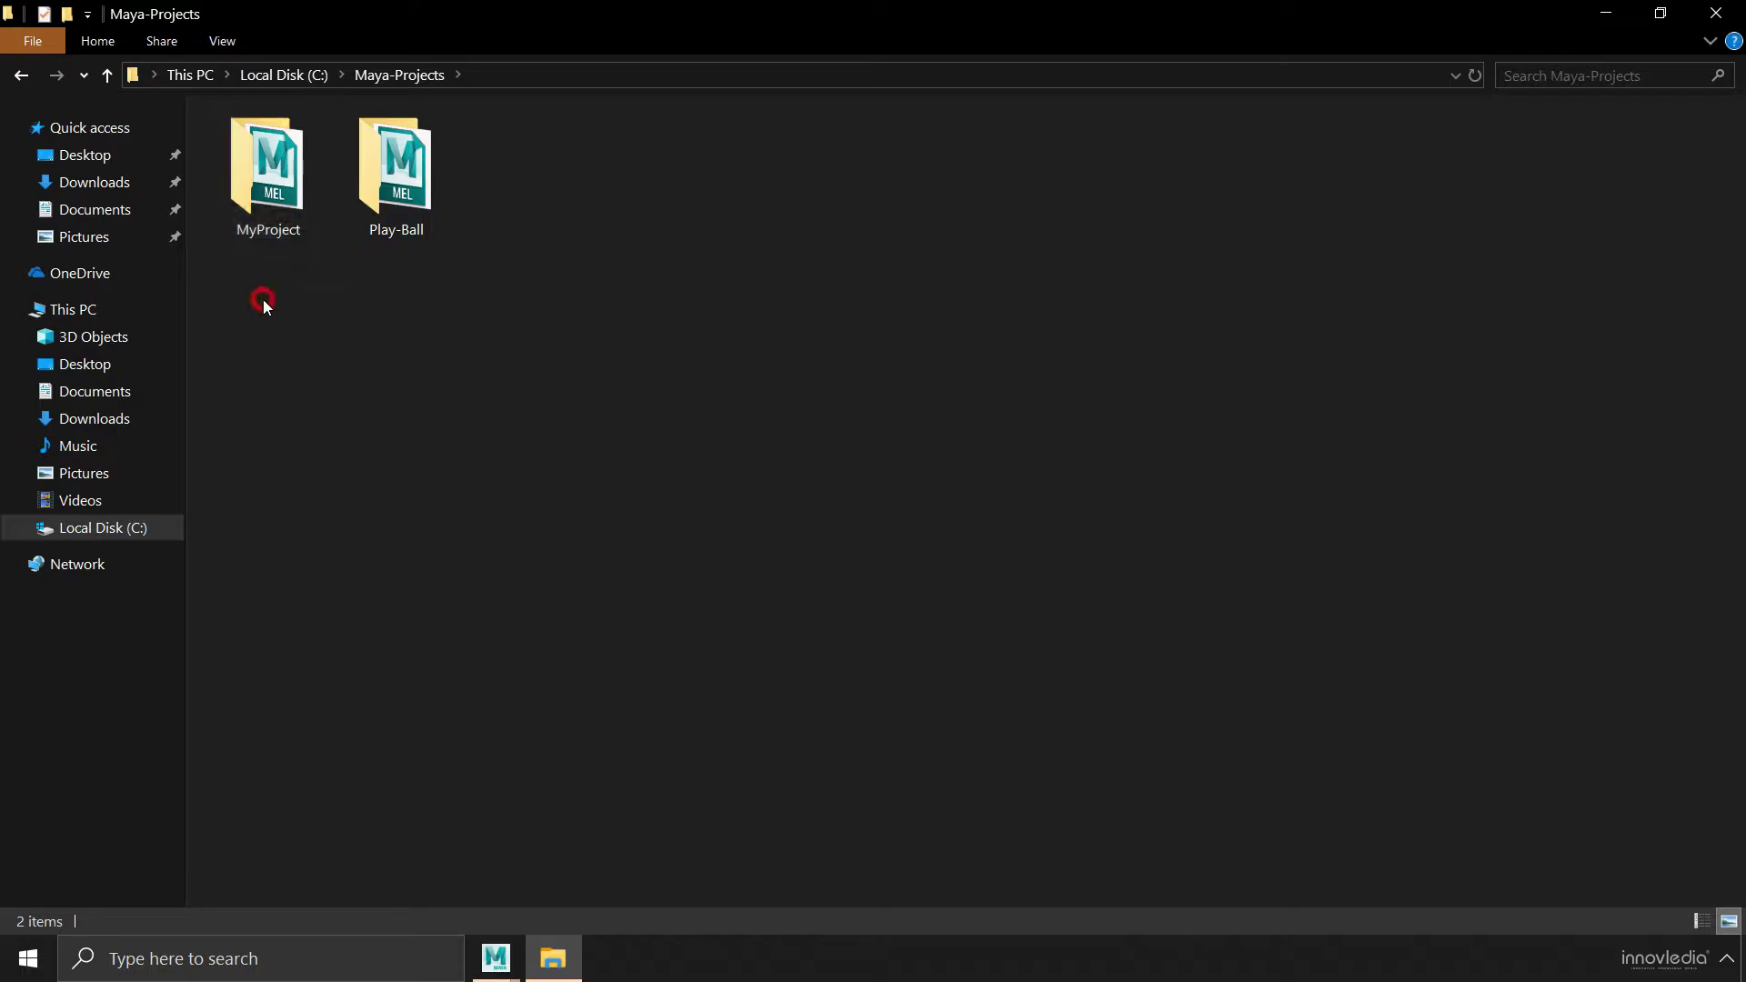
{"action": "left_click", "coordinate": [287, 163]}
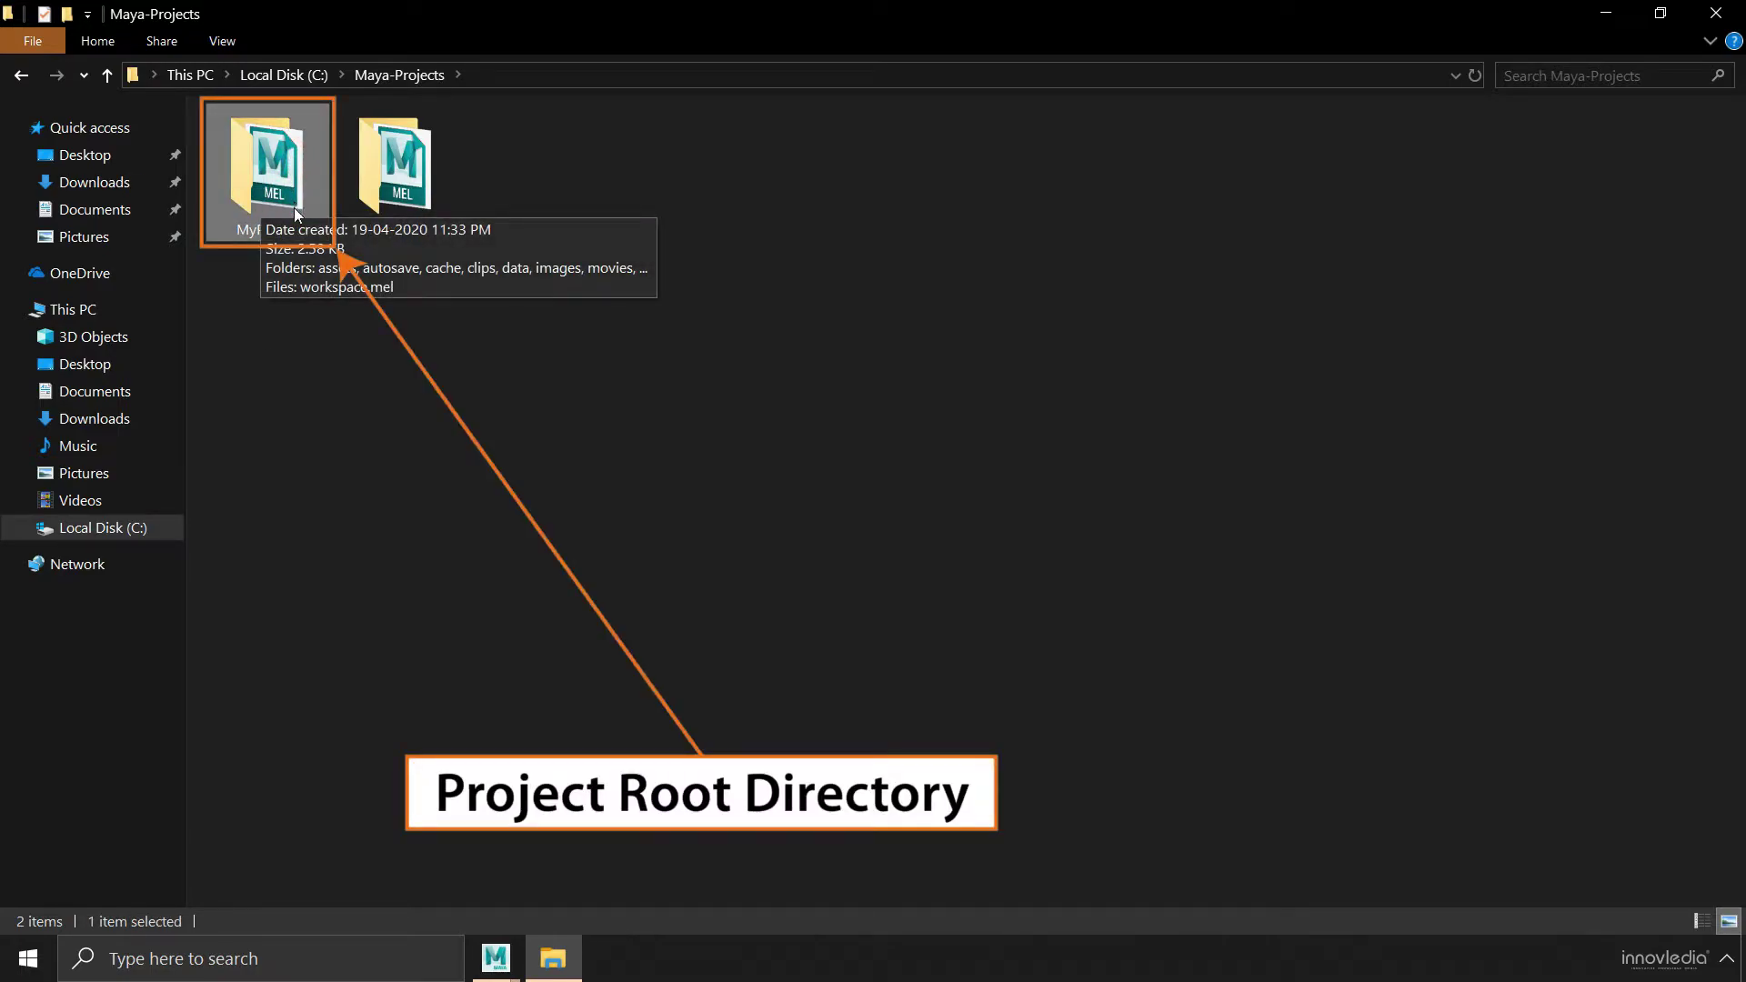
{"action": "left_click", "coordinate": [276, 249]}
{"action": "left_click", "coordinate": [302, 183]}
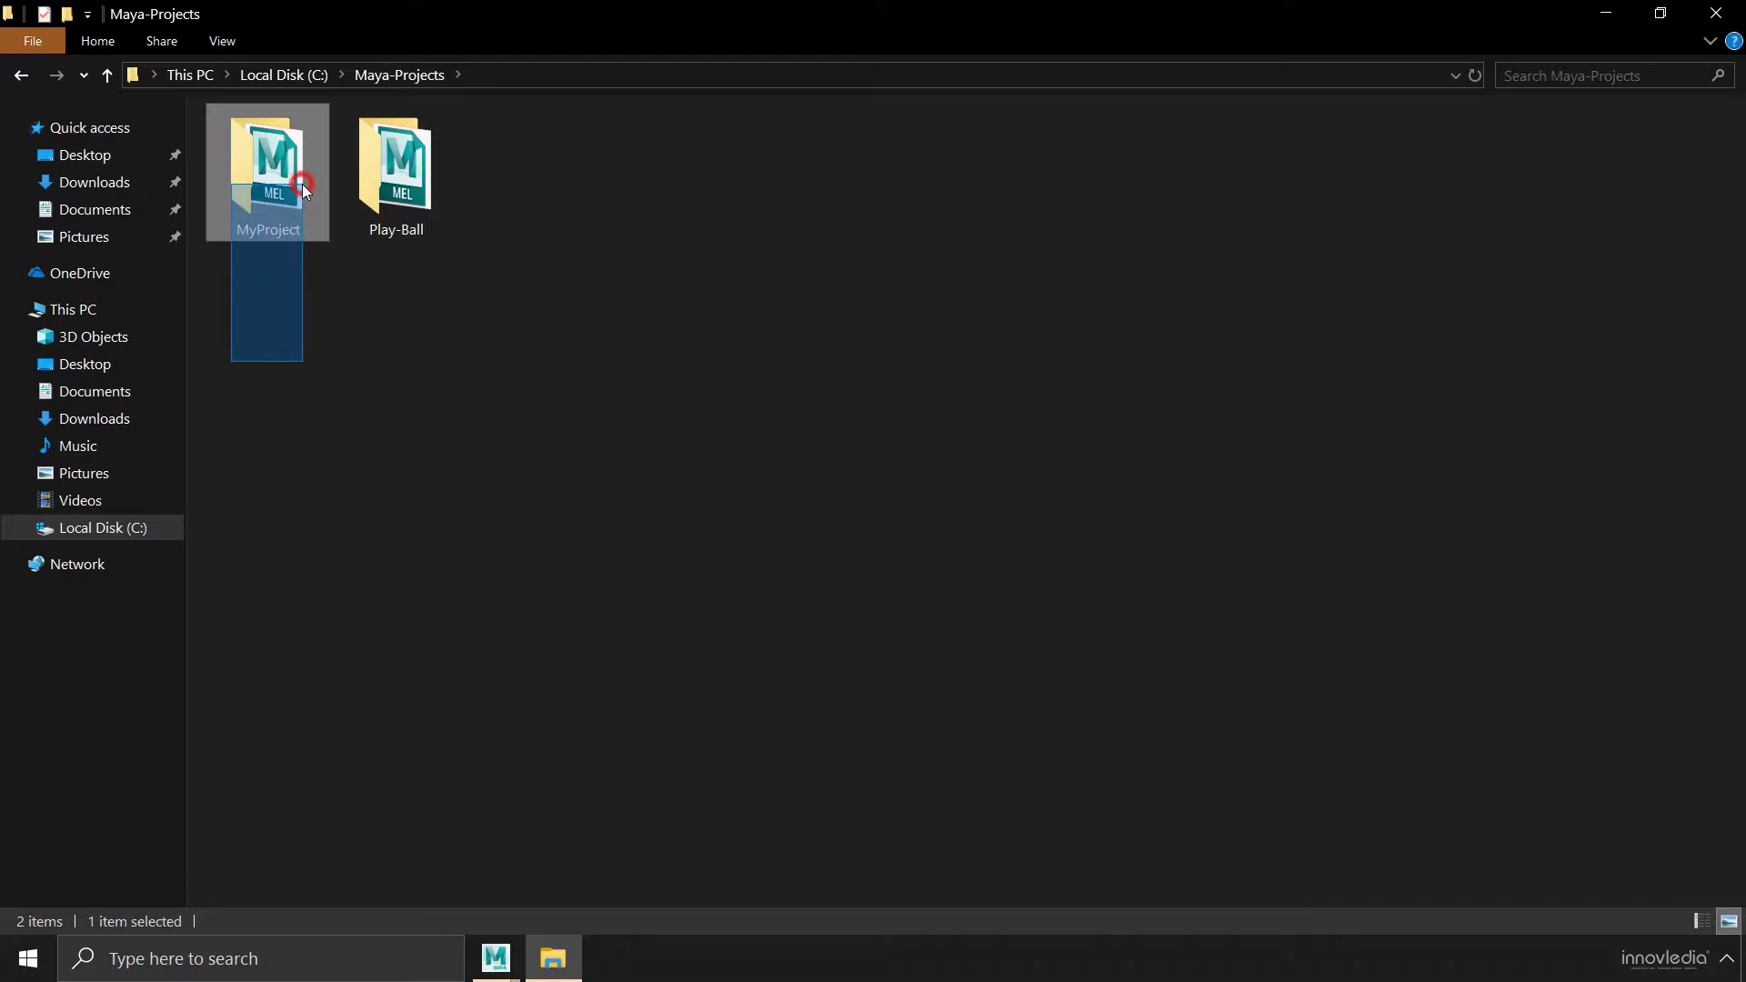
{"action": "double_click", "coordinate": [318, 193]}
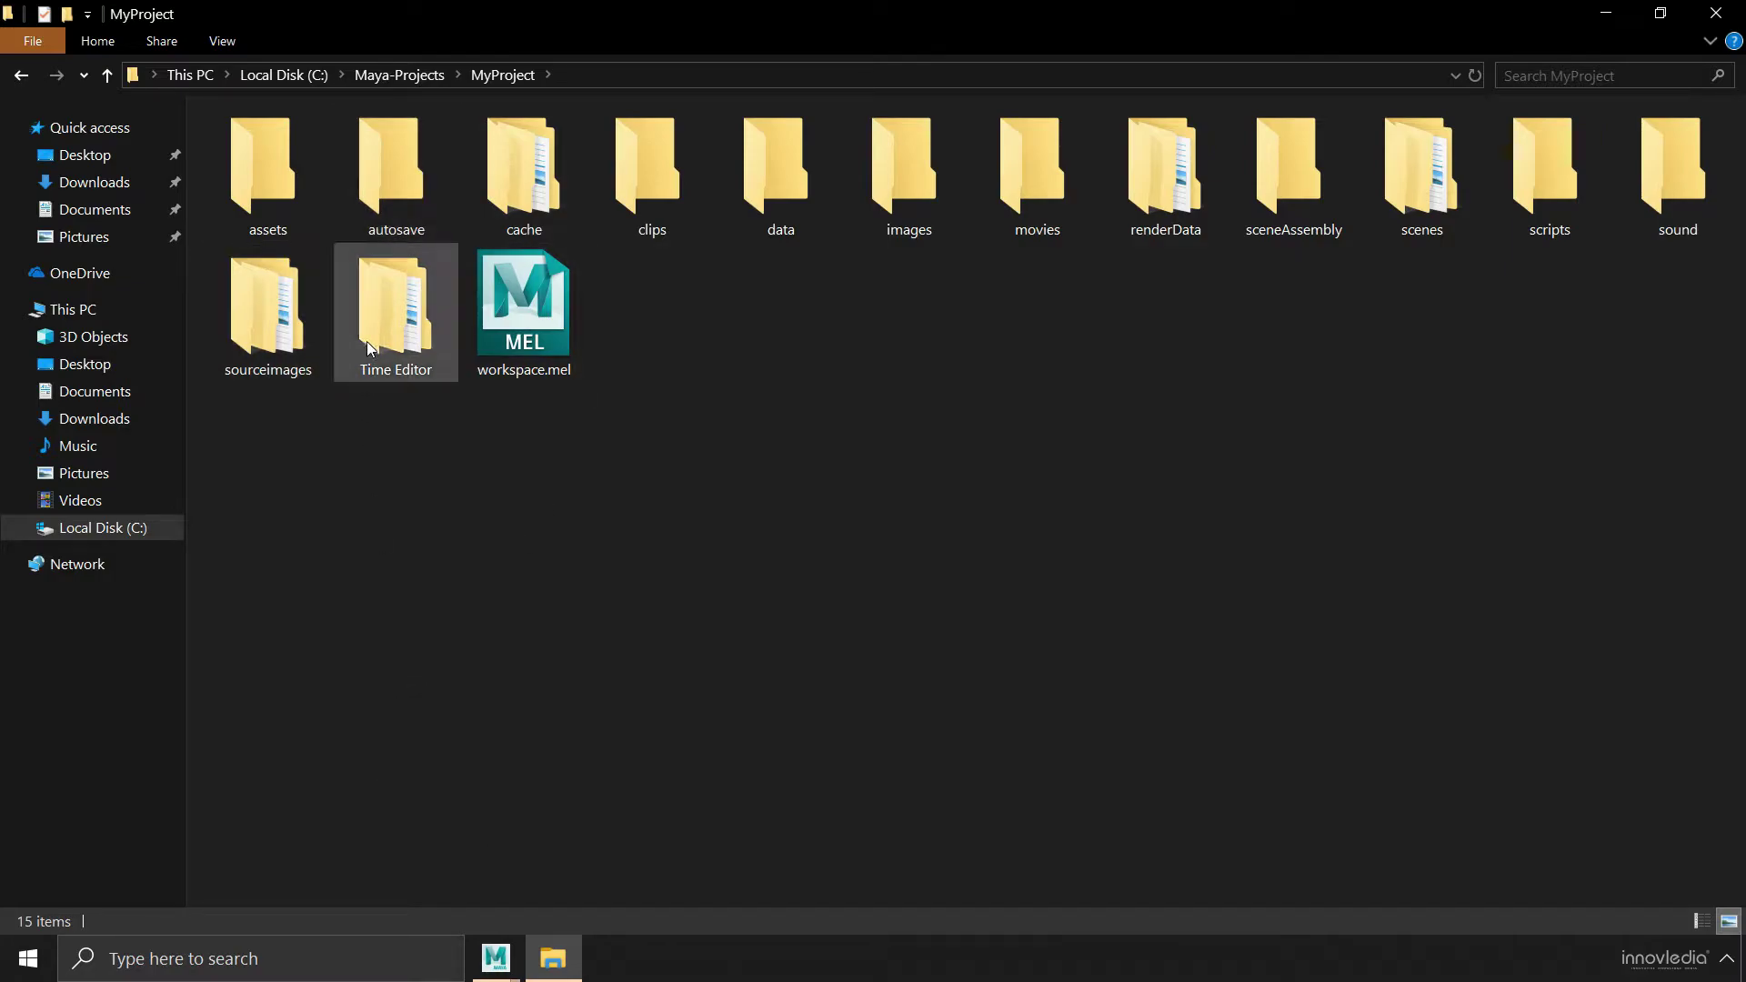
Select the MyProject subfolders from data to sound, then the workspace.mel file.
{"action": "left_click", "coordinate": [266, 181]}
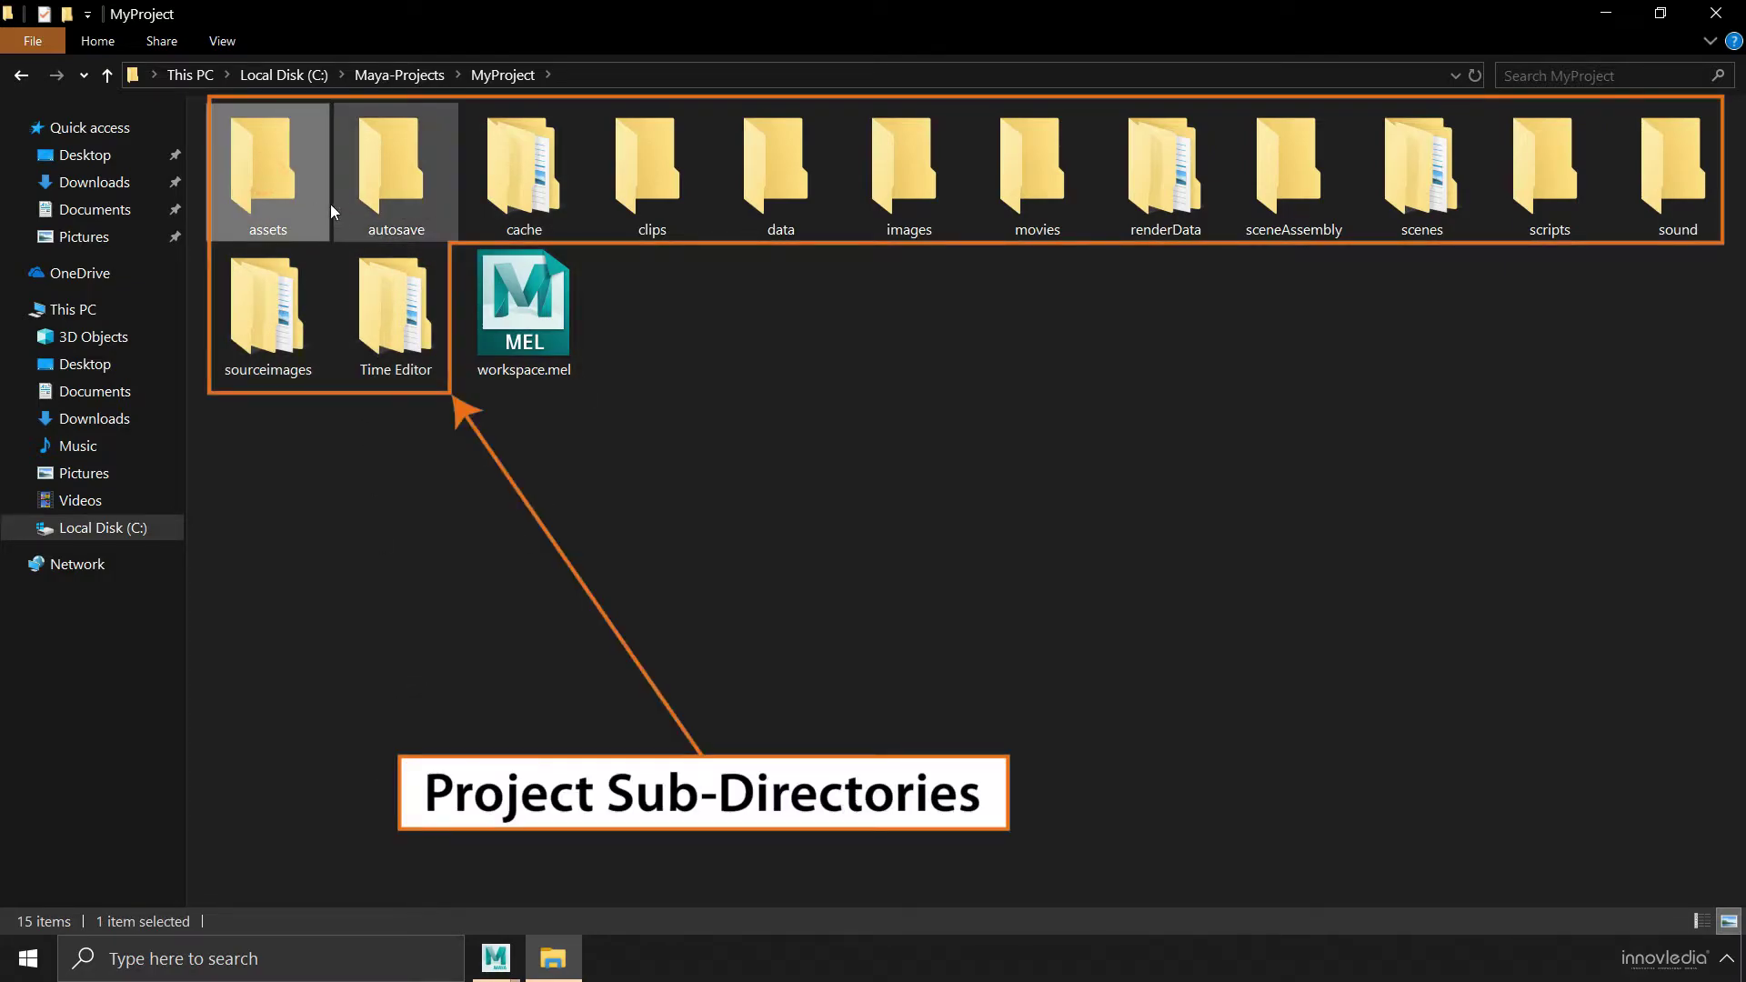
{"action": "left_click_drag", "start_coordinate": [1714, 285], "coordinate": [646, 196]}
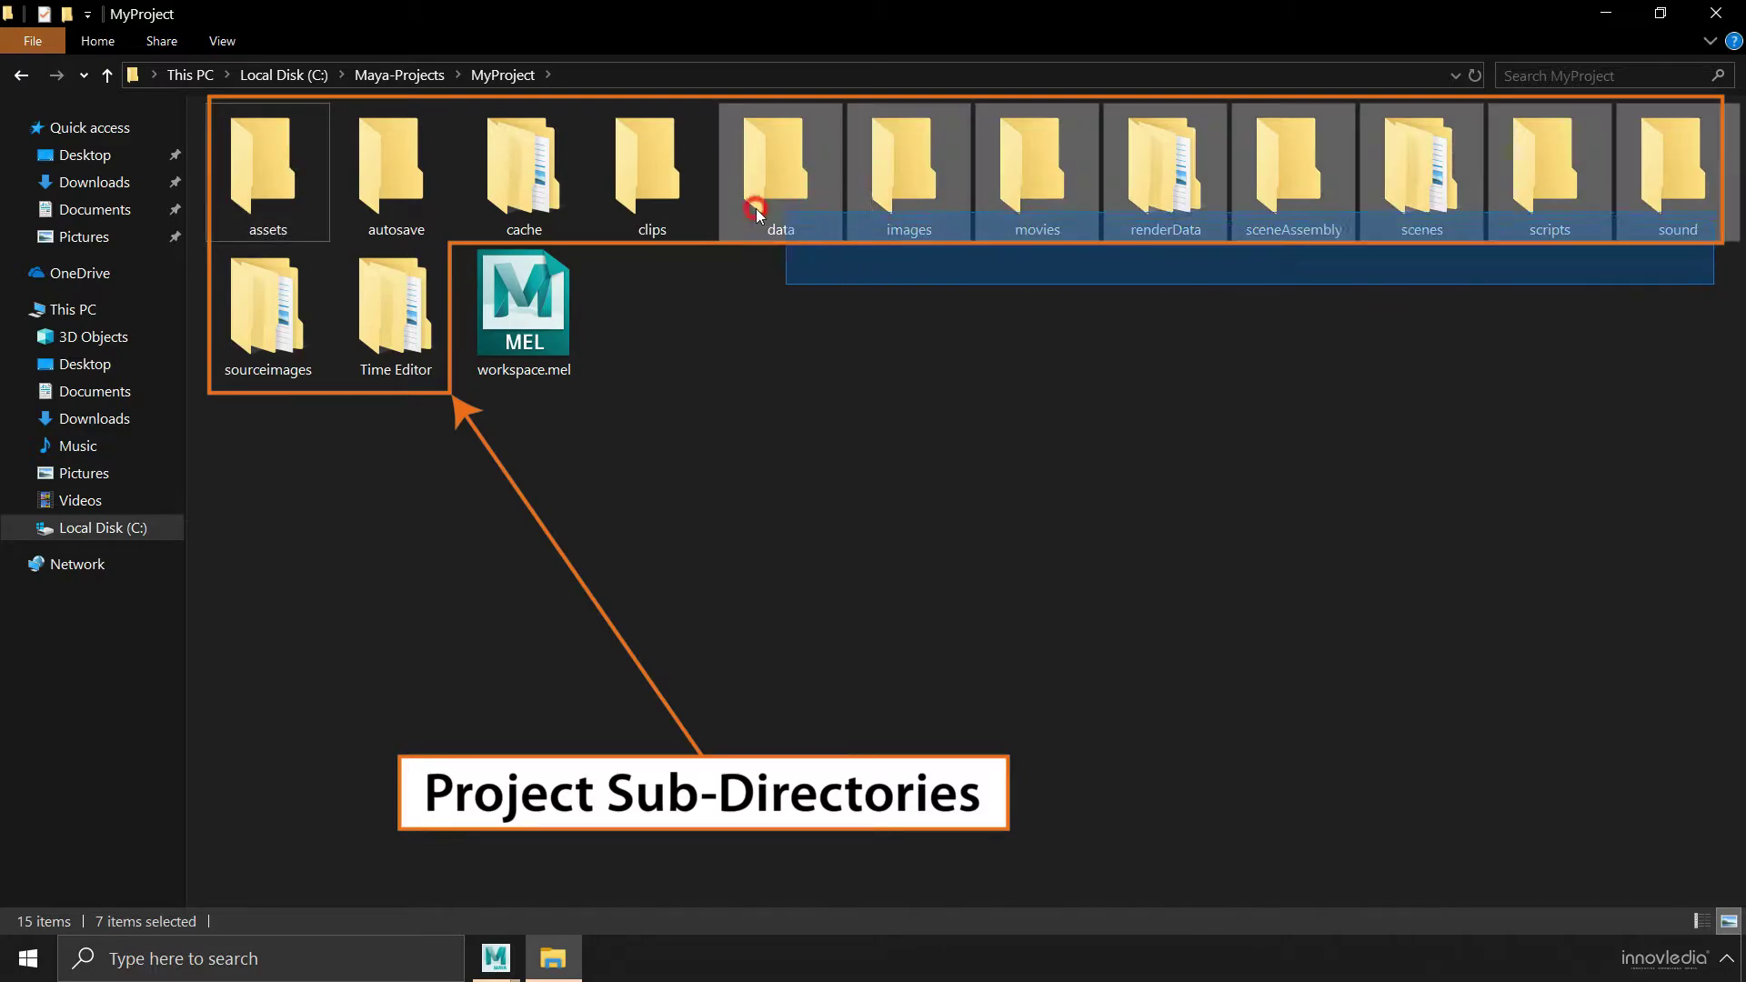
{"action": "left_click", "coordinate": [687, 362]}
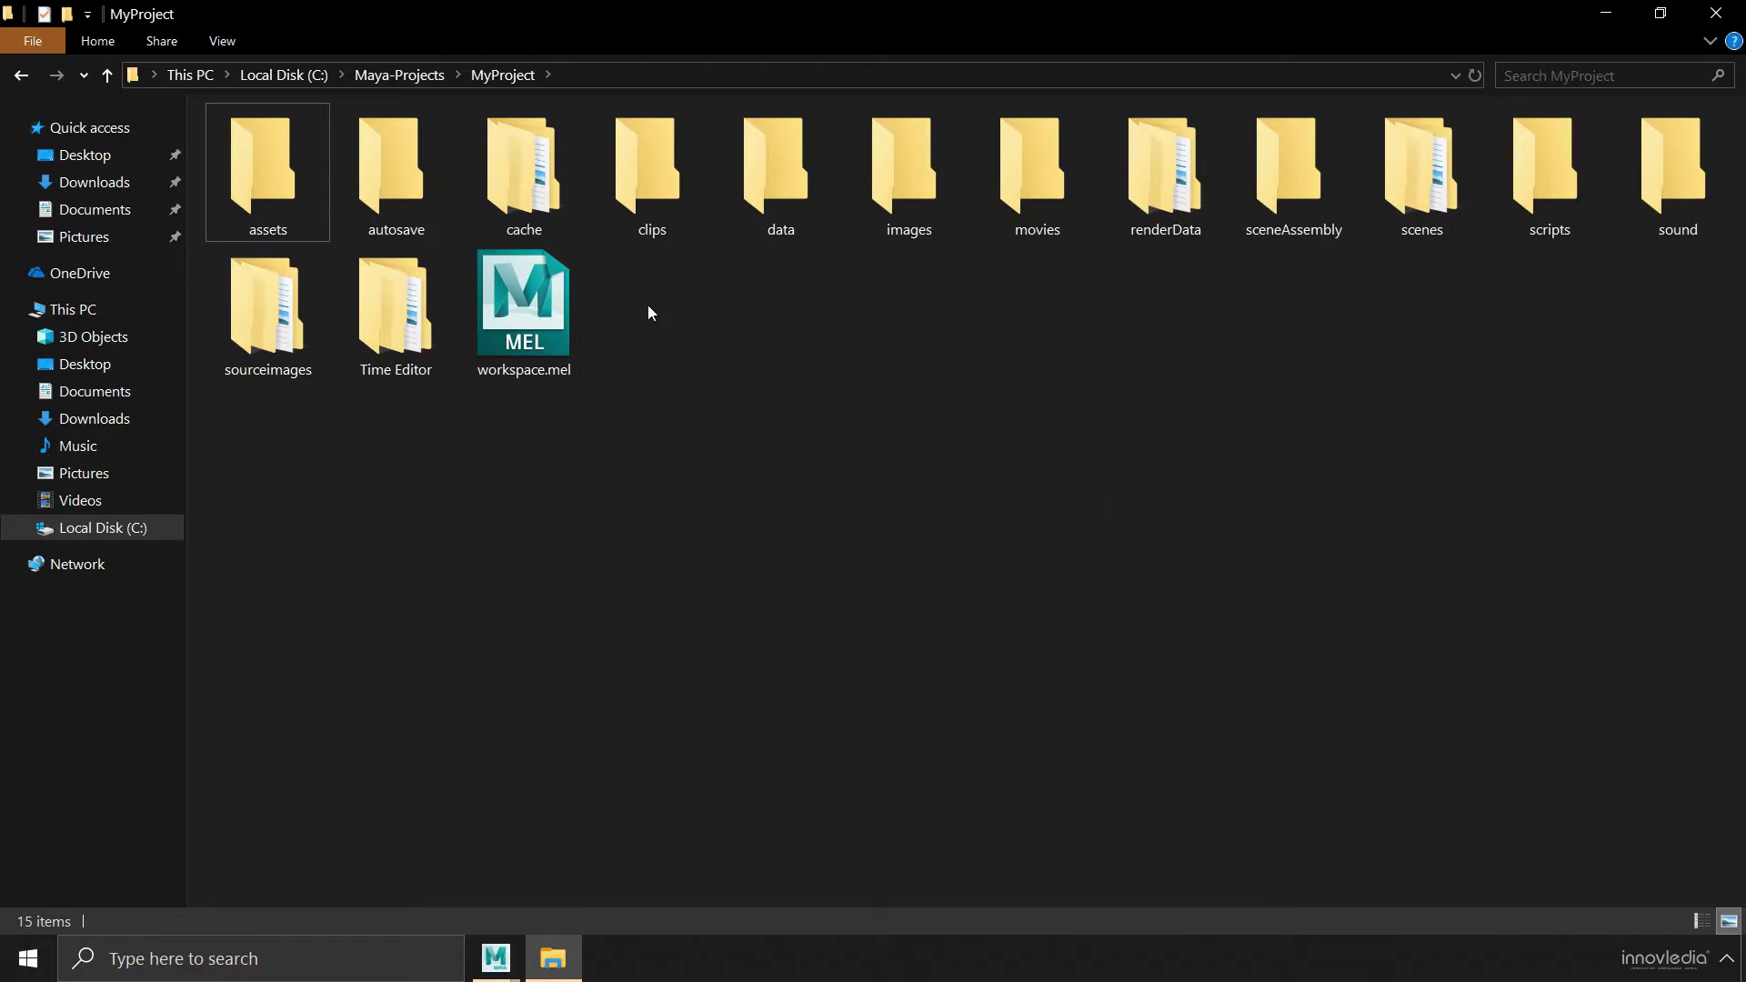
{"action": "mouse_move", "coordinate": [648, 302]}
{"action": "left_mouse_down"}
{"action": "mouse_move", "coordinate": [520, 509]}
{"action": "mouse_move", "coordinate": [693, 297]}
{"action": "left_mouse_up"}
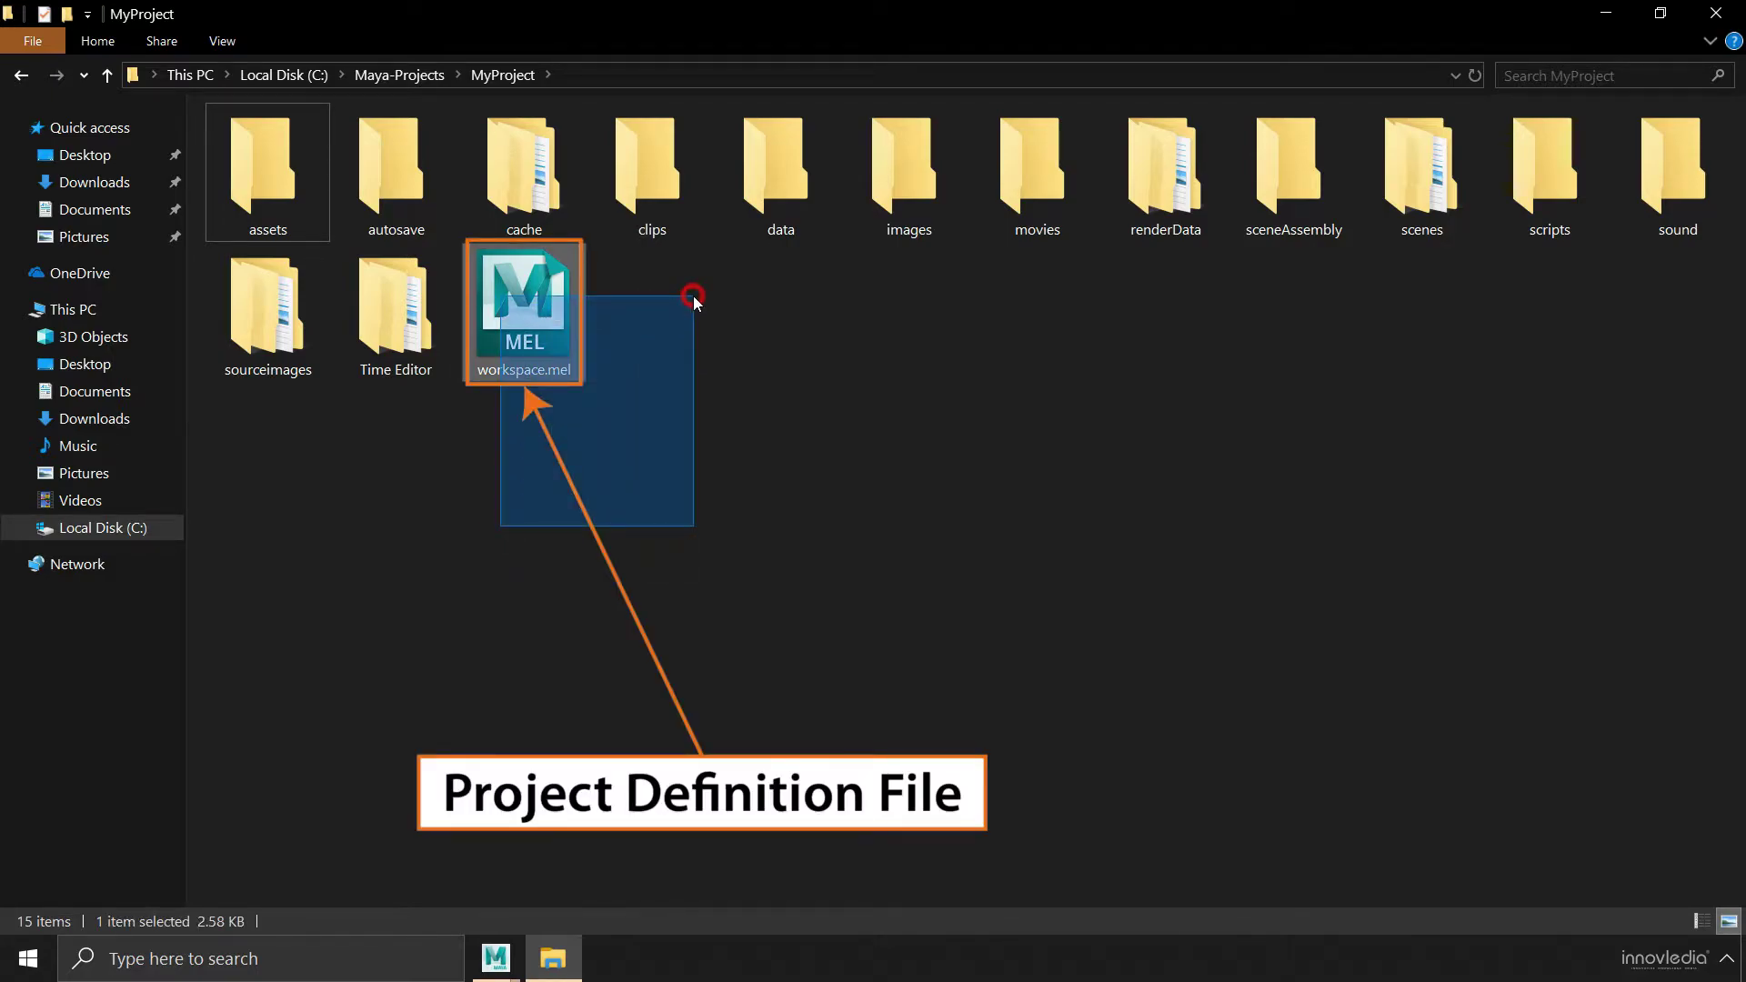
{"action": "left_click_drag", "start_coordinate": [504, 484], "coordinate": [635, 312]}
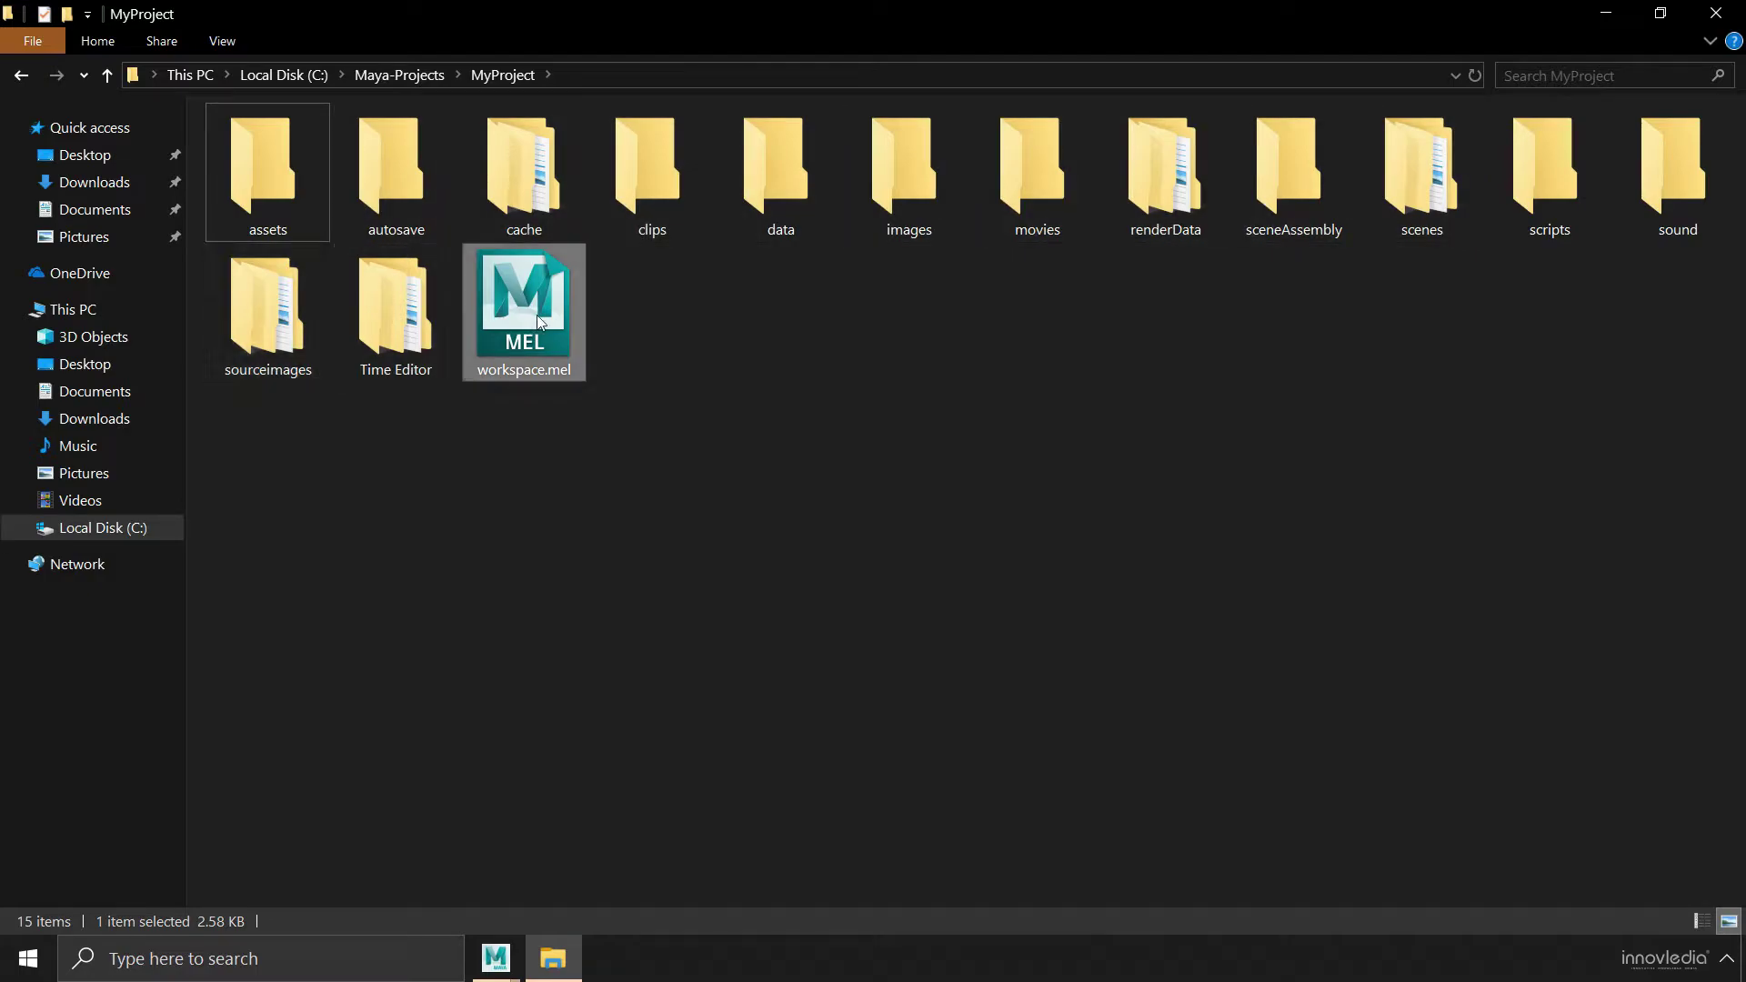
{"action": "left_click_drag", "start_coordinate": [530, 519], "coordinate": [734, 316]}
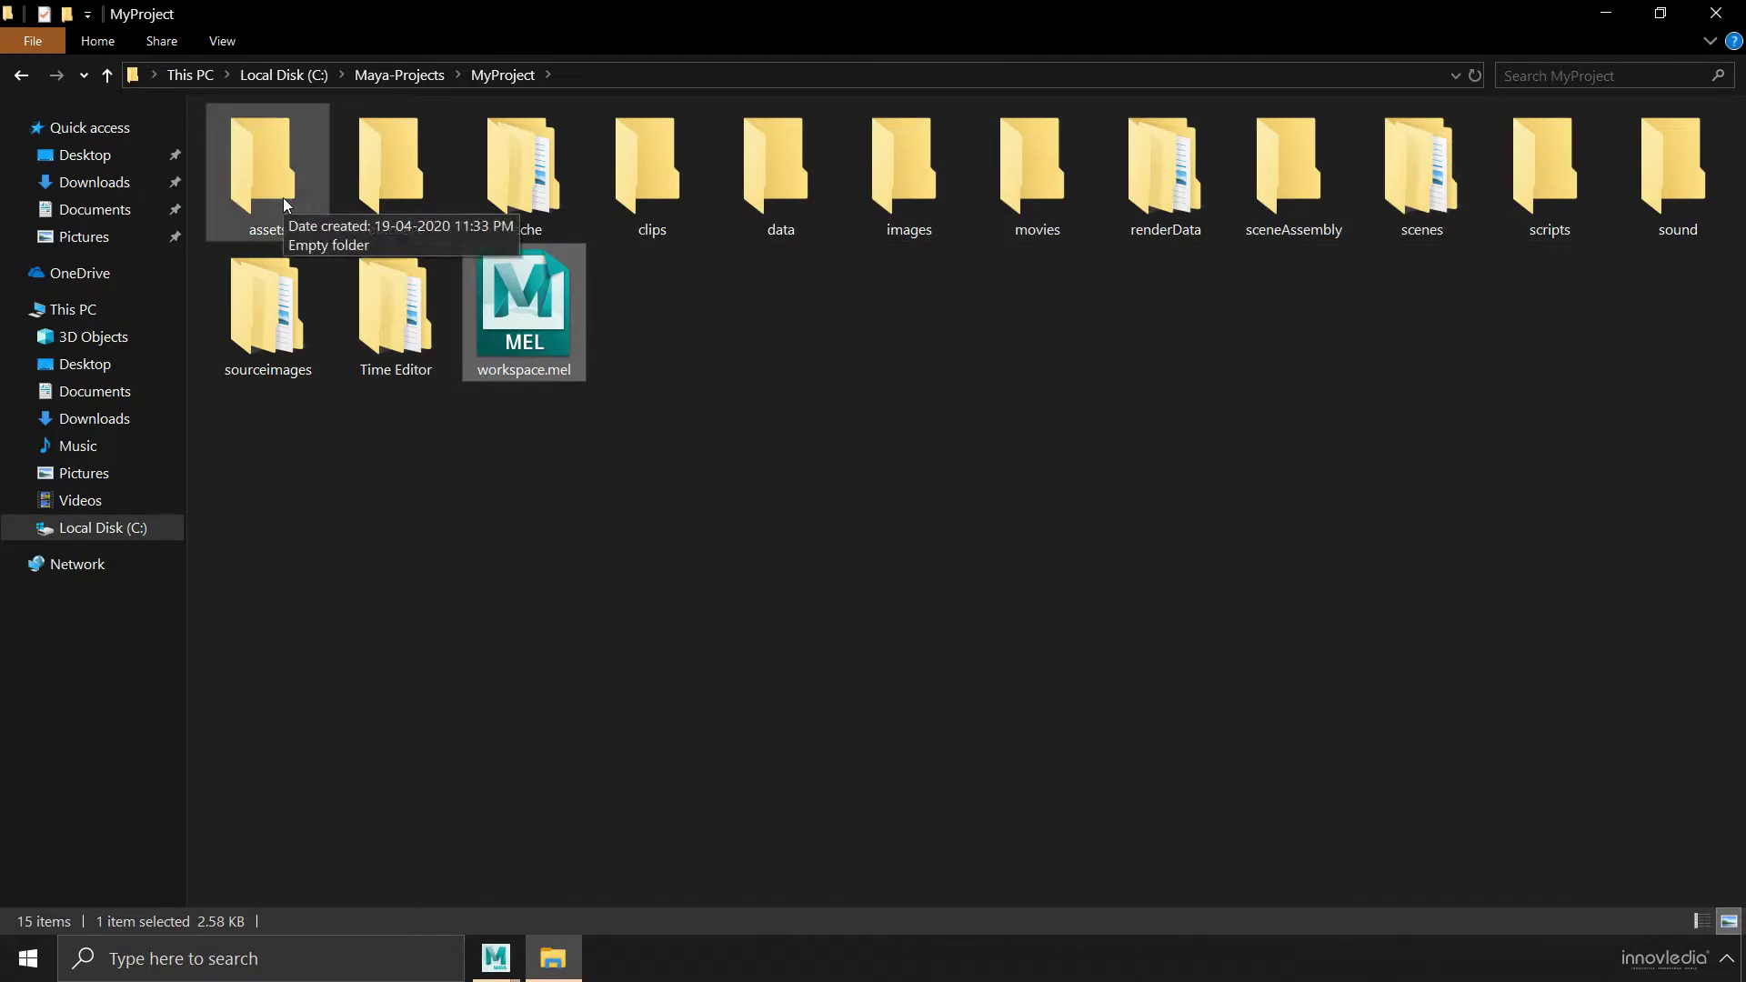
{"action": "left_click_drag", "start_coordinate": [513, 489], "coordinate": [720, 340]}
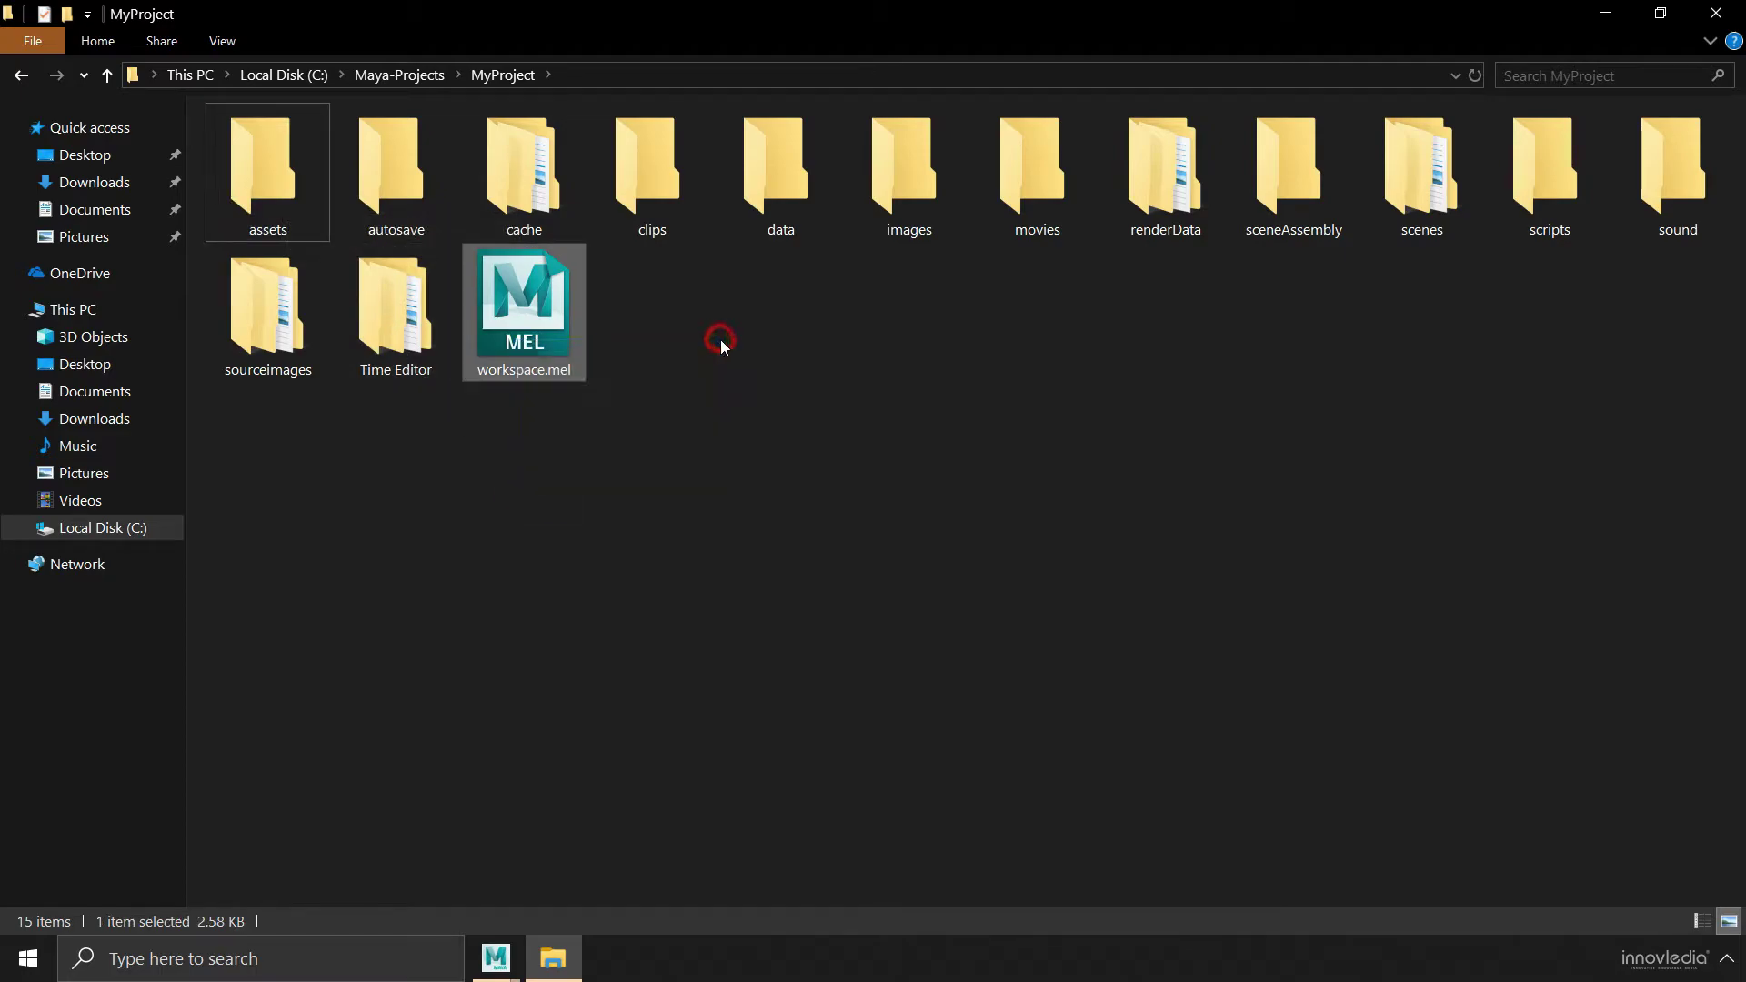
{"action": "left_click", "coordinate": [721, 451]}
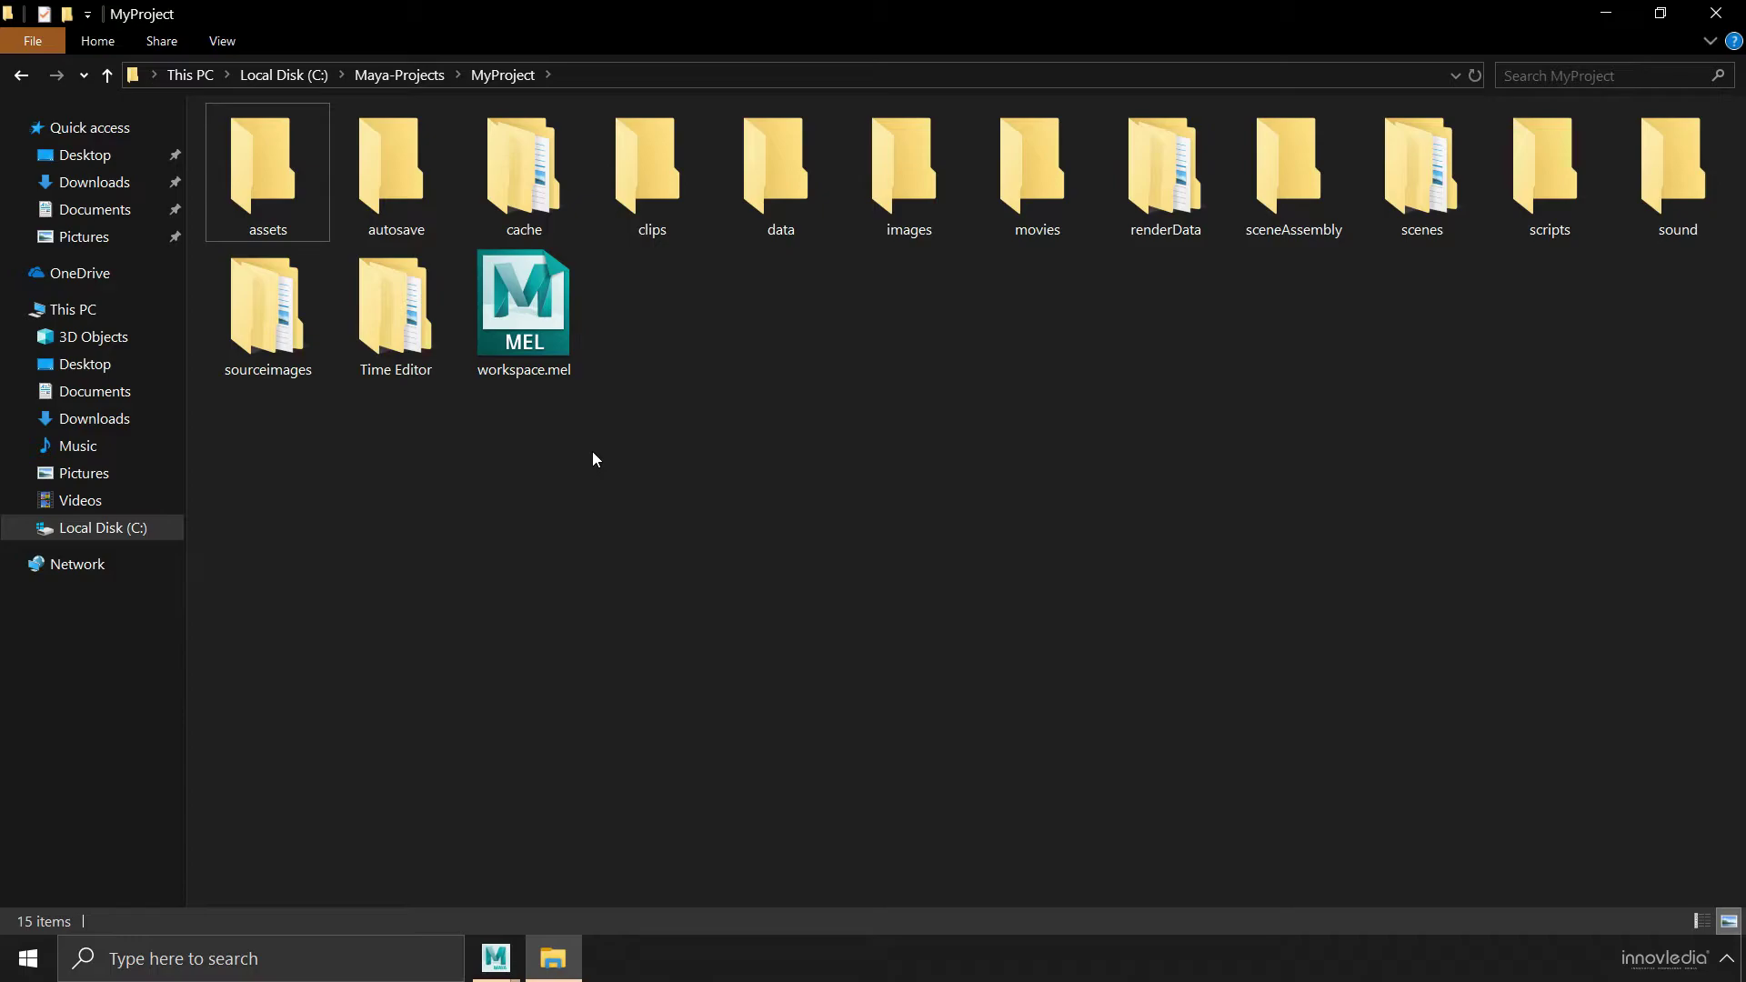
Highlight workspace.mel and the images, renderData and scenes folder groups, then return to Maya.
{"action": "left_click_drag", "start_coordinate": [546, 458], "coordinate": [647, 298]}
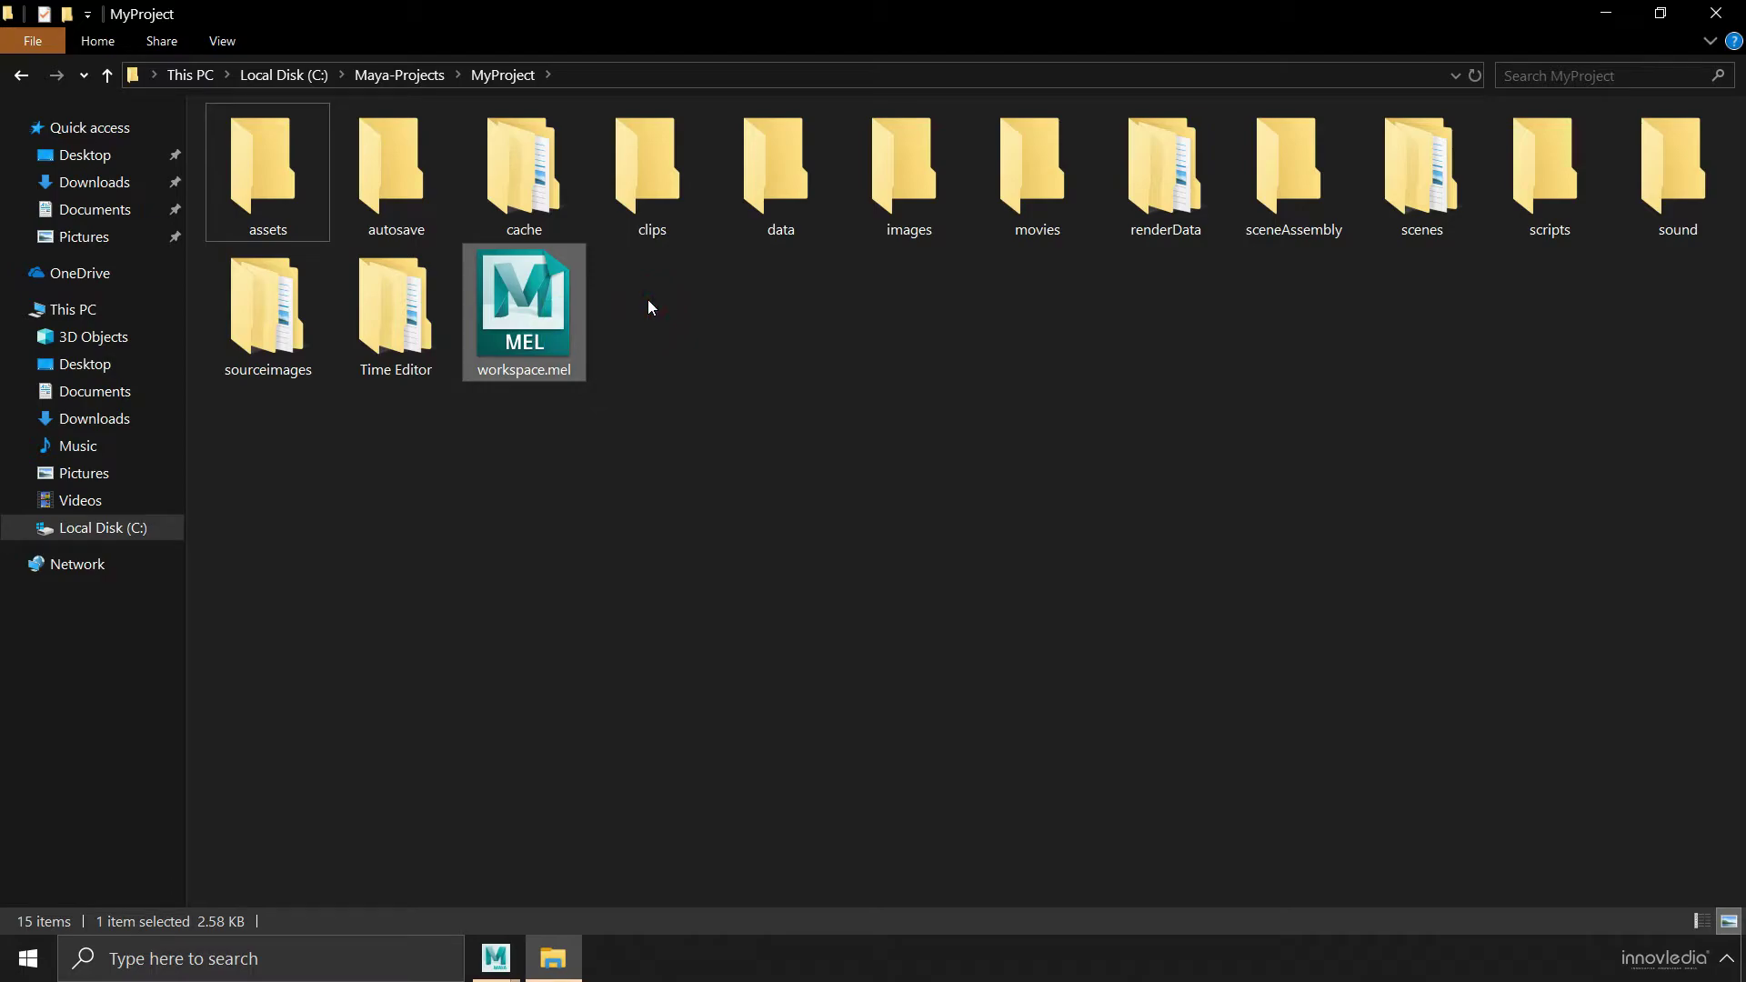
{"action": "left_click_drag", "start_coordinate": [532, 495], "coordinate": [647, 322]}
{"action": "left_click_drag", "start_coordinate": [931, 363], "coordinate": [1182, 214]}
{"action": "left_click_drag", "start_coordinate": [1260, 415], "coordinate": [1604, 215]}
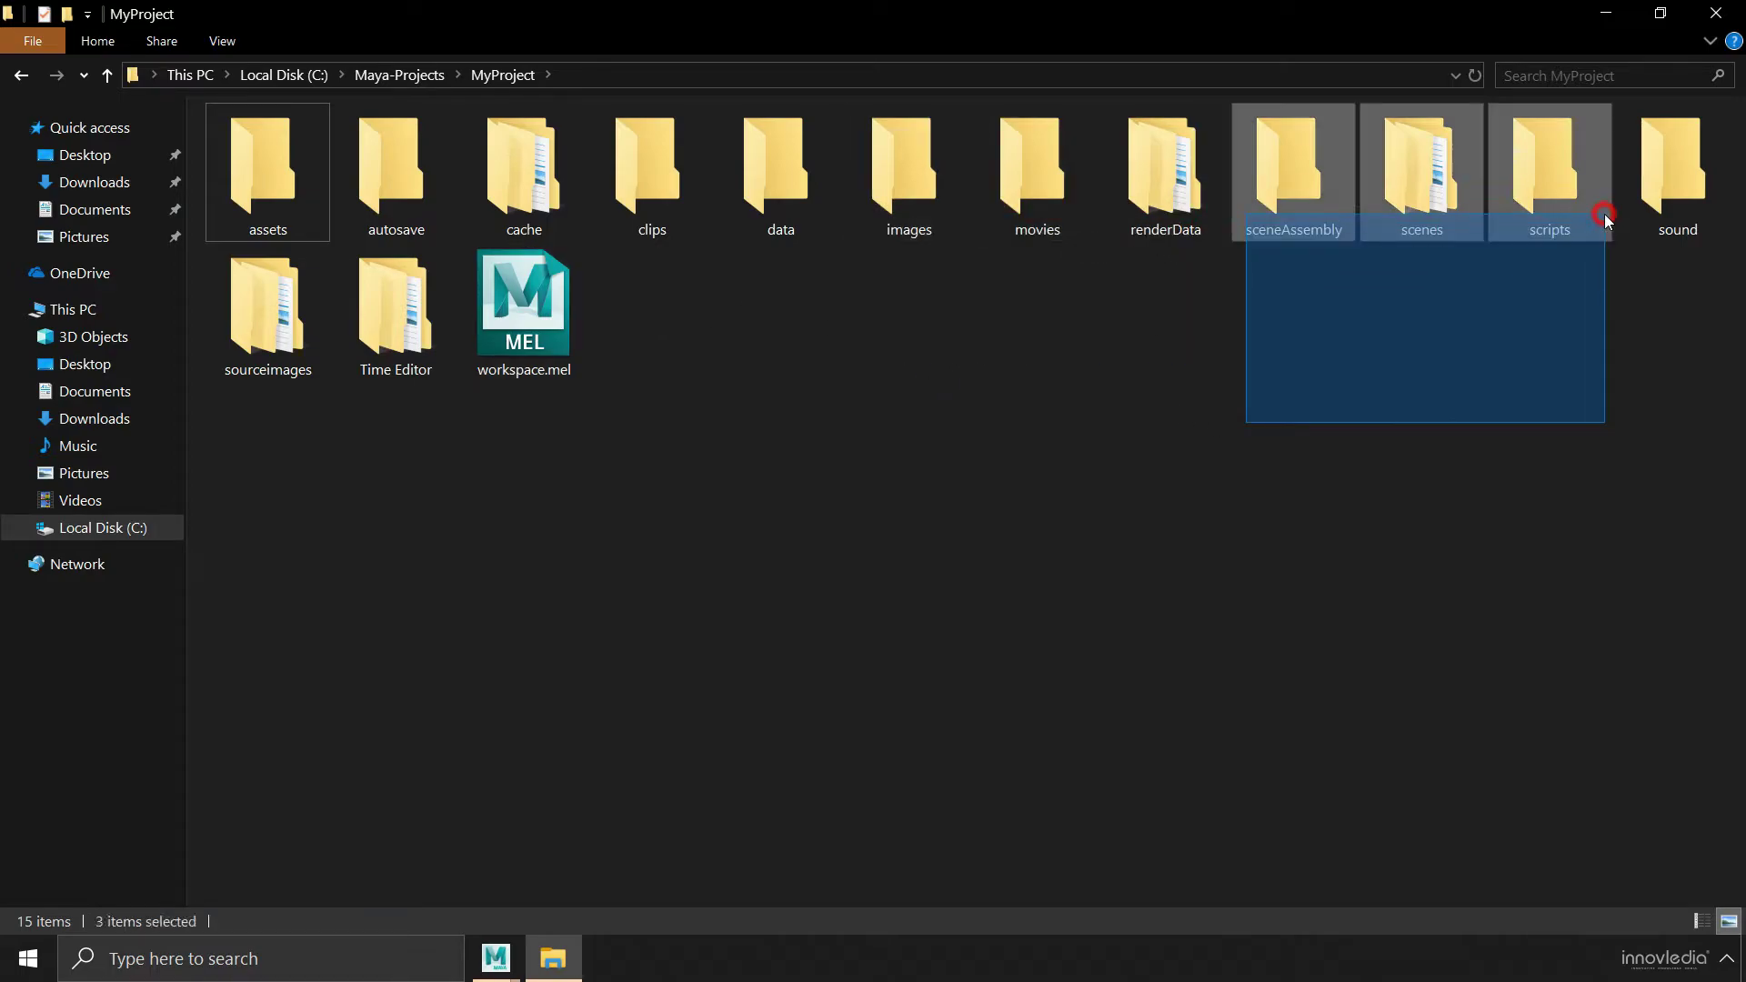
{"action": "left_click", "coordinate": [1029, 422]}
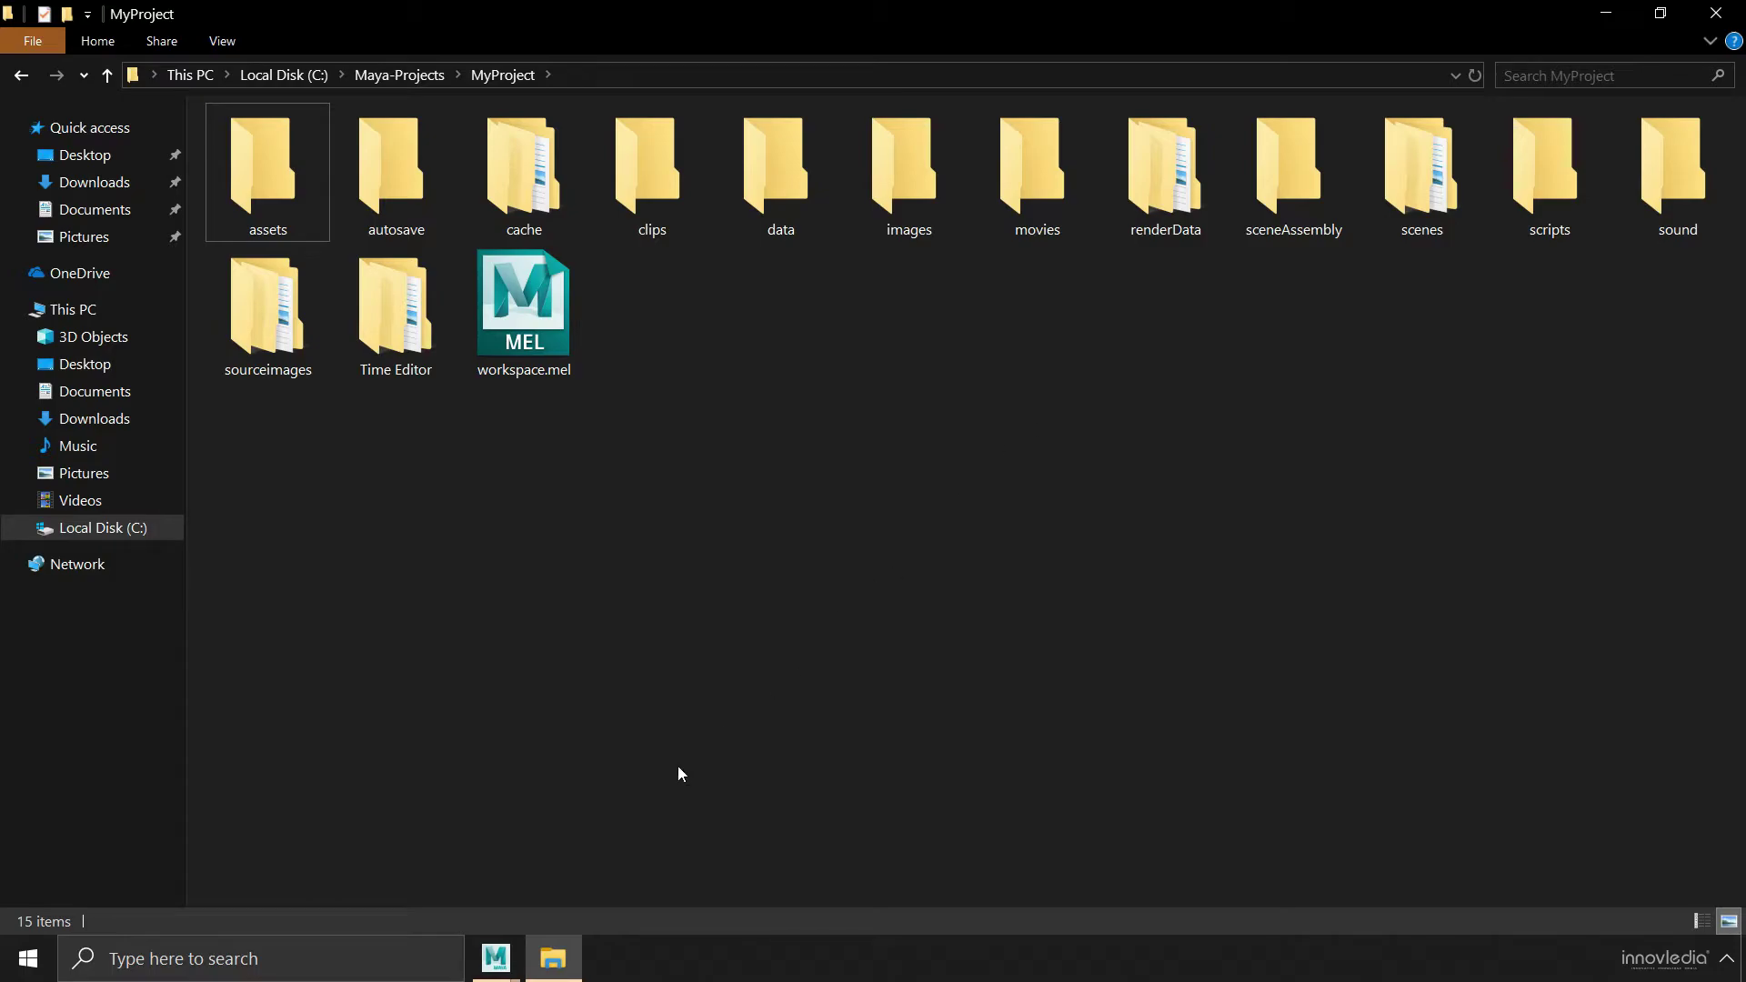
{"action": "left_click", "coordinate": [650, 887]}
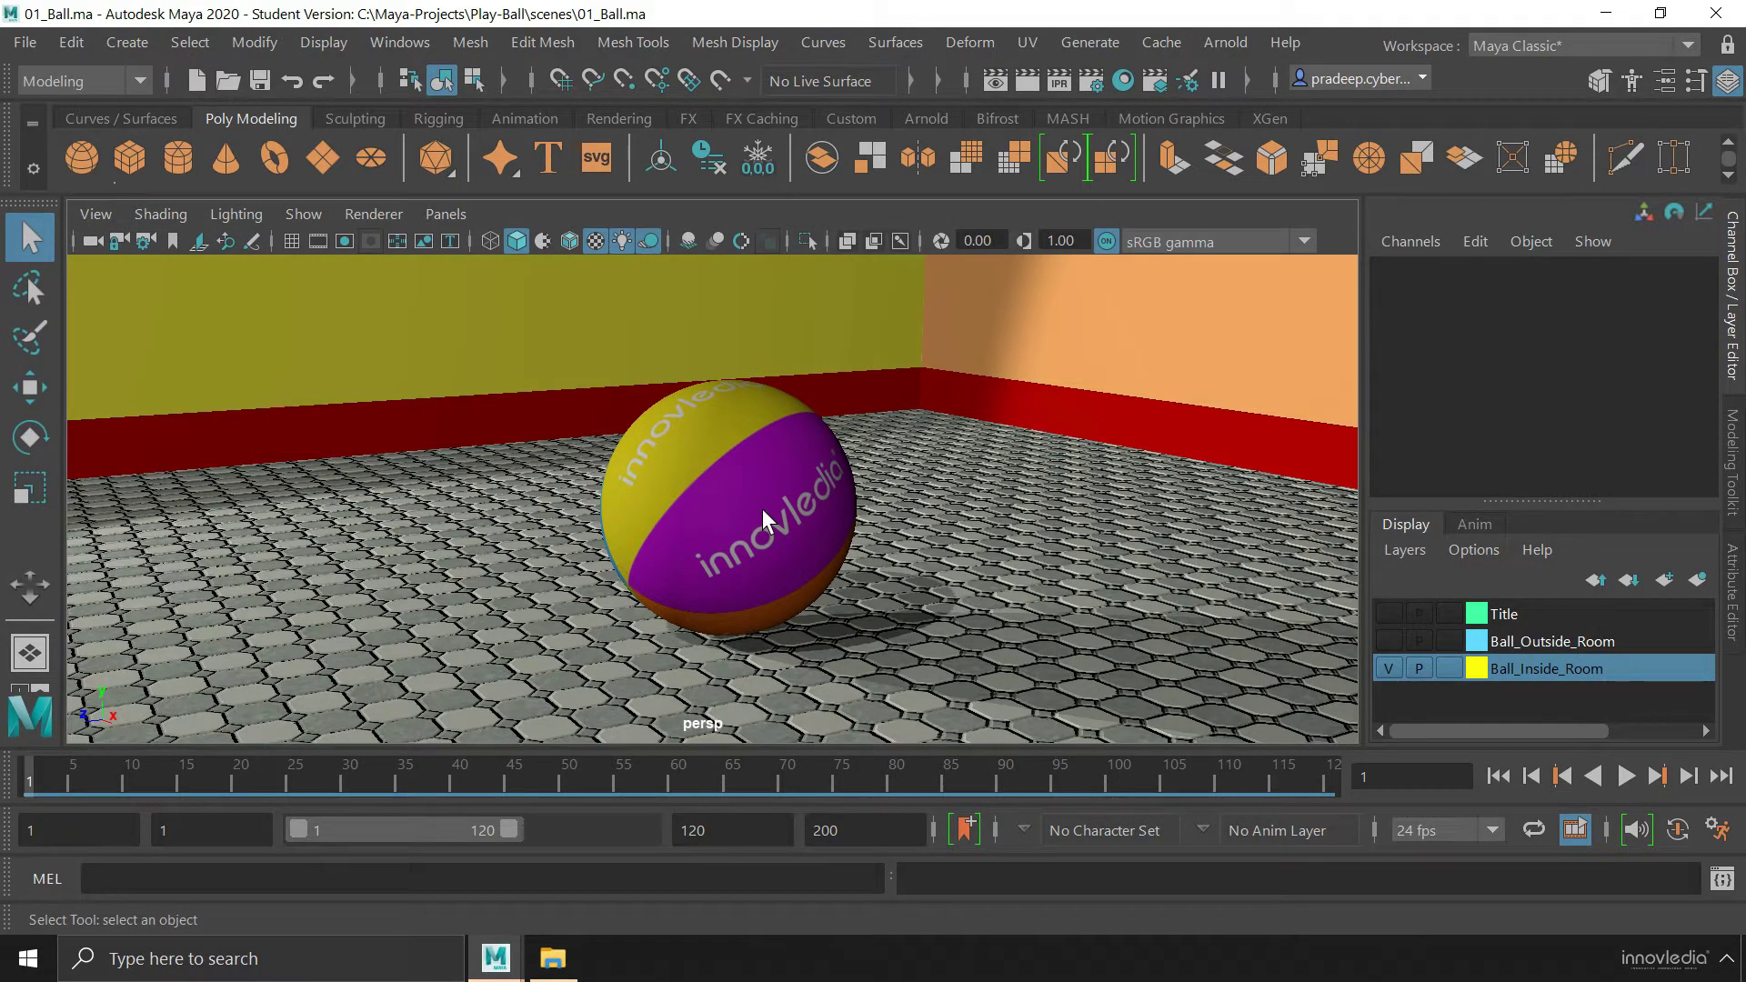
Switch from the Maya ball scene back to the MyProject folder, leaving sourceimages deselected.
{"action": "left_click", "coordinate": [553, 959]}
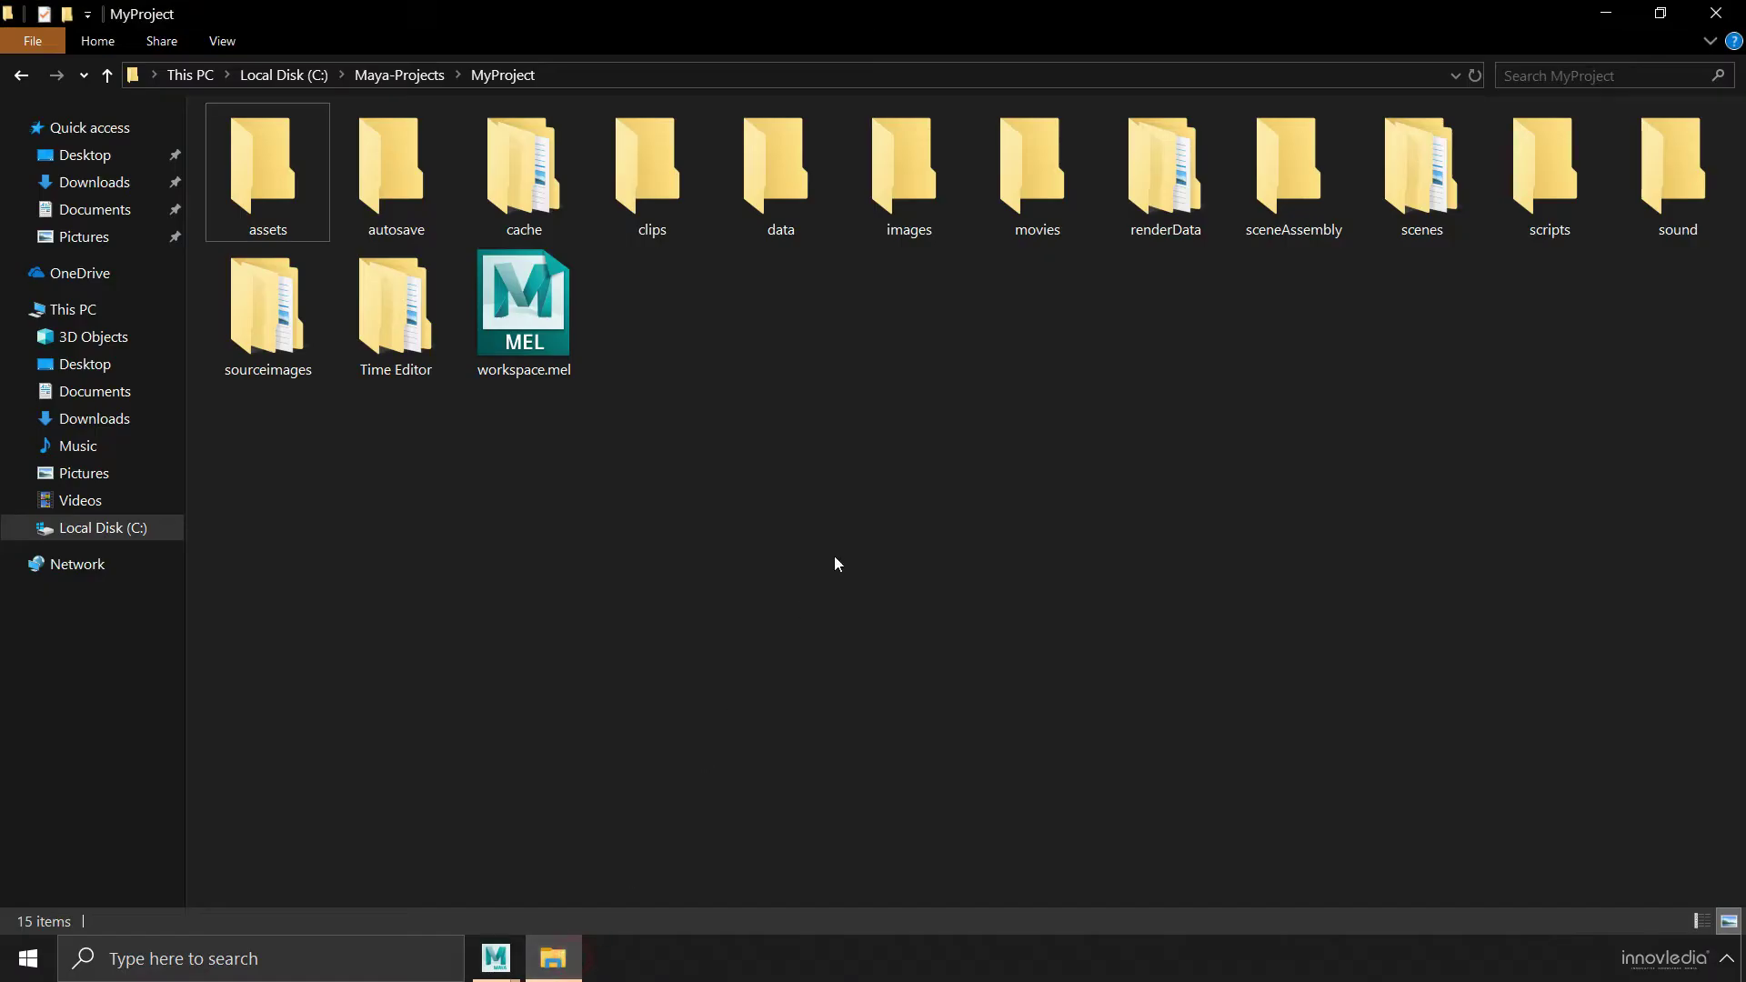
{"action": "left_click", "coordinate": [268, 313]}
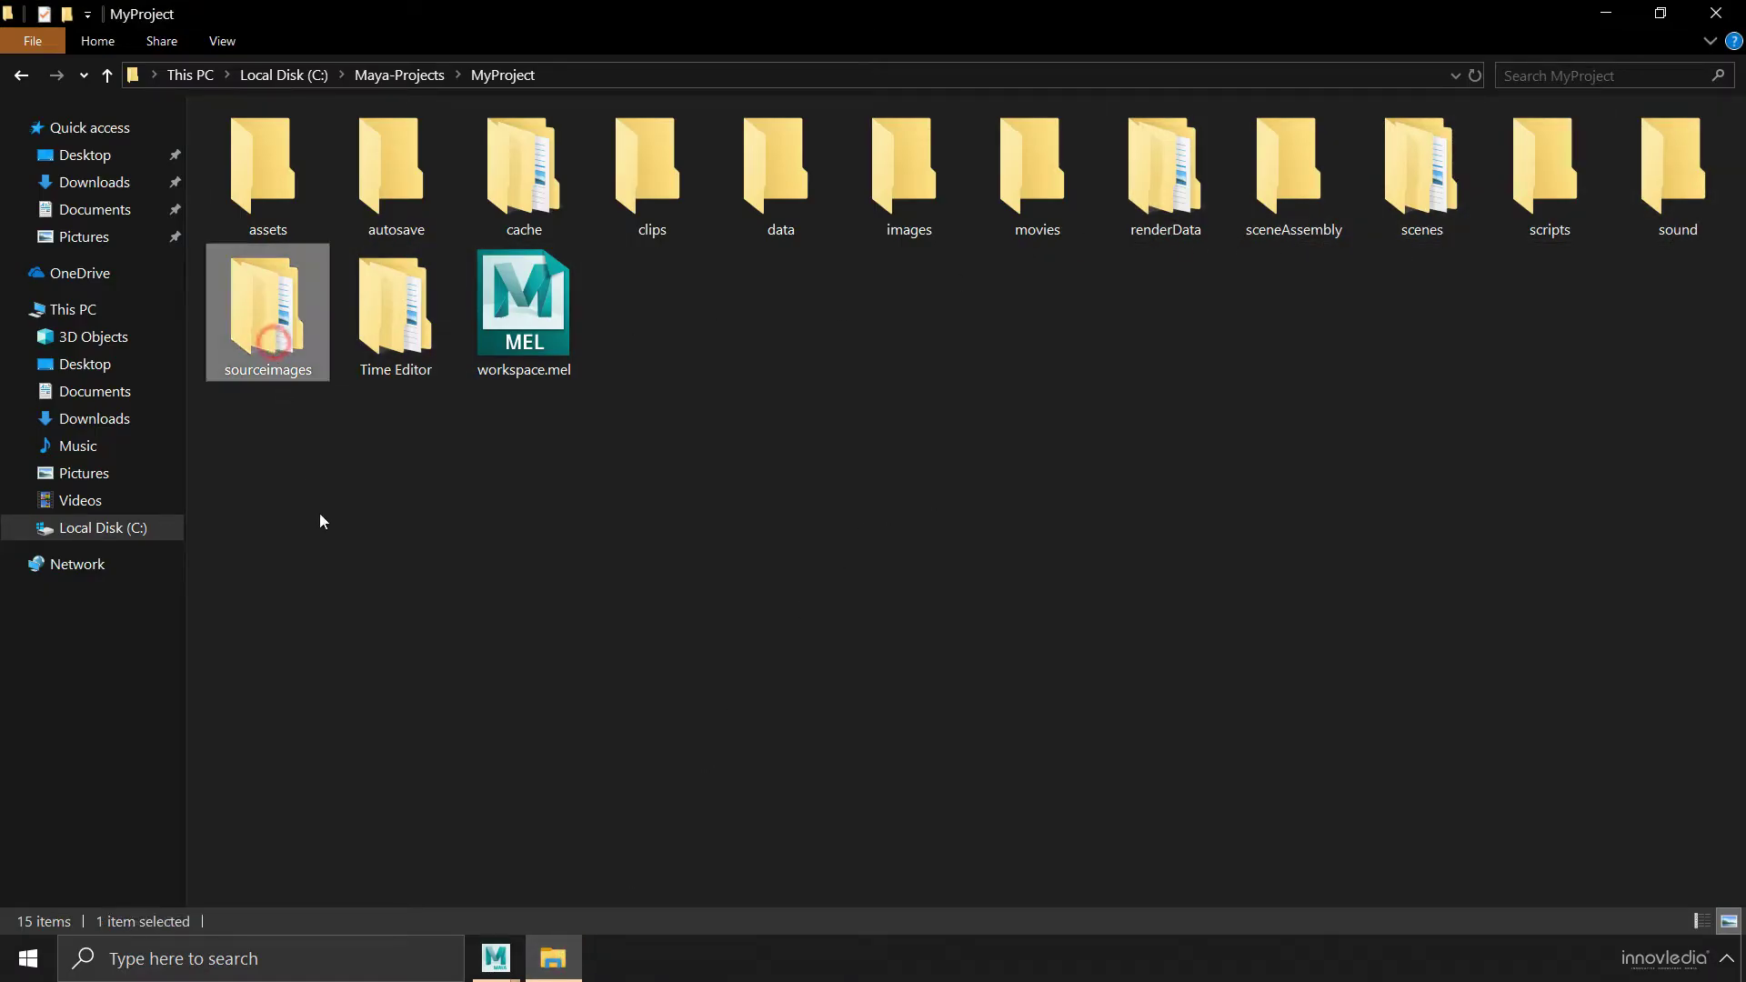
{"action": "mouse_move", "coordinate": [267, 311]}
{"action": "left_click", "coordinate": [552, 957]}
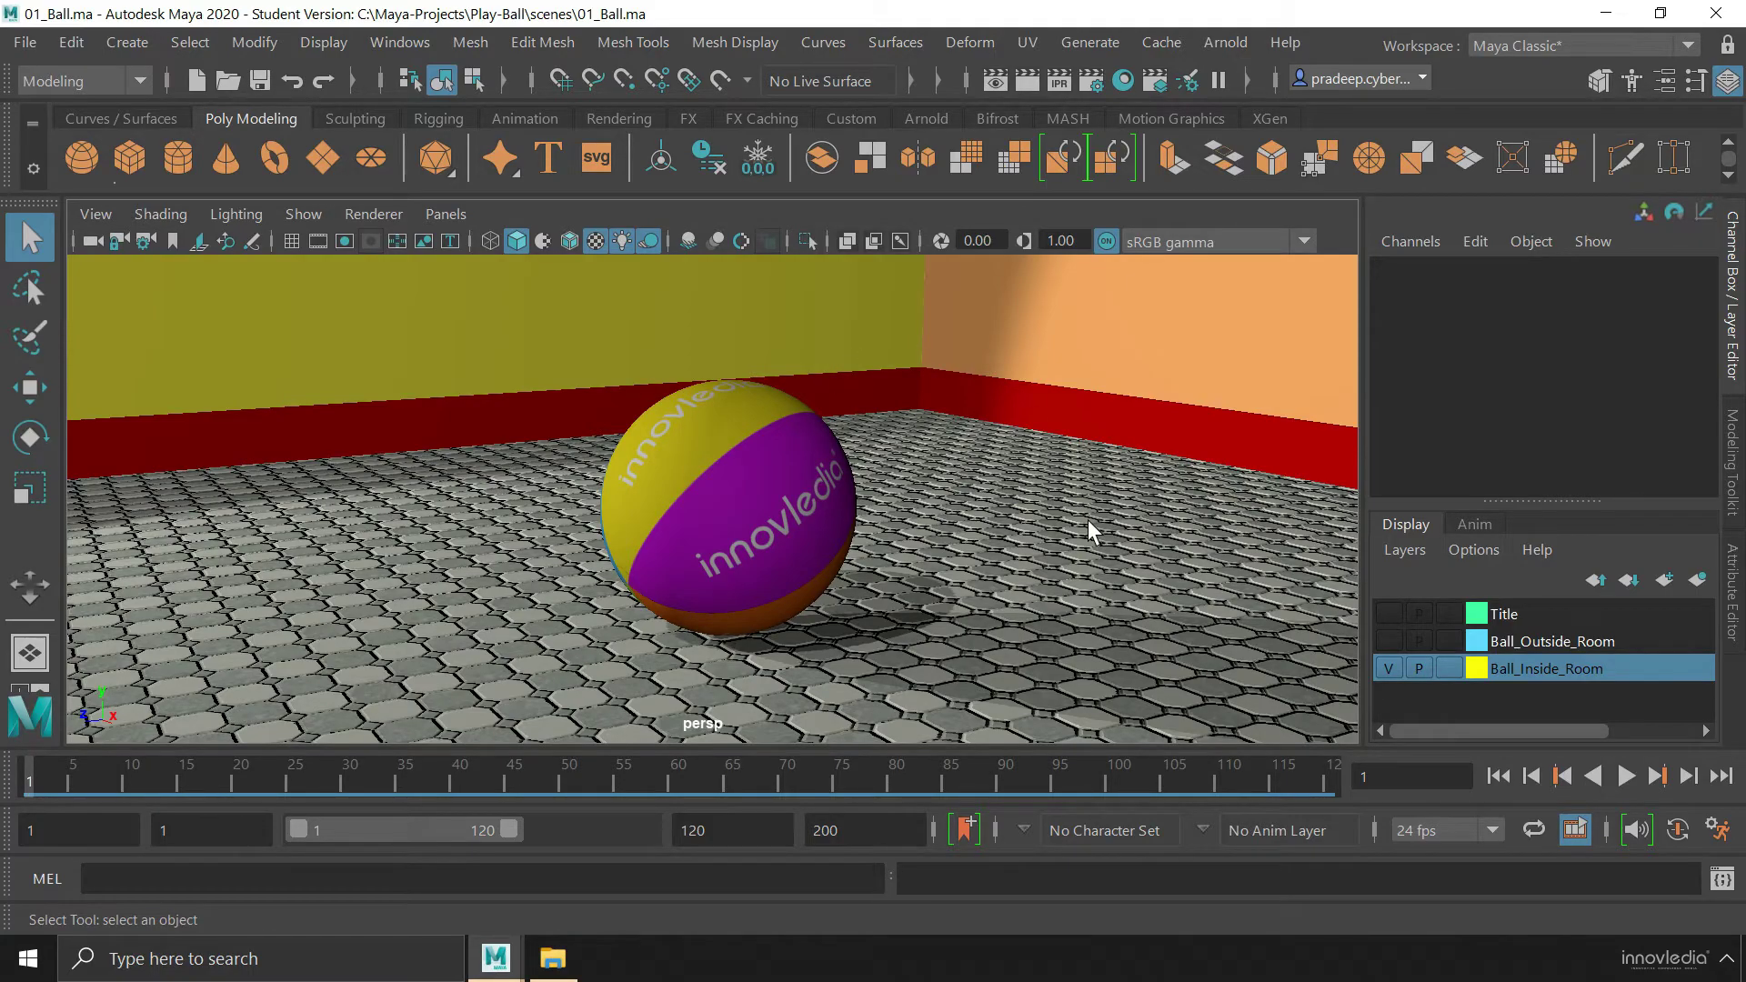
{"action": "left_click", "coordinate": [553, 958]}
{"action": "left_click", "coordinate": [948, 353]}
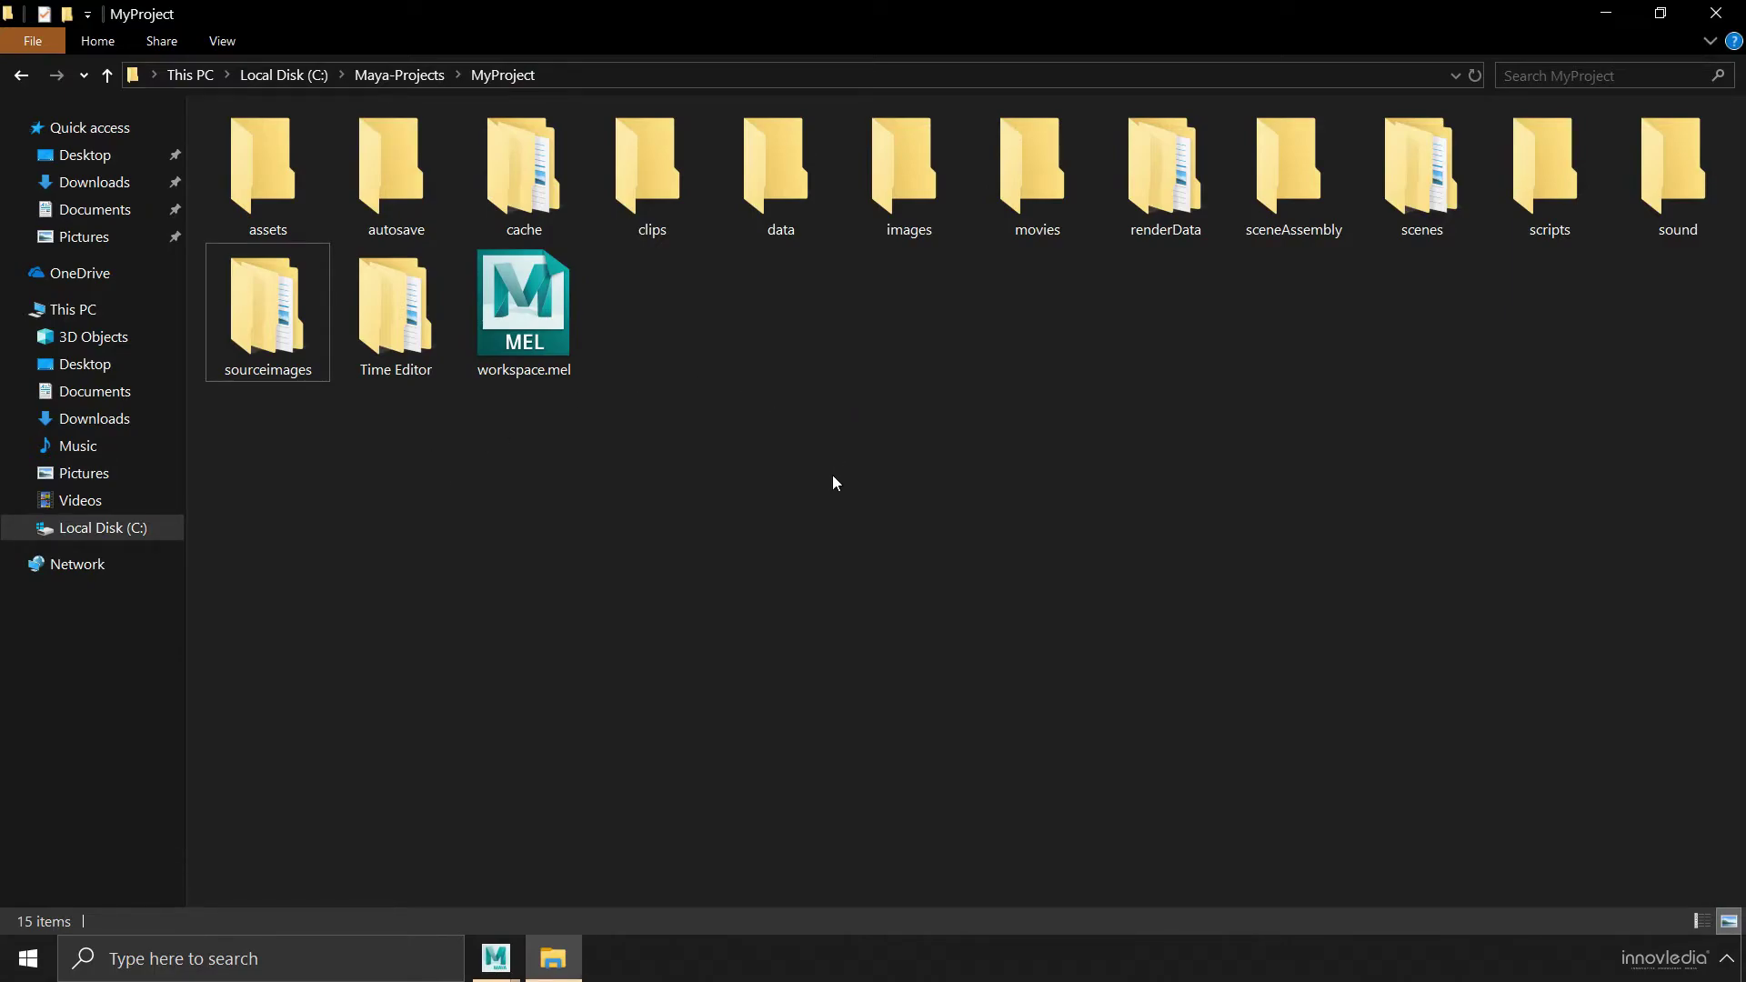
{"action": "double_click", "coordinate": [308, 338]}
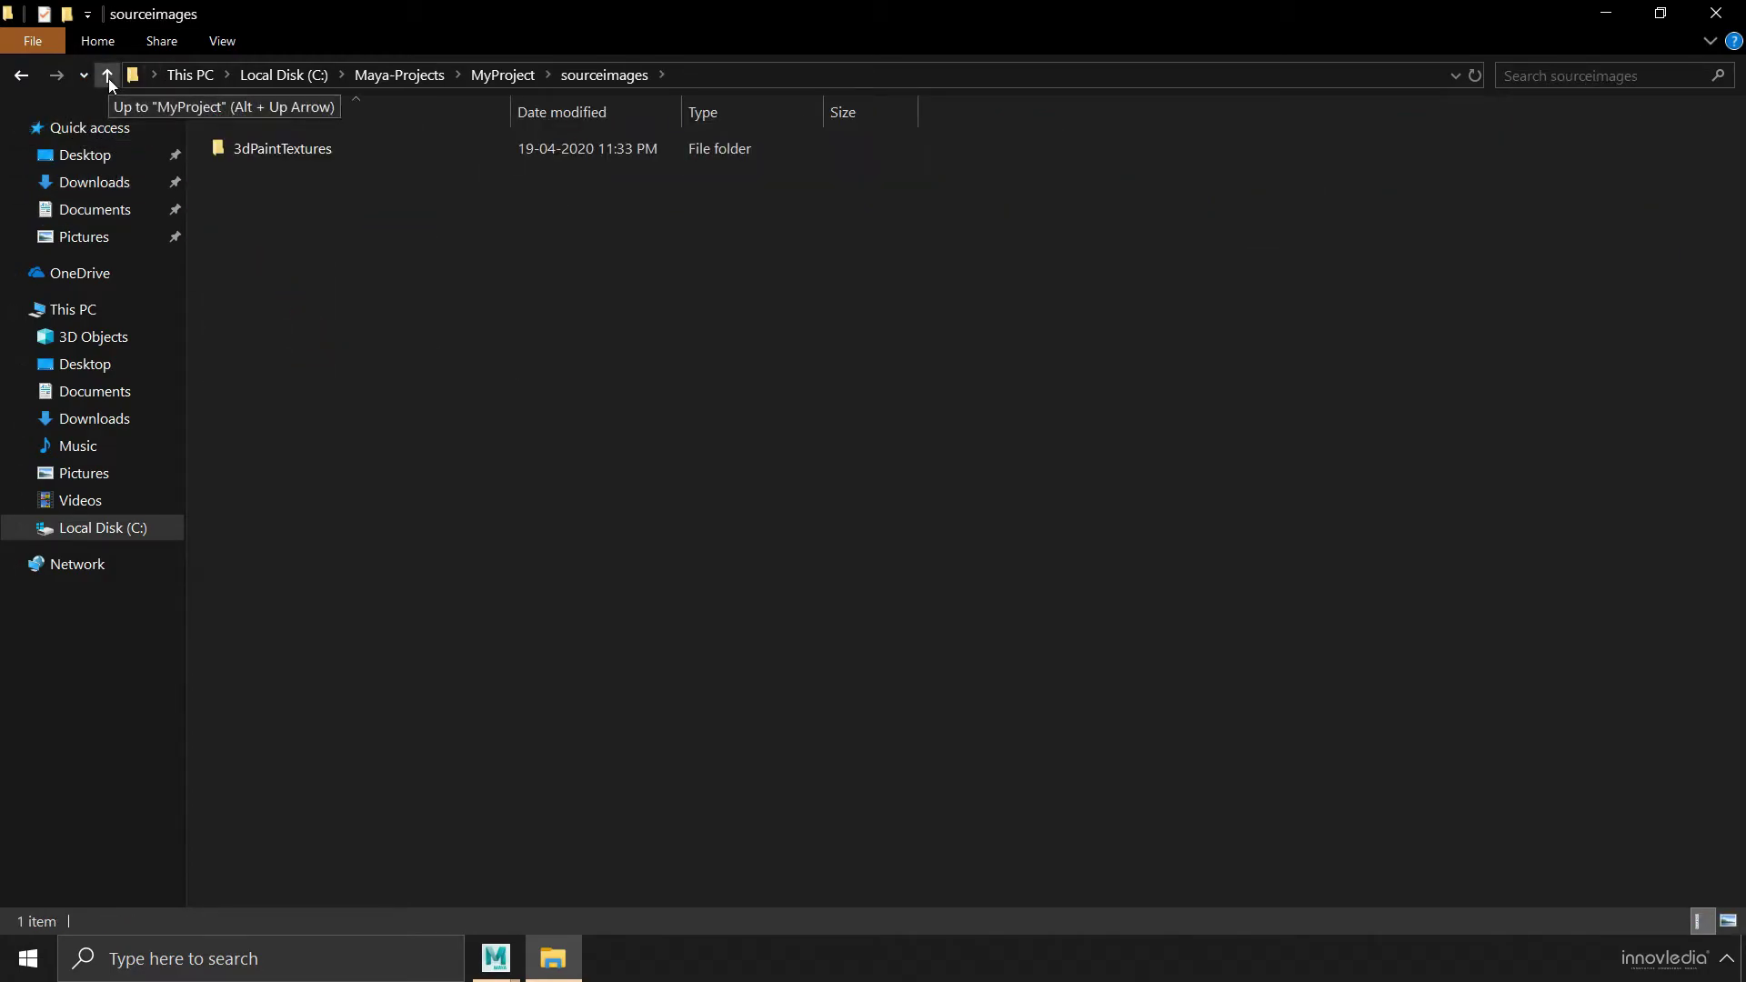
{"action": "left_click", "coordinate": [107, 78]}
{"action": "double_click", "coordinate": [287, 323]}
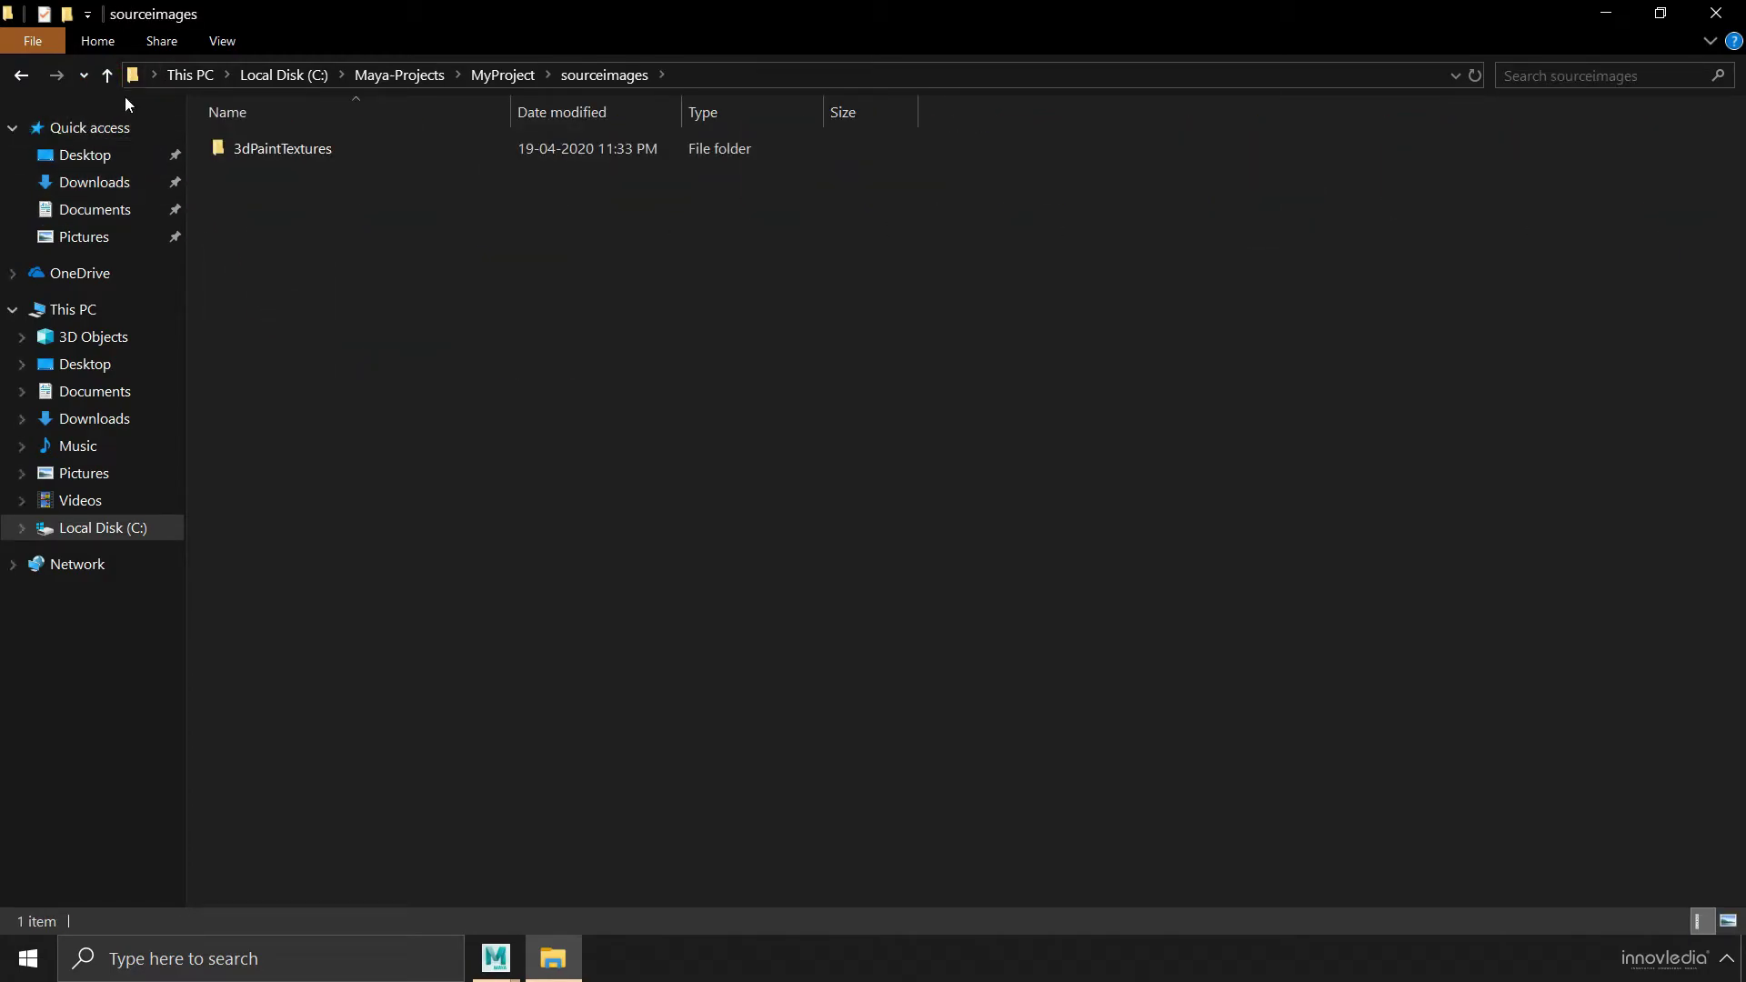
{"action": "left_click", "coordinate": [109, 76]}
{"action": "left_click", "coordinate": [676, 507]}
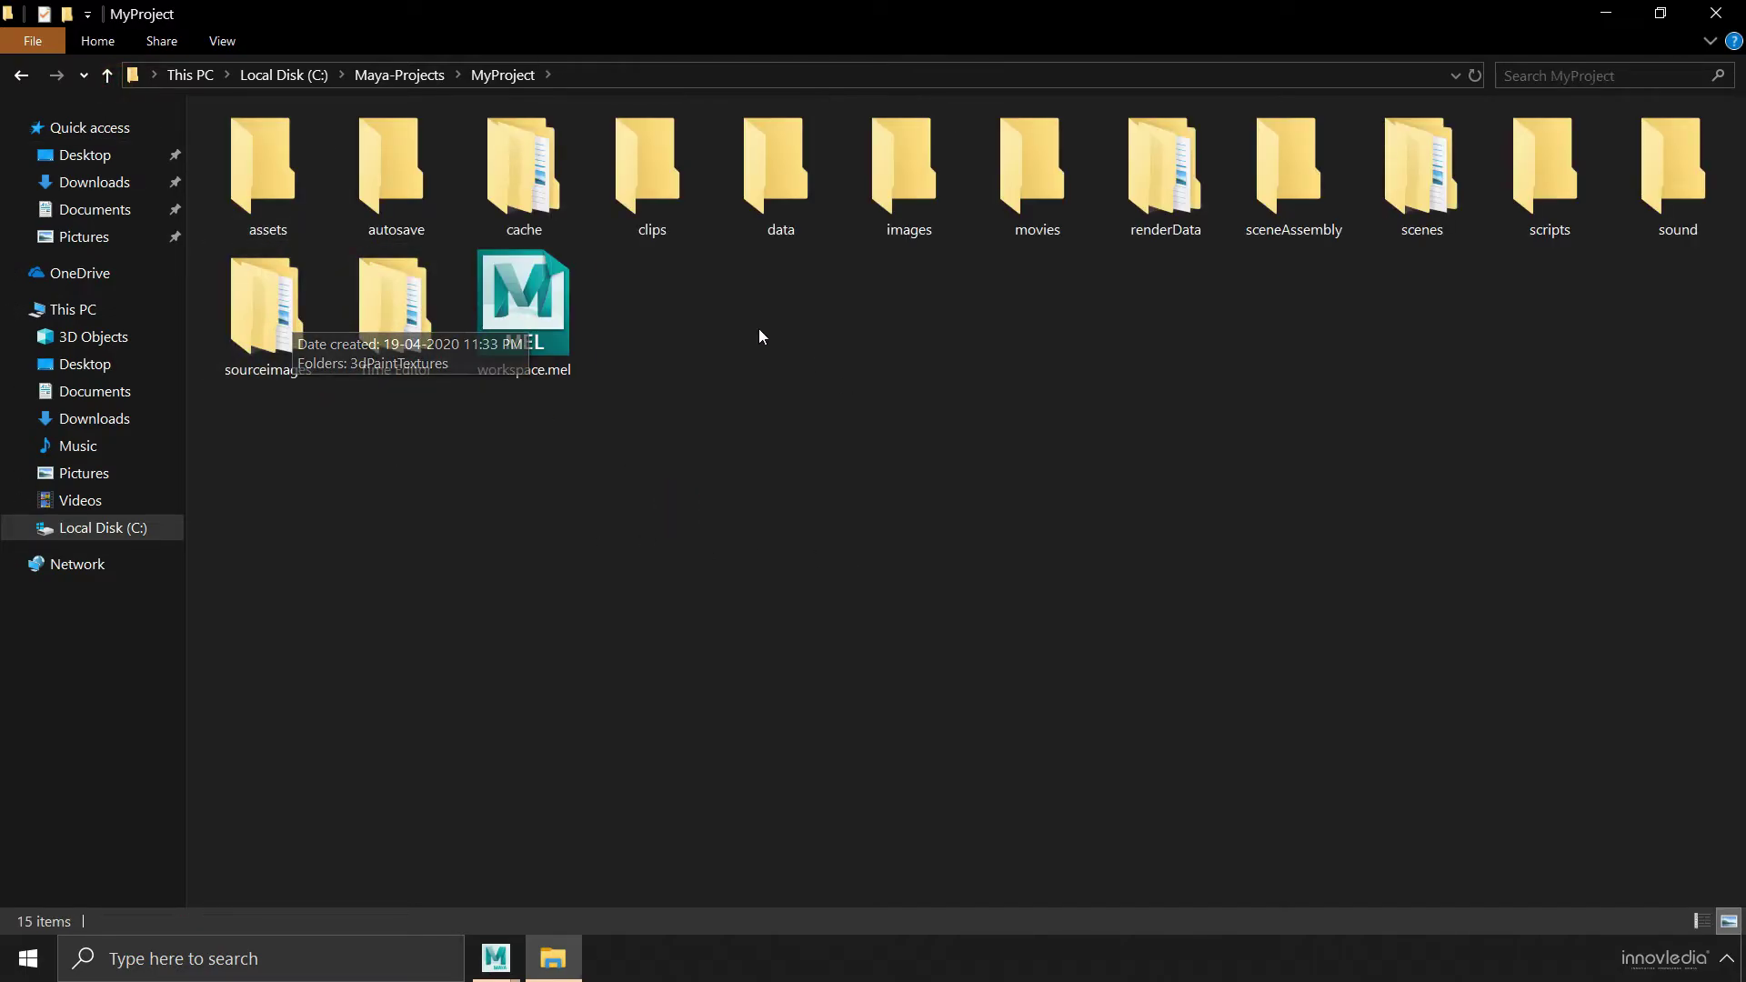
{"action": "left_click", "coordinate": [238, 314]}
{"action": "left_click", "coordinate": [445, 517]}
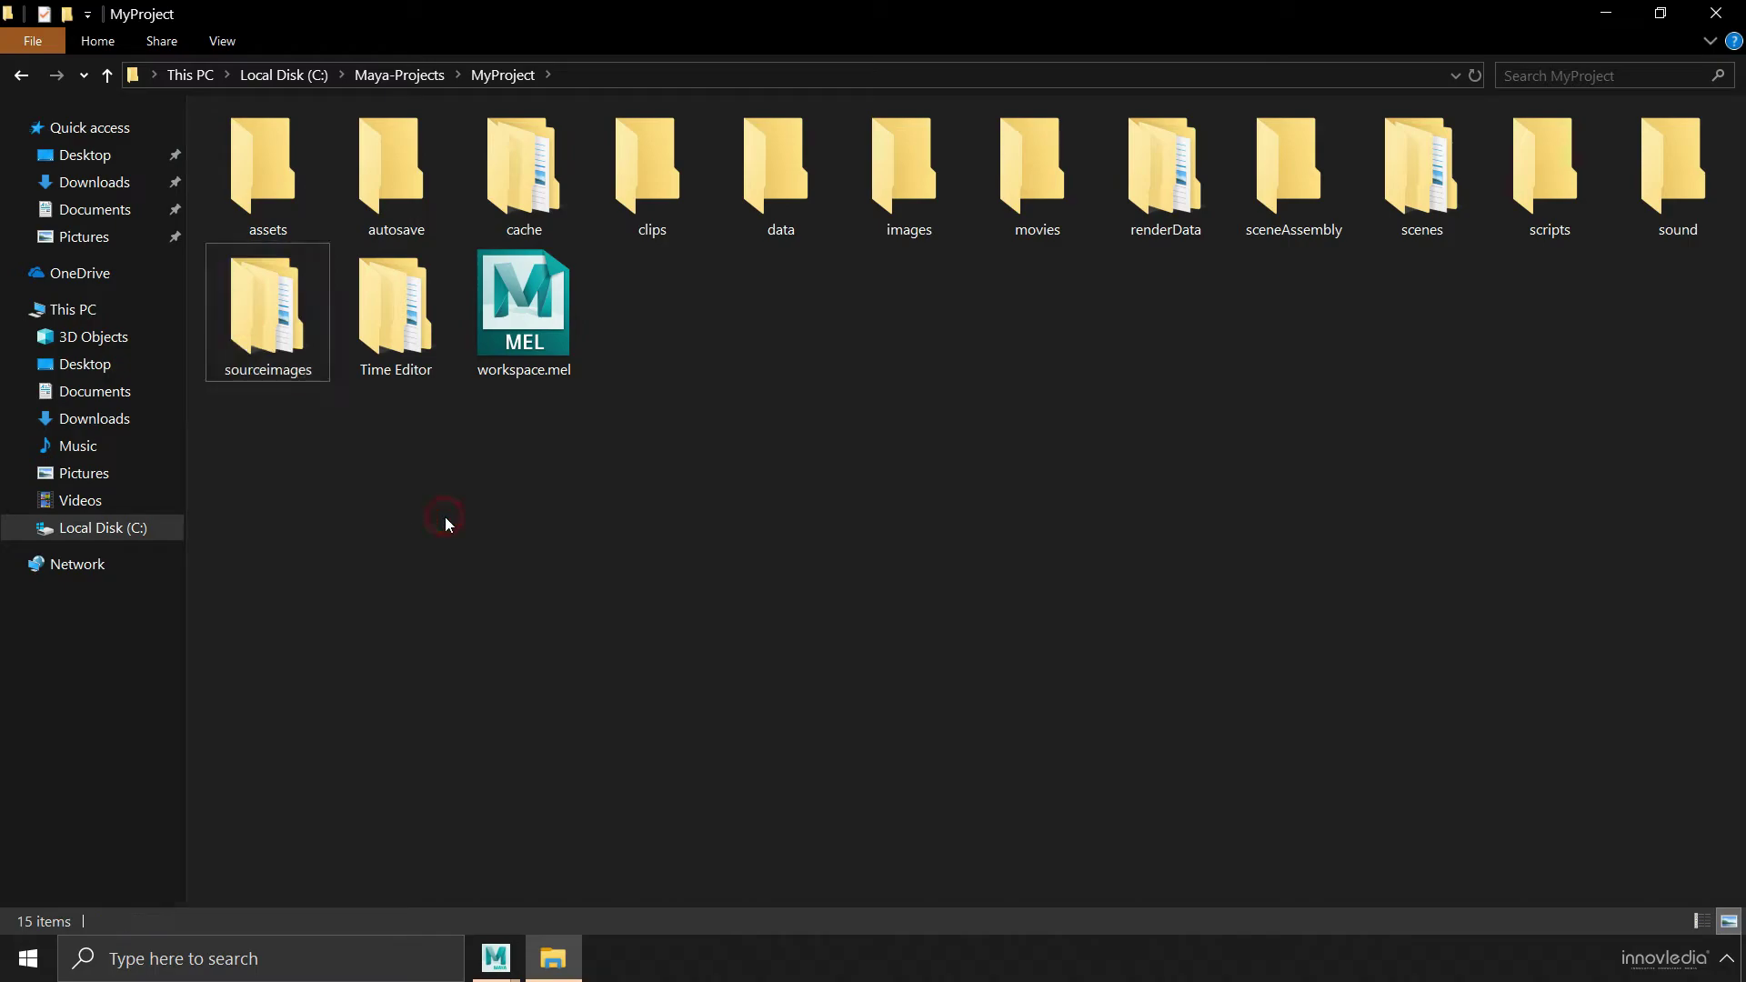
{"action": "left_click_drag", "start_coordinate": [274, 507], "coordinate": [300, 327]}
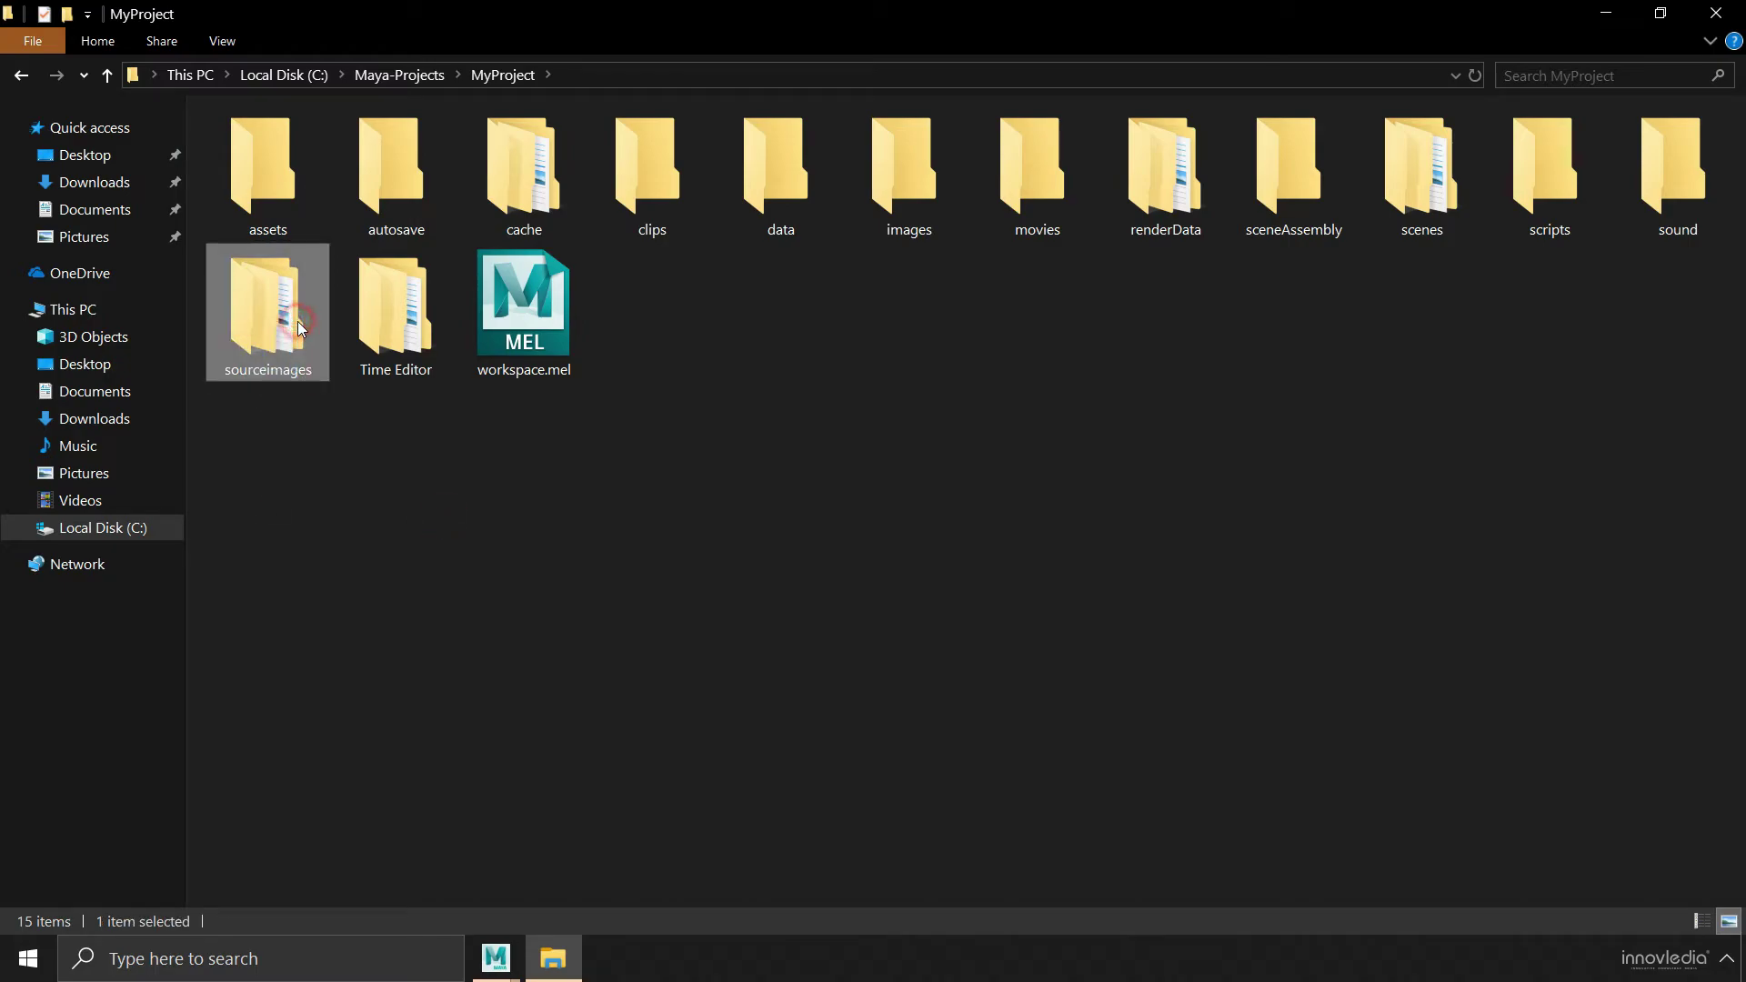
{"action": "left_click", "coordinate": [1144, 602]}
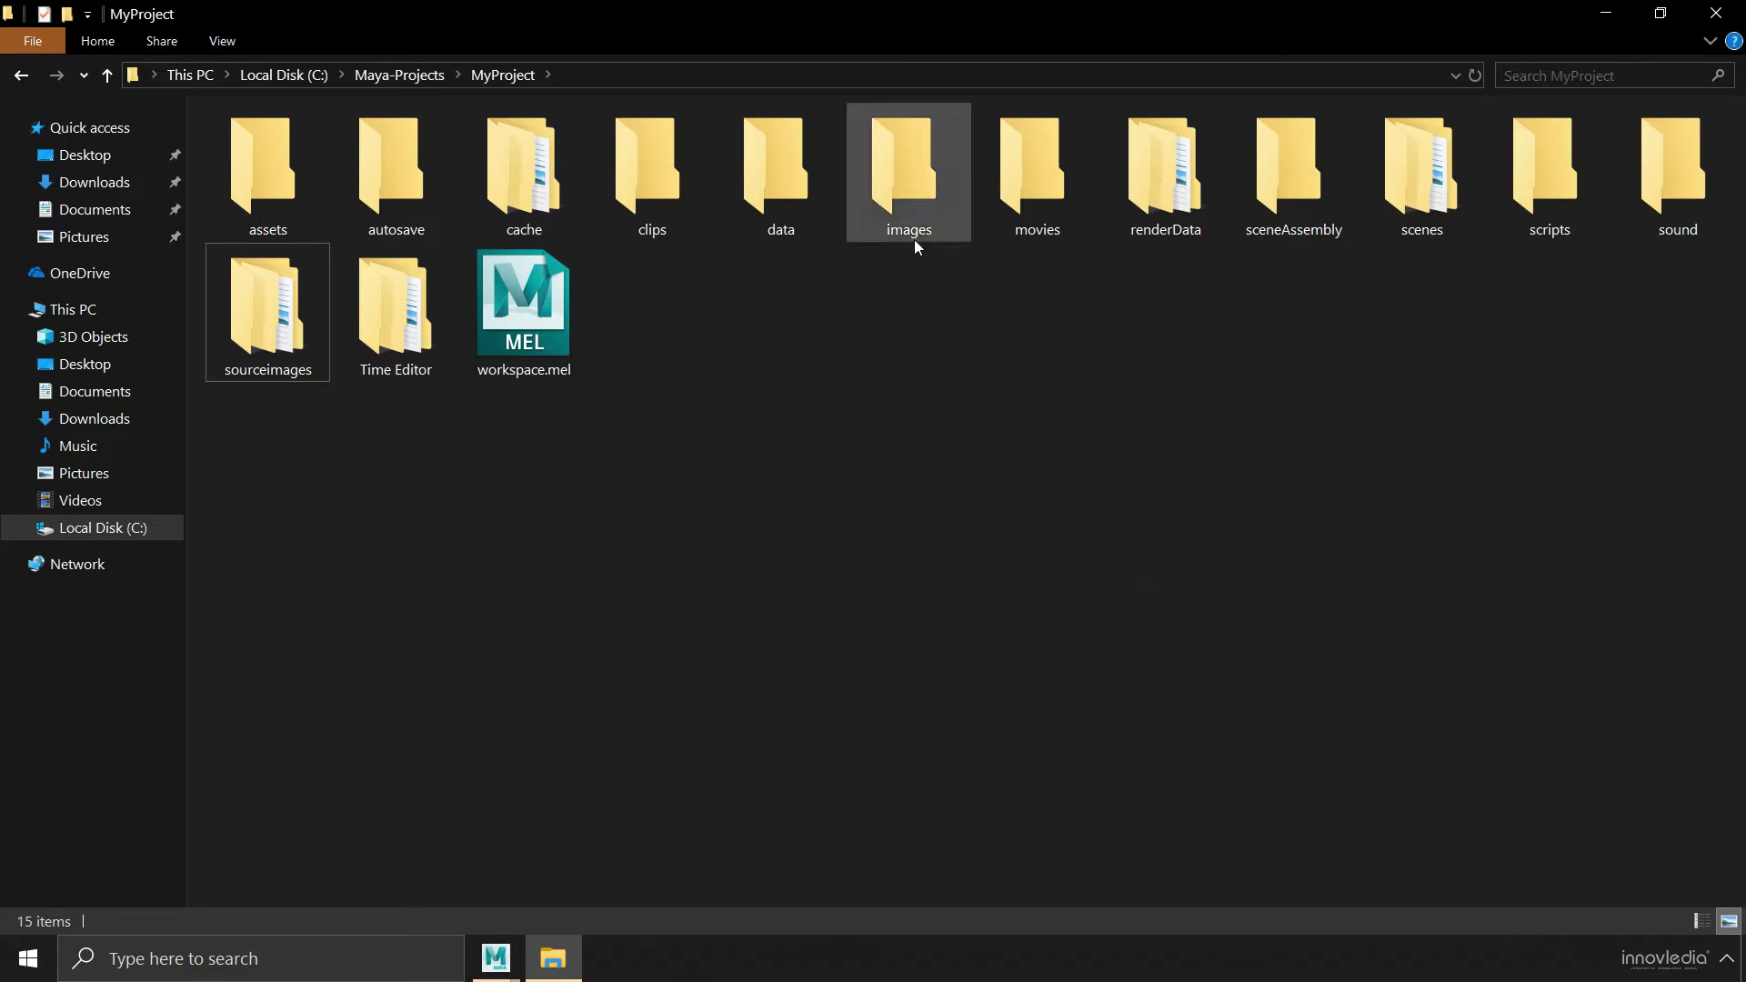
{"action": "double_click", "coordinate": [936, 185]}
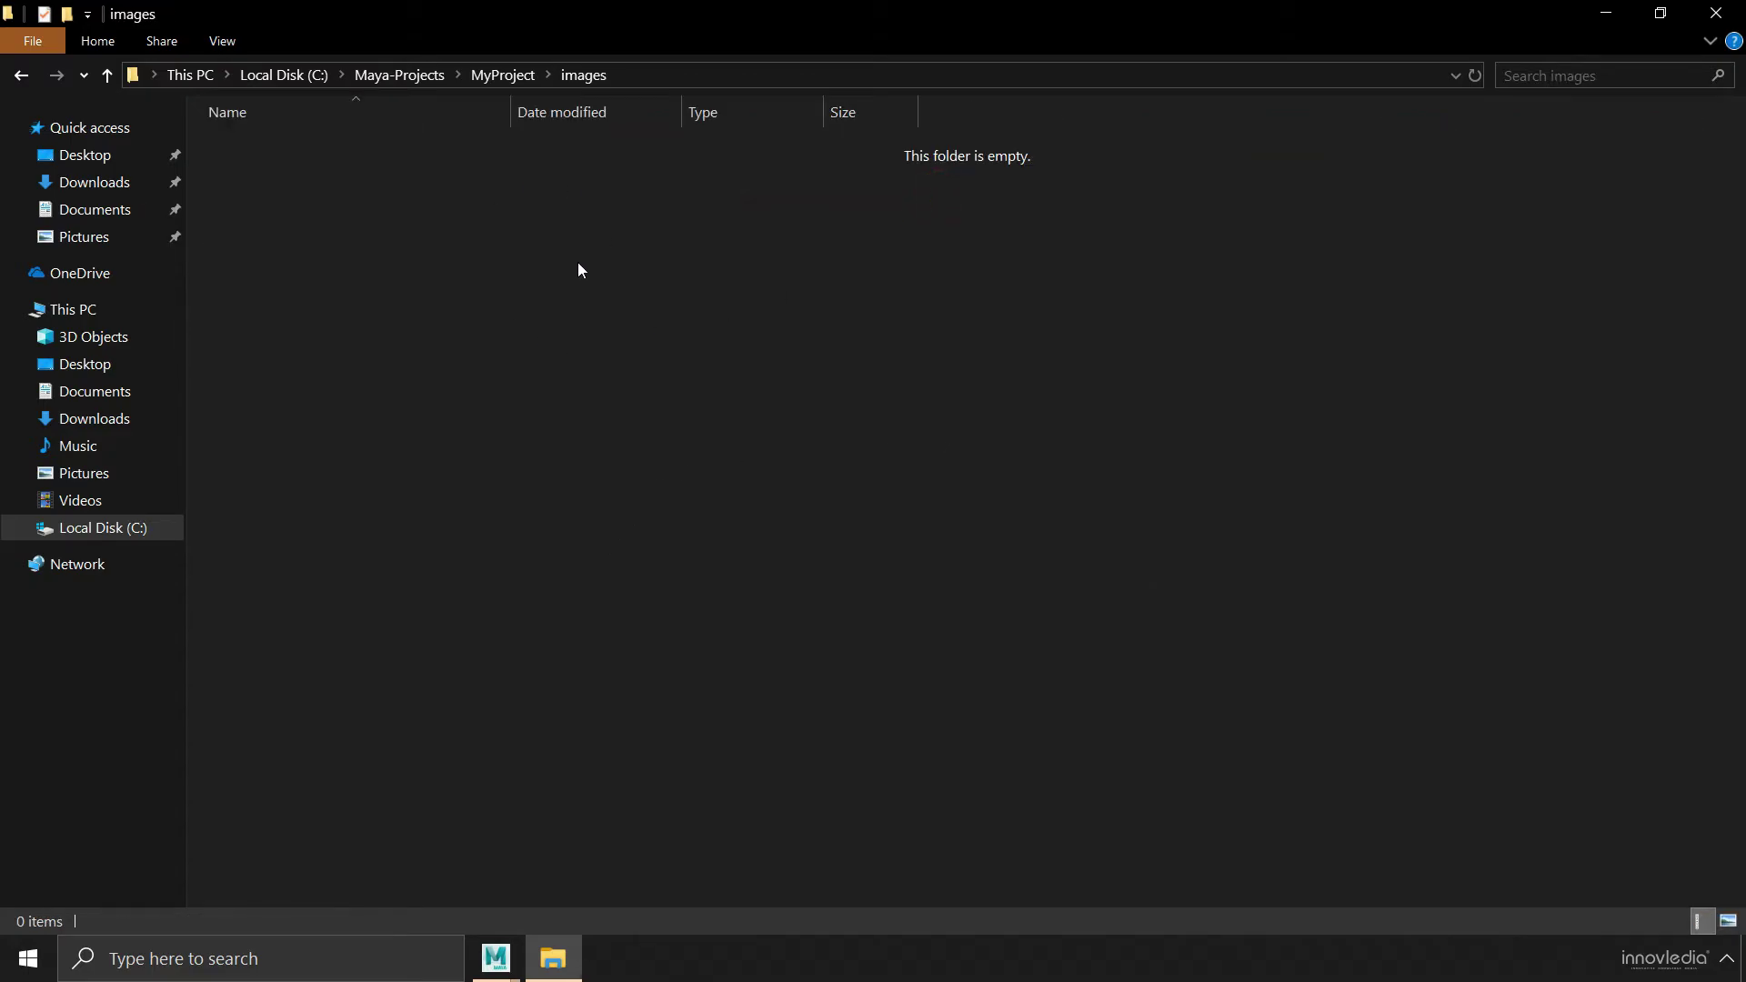
{"action": "key", "text": "alt+Left"}
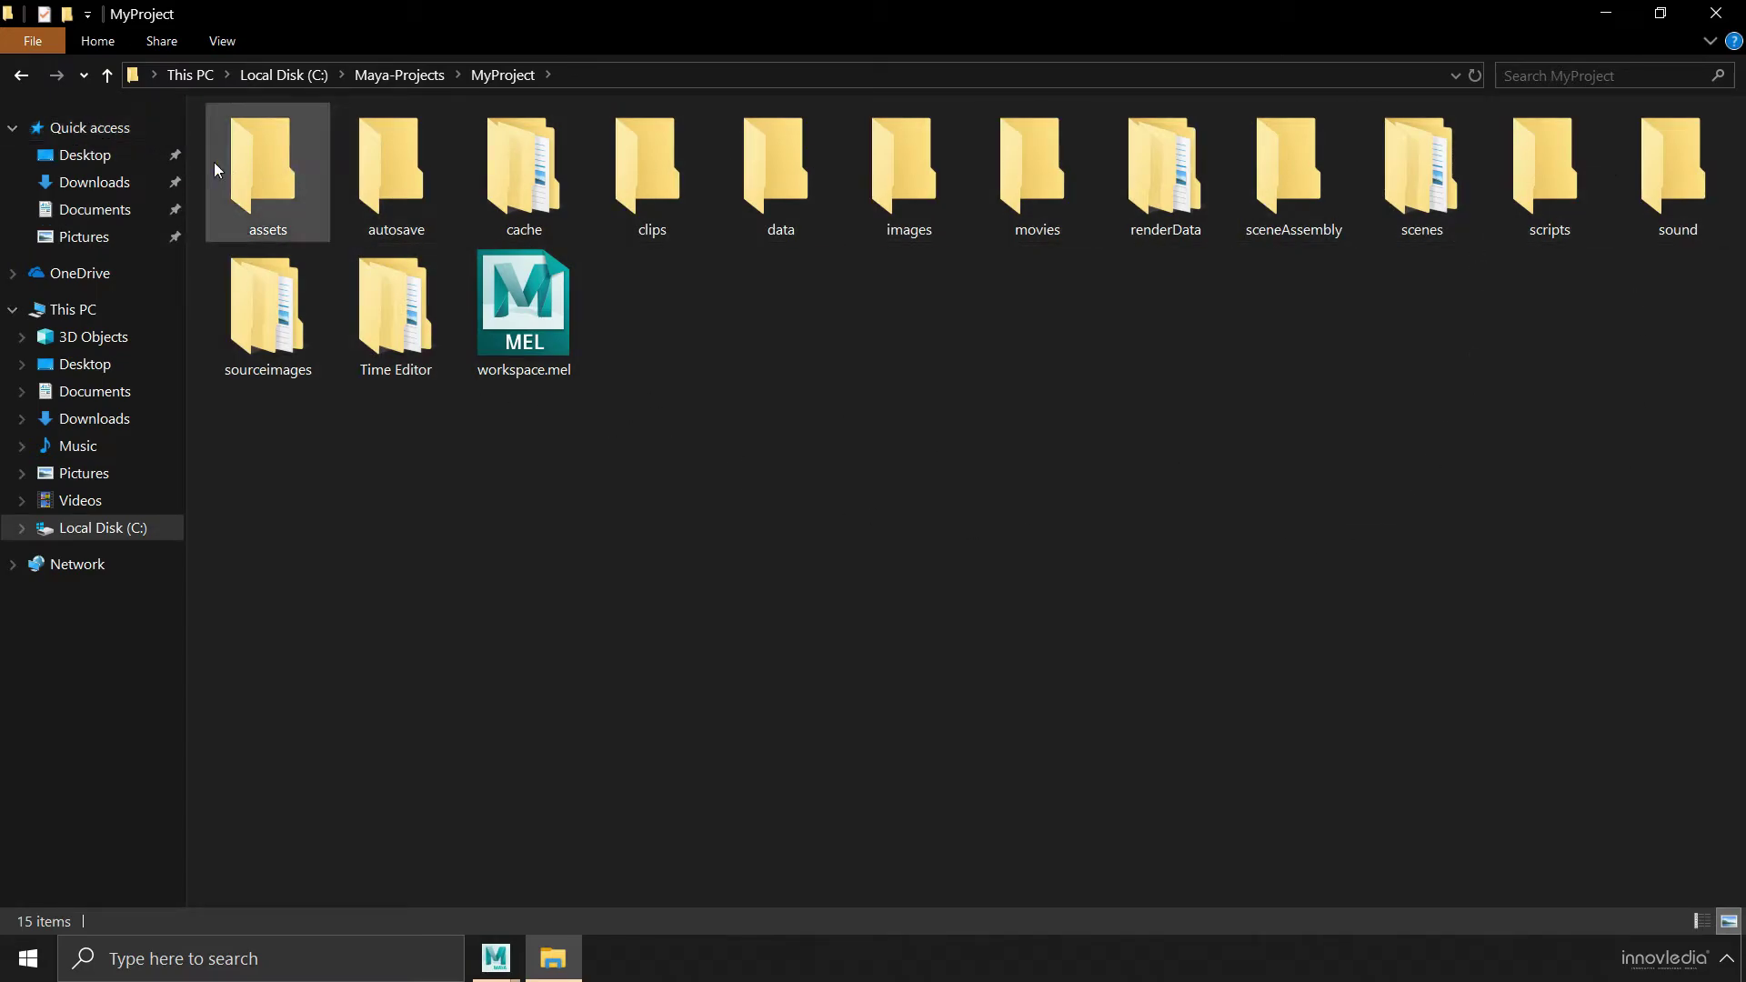
From Maya-Projects, go into Play-Ball's sourceimages folder and view 4351-v1.jpg.
{"action": "left_click", "coordinate": [106, 76]}
{"action": "left_click", "coordinate": [445, 359]}
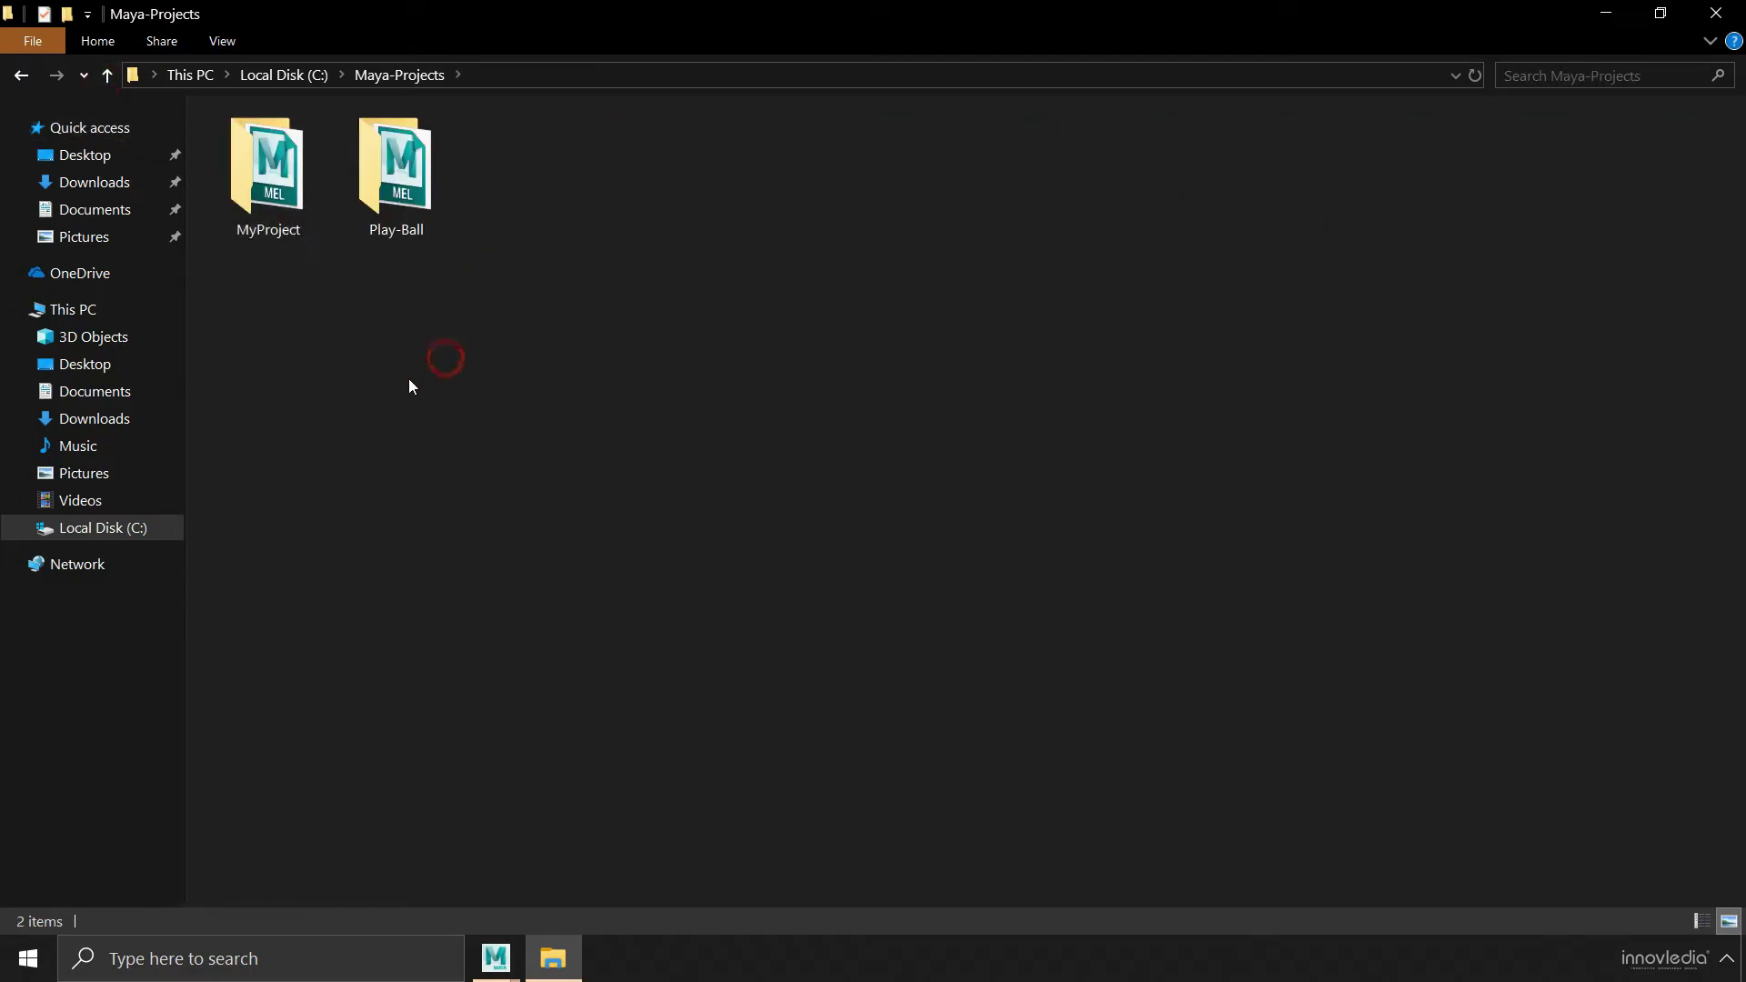
{"action": "left_click_drag", "start_coordinate": [396, 182], "coordinate": [574, 158]}
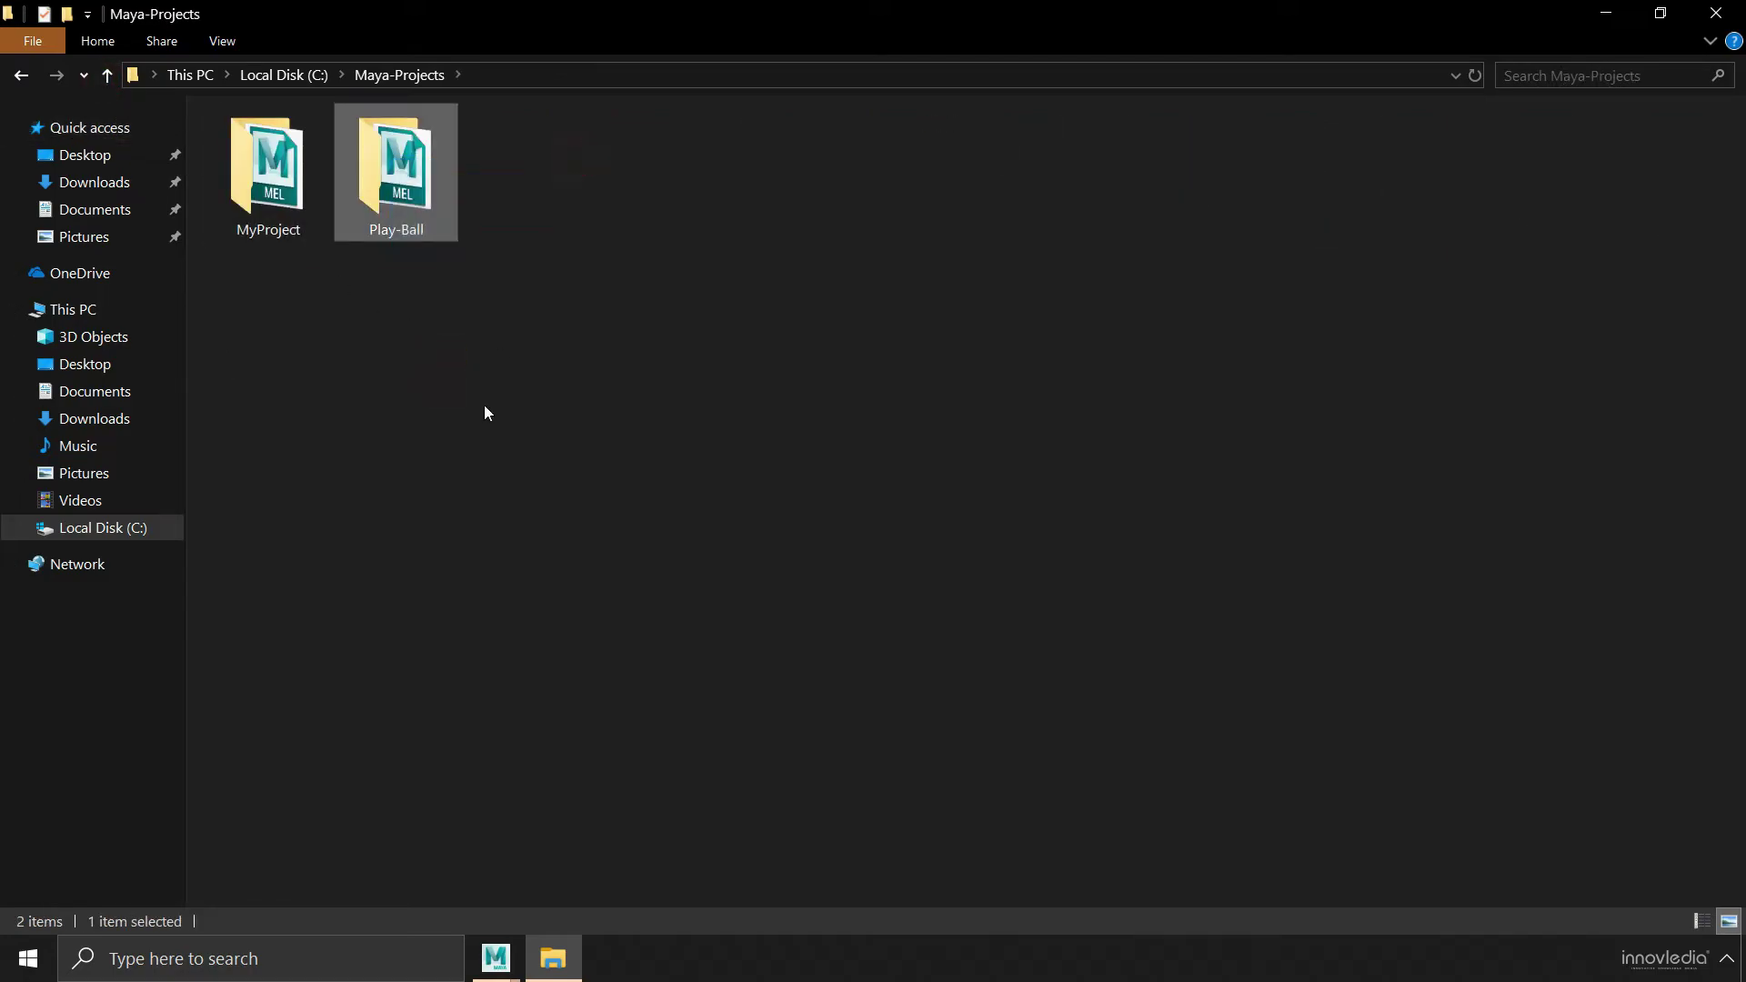
{"action": "left_click_drag", "start_coordinate": [392, 312], "coordinate": [485, 201]}
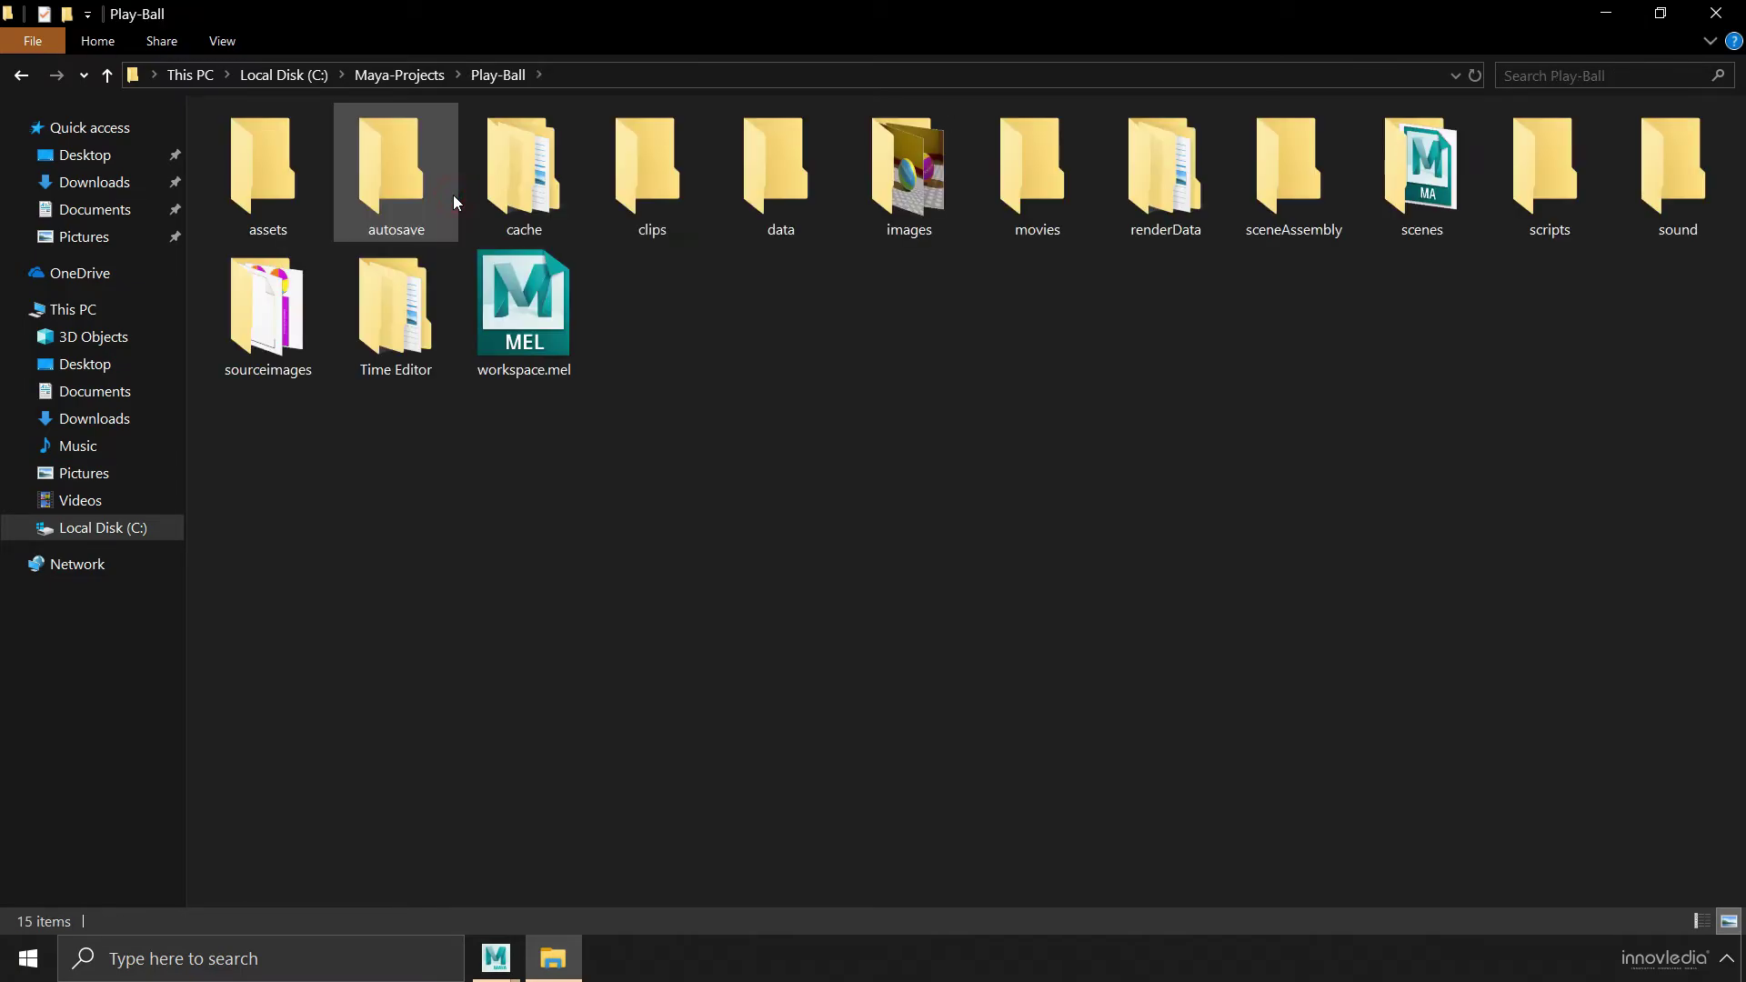
{"action": "double_click", "coordinate": [289, 368]}
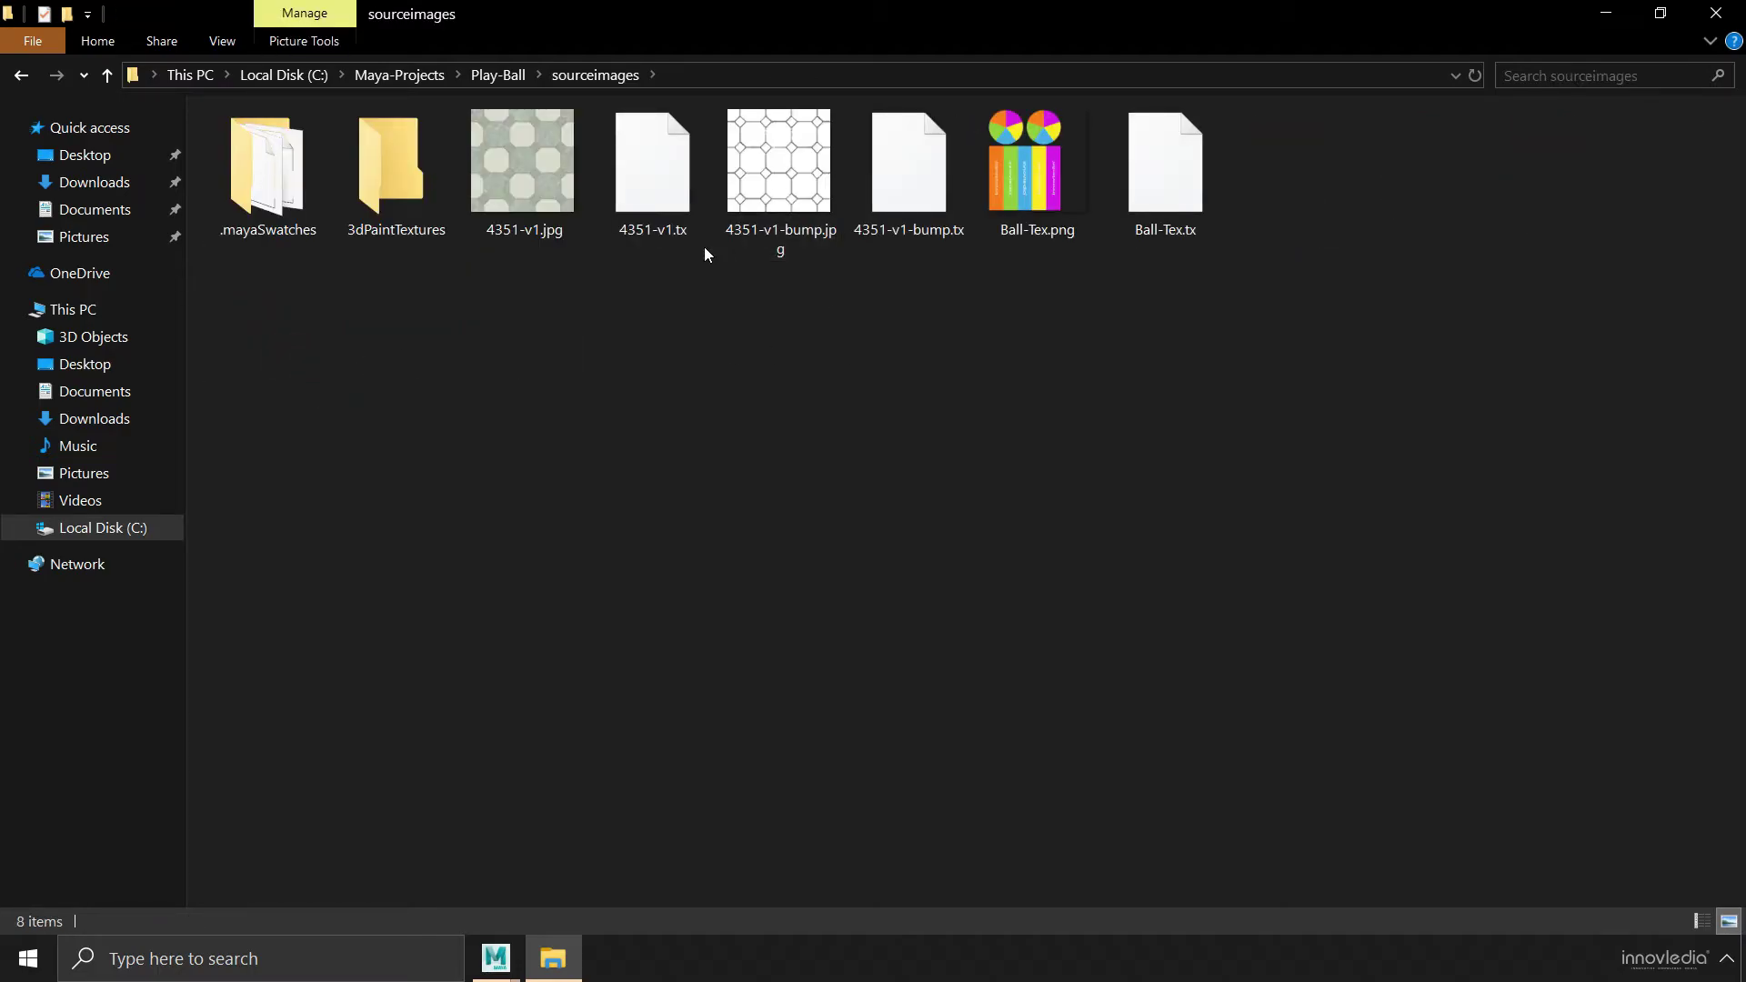
{"action": "double_click", "coordinate": [532, 213]}
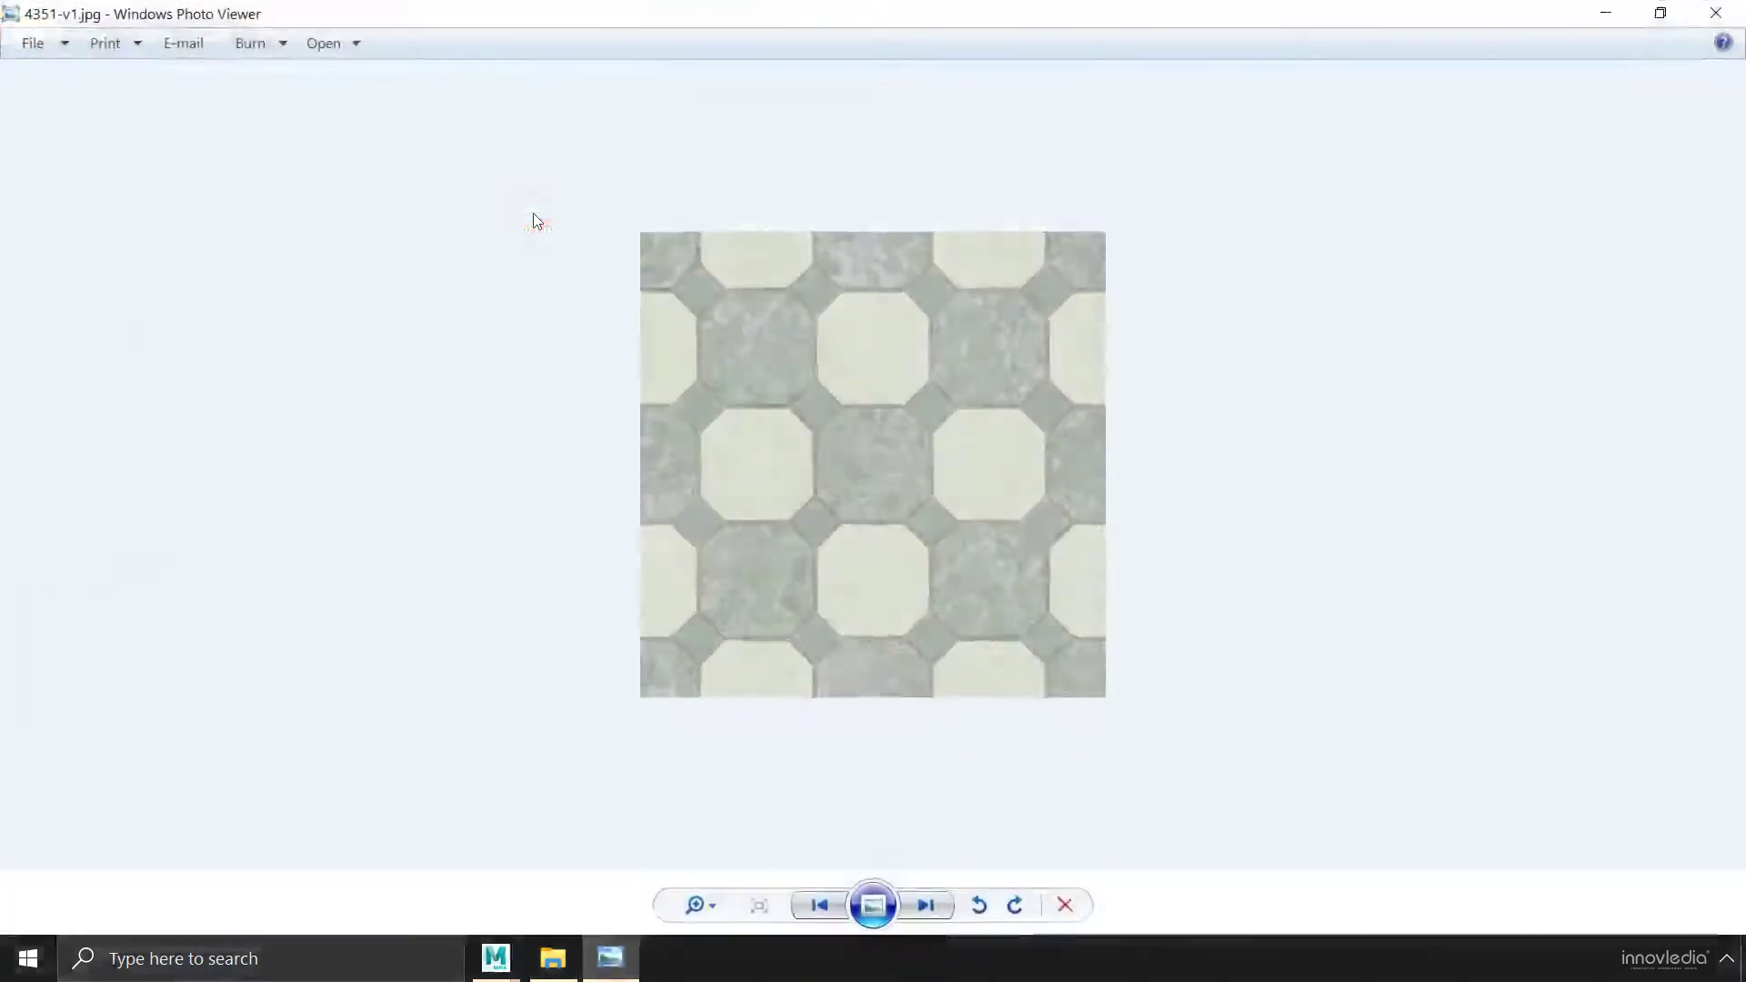
Page through 4351-v1-bump.jpg and Ball-Tex.png, then close the viewer and go up to Play-Ball.
{"action": "left_click", "coordinate": [944, 896]}
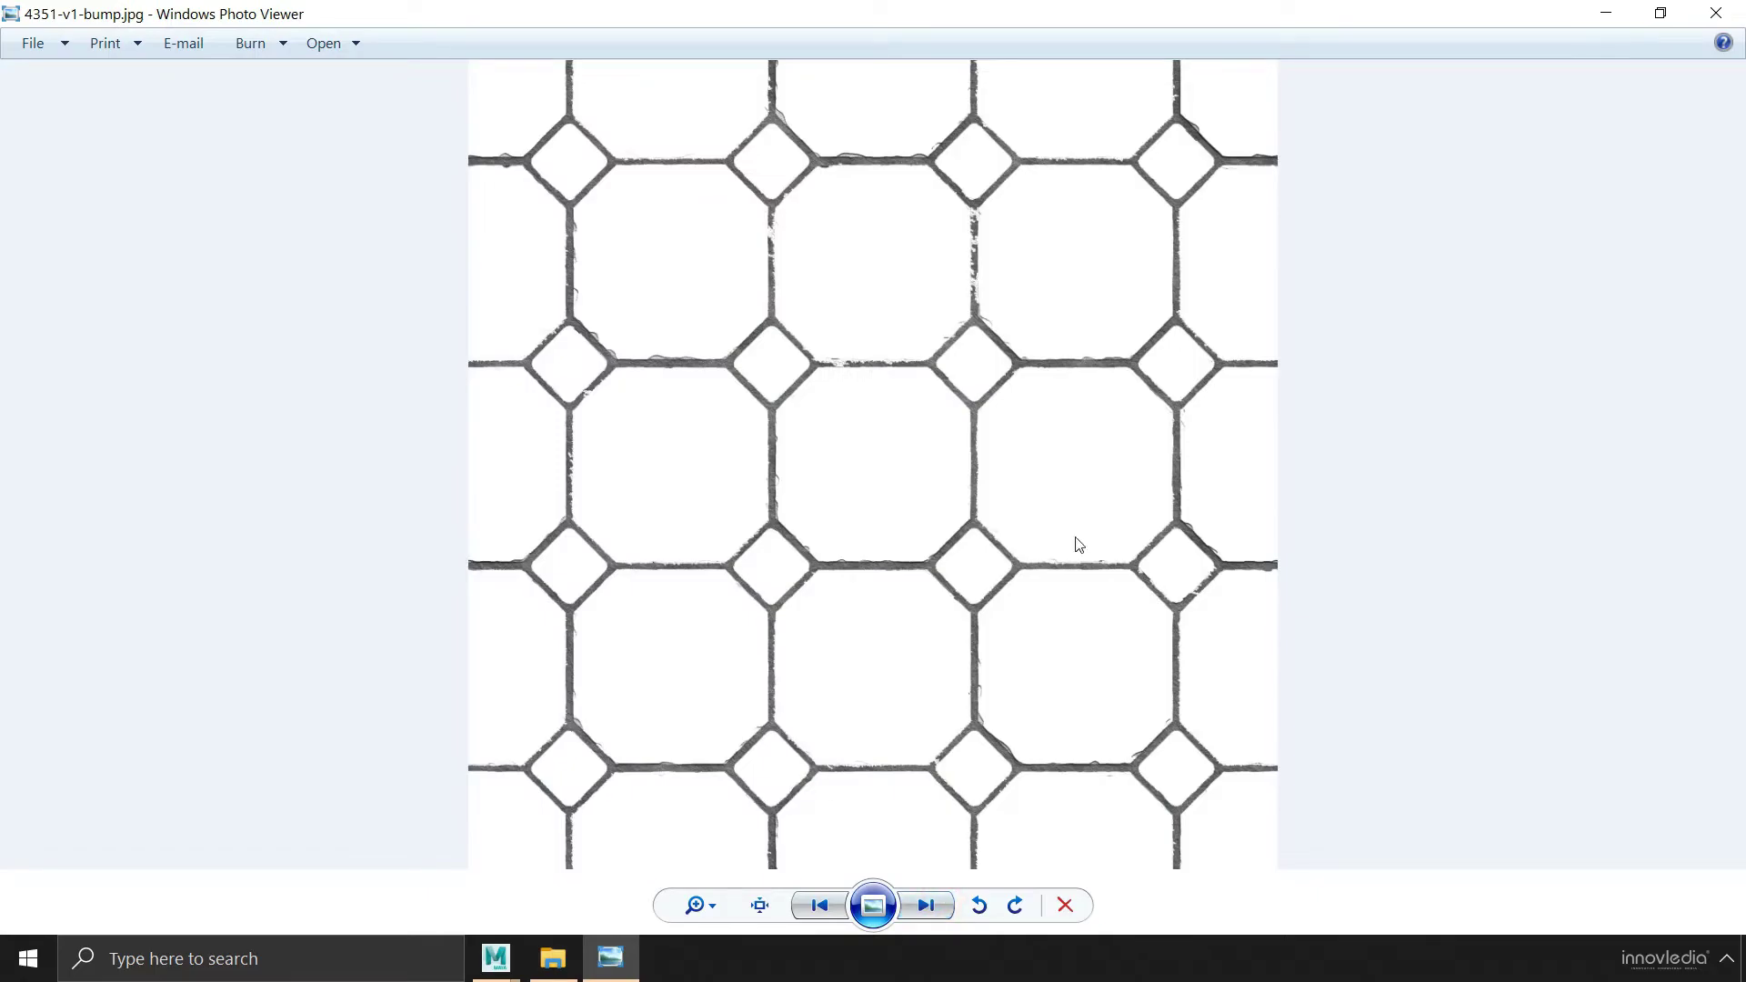
{"action": "left_click", "coordinate": [940, 918]}
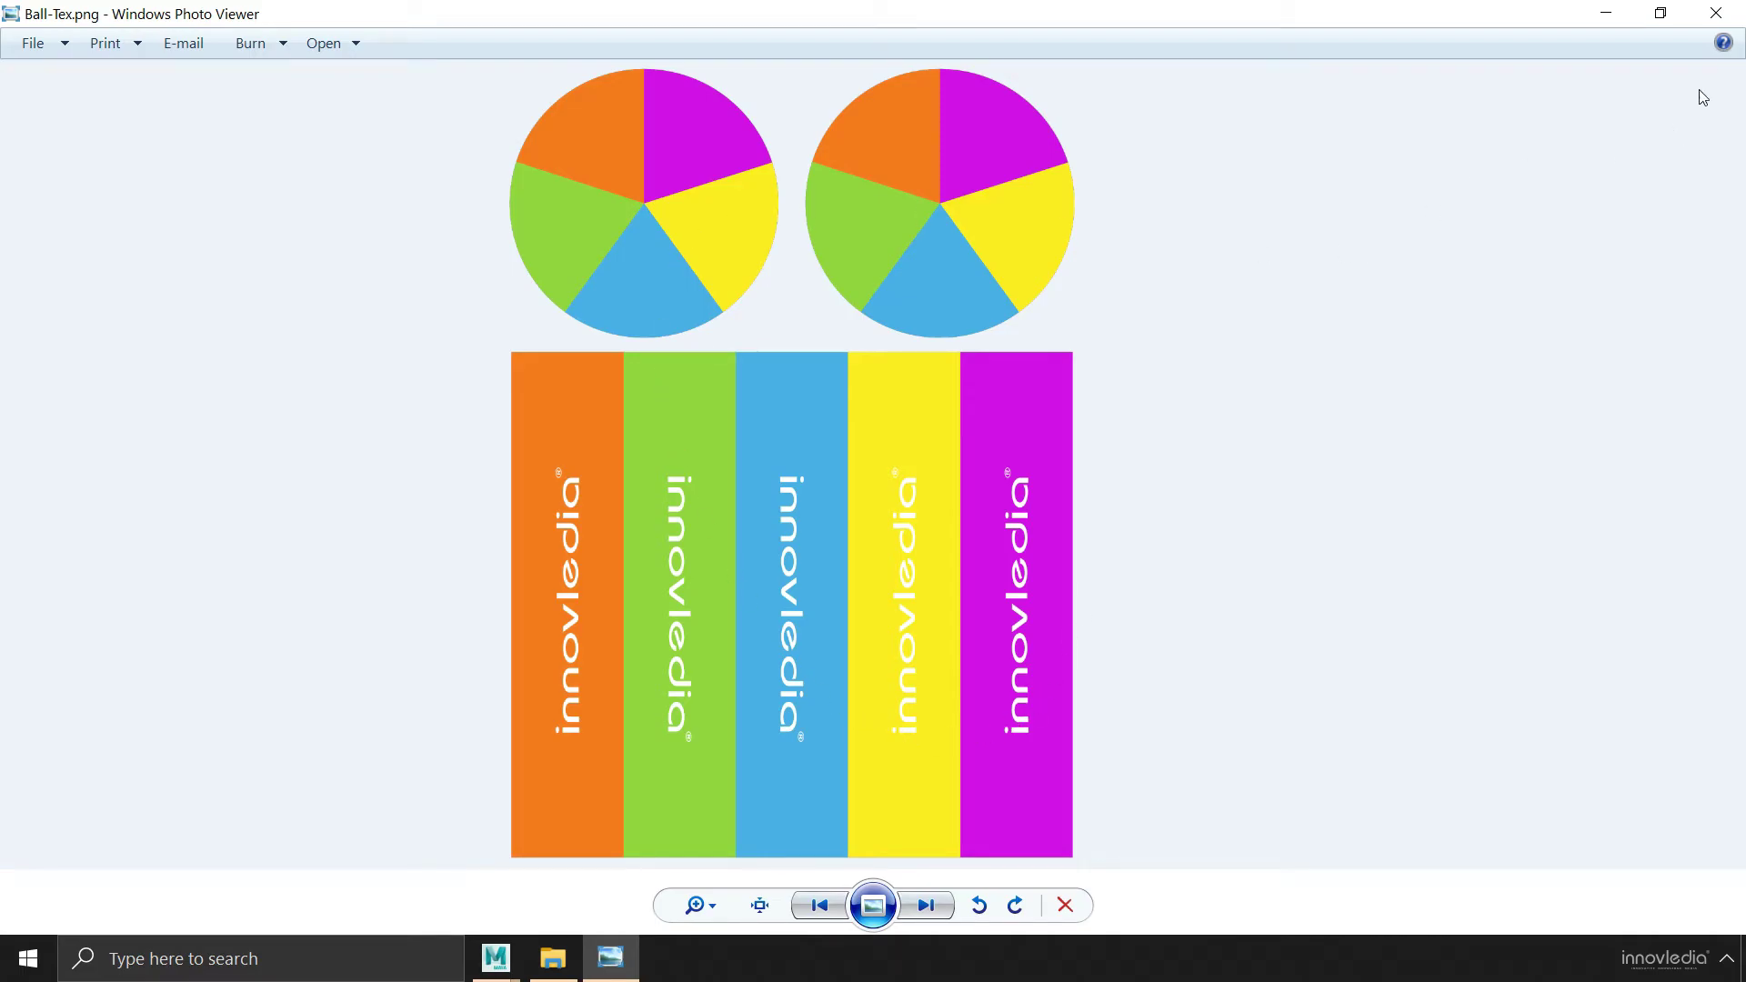
{"action": "left_click", "coordinate": [1716, 12]}
{"action": "left_click", "coordinate": [108, 75]}
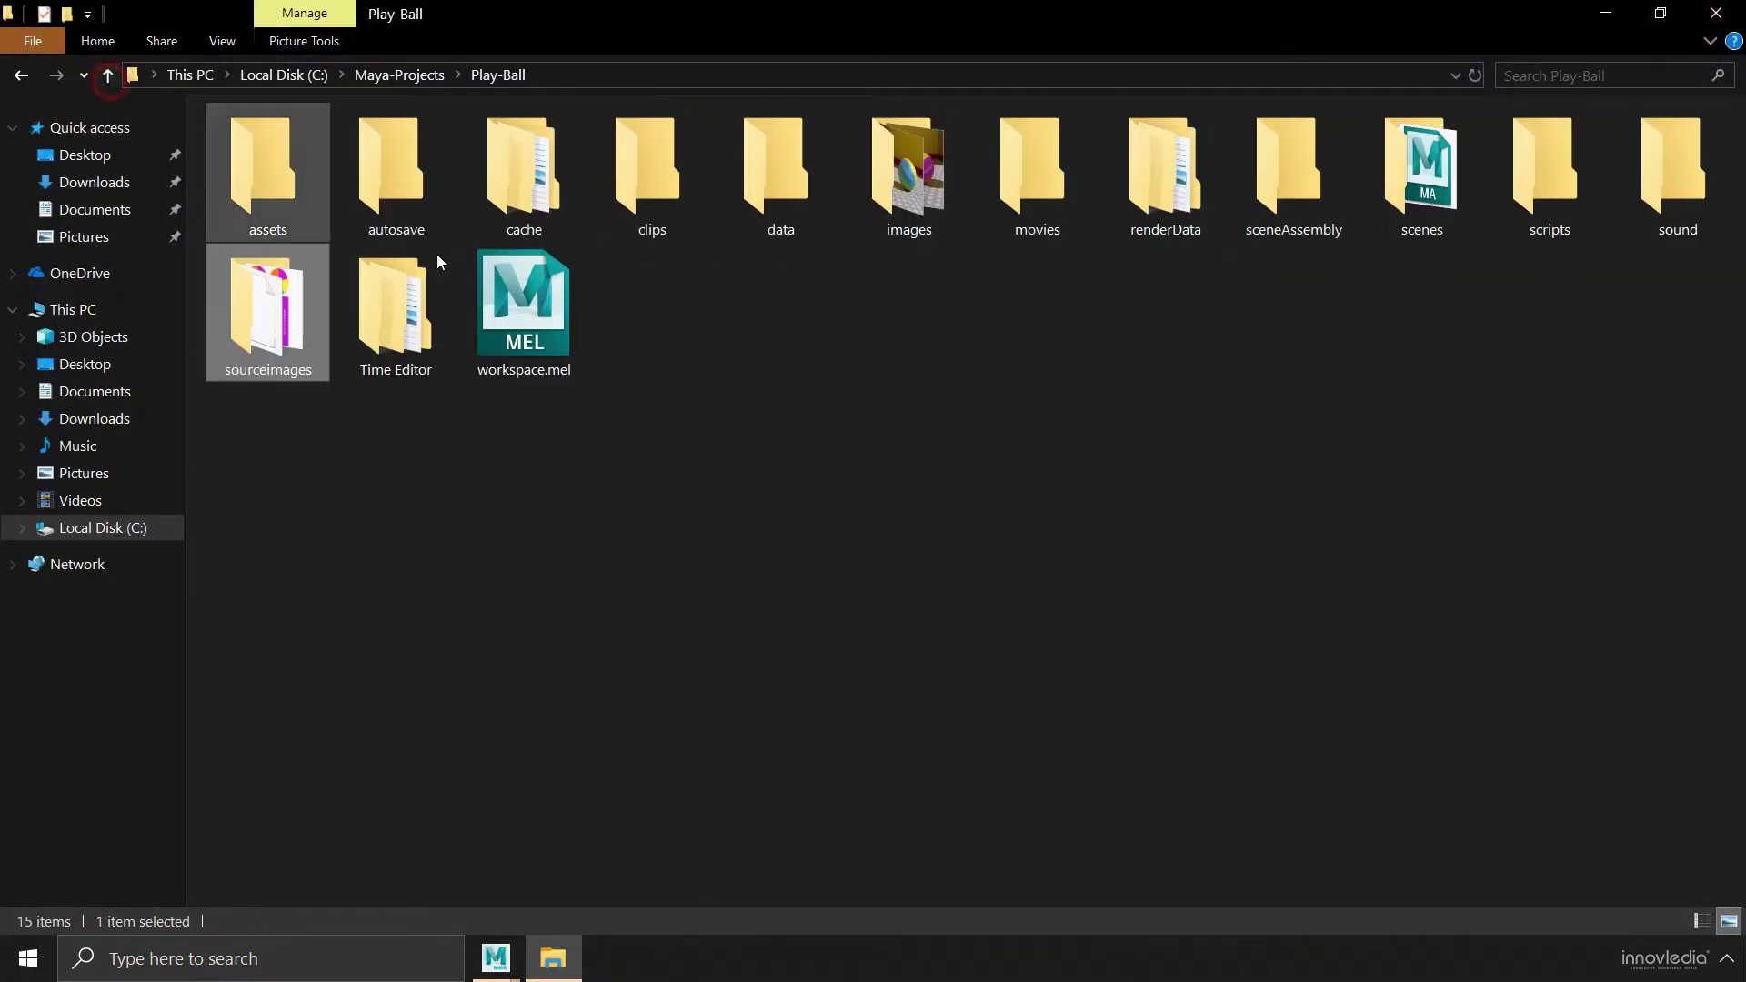
{"action": "left_click", "coordinate": [1080, 464]}
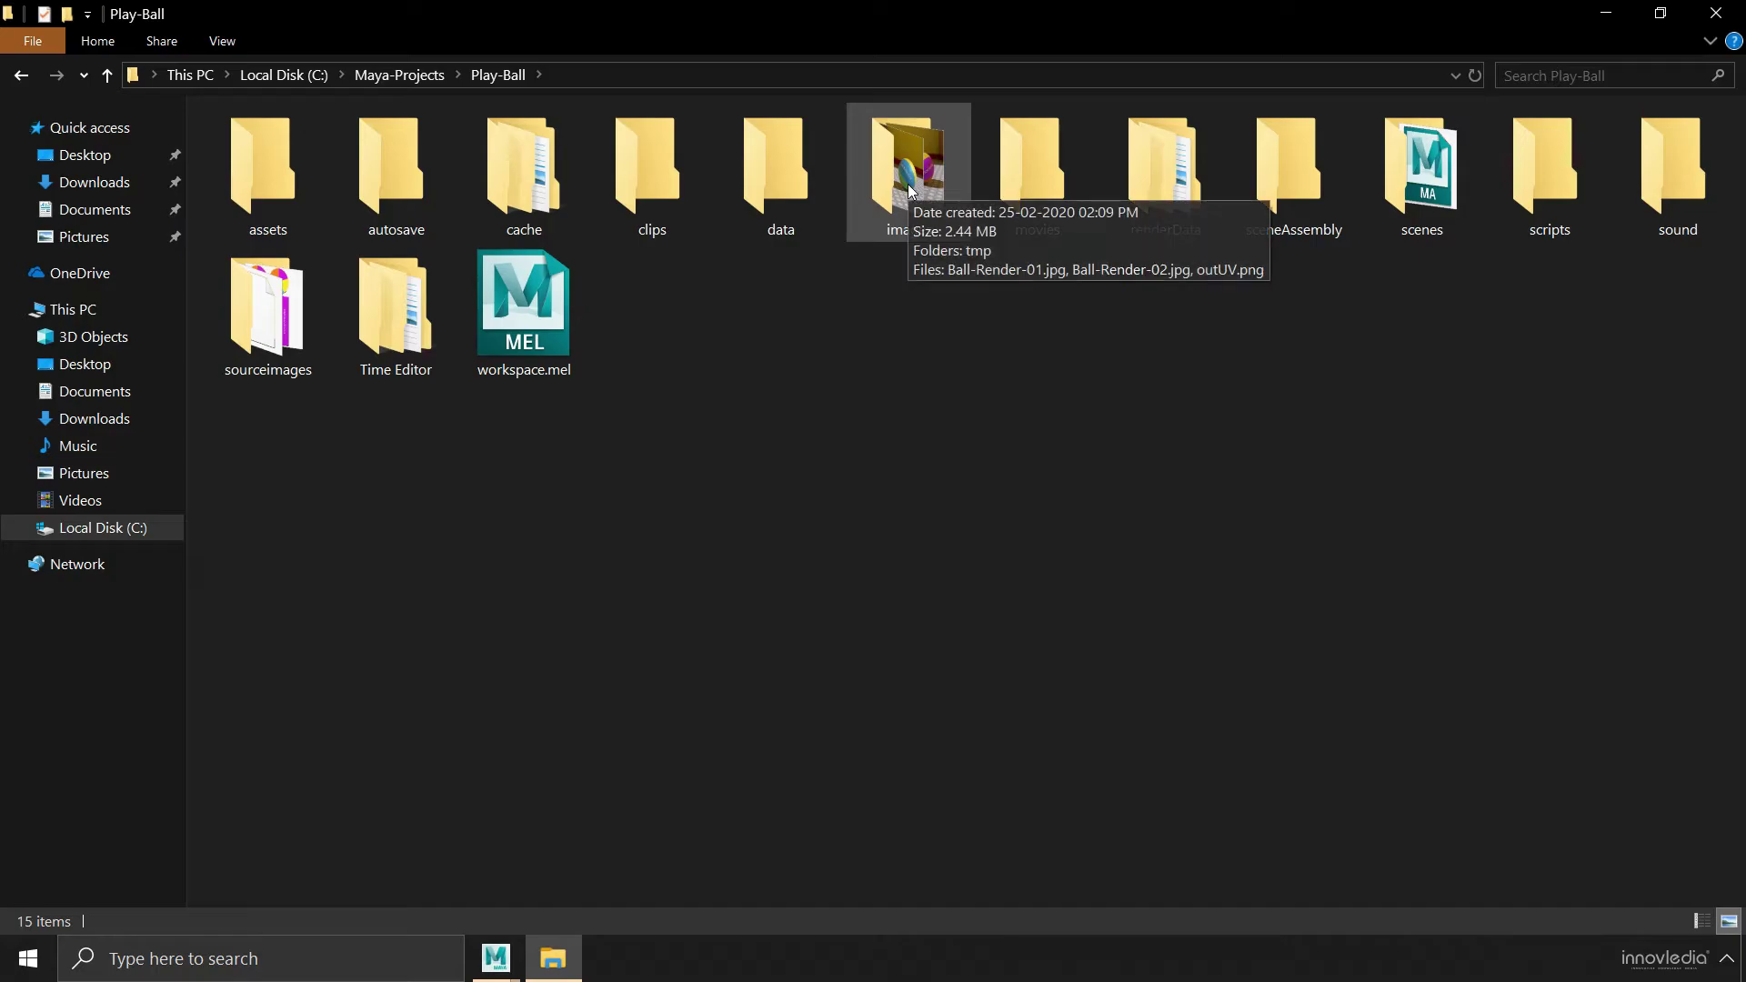
Minimize Maya and view Ball-Render-01.jpg from Play-Ball's images folder.
{"action": "left_click", "coordinate": [586, 905]}
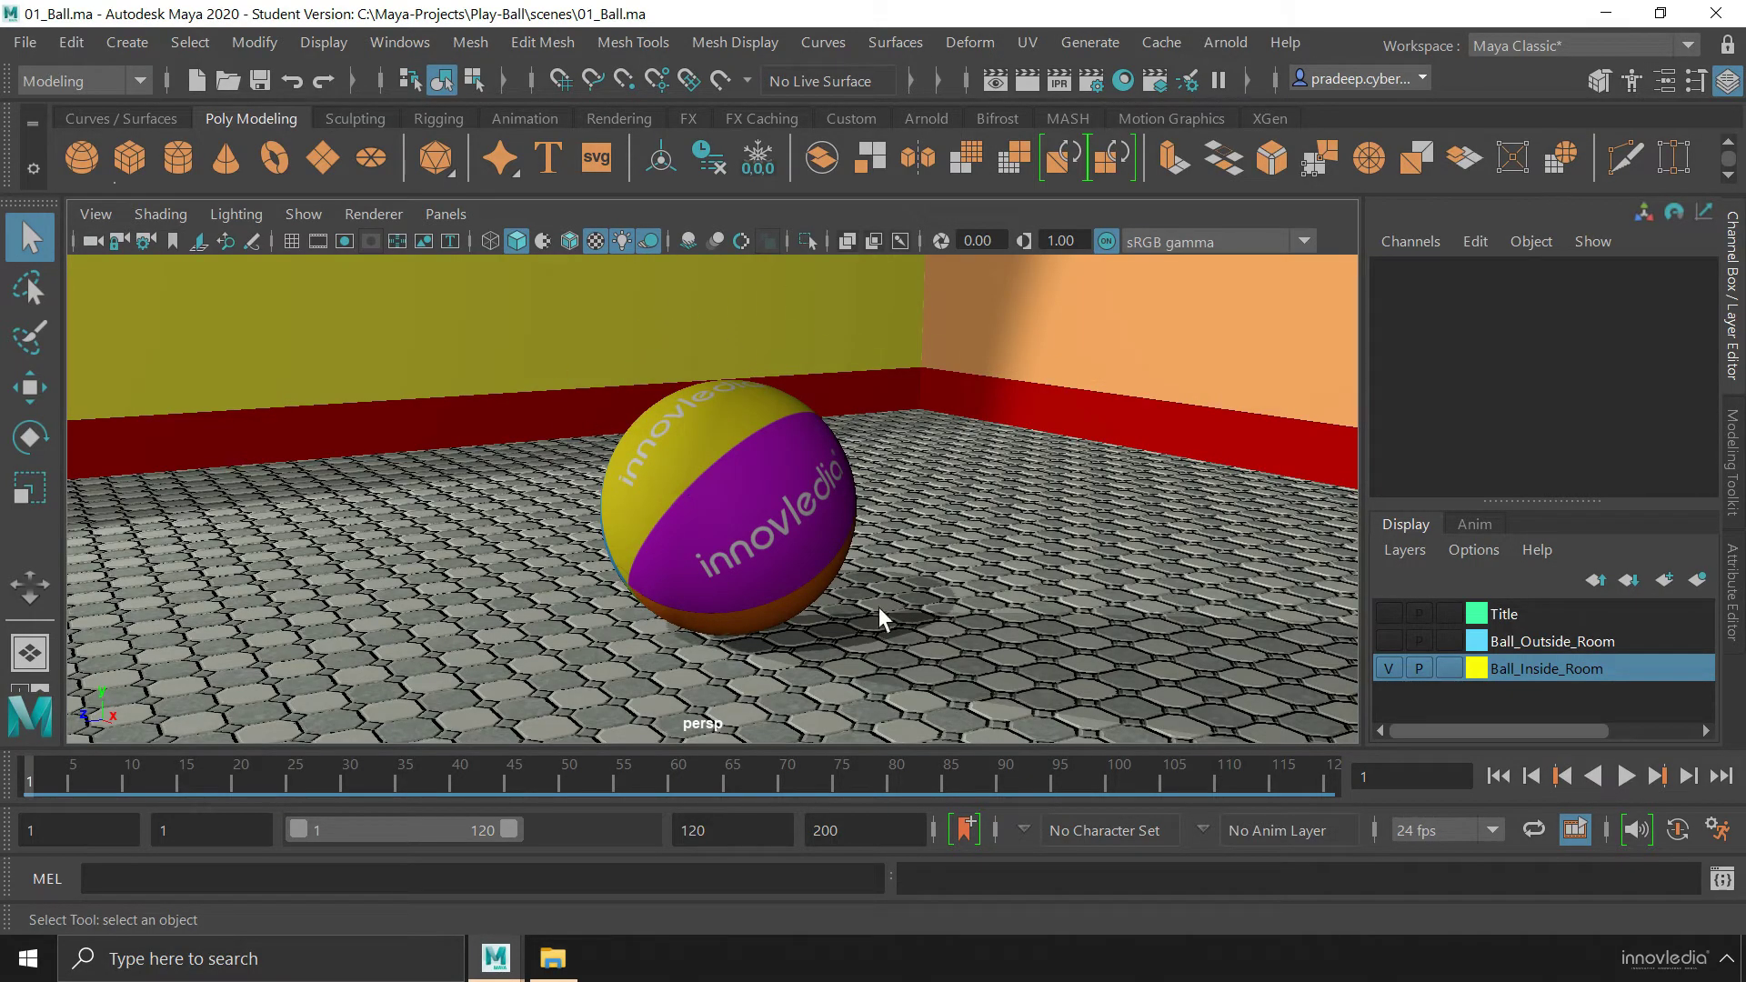
{"action": "left_click", "coordinate": [1606, 13]}
{"action": "double_click", "coordinate": [933, 193]}
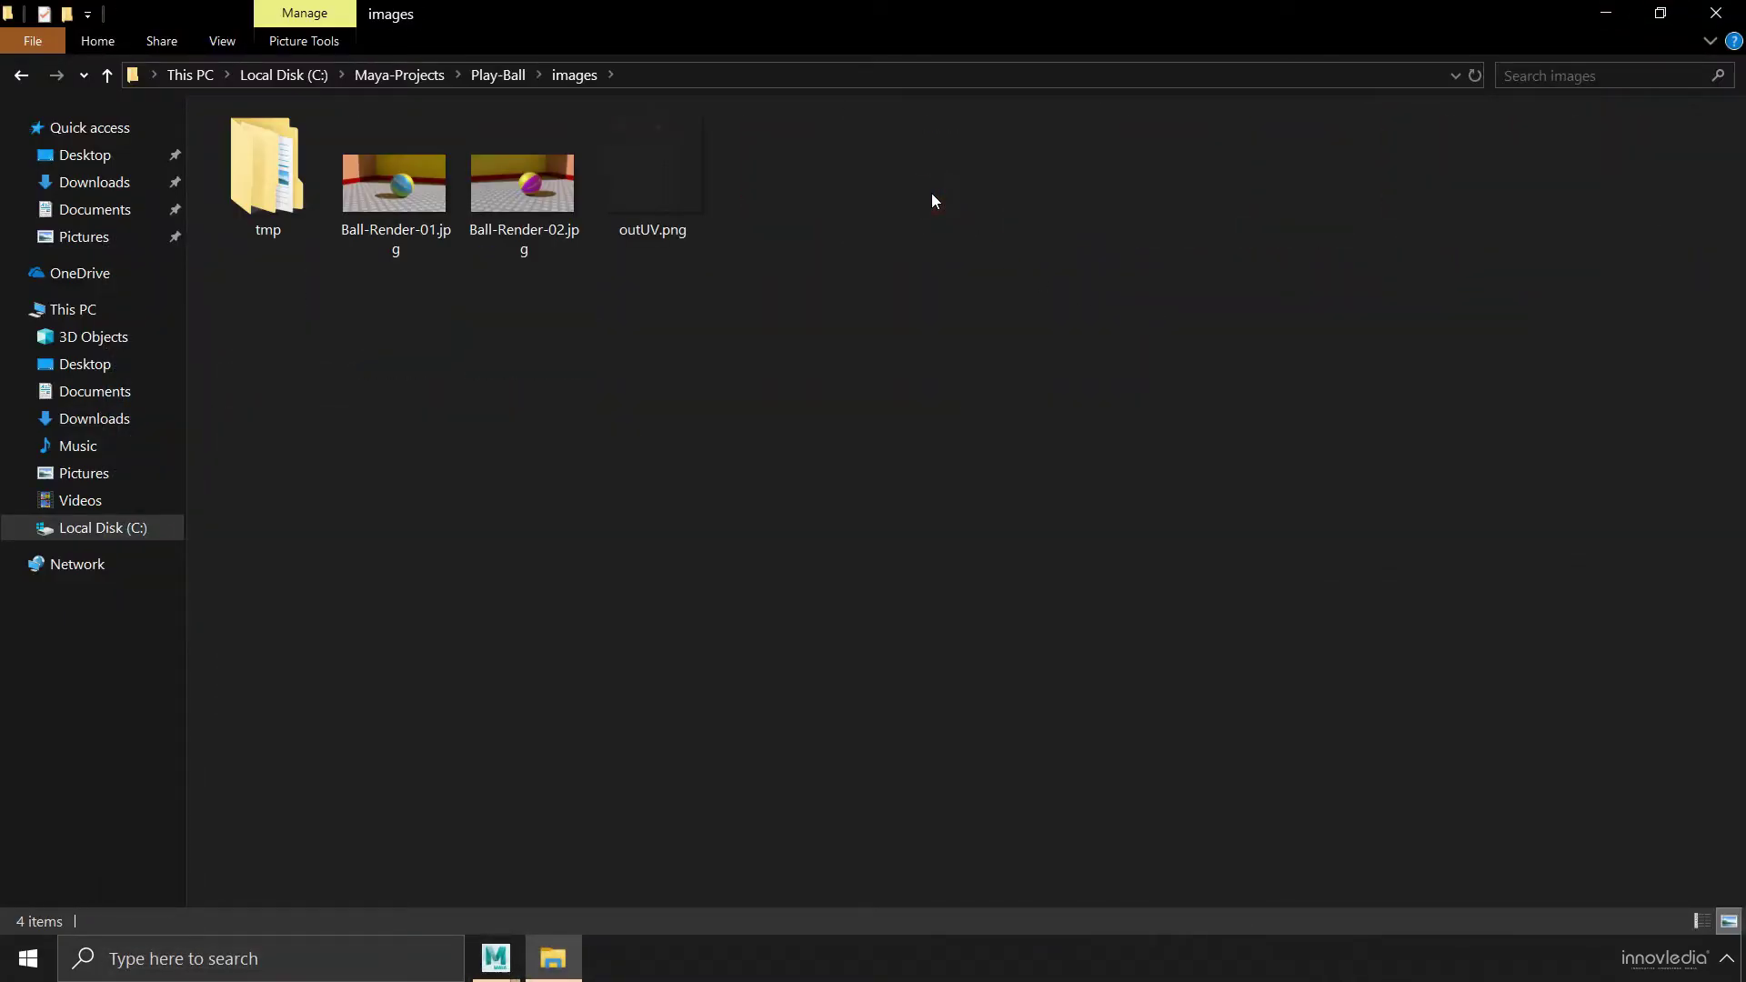
{"action": "double_click", "coordinate": [418, 216]}
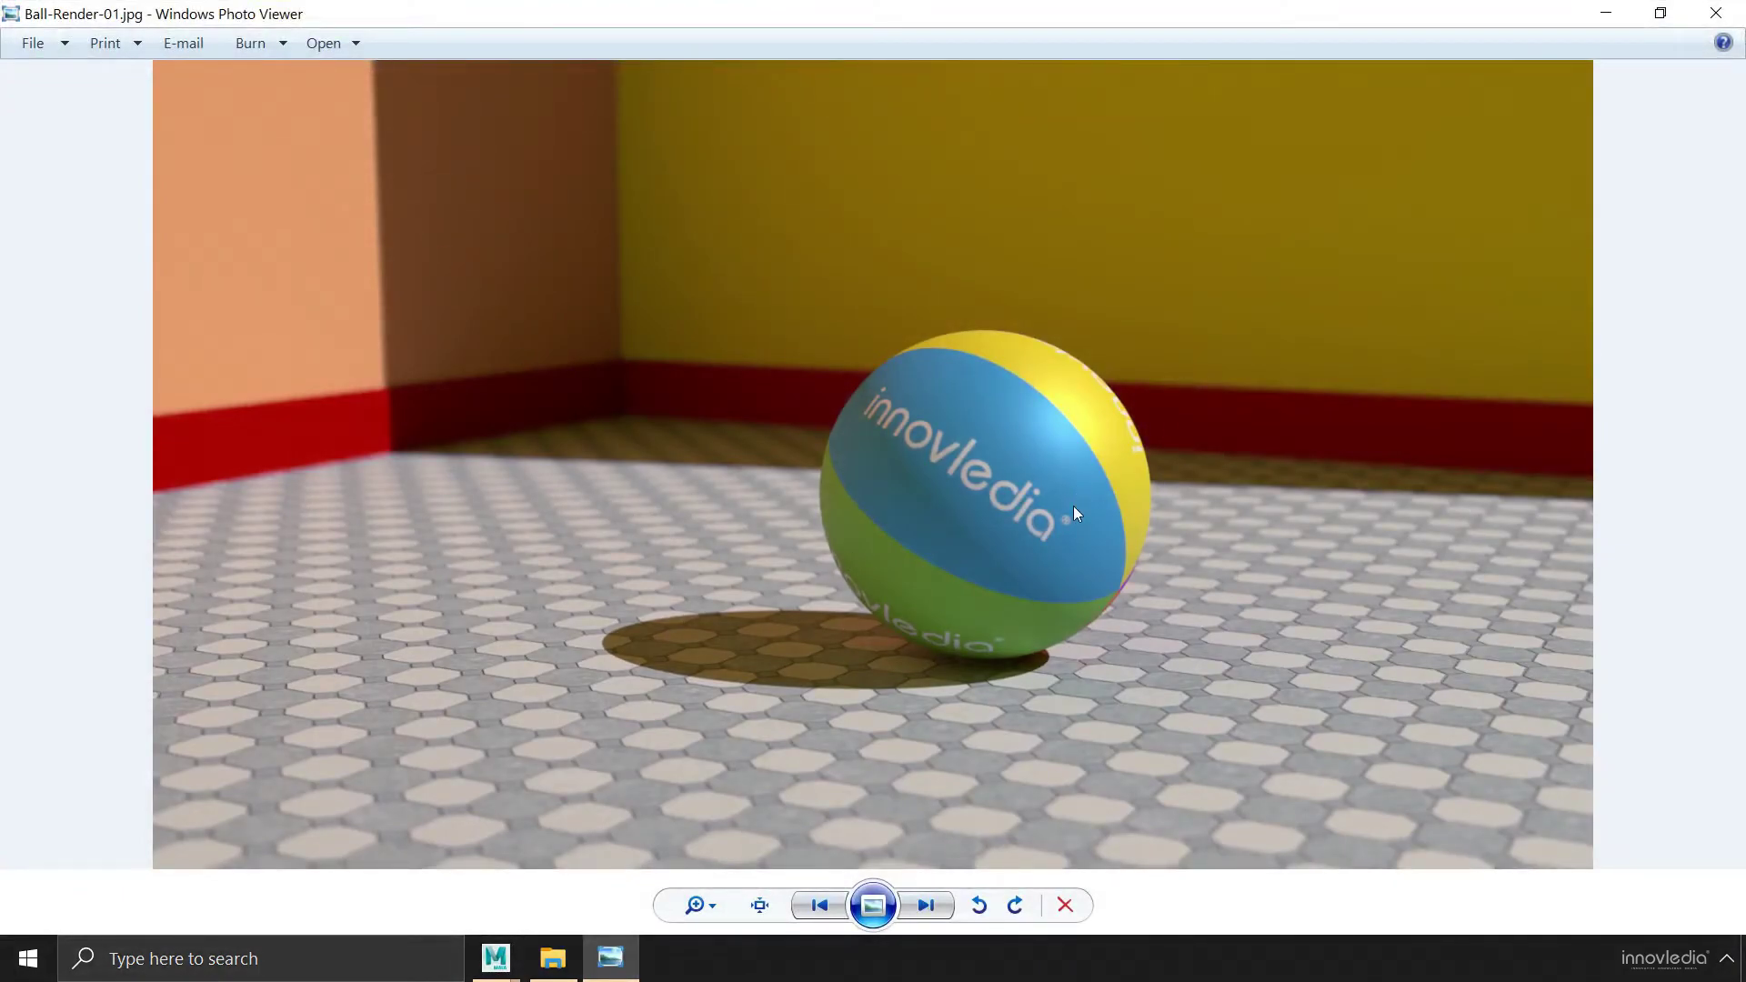
Compare Ball-Render-01.jpg with Ball-Render-02.jpg, then close the image viewer.
{"action": "left_click", "coordinate": [927, 905]}
{"action": "left_click", "coordinate": [820, 905]}
{"action": "left_click", "coordinate": [919, 902]}
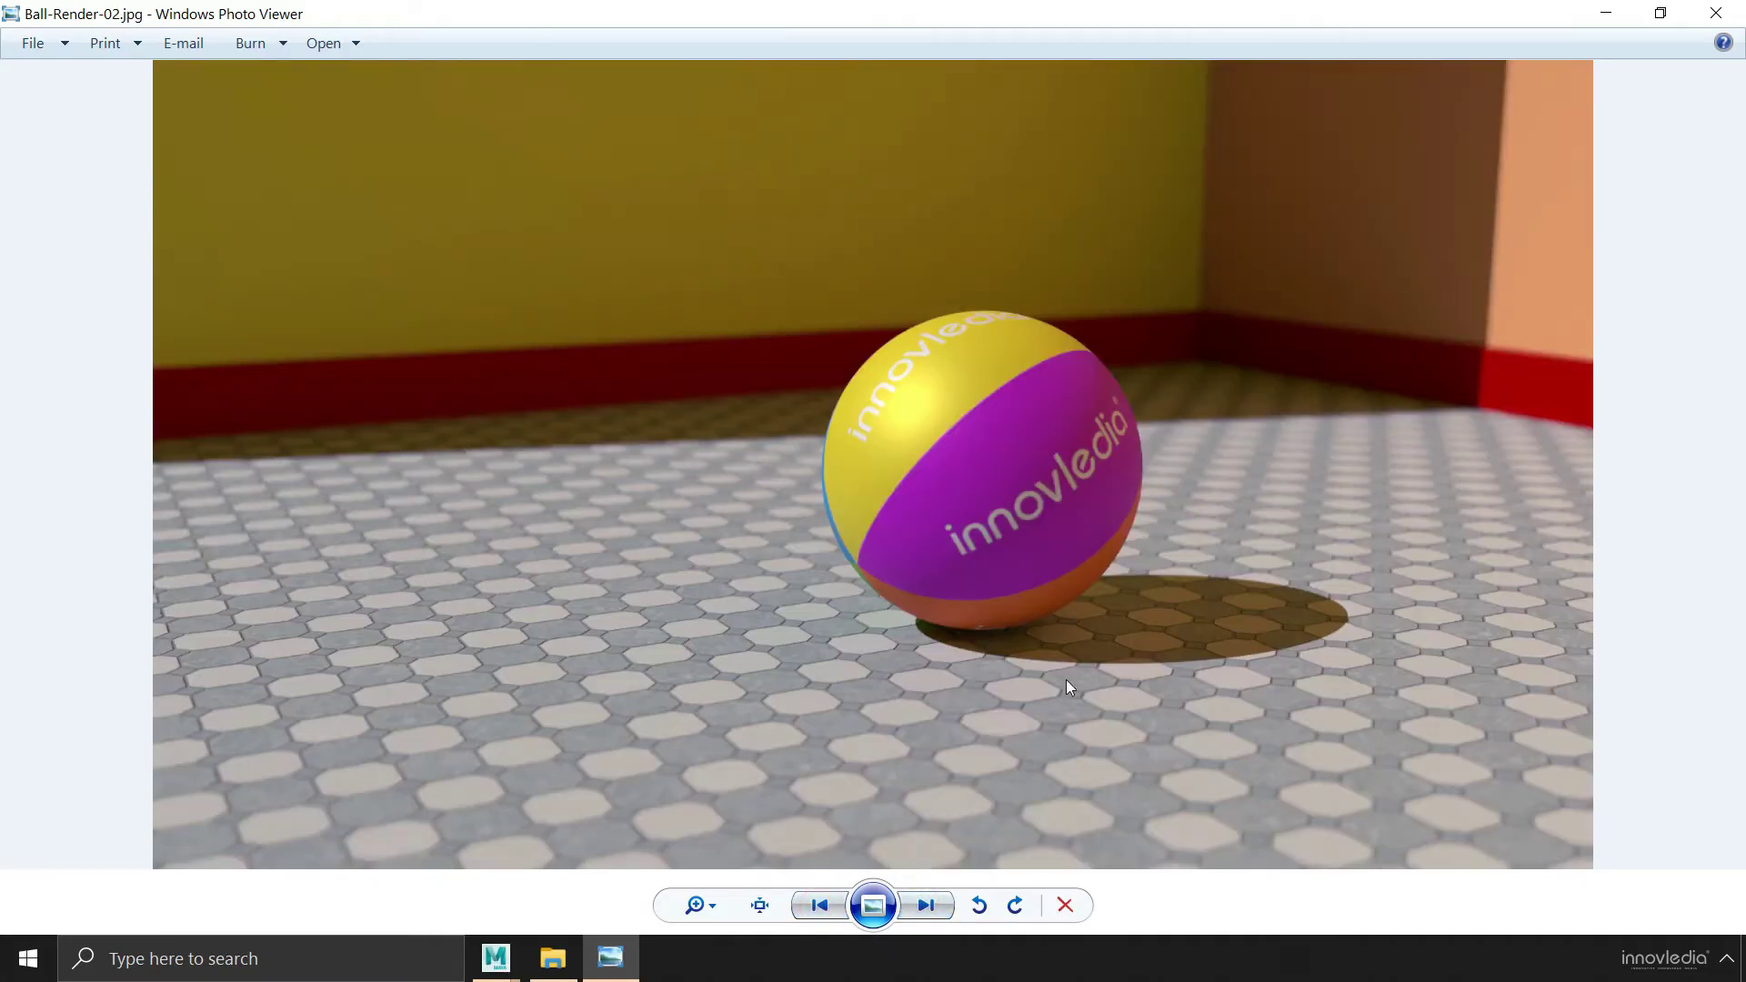
{"action": "left_click", "coordinate": [1716, 12]}
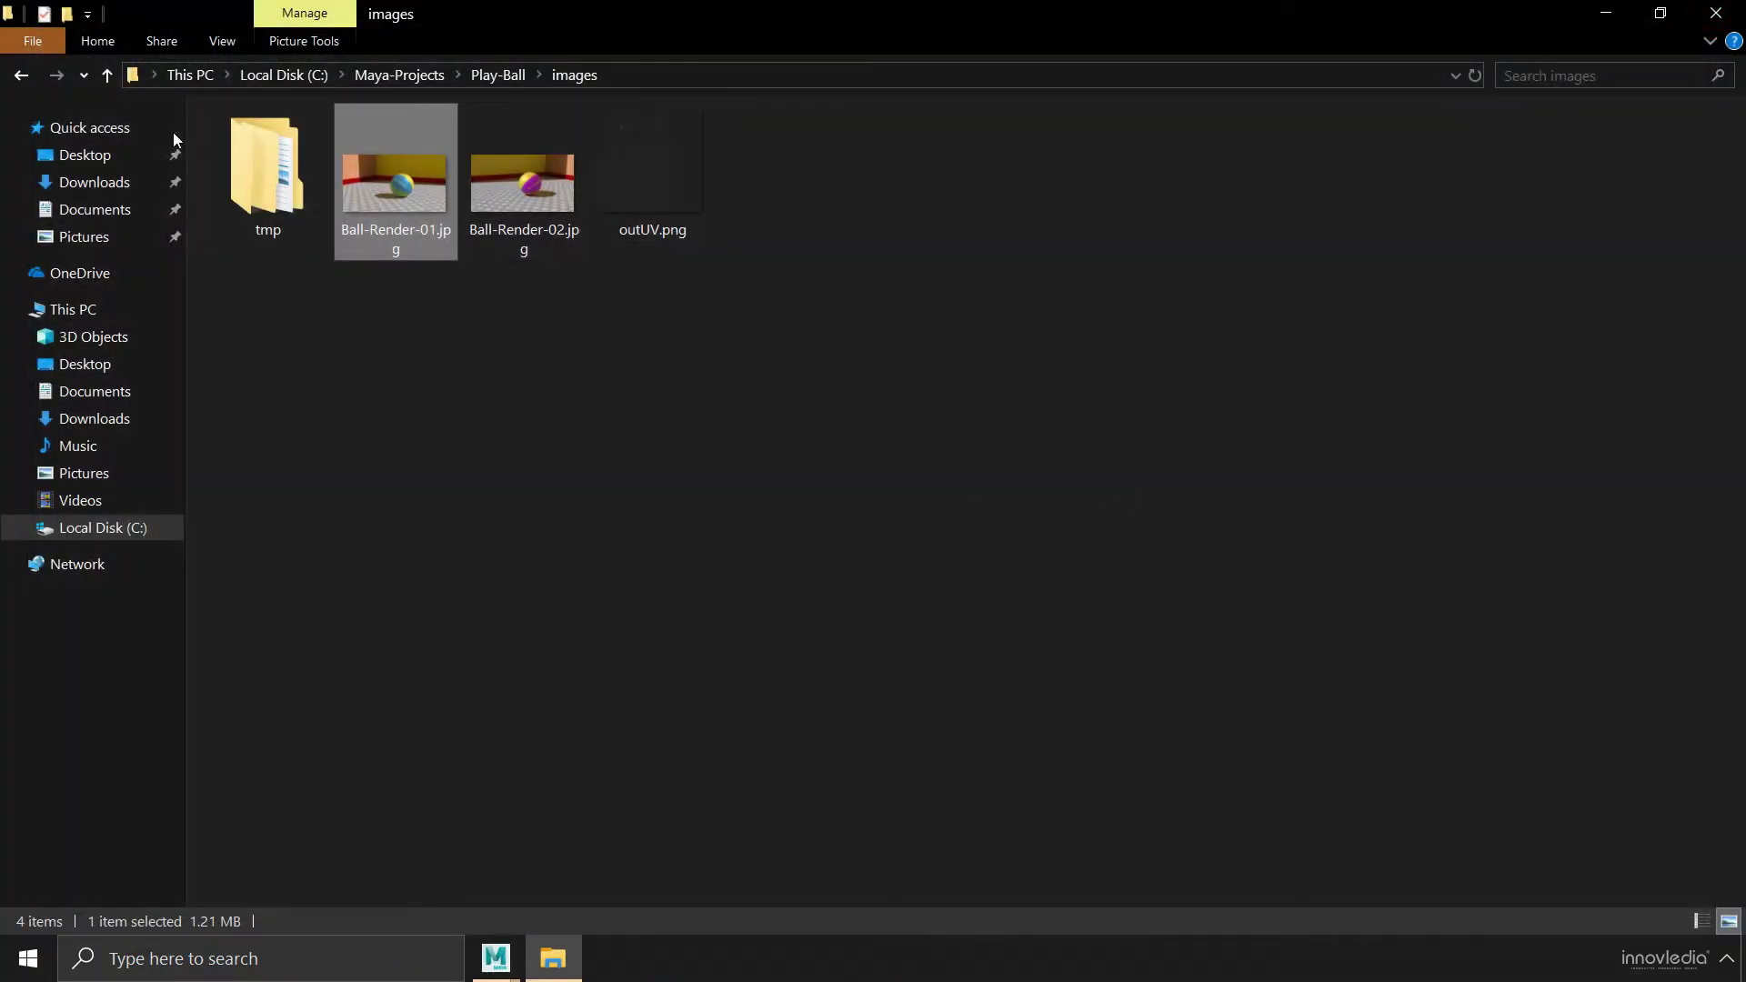
Open Play-Ball's scenes folder and select the 01_Ball.ma scene file.
{"action": "left_click", "coordinate": [105, 78]}
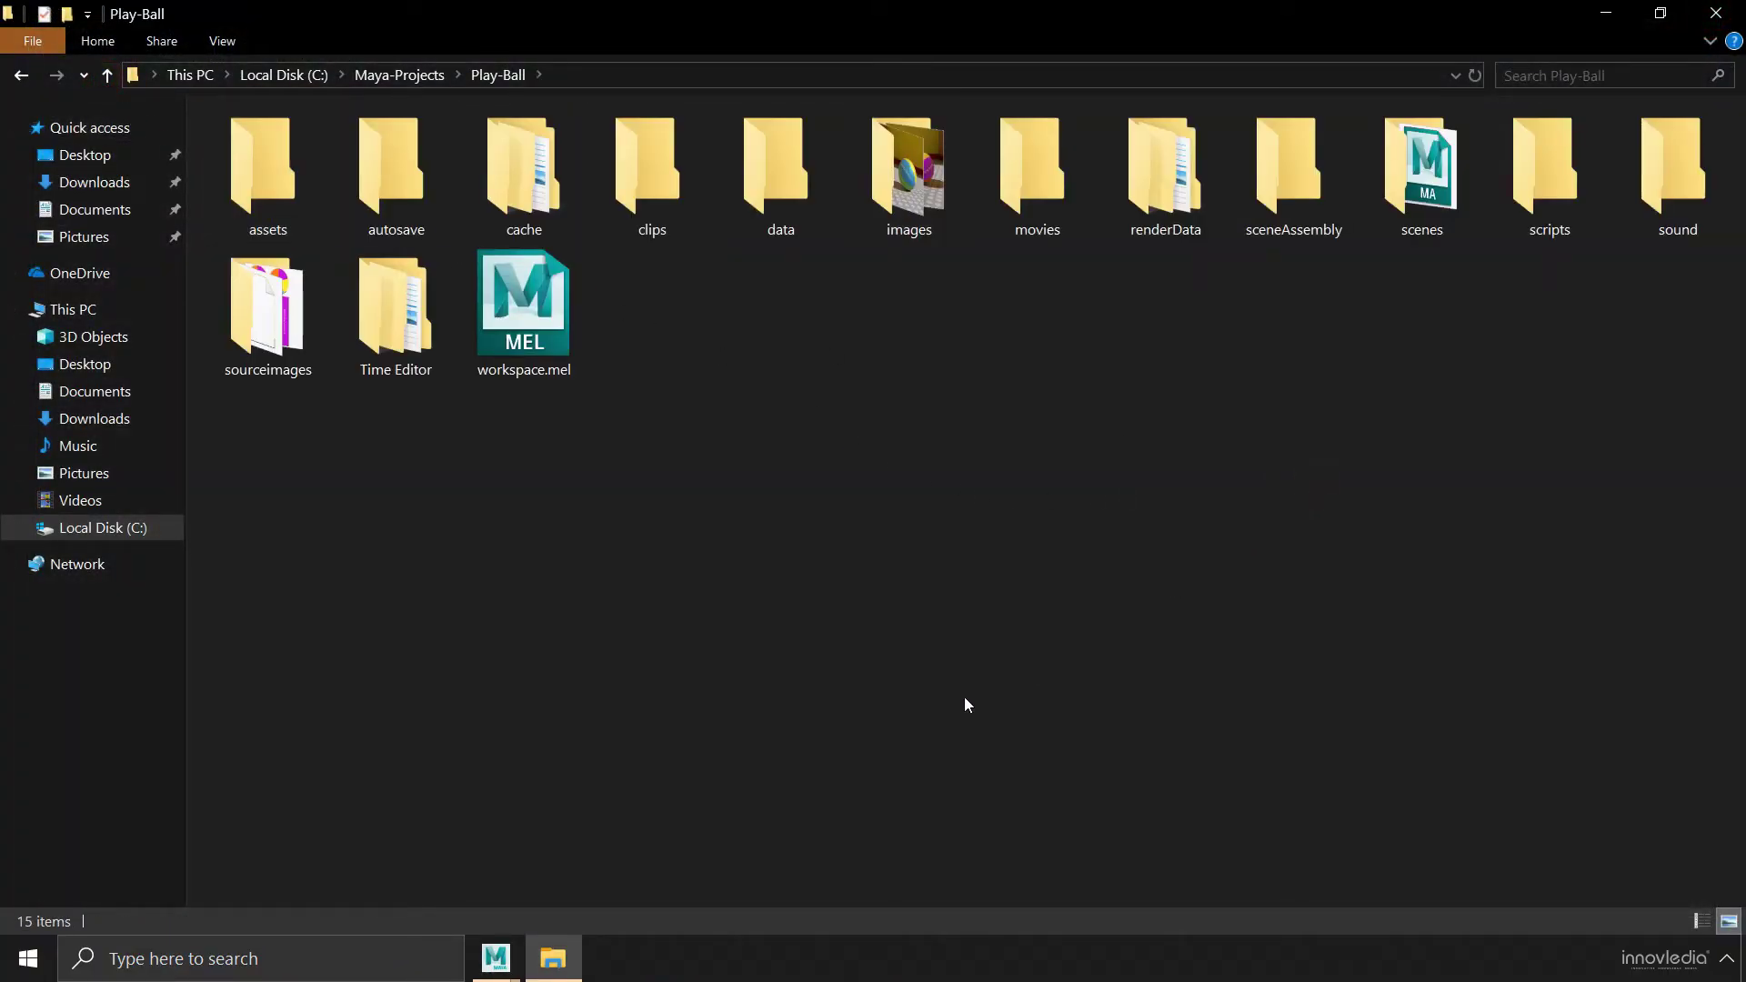
{"action": "double_click", "coordinate": [1459, 202]}
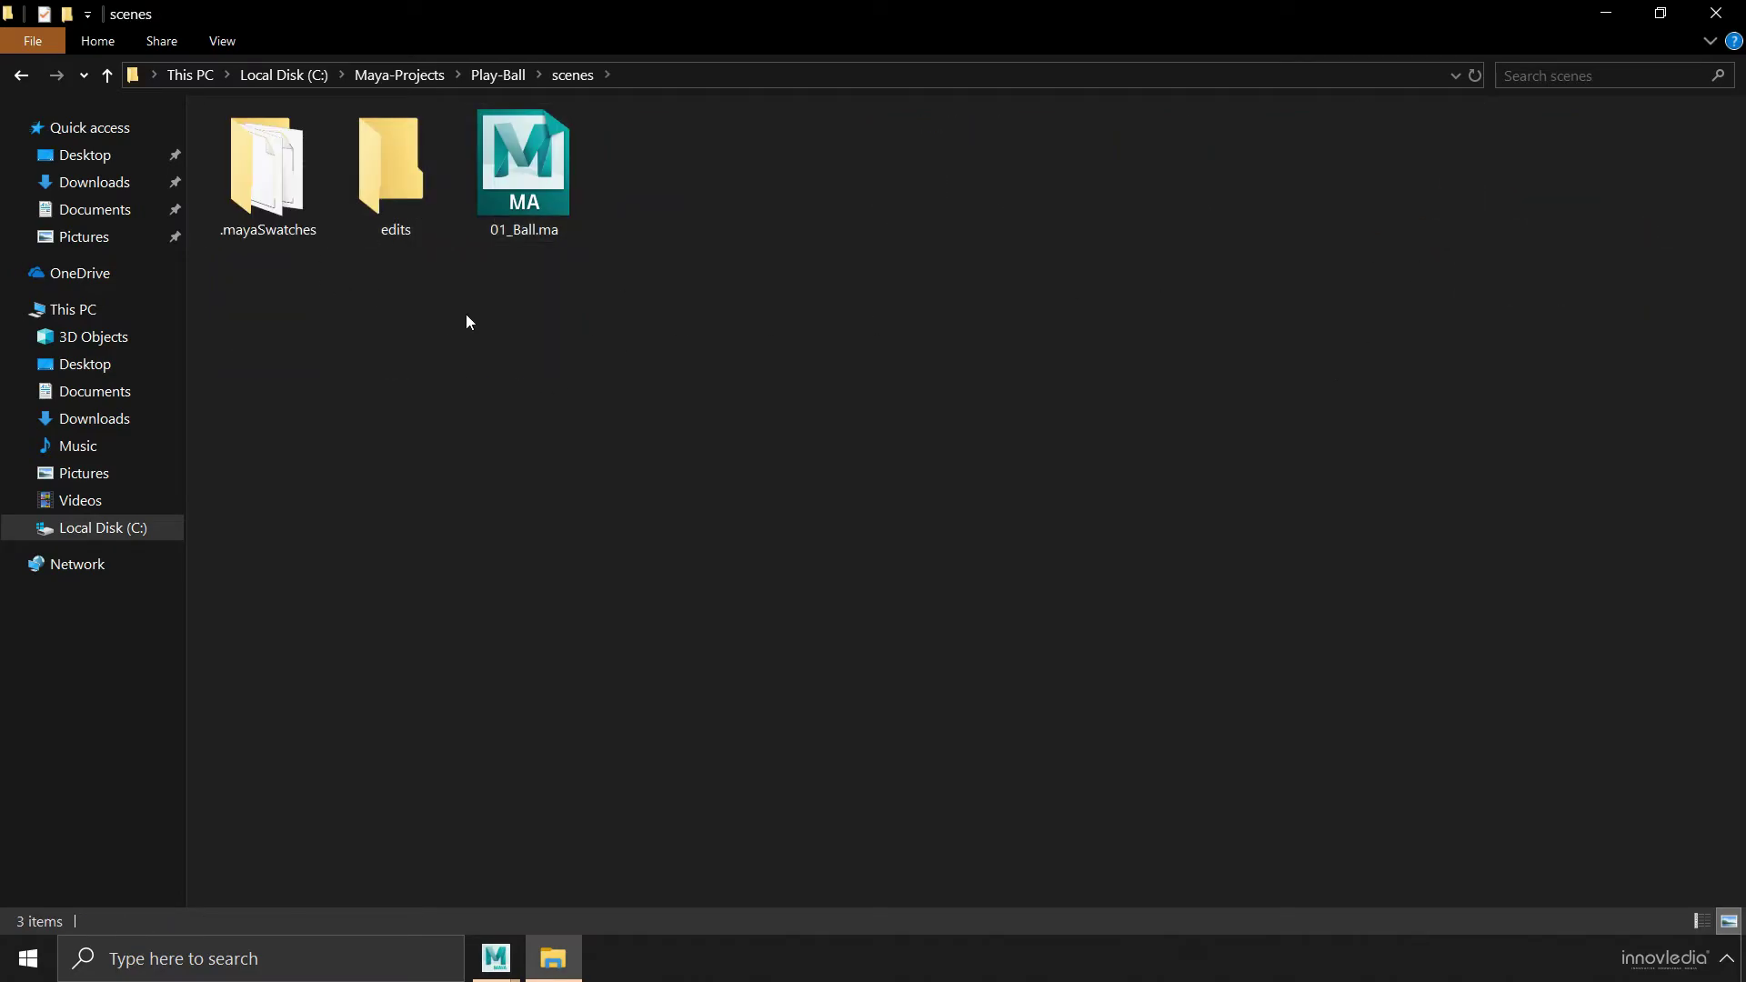
{"action": "left_click_drag", "start_coordinate": [521, 326], "coordinate": [682, 155]}
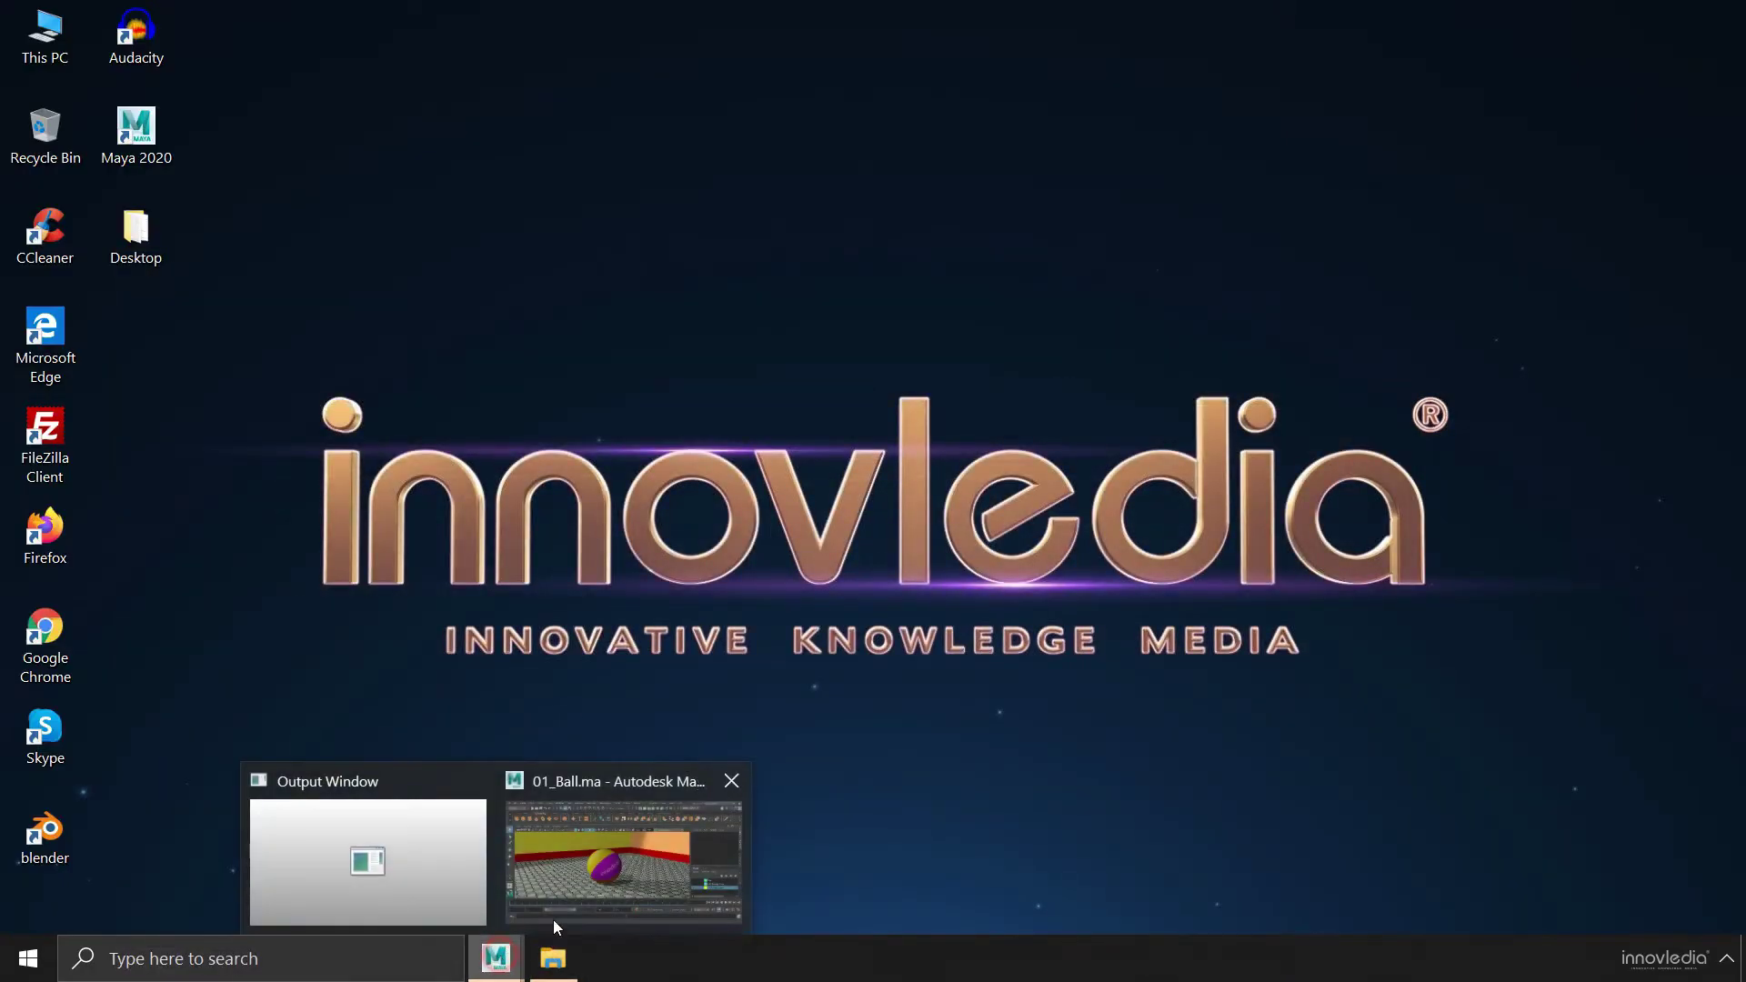
Check the ball scene in Maya, minimize it, and go up to the Maya-Projects folder.
{"action": "mouse_move", "coordinate": [495, 957]}
{"action": "left_click", "coordinate": [553, 919]}
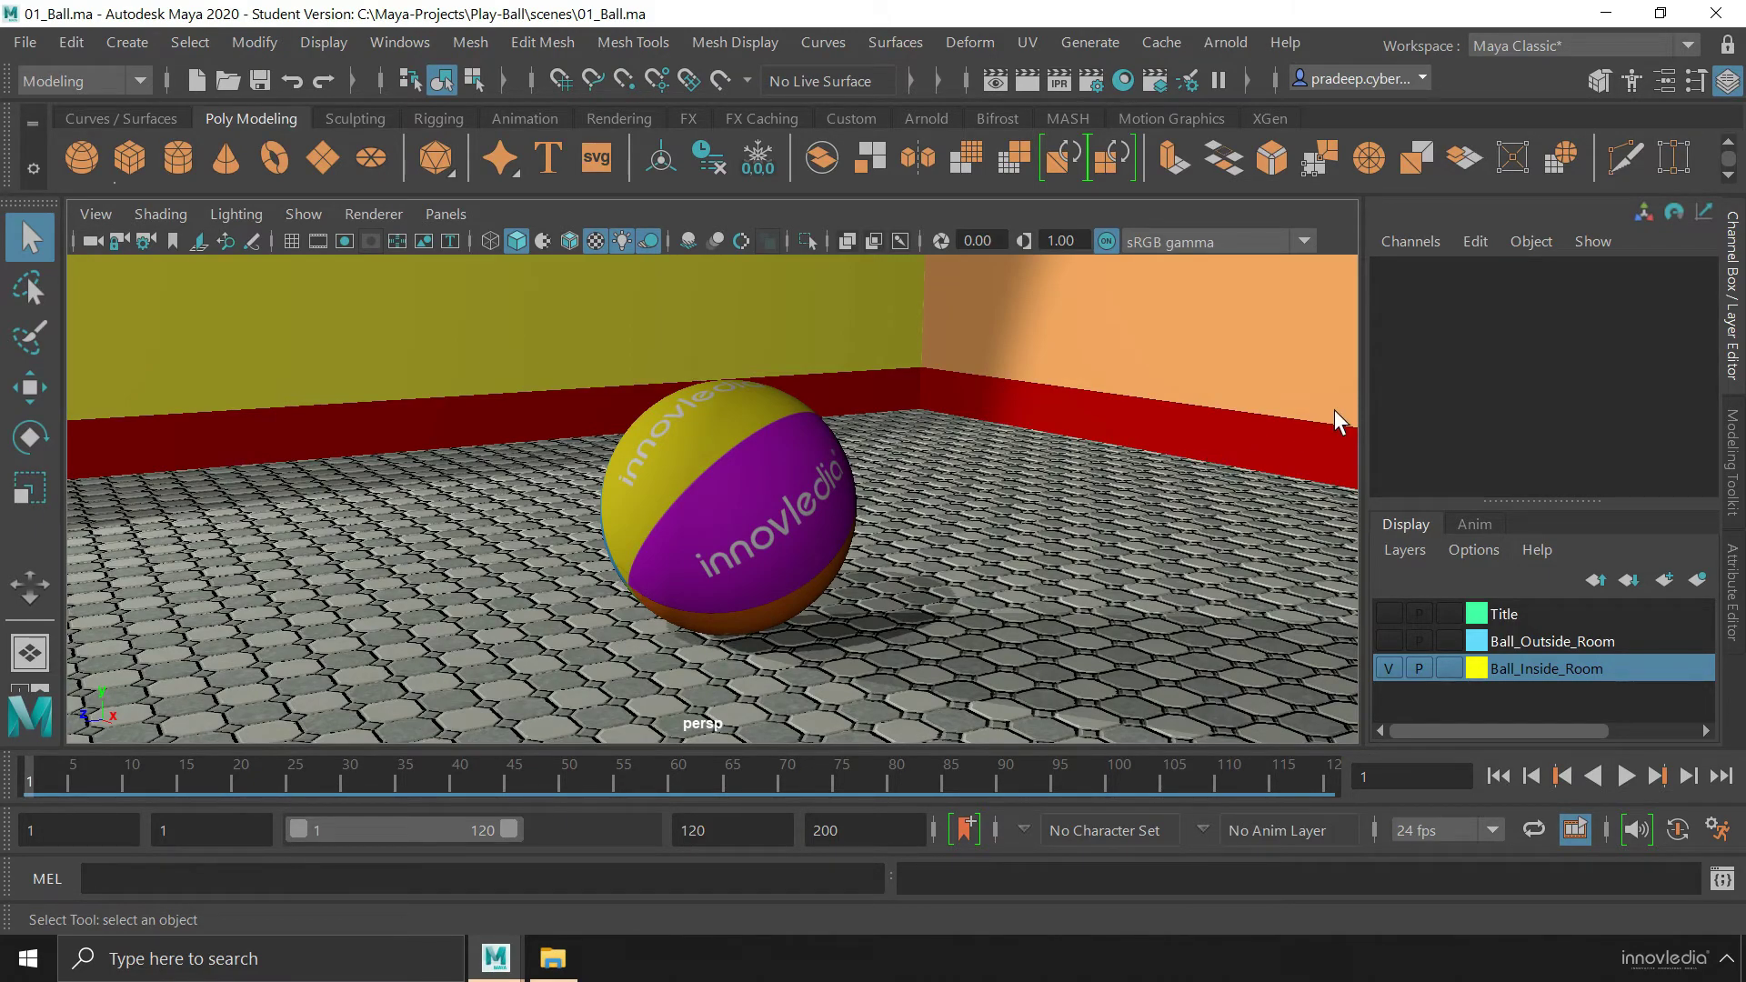
{"action": "left_click", "coordinate": [1605, 13]}
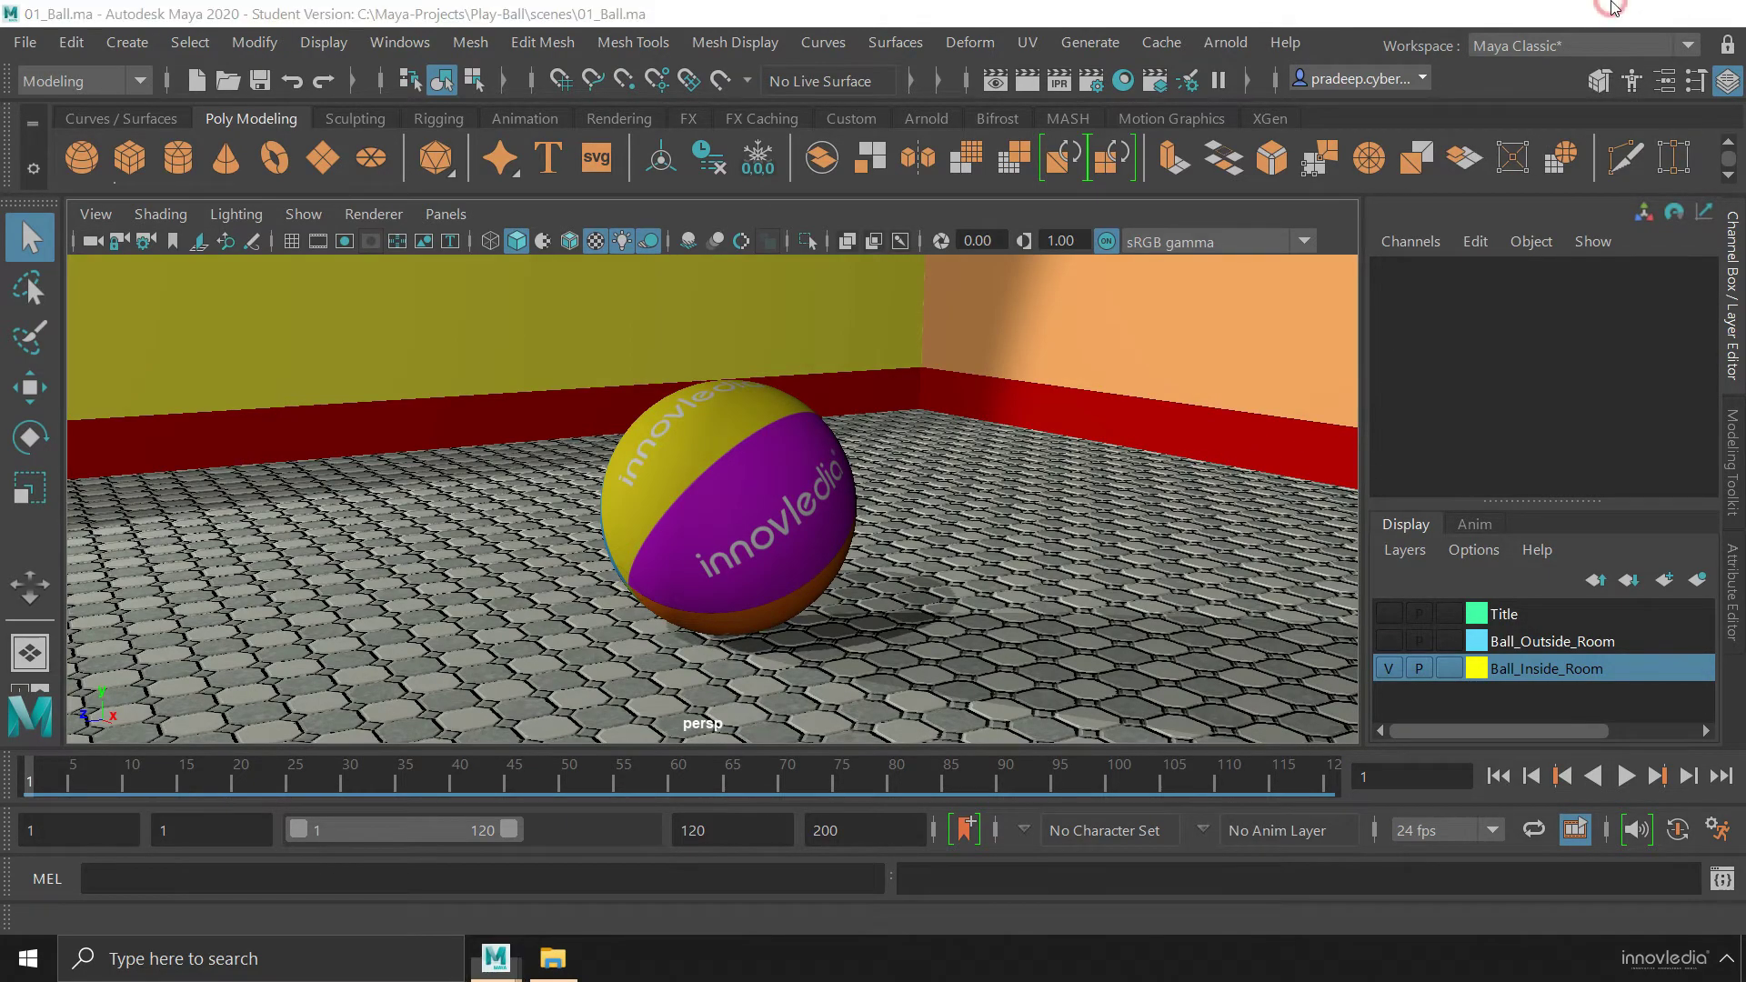
{"action": "left_click", "coordinate": [550, 962]}
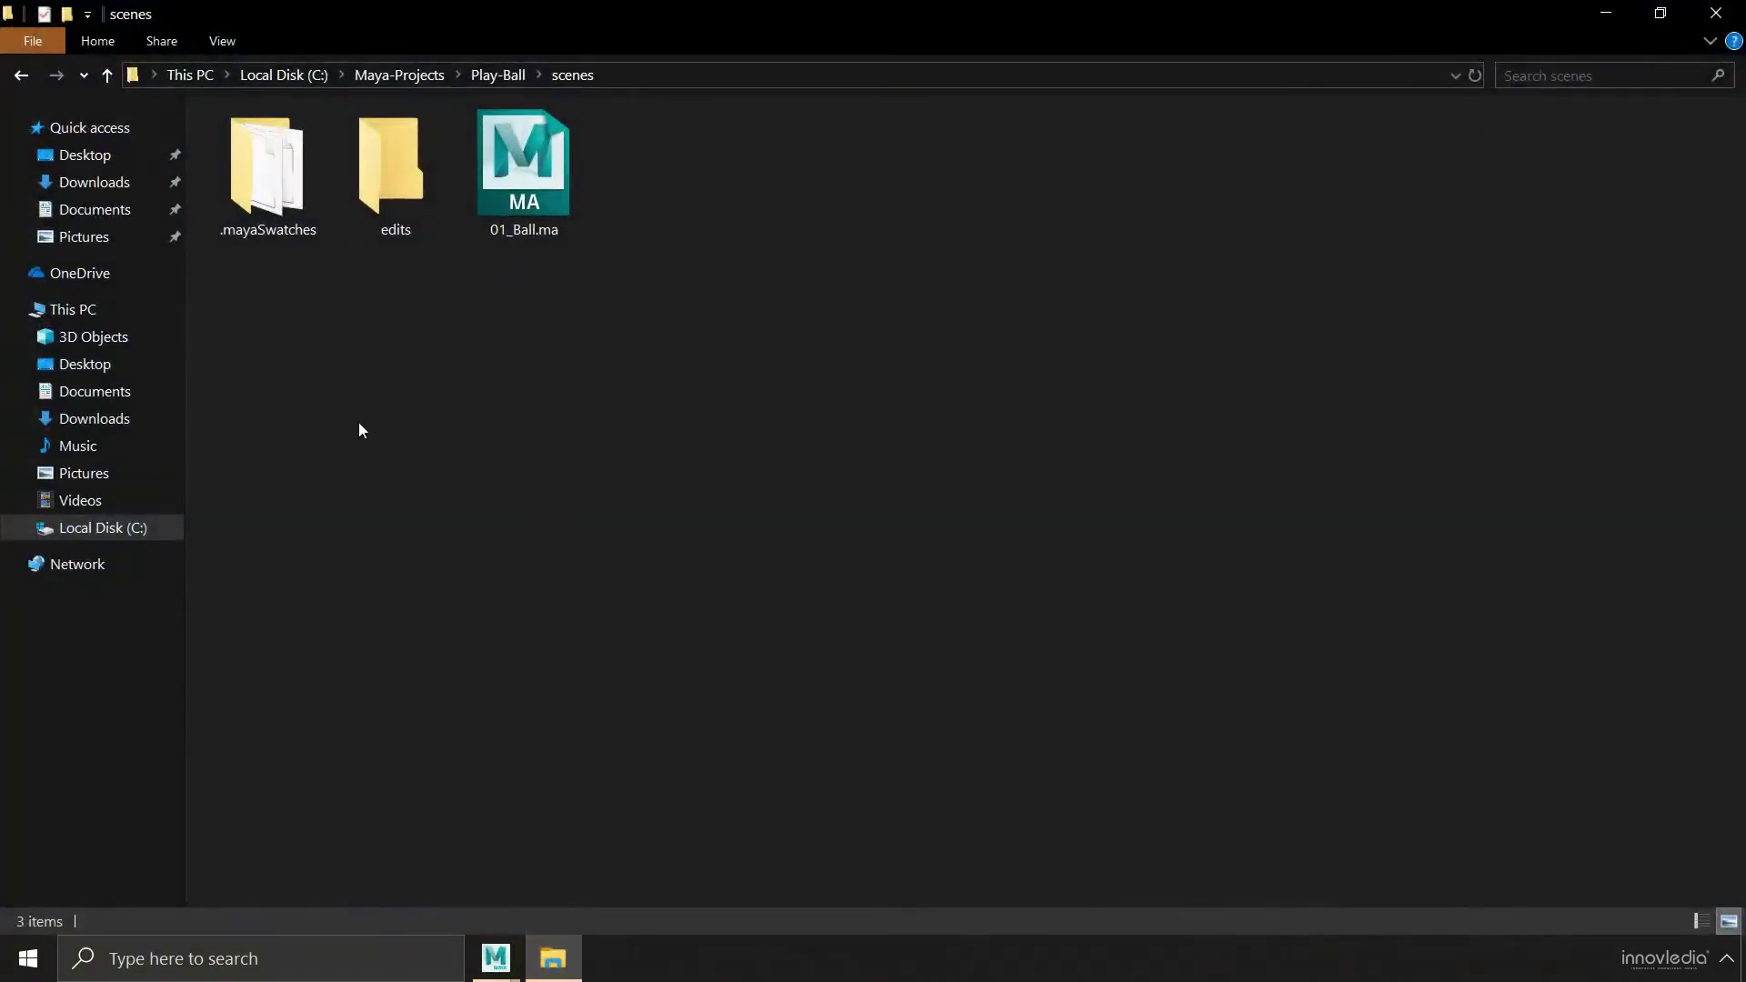
{"action": "left_click", "coordinate": [109, 75]}
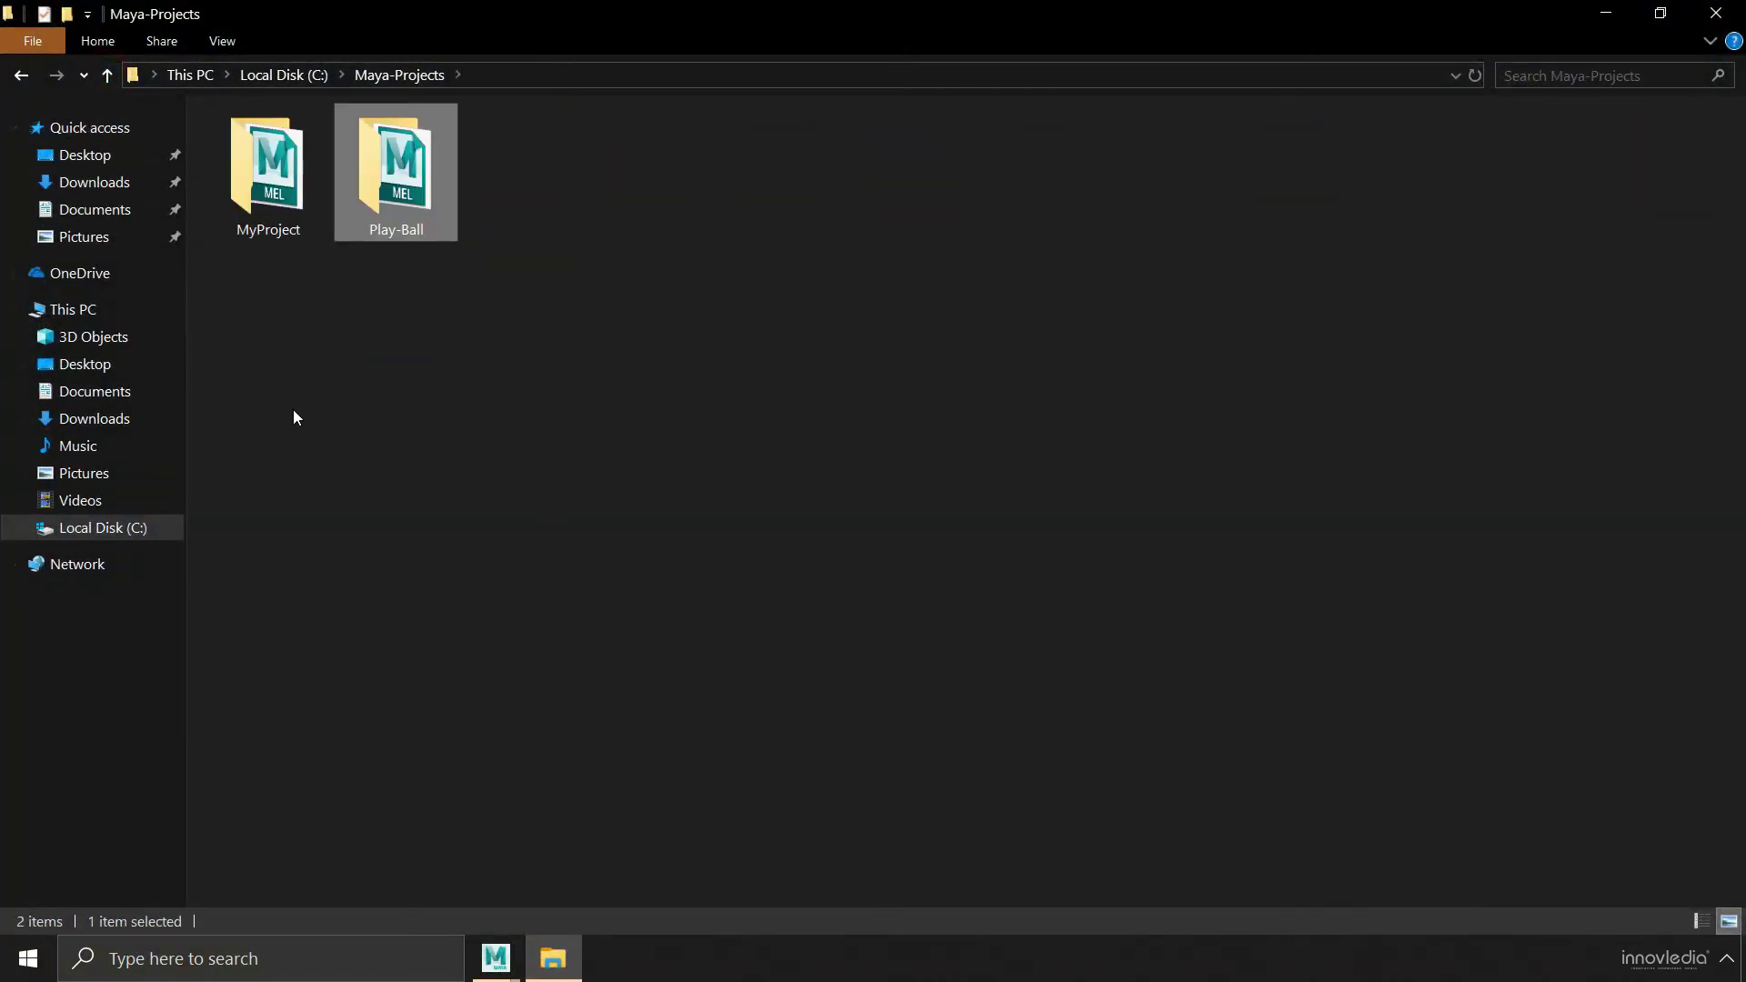
Send MyProject to a compressed (zipped) folder, keeping the name MyProject.zip.
{"action": "left_click", "coordinate": [300, 155]}
{"action": "right_click", "coordinate": [303, 162]}
{"action": "mouse_move", "coordinate": [366, 522]}
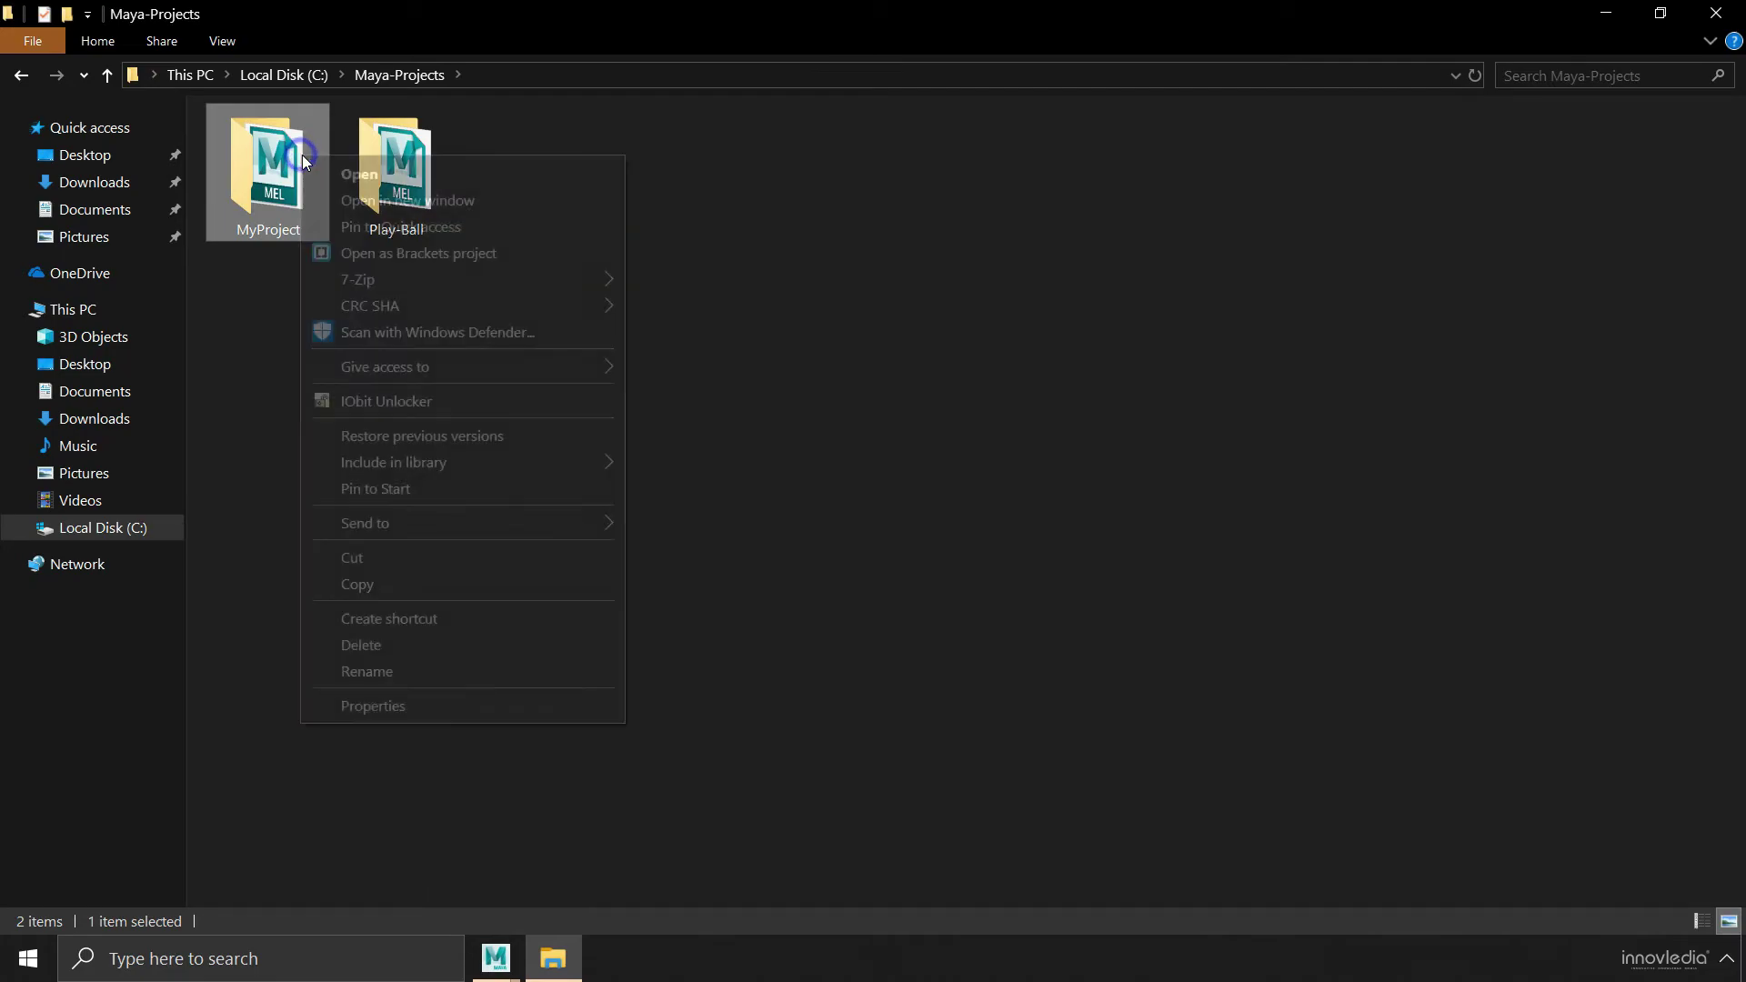
{"action": "left_click", "coordinate": [895, 313]}
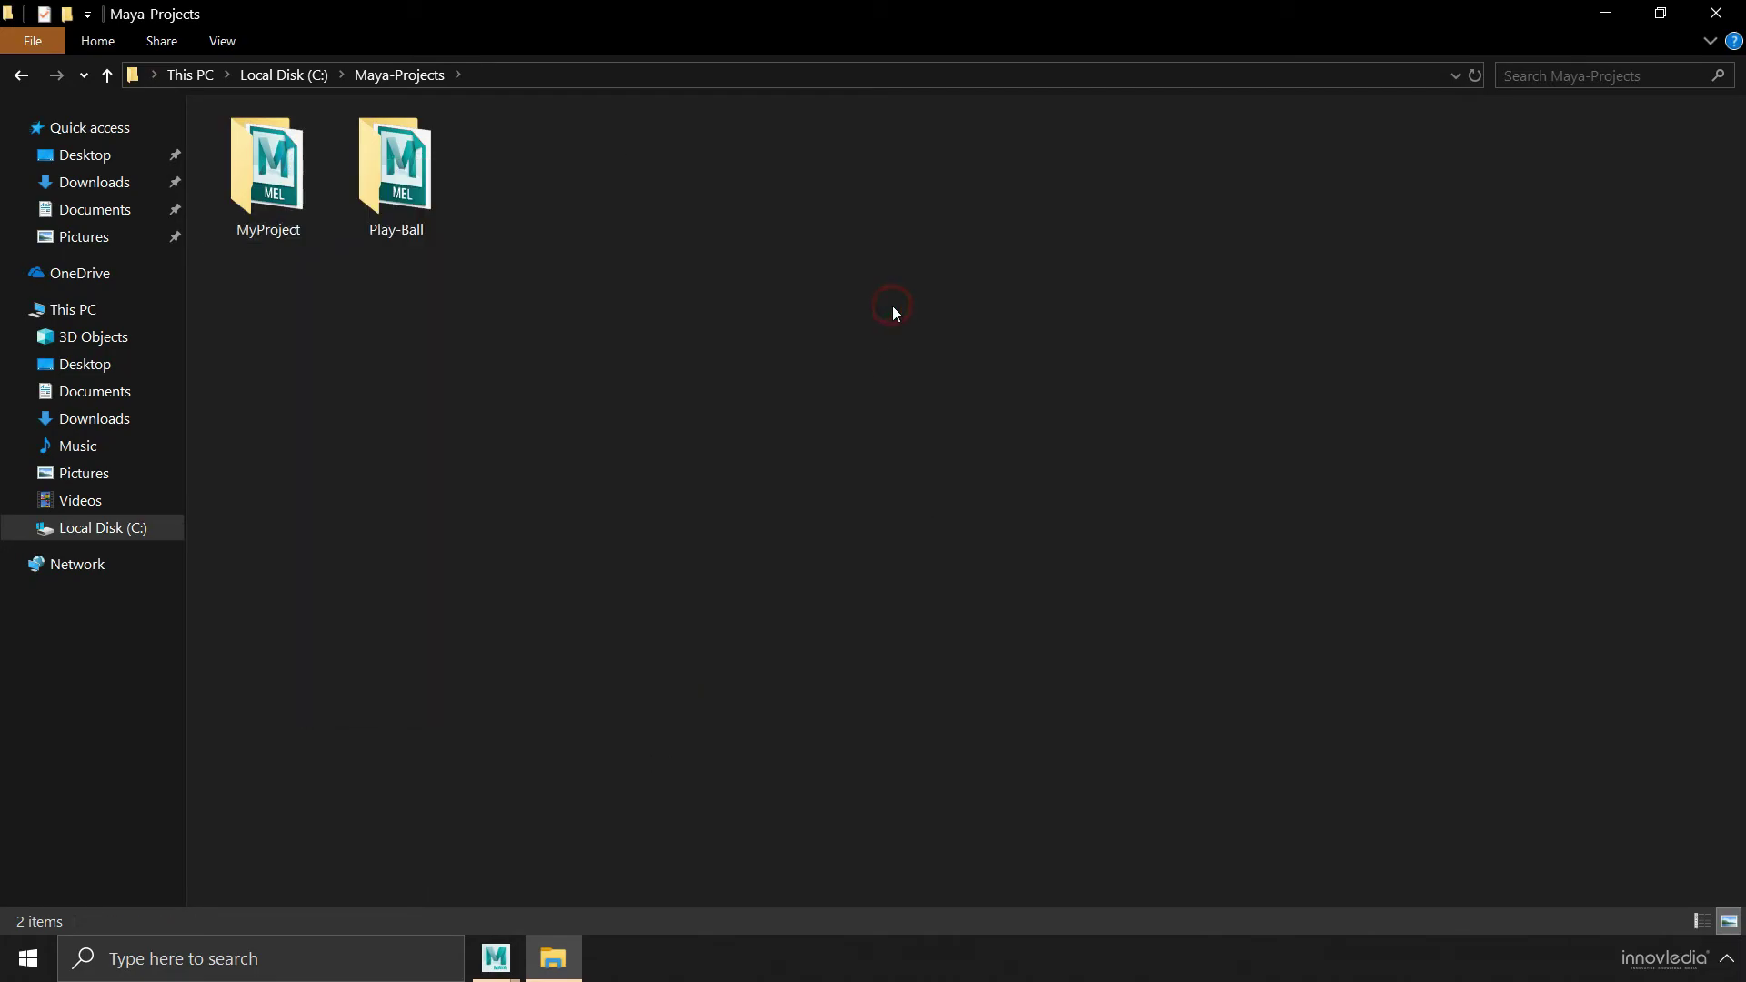
{"action": "left_click", "coordinate": [295, 159]}
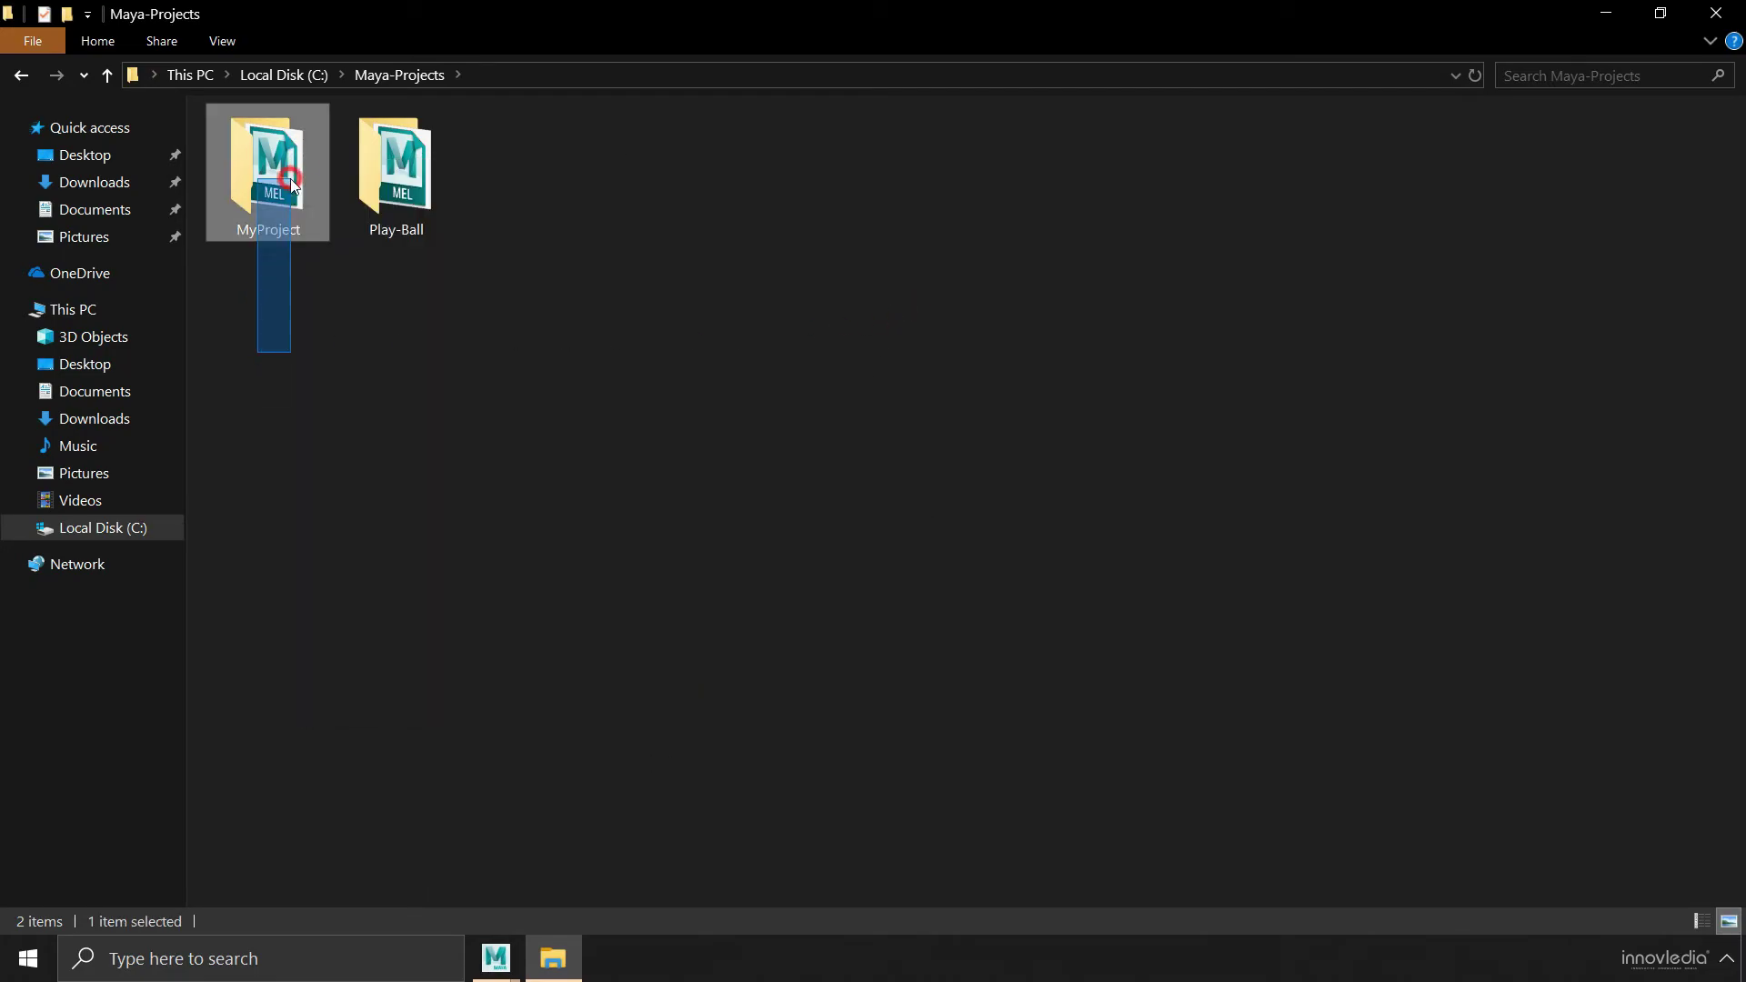
{"action": "right_click", "coordinate": [274, 133]}
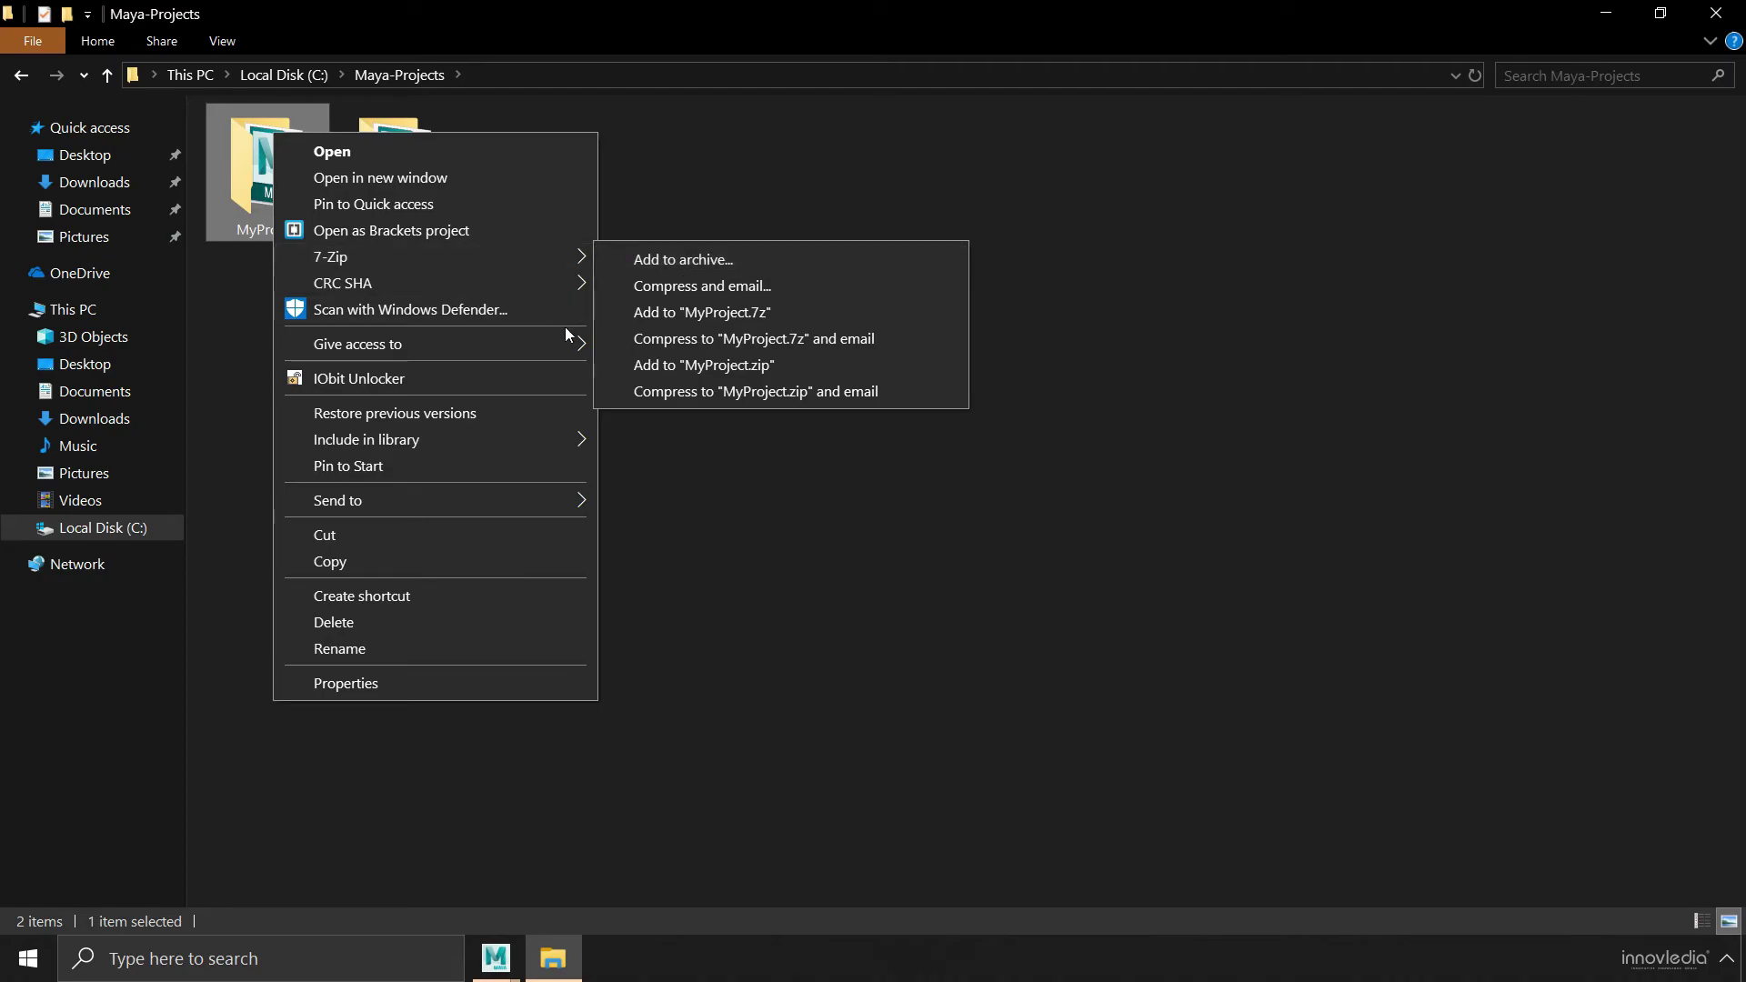
{"action": "mouse_move", "coordinate": [434, 500]}
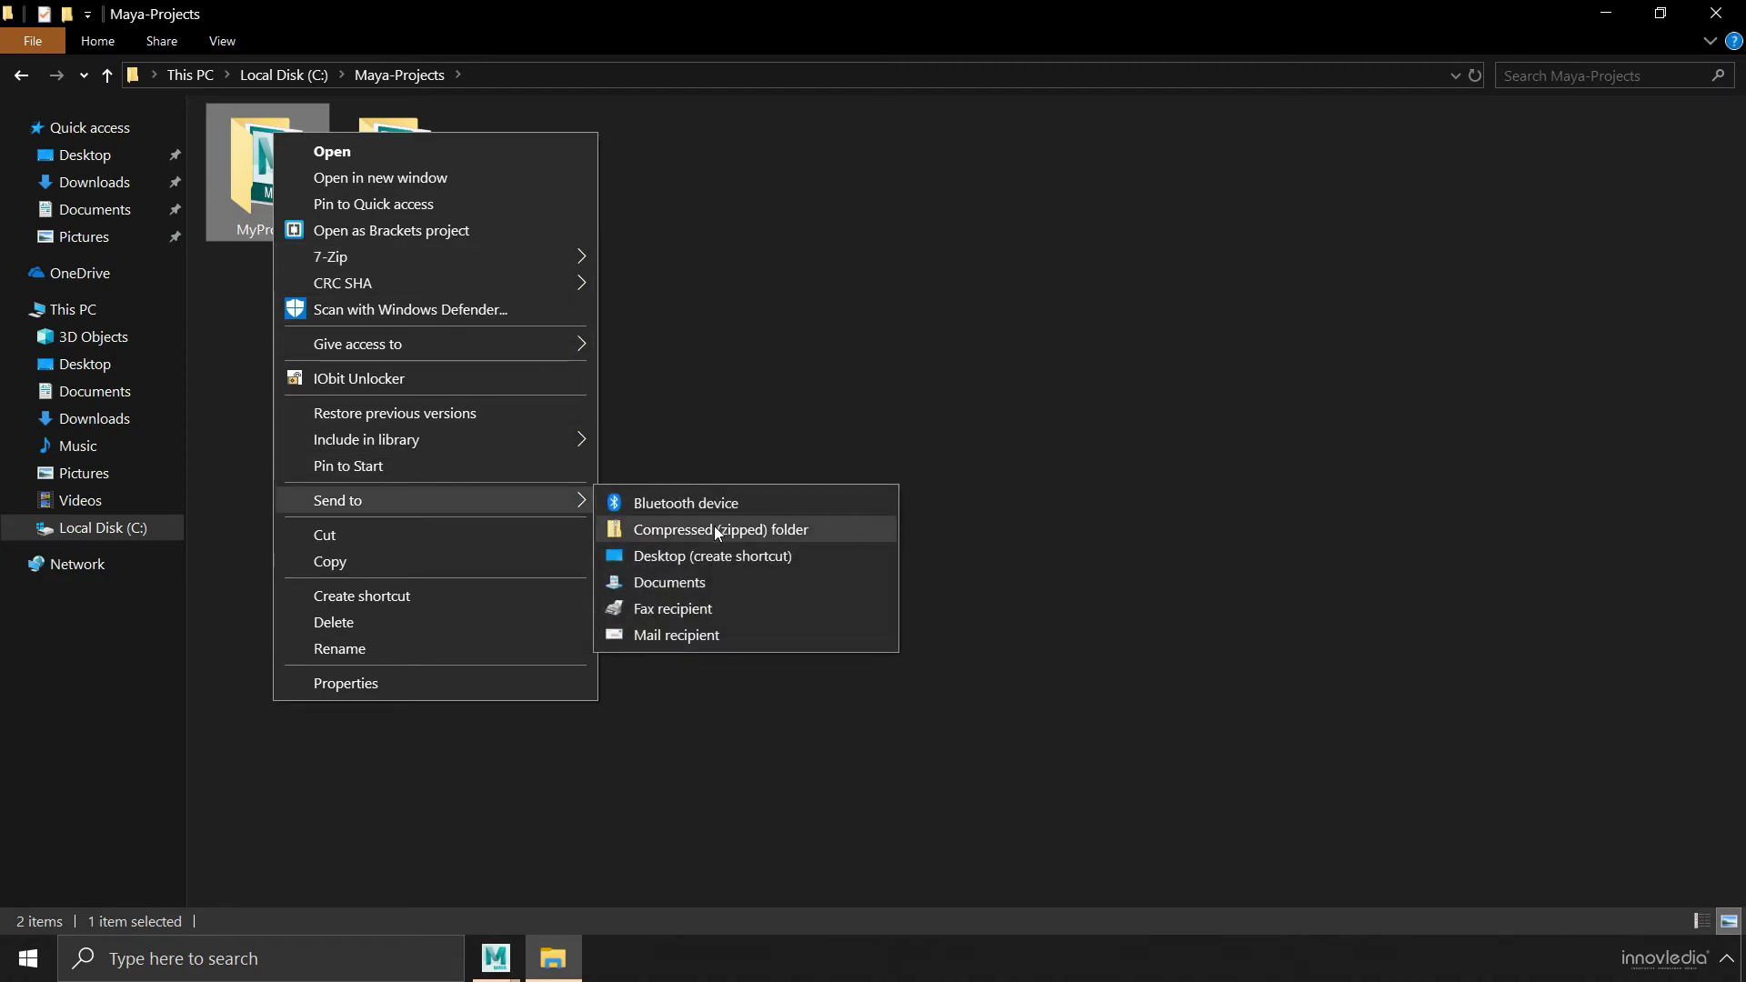
{"action": "left_click", "coordinate": [715, 528]}
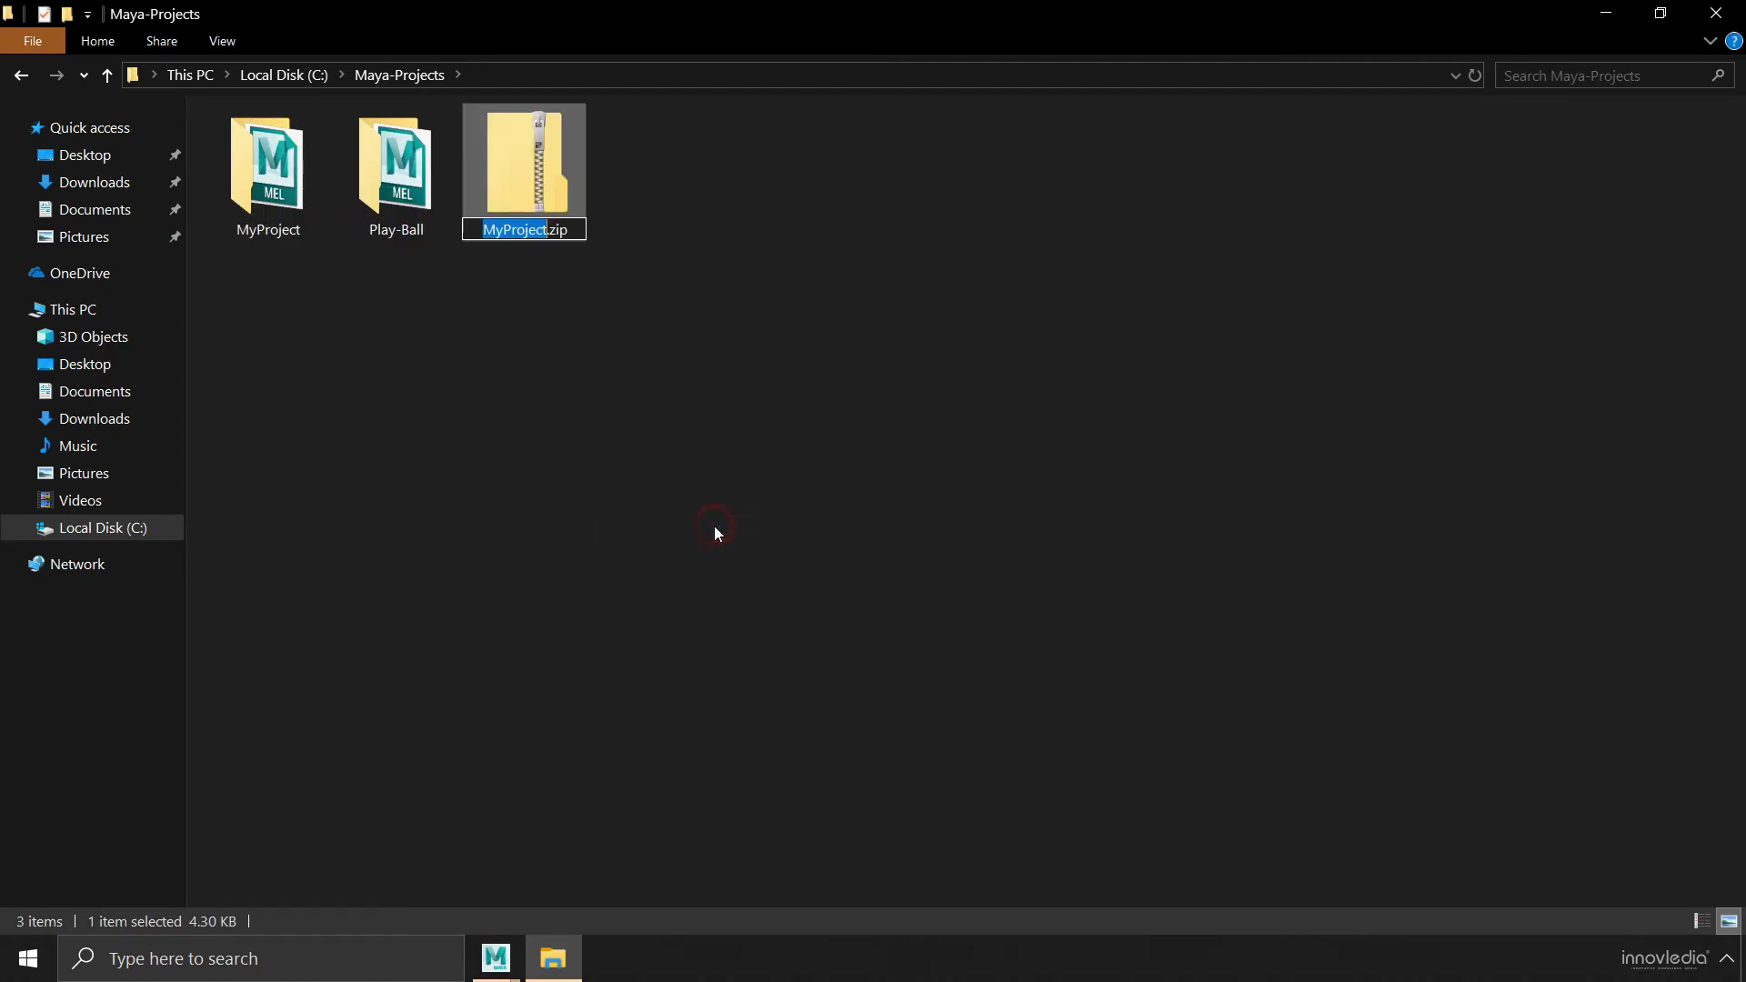
{"action": "left_click", "coordinate": [537, 331]}
{"action": "mouse_move", "coordinate": [537, 166]}
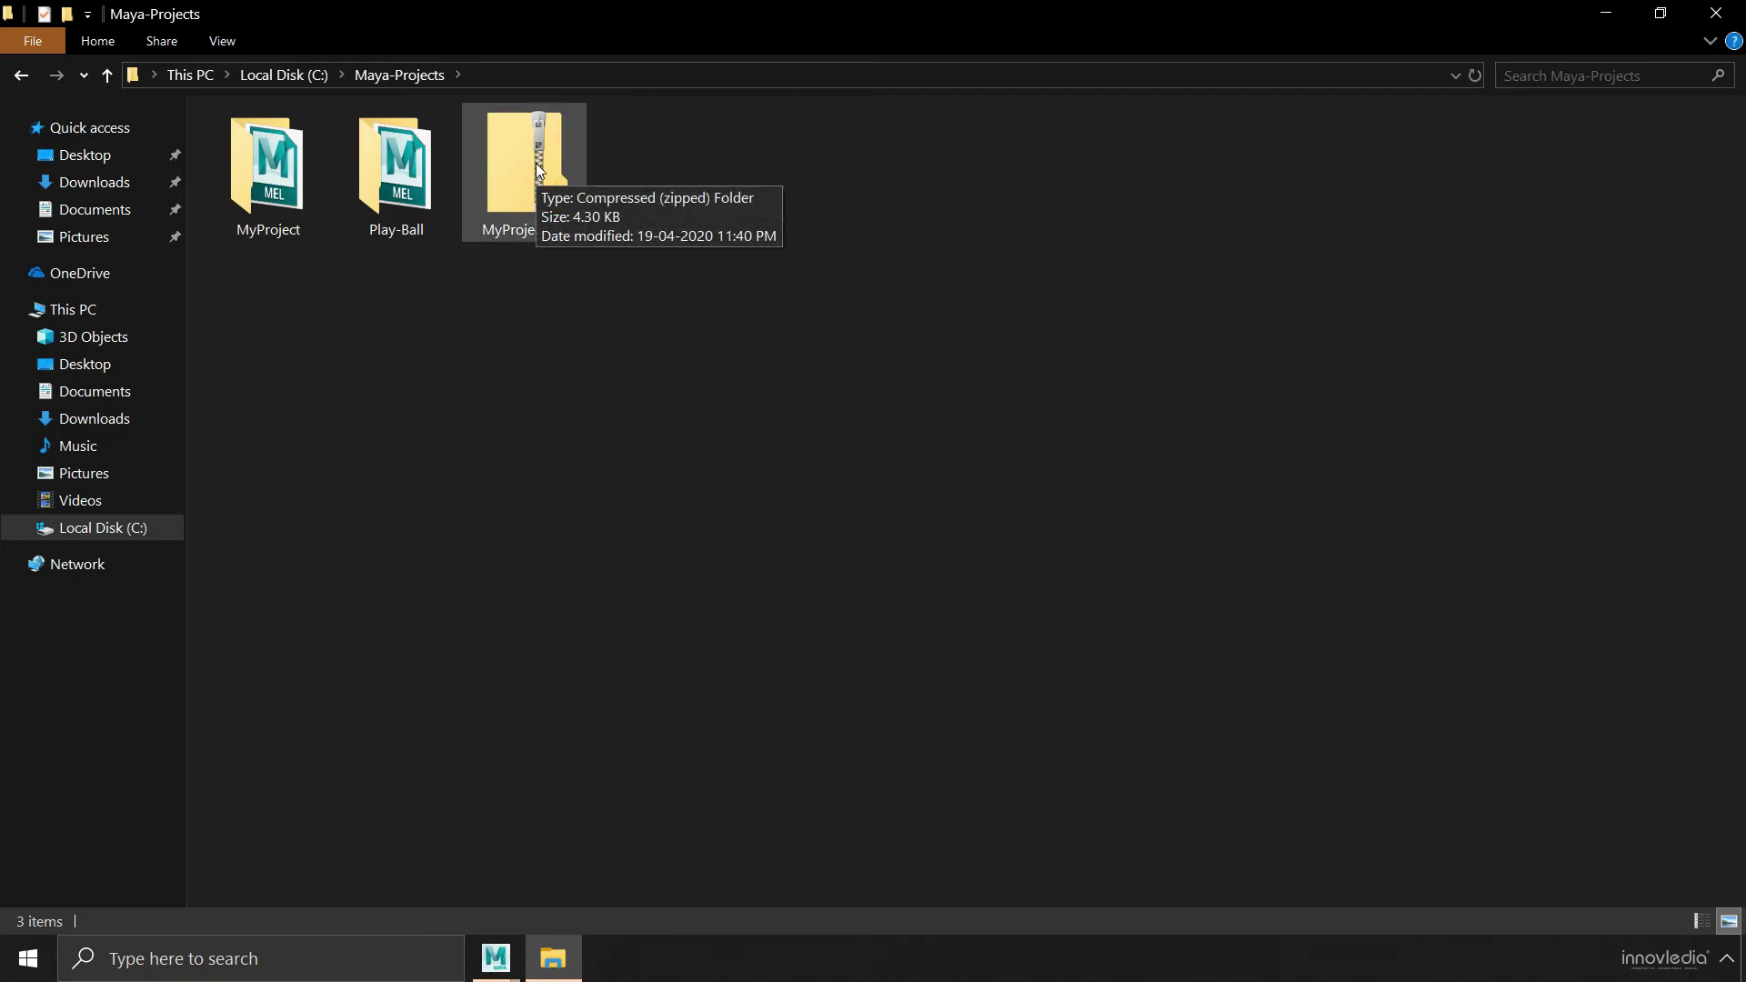
{"action": "left_click", "coordinate": [535, 166]}
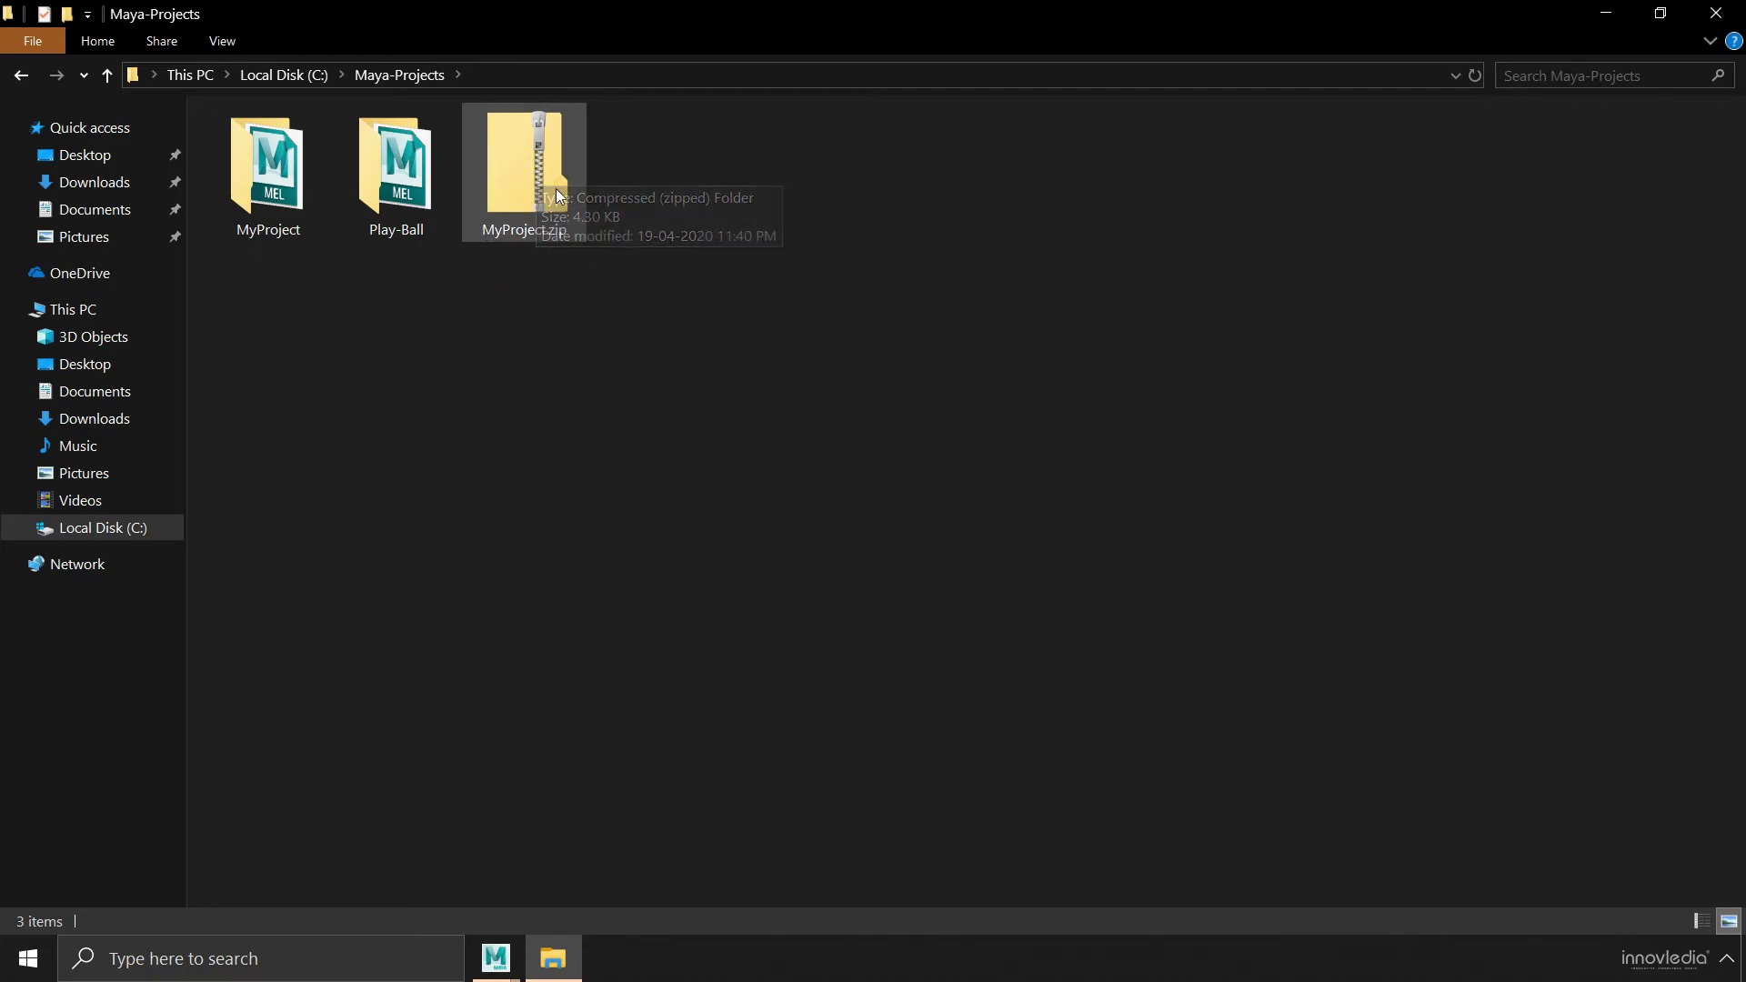
{"action": "left_click_drag", "start_coordinate": [510, 305], "coordinate": [616, 165]}
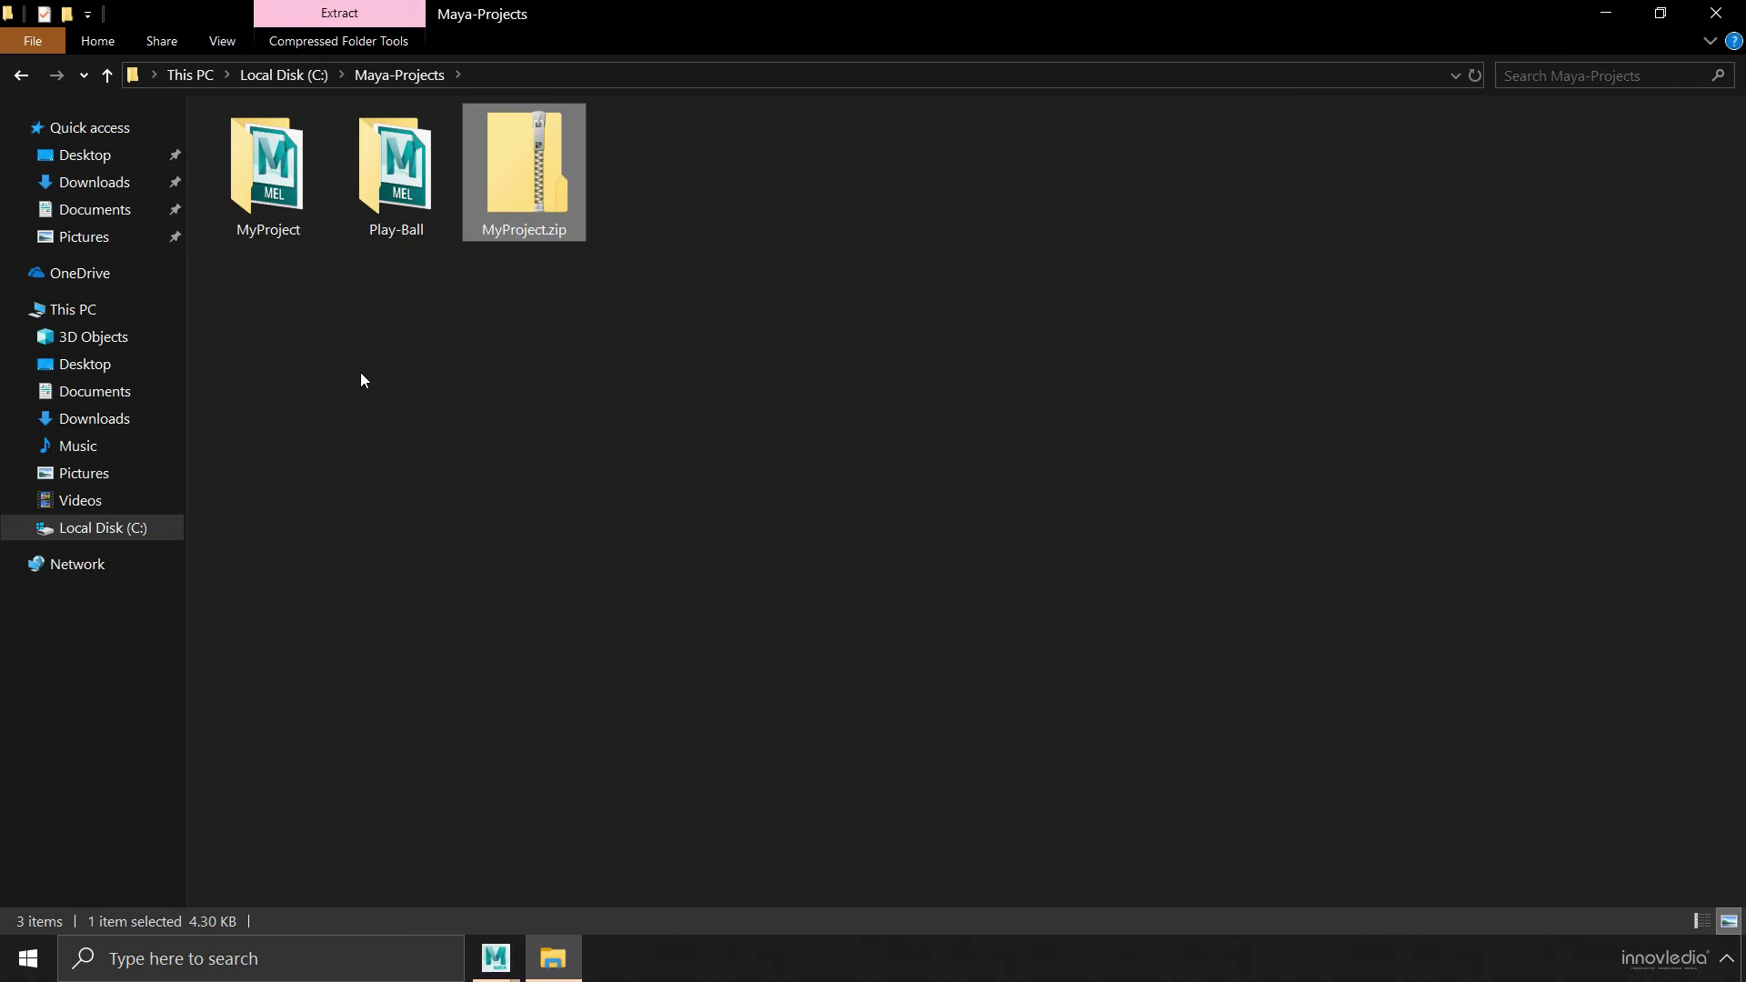
{"action": "left_click", "coordinate": [440, 171]}
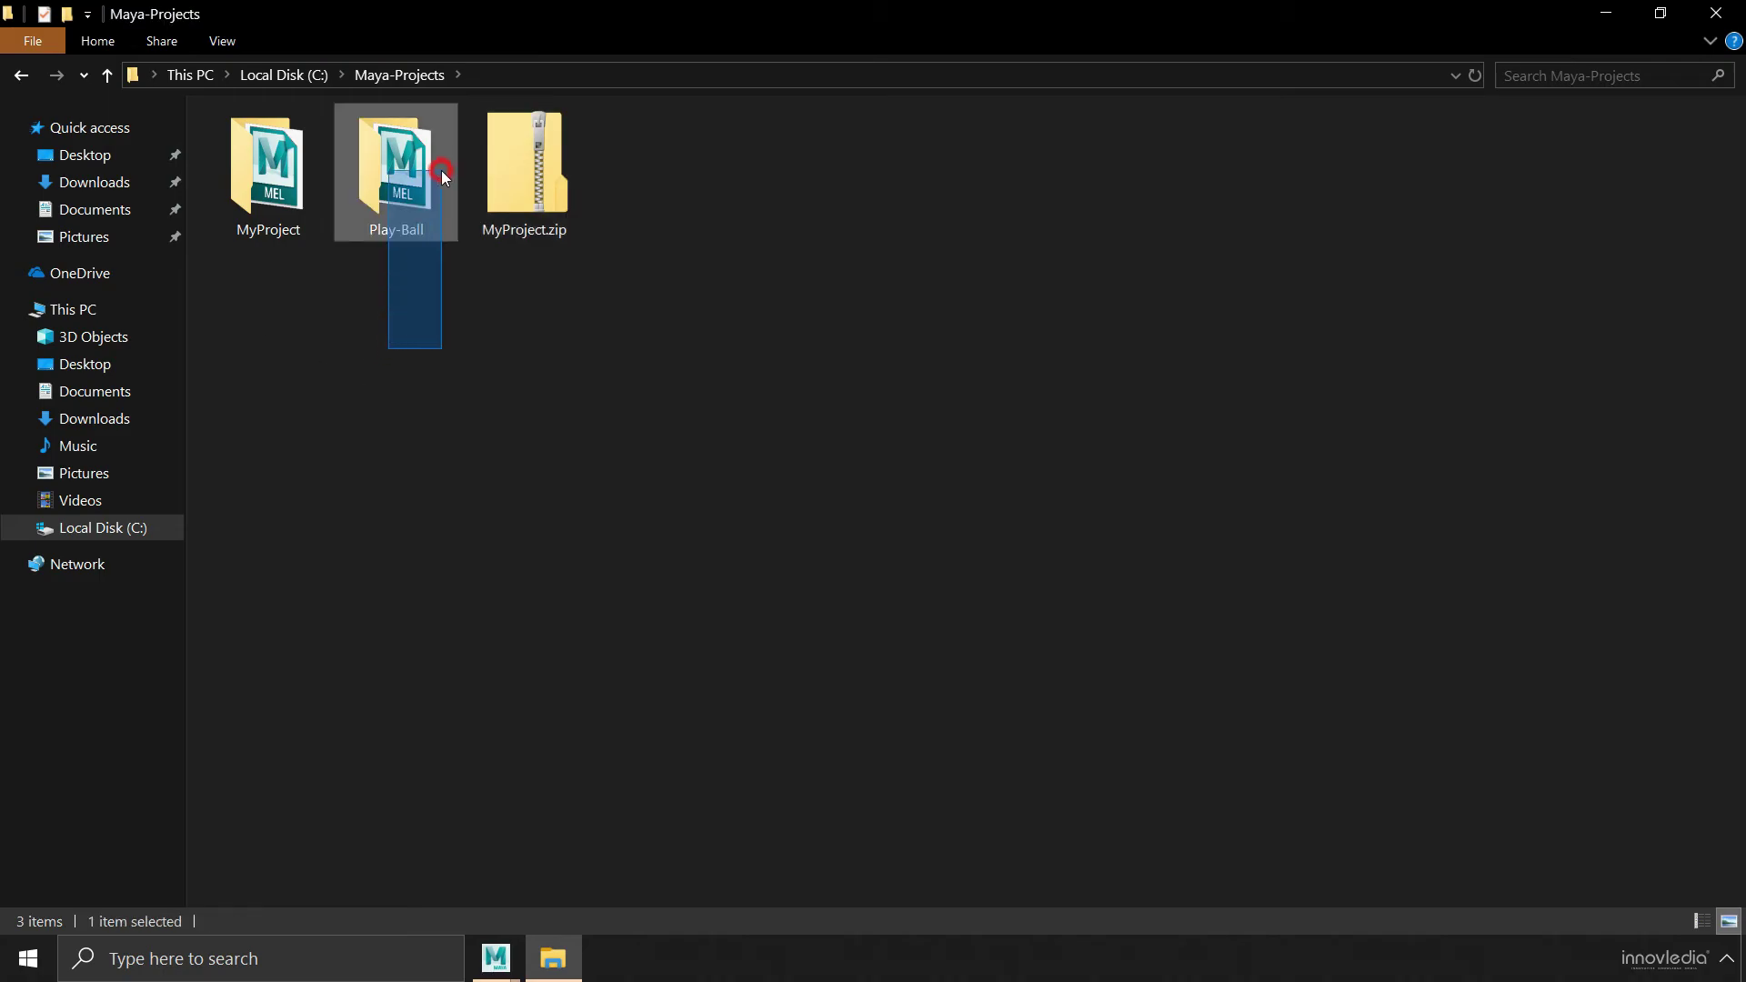
{"action": "double_click", "coordinate": [438, 173]}
{"action": "double_click", "coordinate": [1418, 182]}
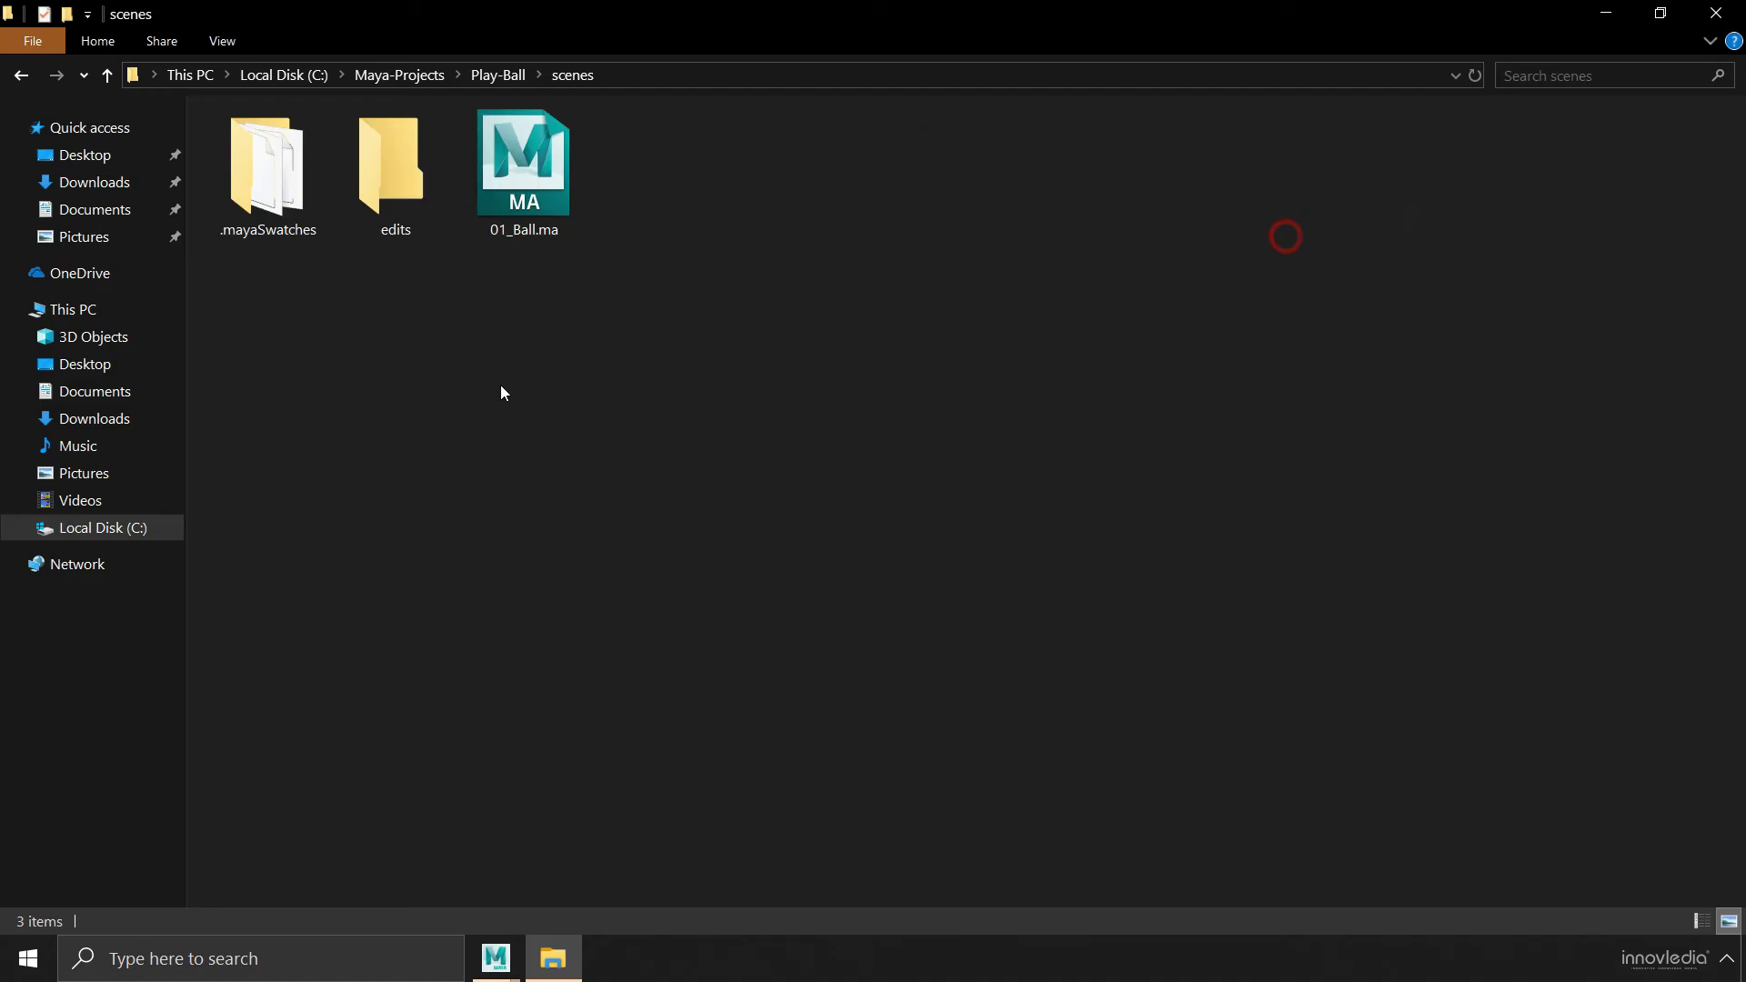
{"action": "left_click_drag", "start_coordinate": [520, 316], "coordinate": [688, 195]}
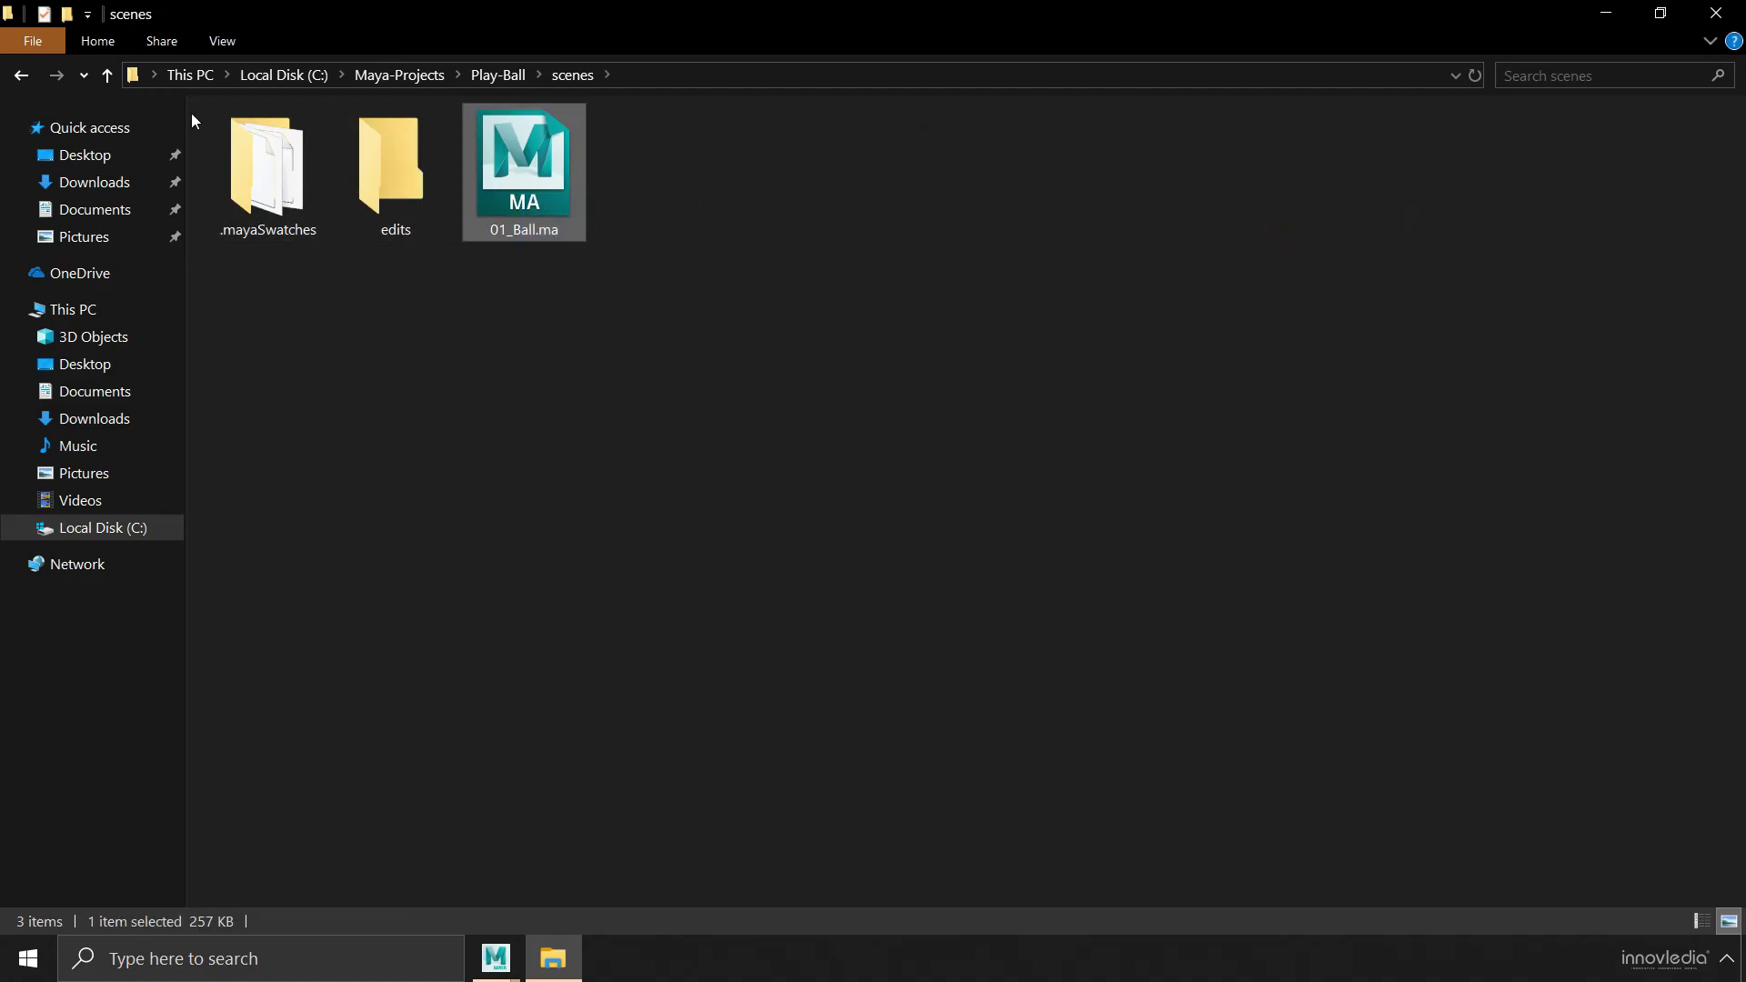
{"action": "left_click", "coordinate": [109, 75]}
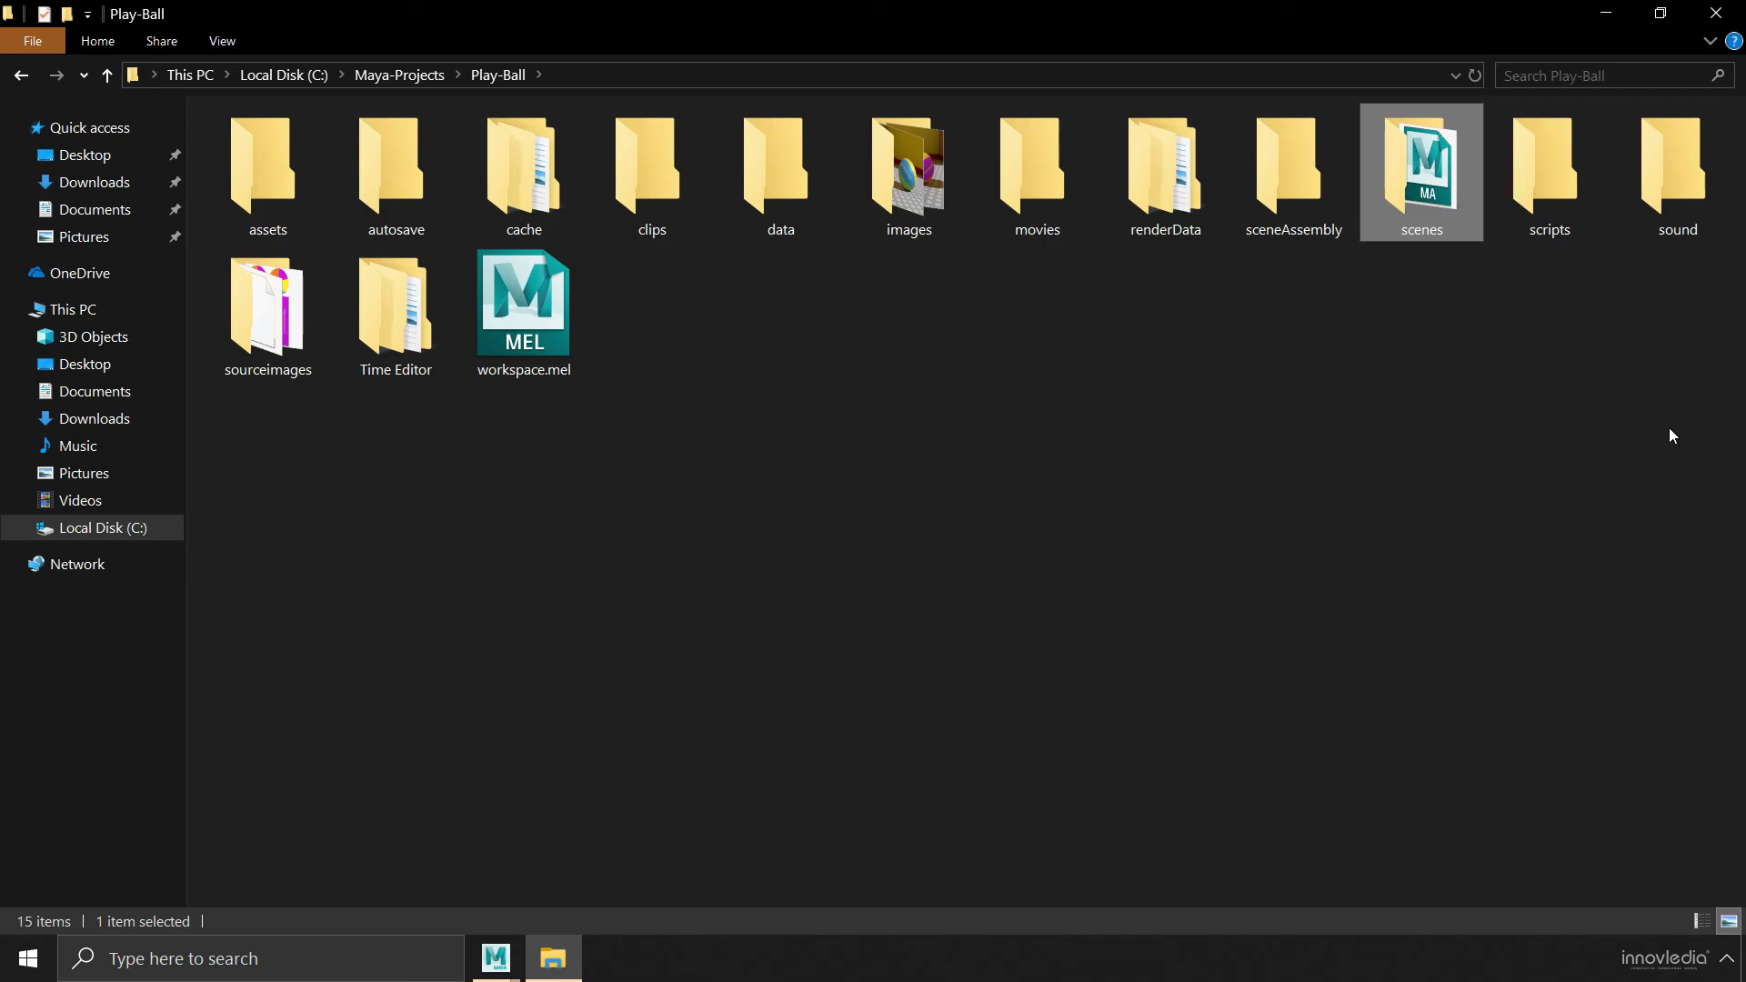
{"action": "double_click", "coordinate": [268, 309]}
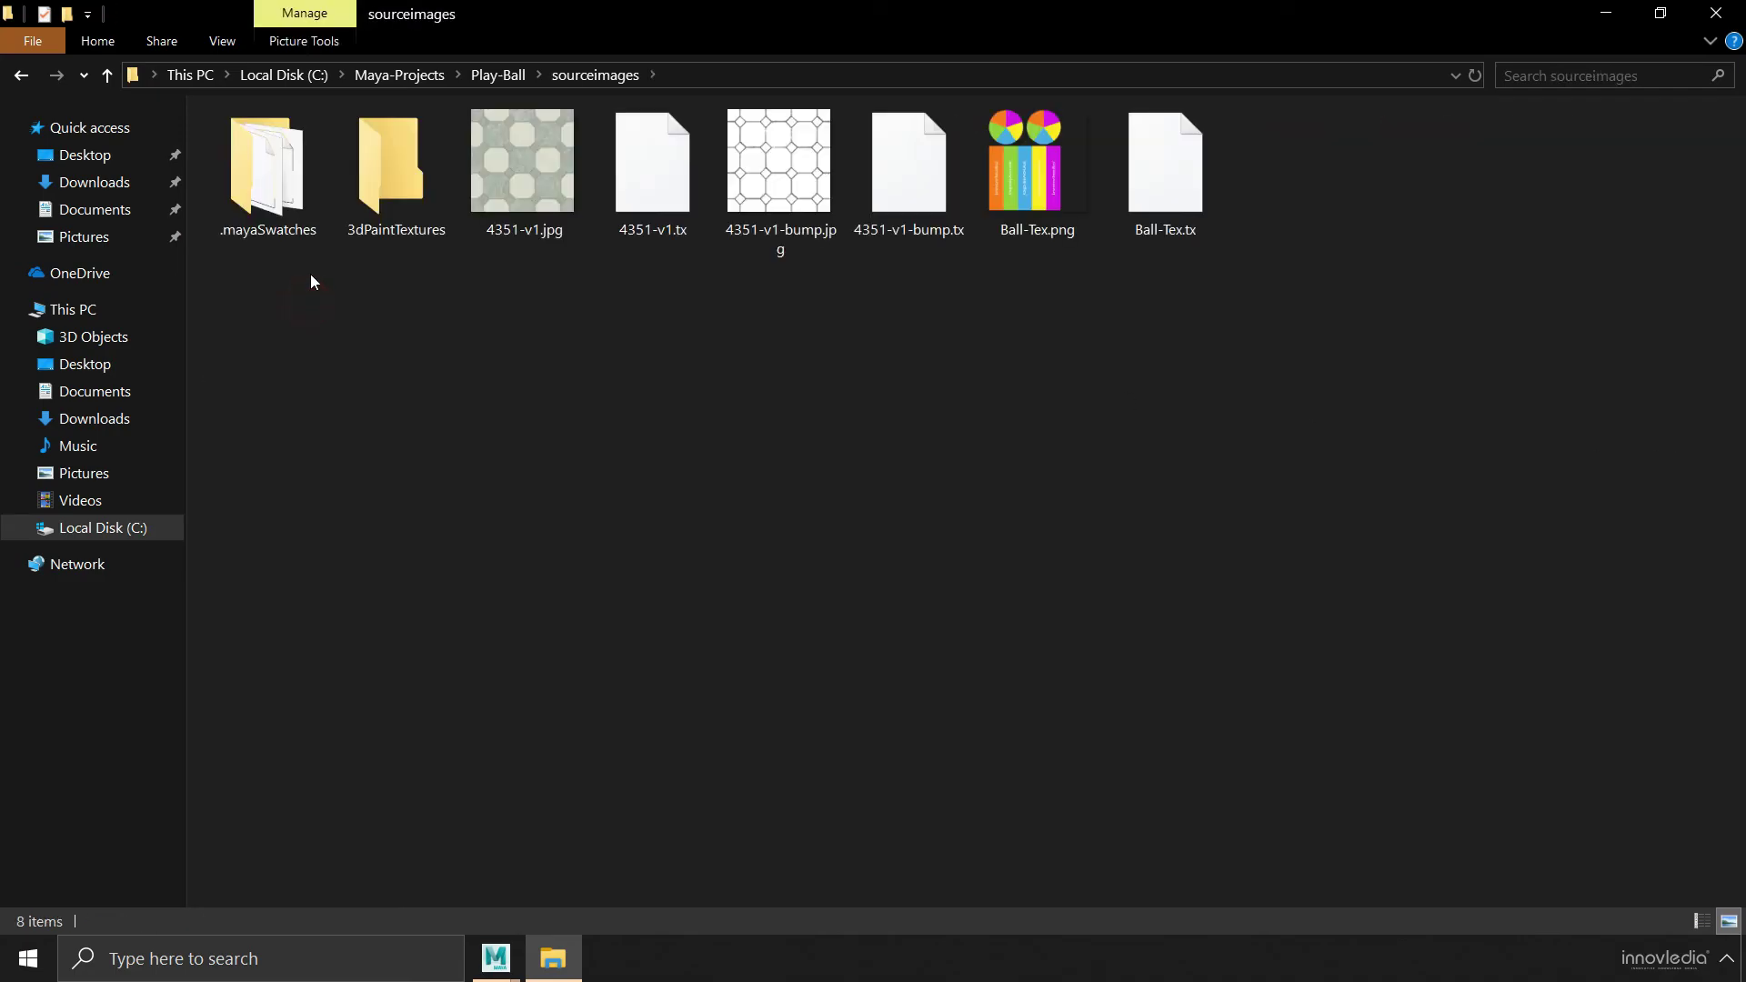
{"action": "left_click", "coordinate": [107, 77]}
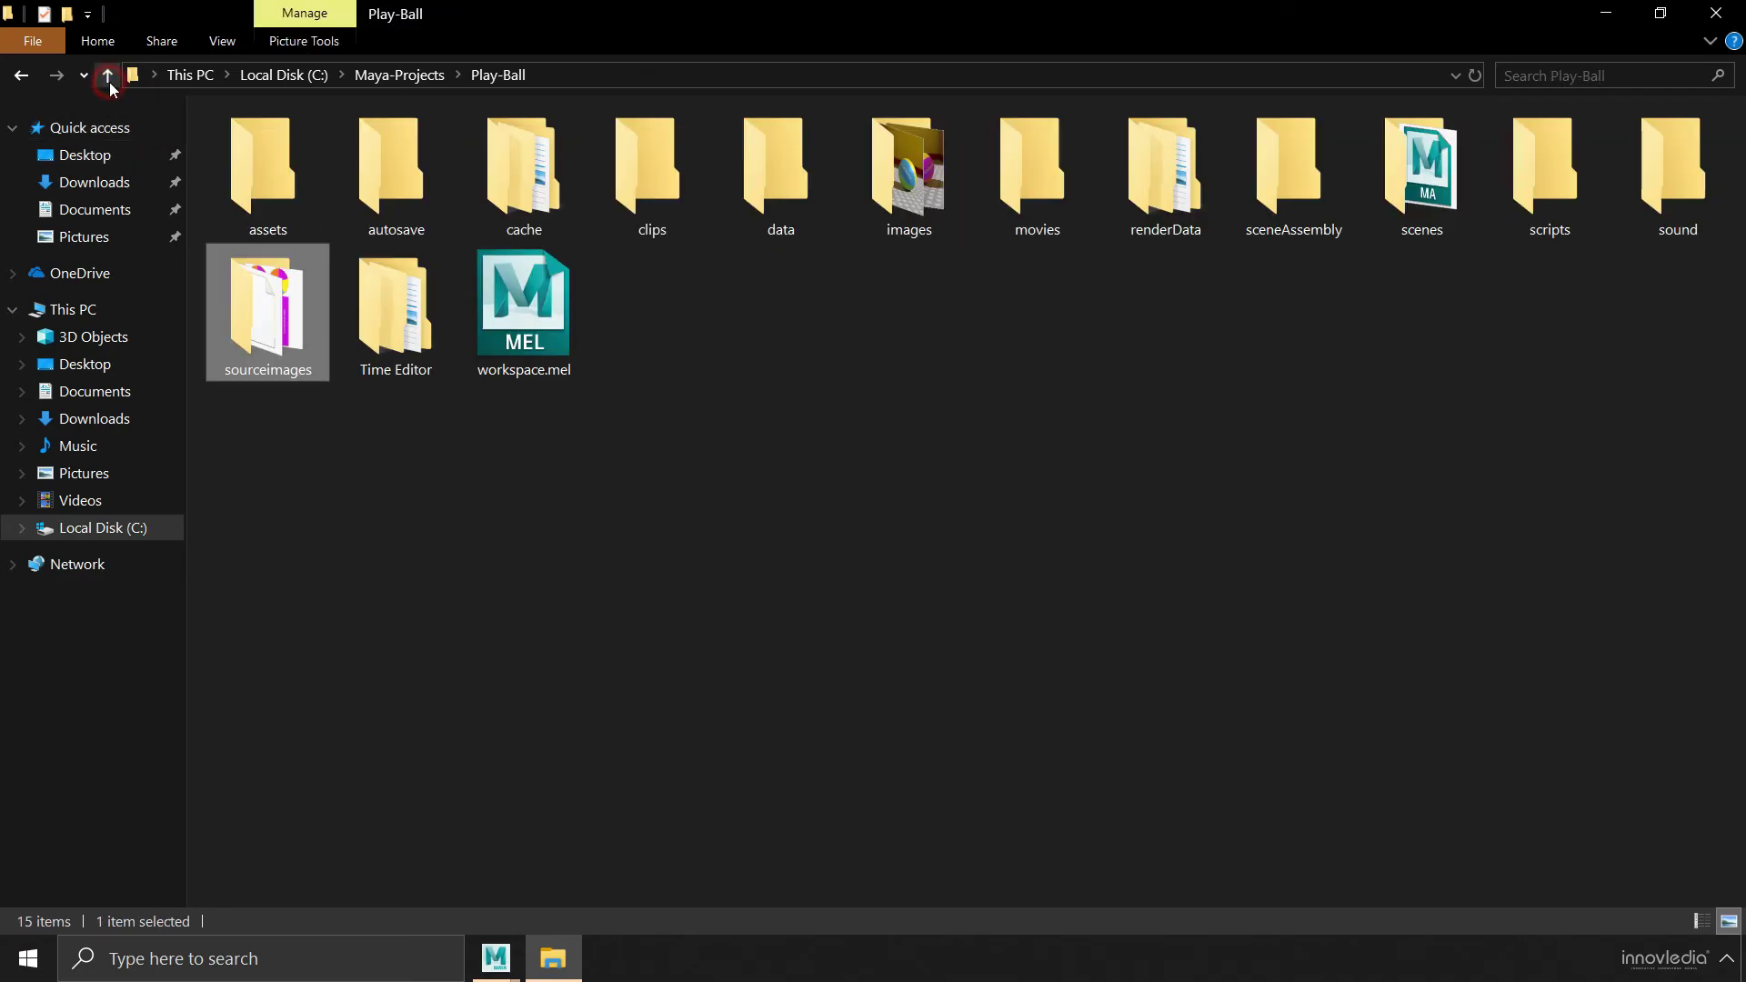
{"action": "left_click", "coordinate": [108, 78]}
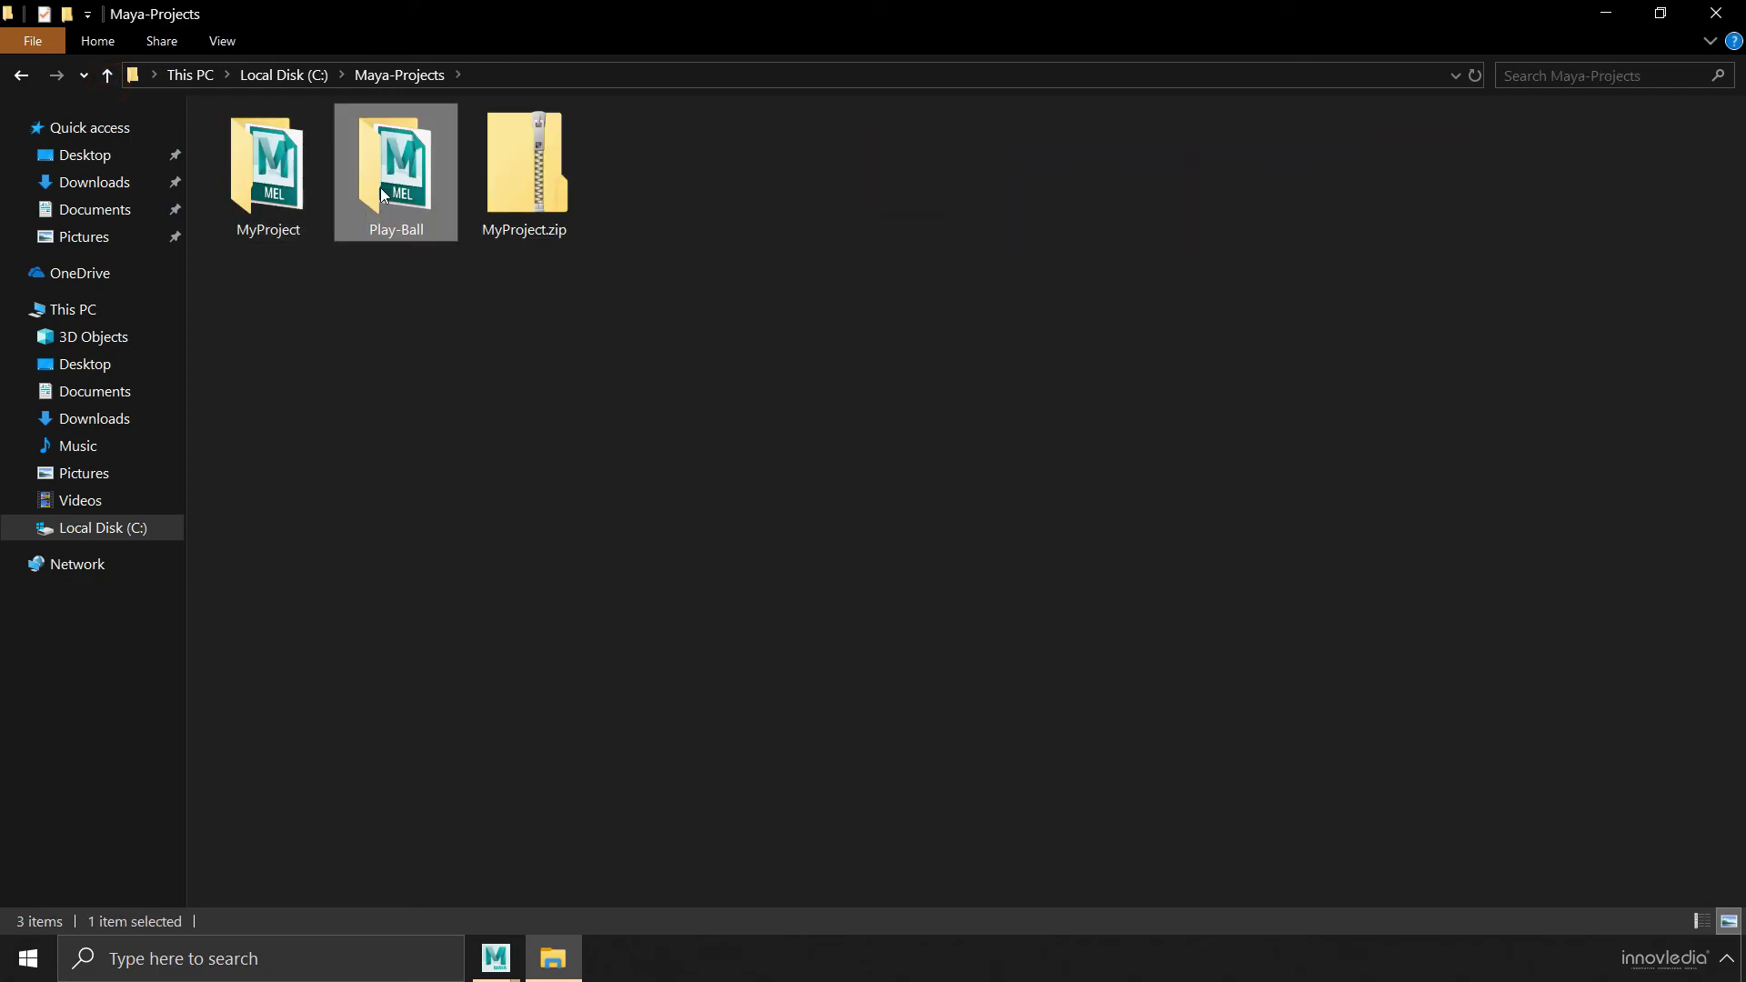
{"action": "left_click_drag", "start_coordinate": [407, 393], "coordinate": [423, 171]}
{"action": "right_click", "coordinate": [422, 166]}
{"action": "mouse_move", "coordinate": [486, 533]}
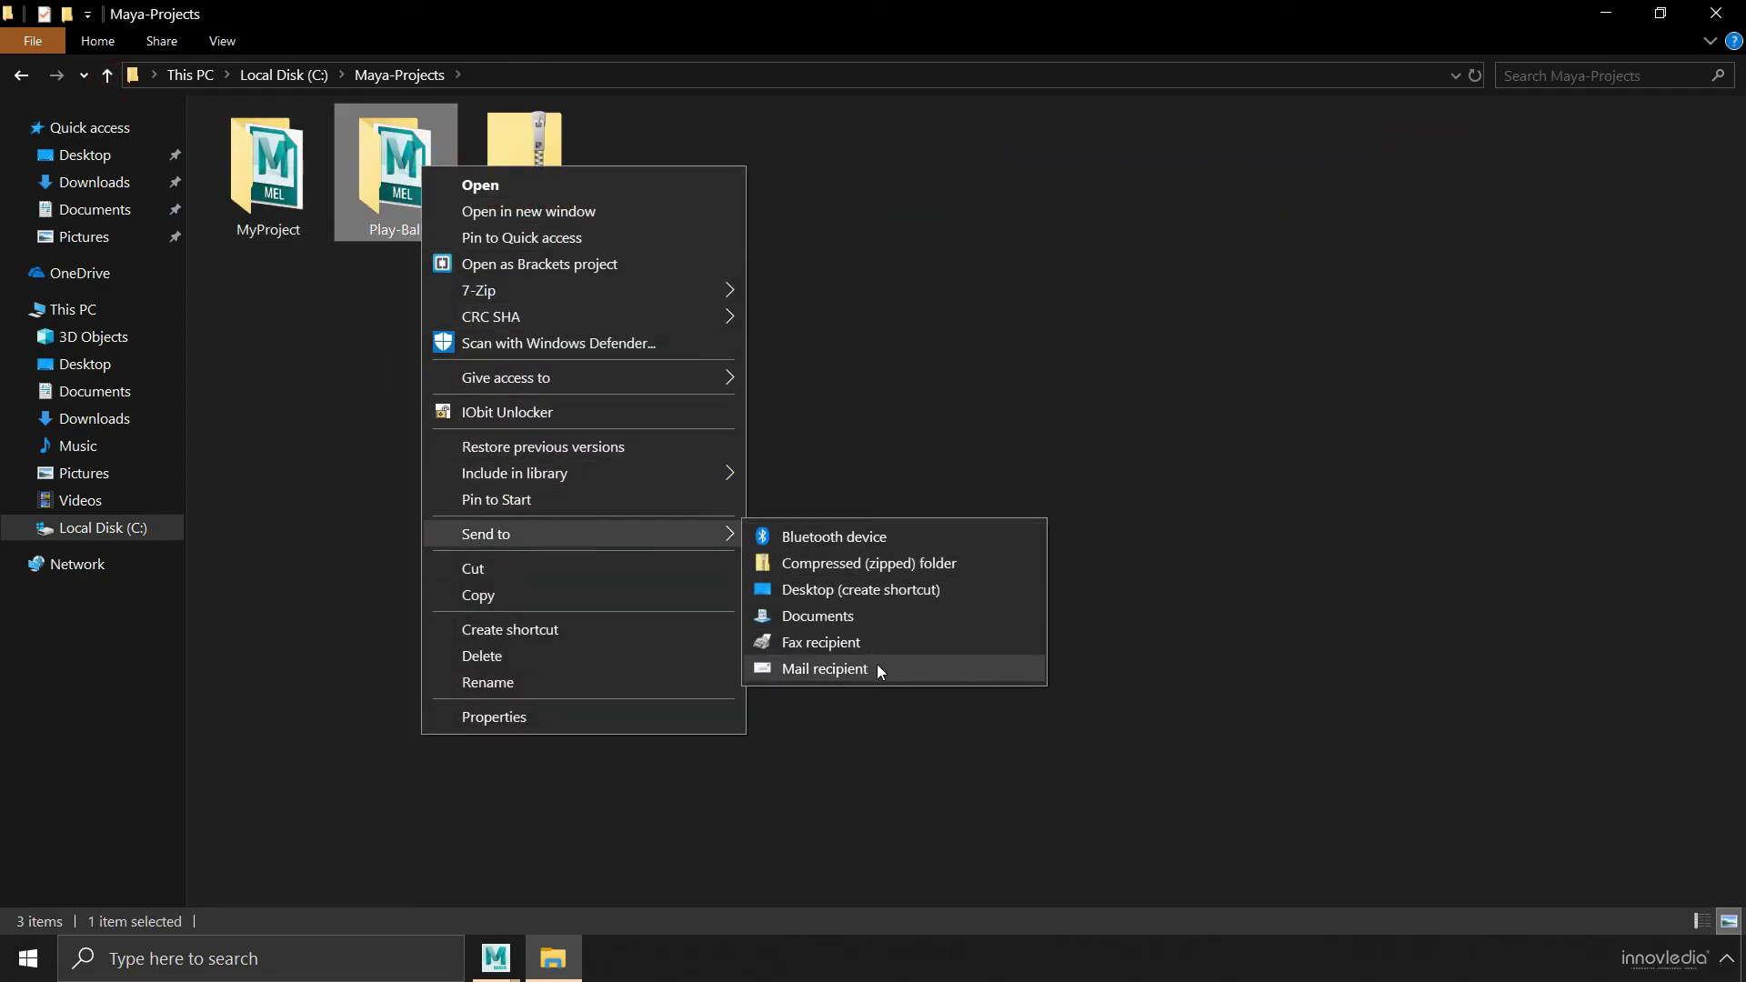
{"action": "left_click", "coordinate": [903, 400]}
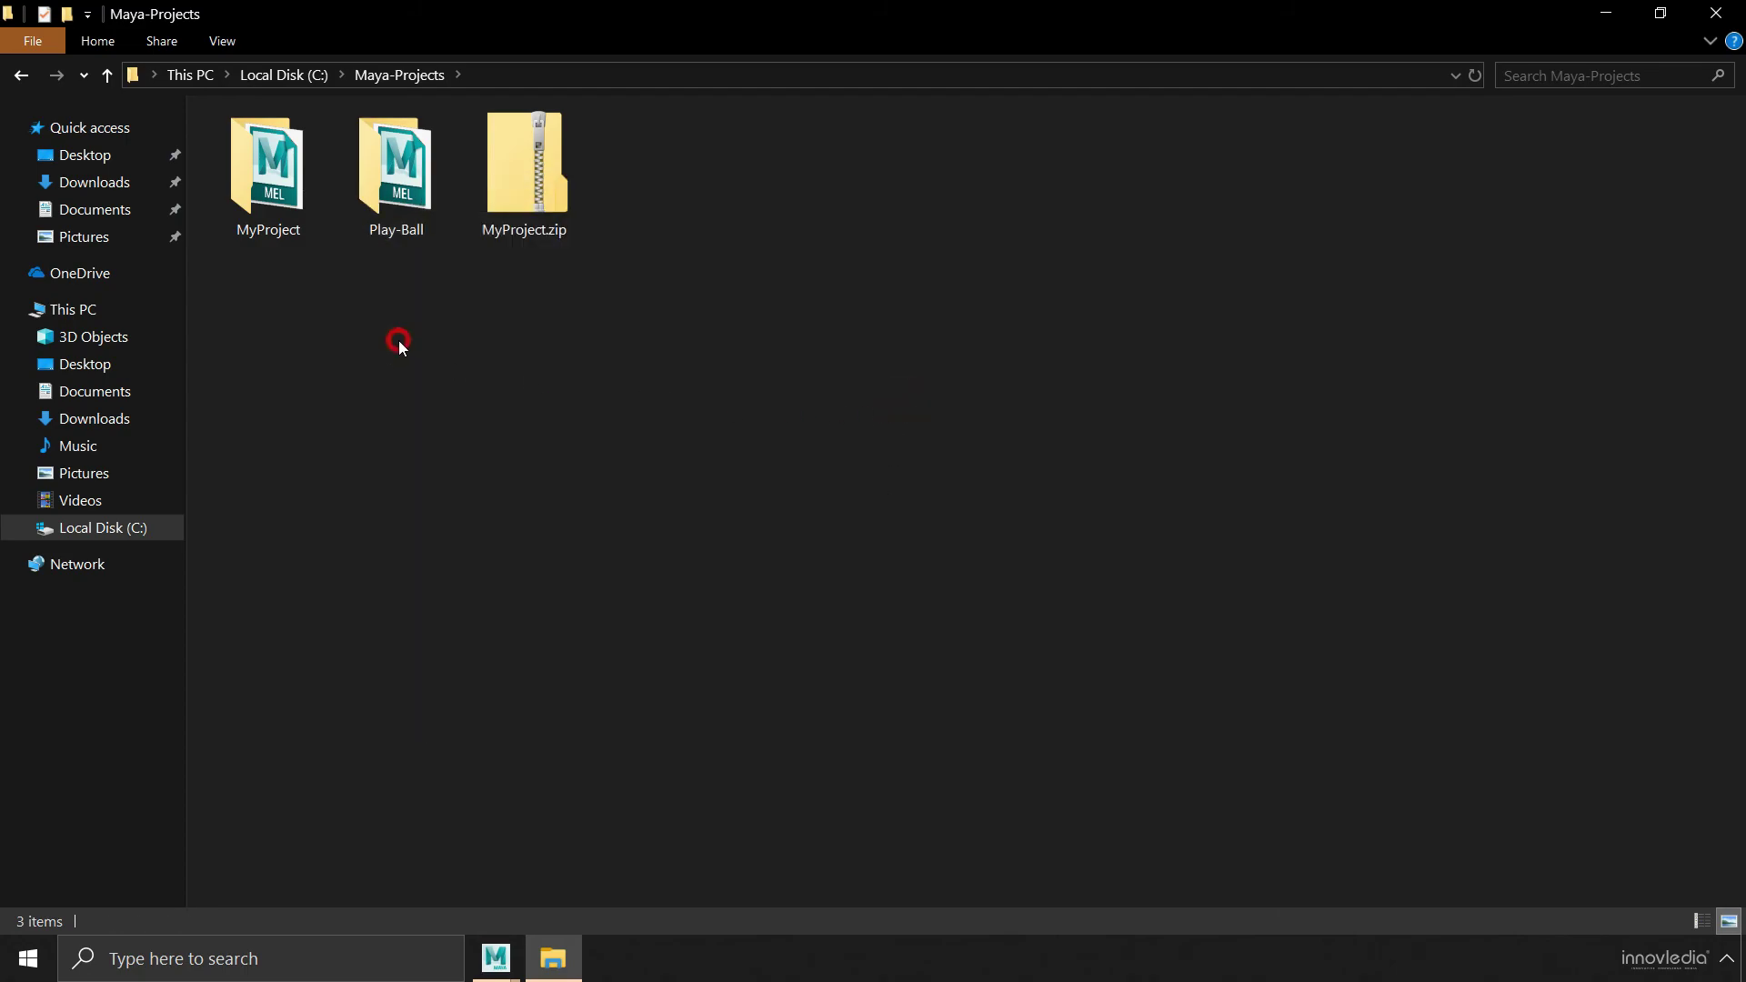
{"action": "left_click_drag", "start_coordinate": [399, 340], "coordinate": [422, 172]}
{"action": "left_click_drag", "start_coordinate": [433, 397], "coordinate": [400, 162]}
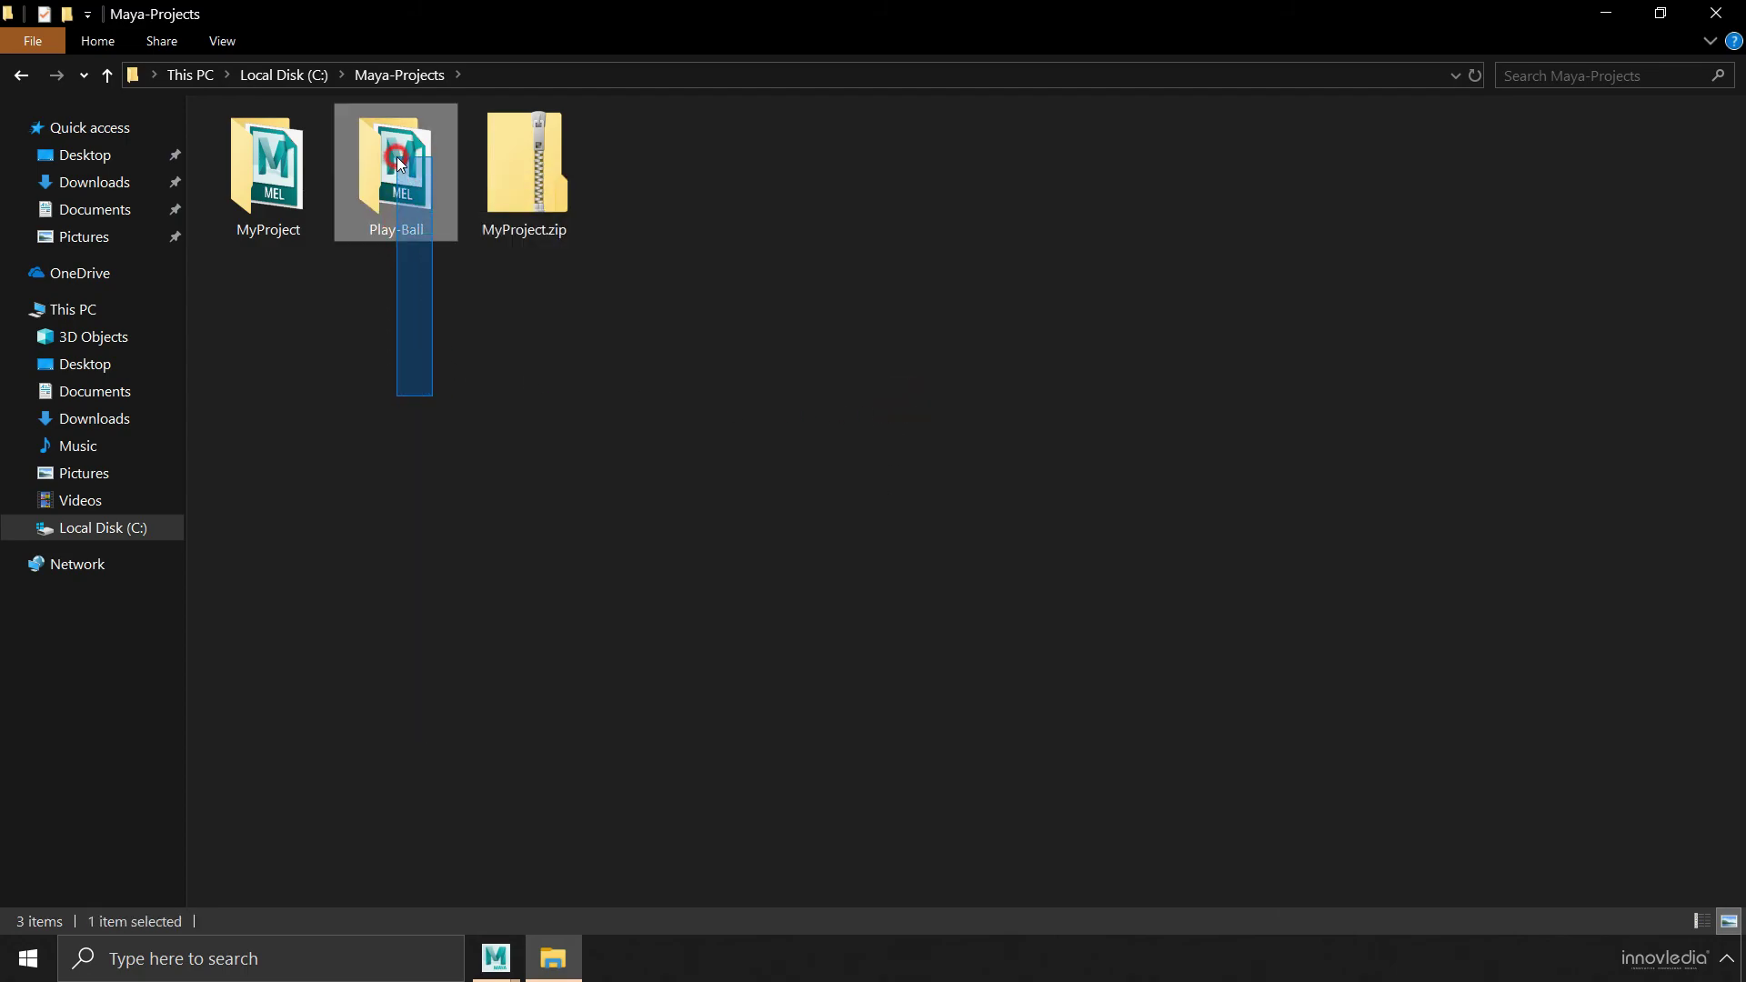
{"action": "double_click", "coordinate": [403, 230]}
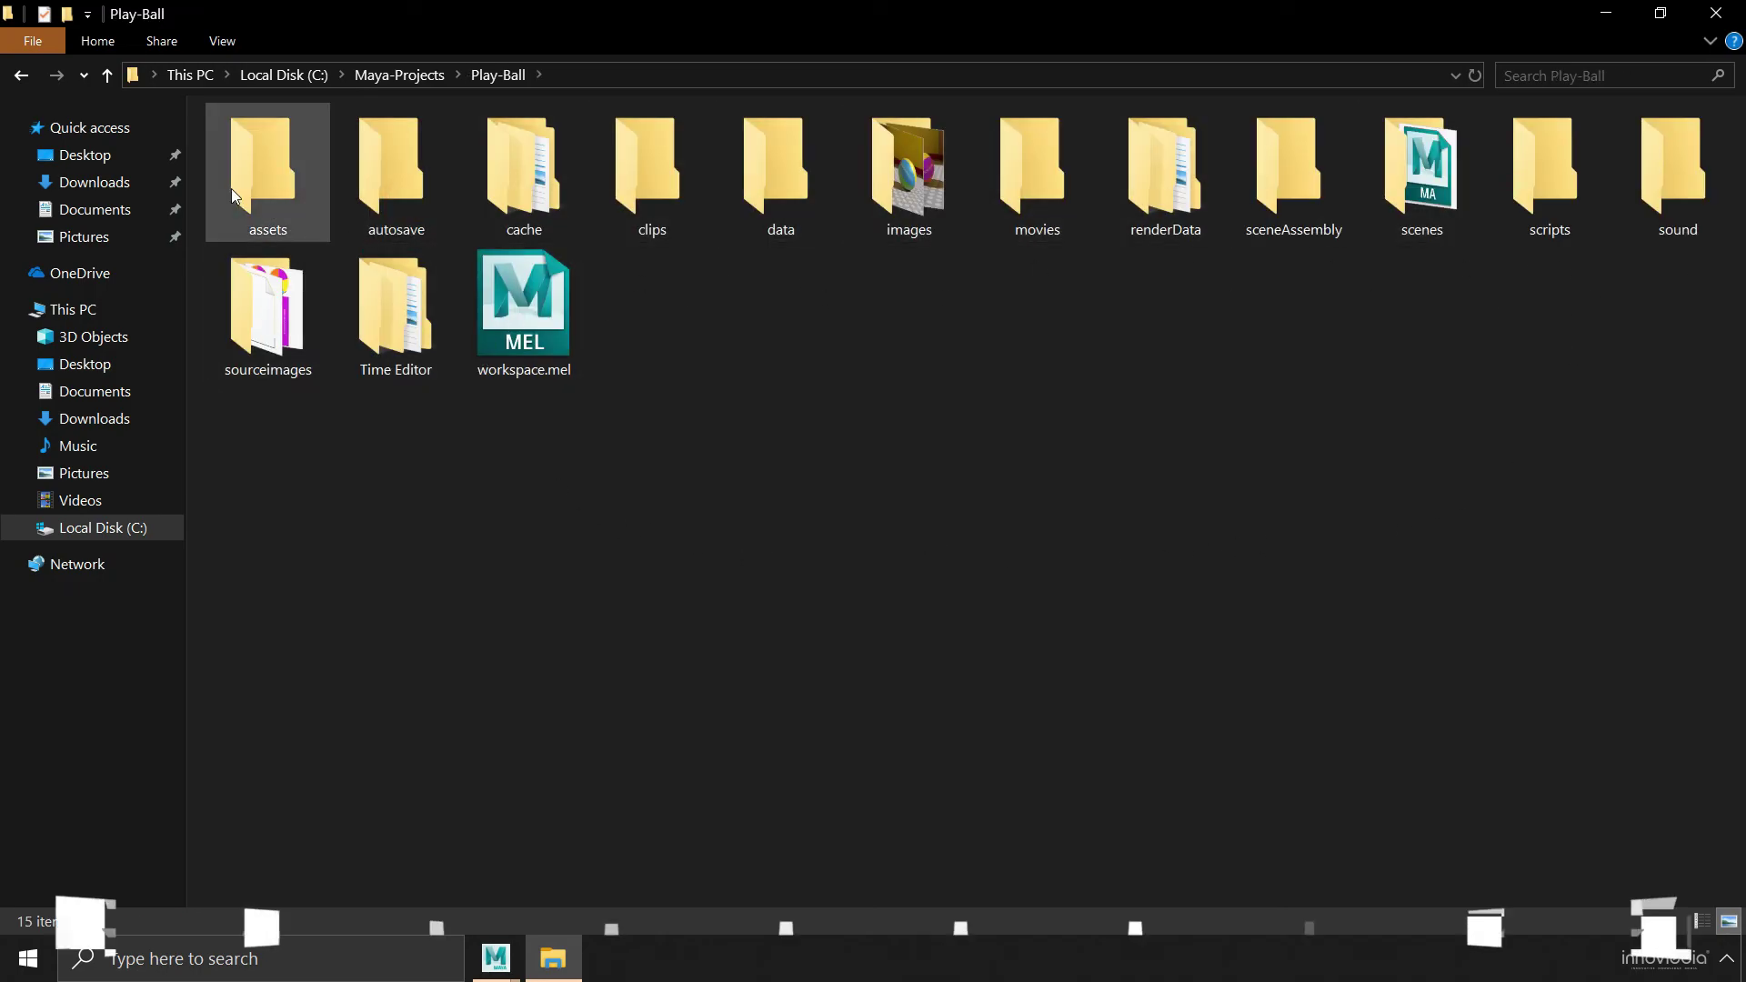
{"action": "left_click", "coordinate": [107, 75]}
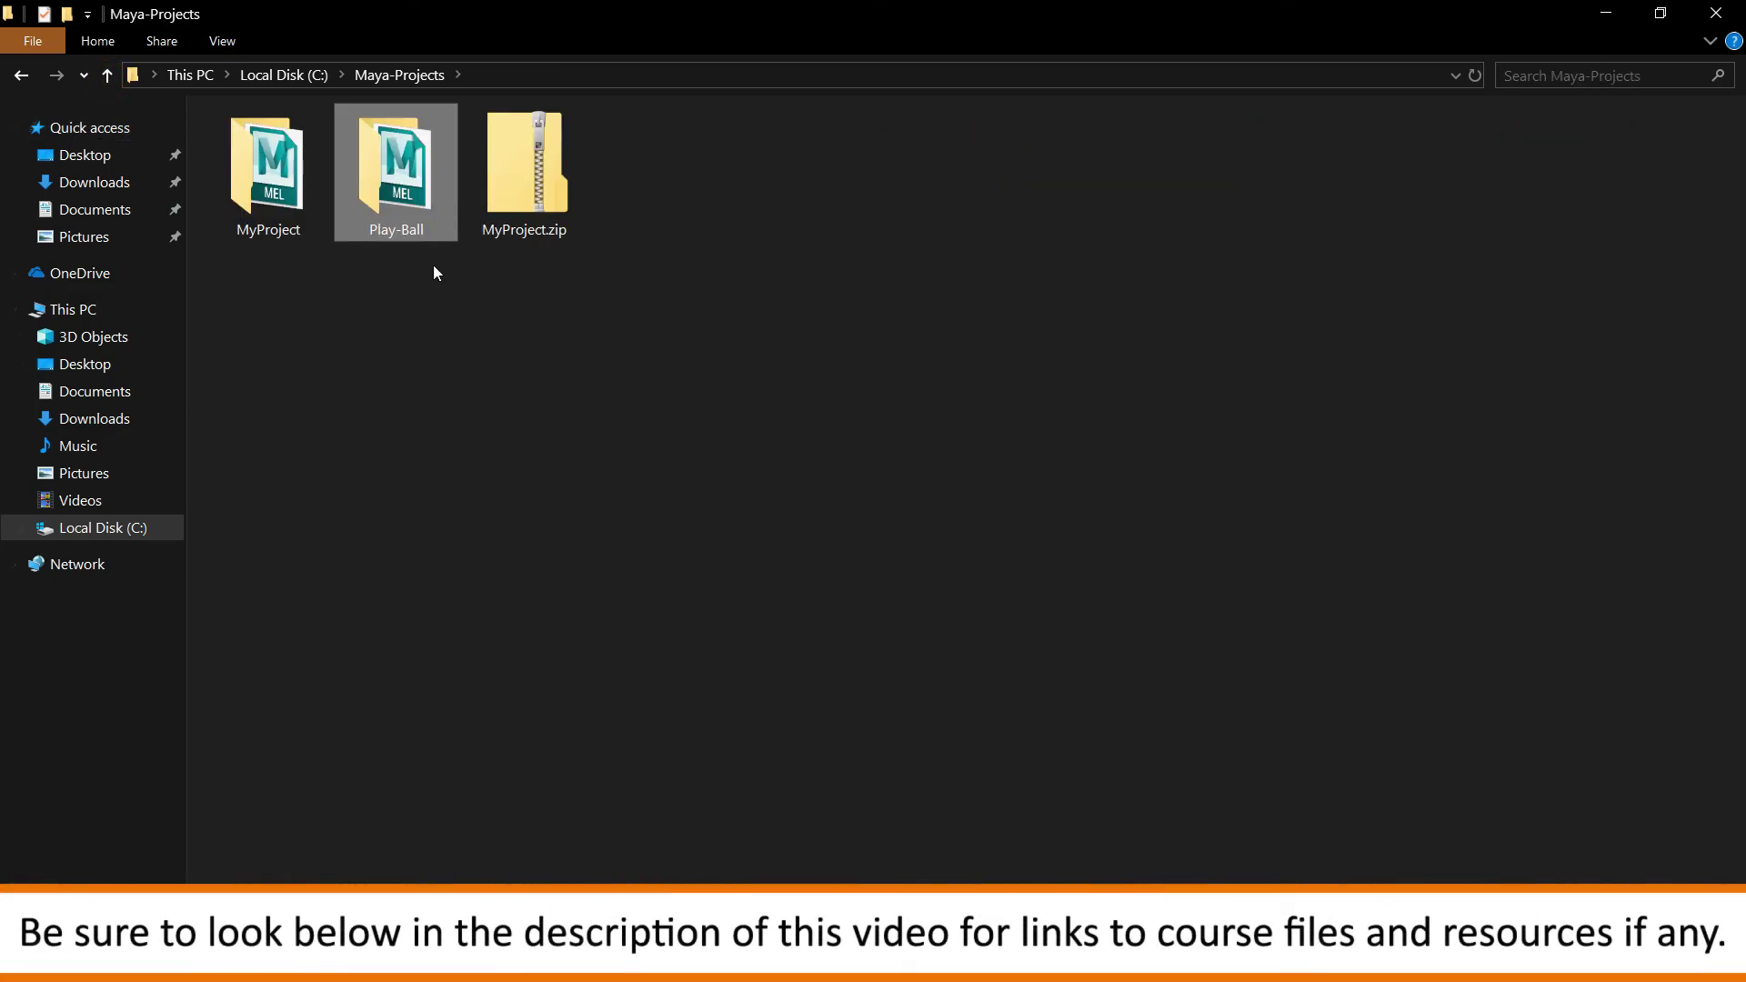
Minimize File Explorer, refresh the desktop, and restore the Maya 01_Ball.ma scene.
{"action": "left_click", "coordinate": [984, 371]}
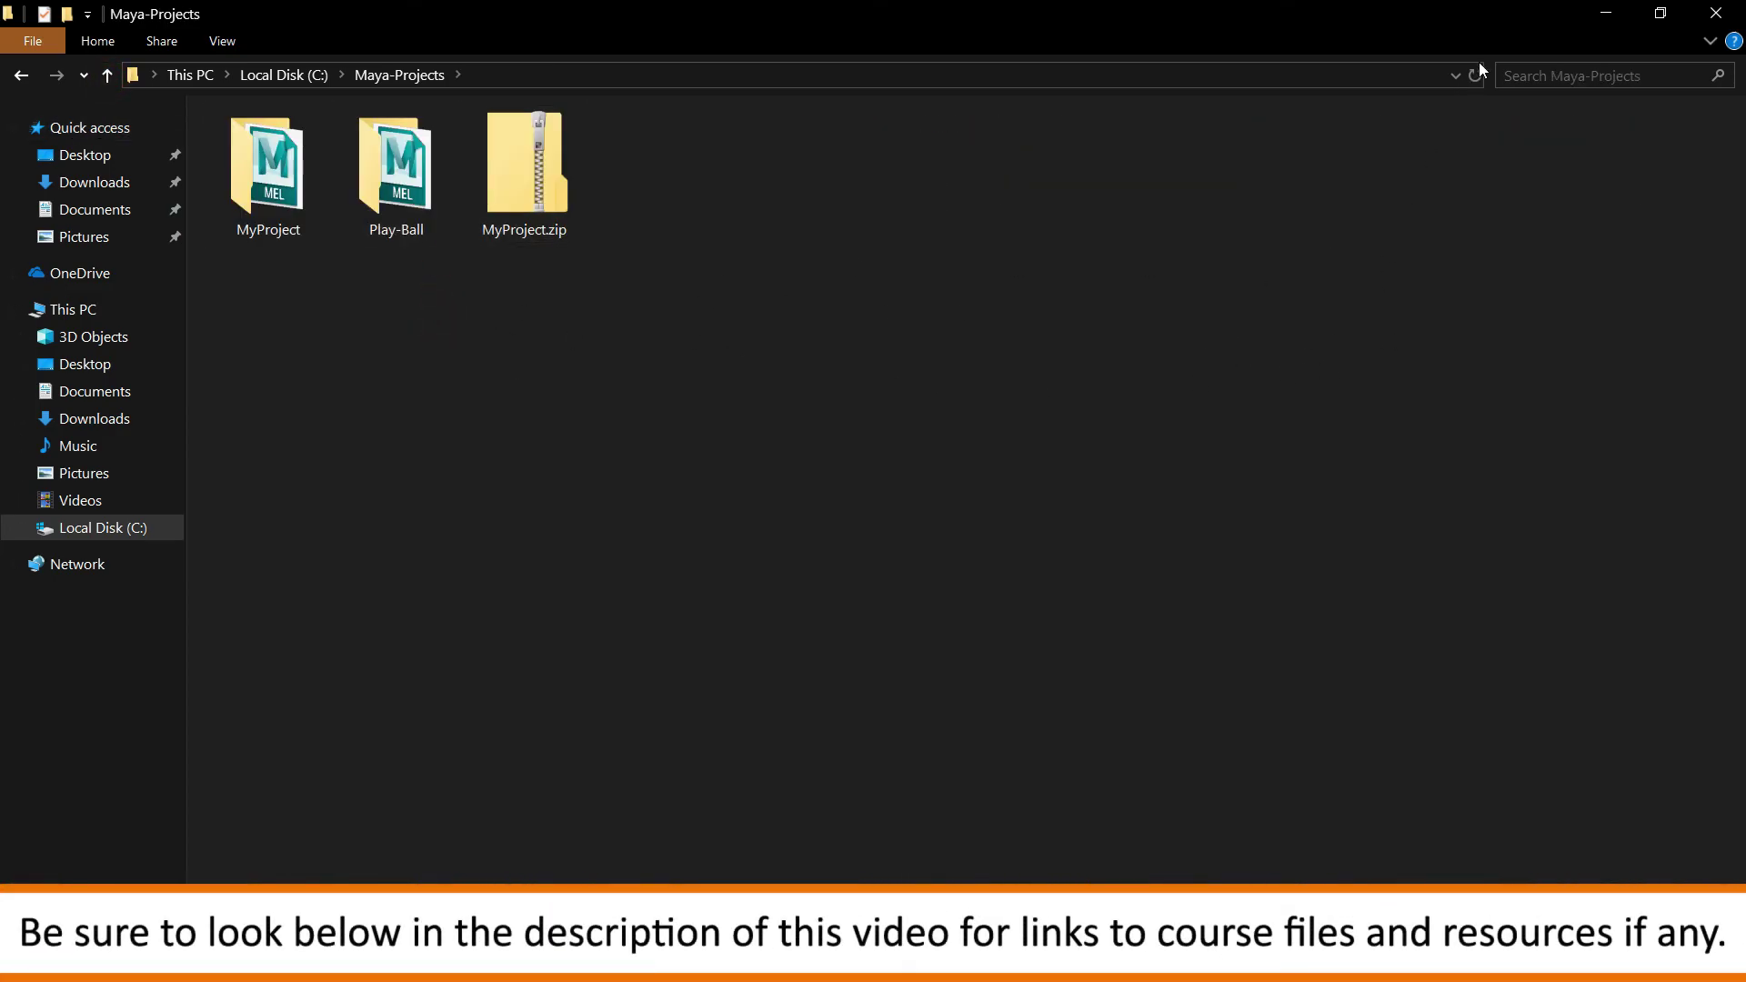
{"action": "left_click", "coordinate": [1606, 13]}
{"action": "right_click", "coordinate": [1214, 219]}
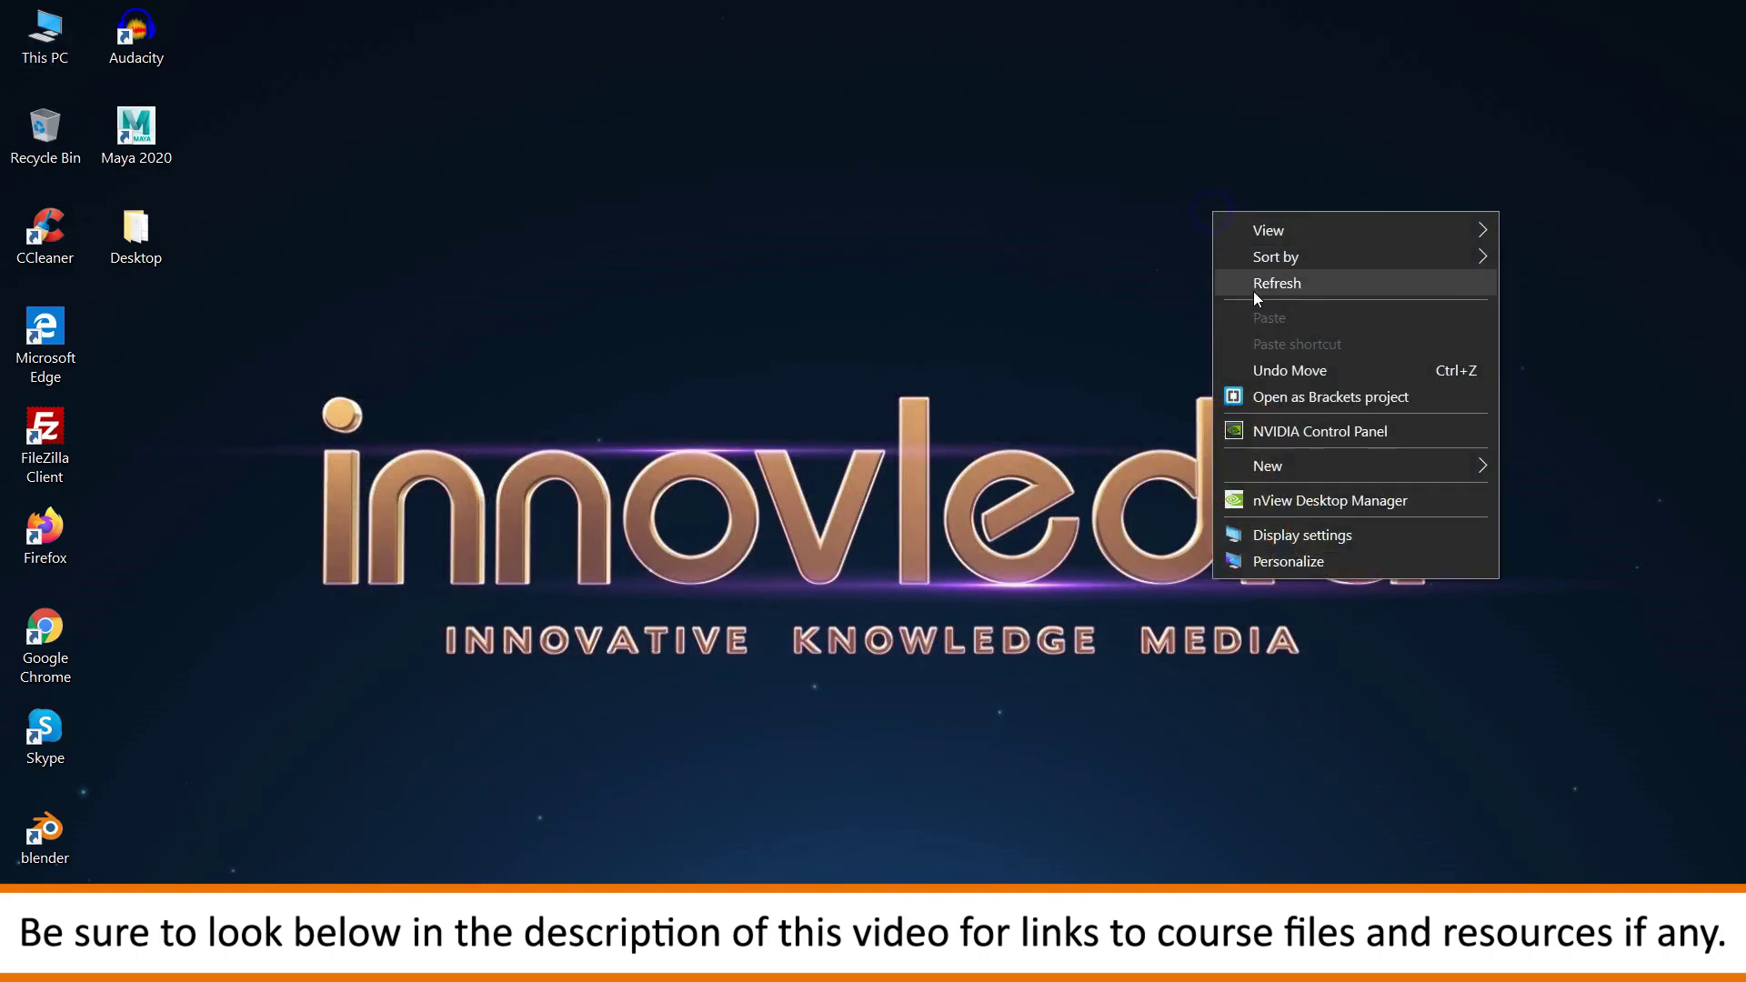
{"action": "left_click", "coordinate": [1251, 288]}
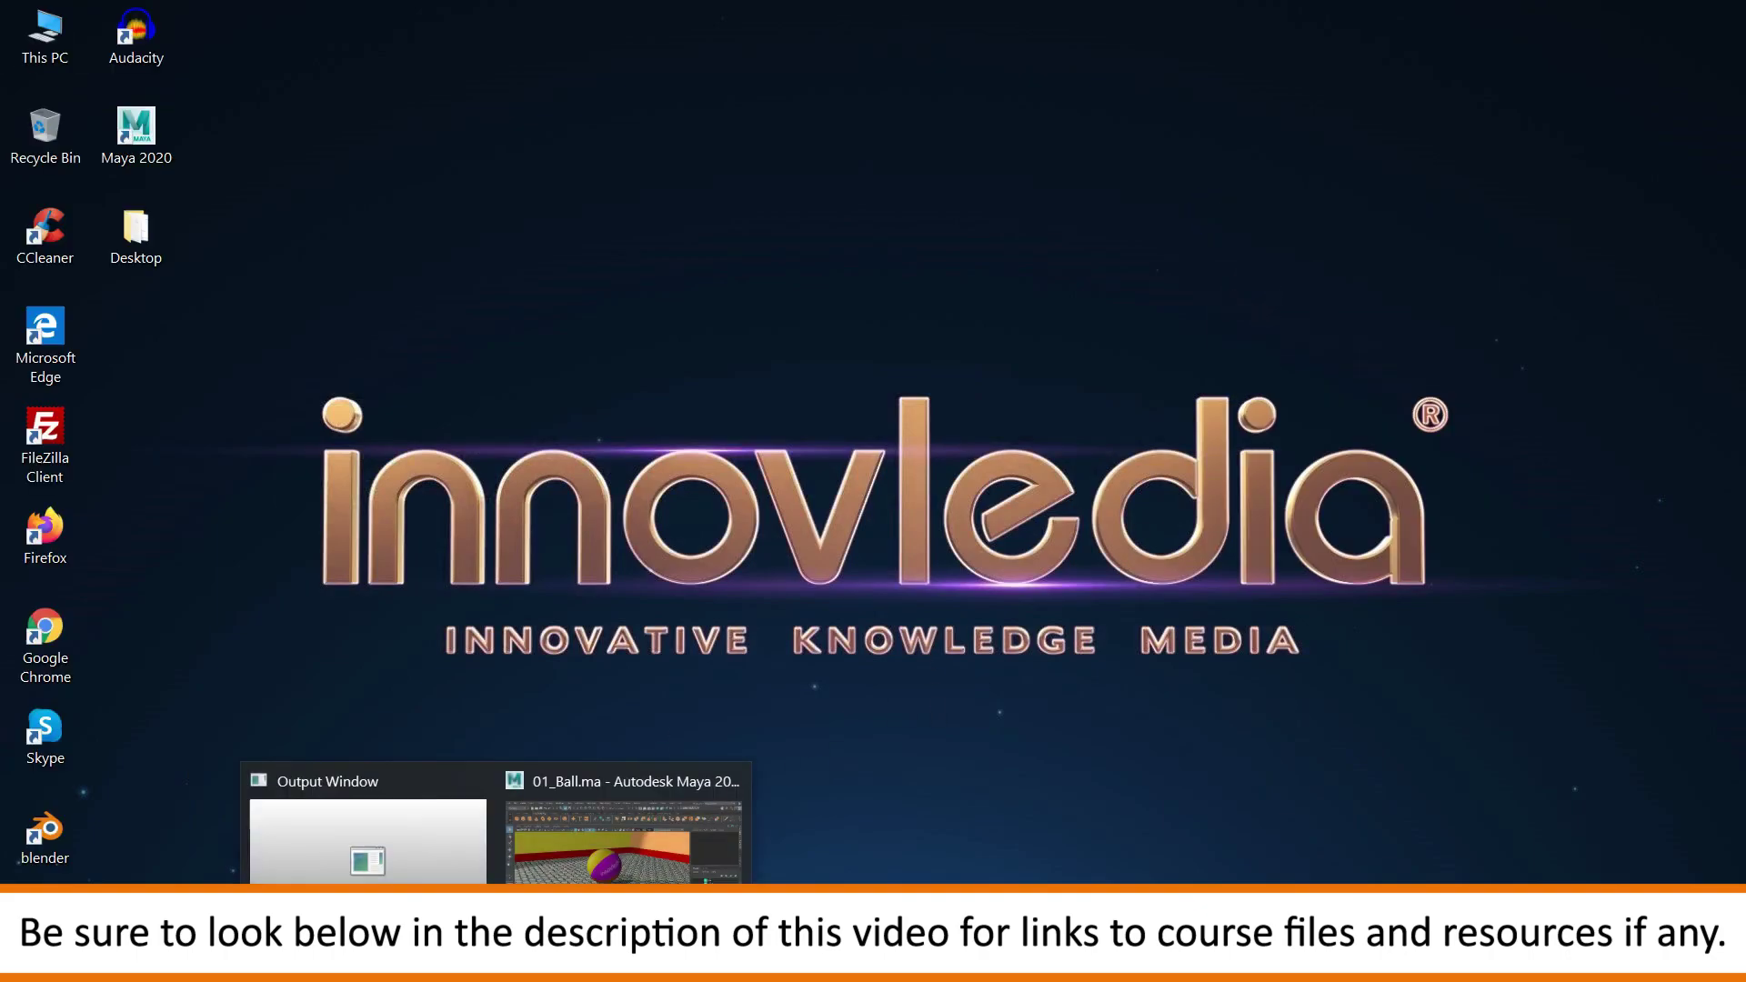
{"action": "left_click", "coordinate": [628, 828]}
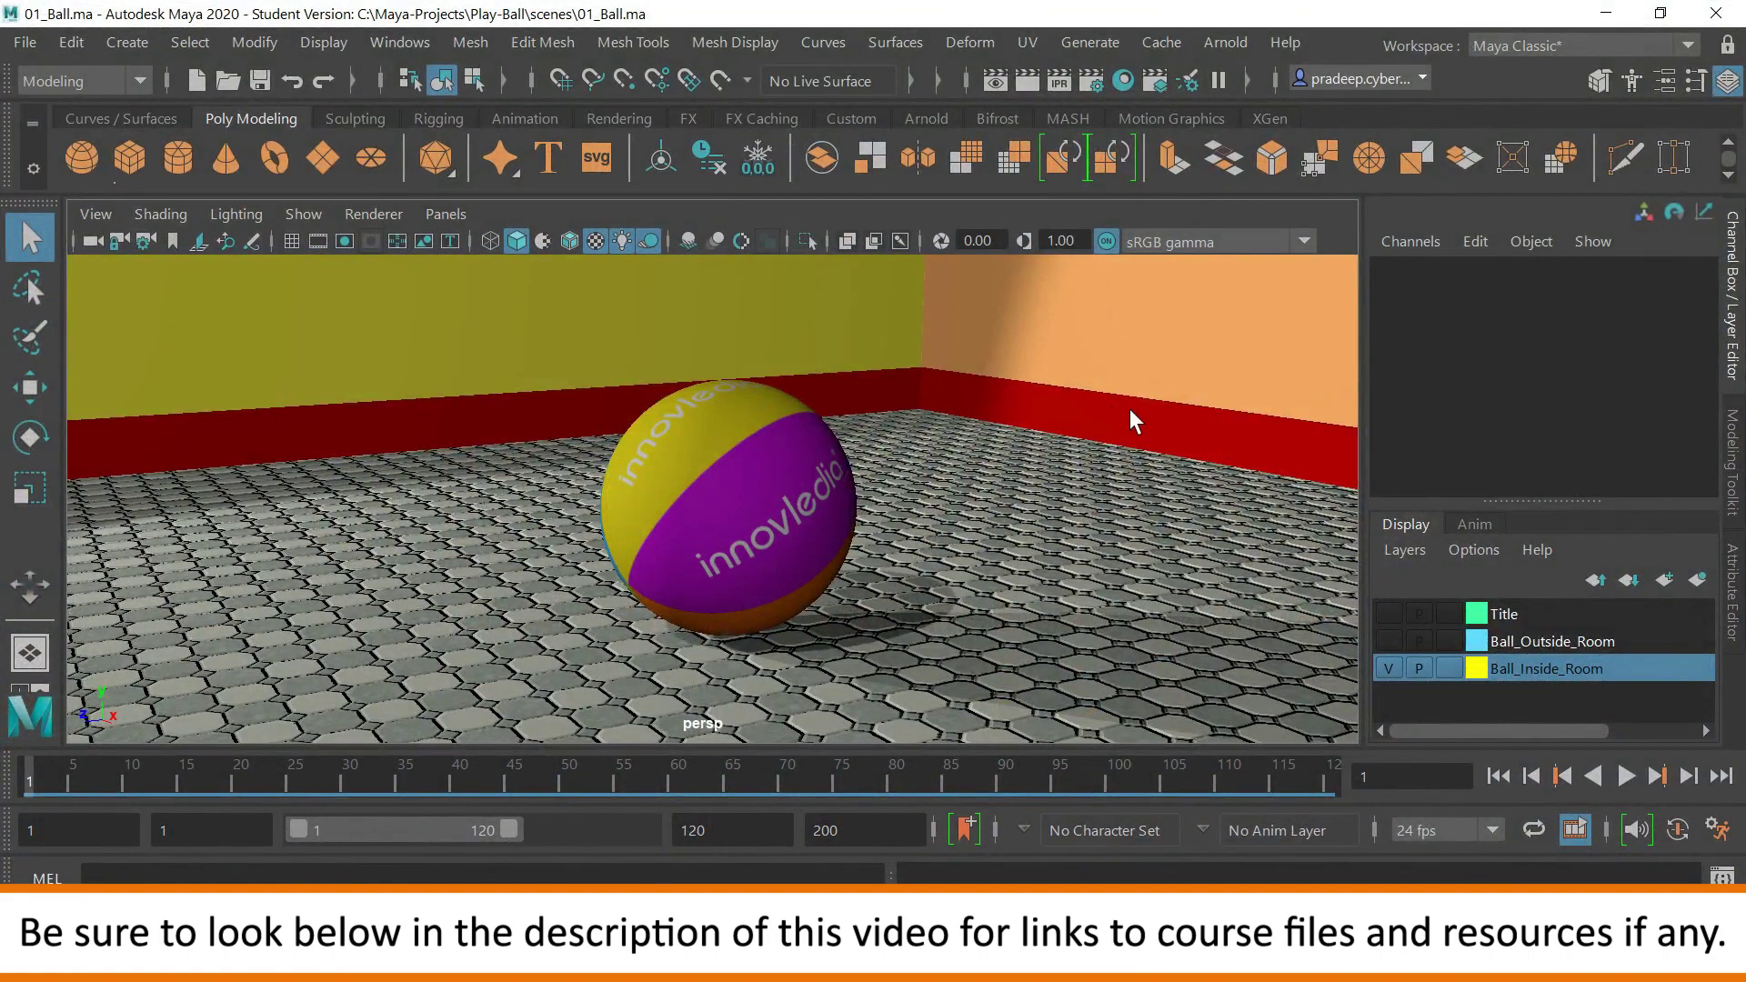